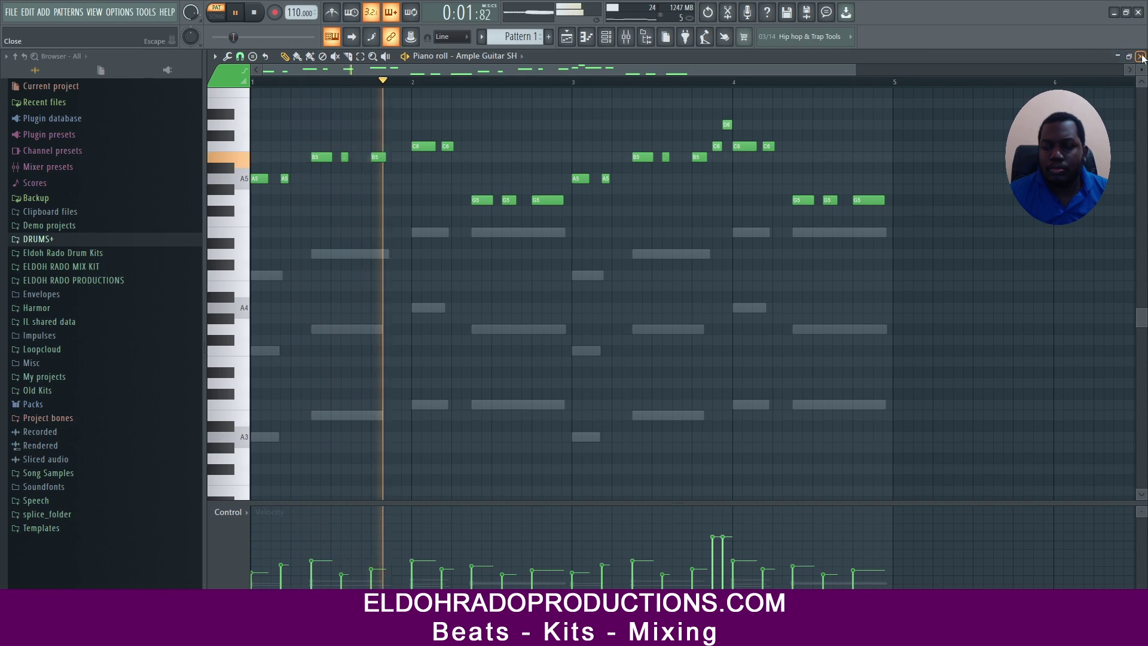
Step: Mute the Ample Guitar L channel and lower the velocities of the two short notes just before bar 4 in the Ample Guitar SH part
click(1139, 57)
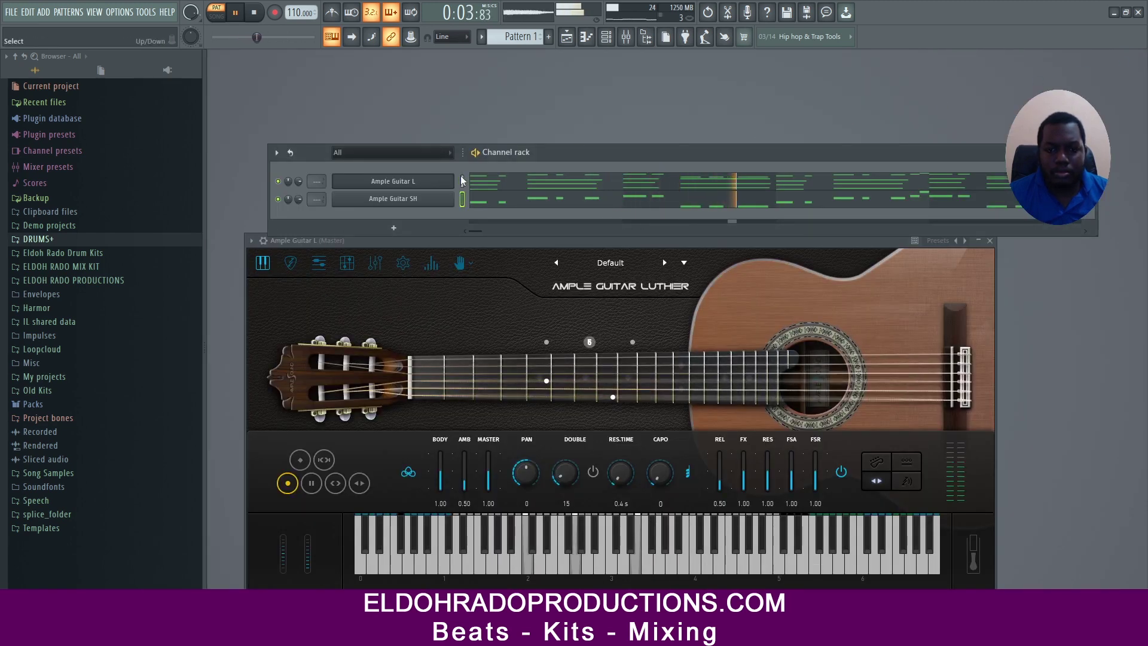
click(277, 180)
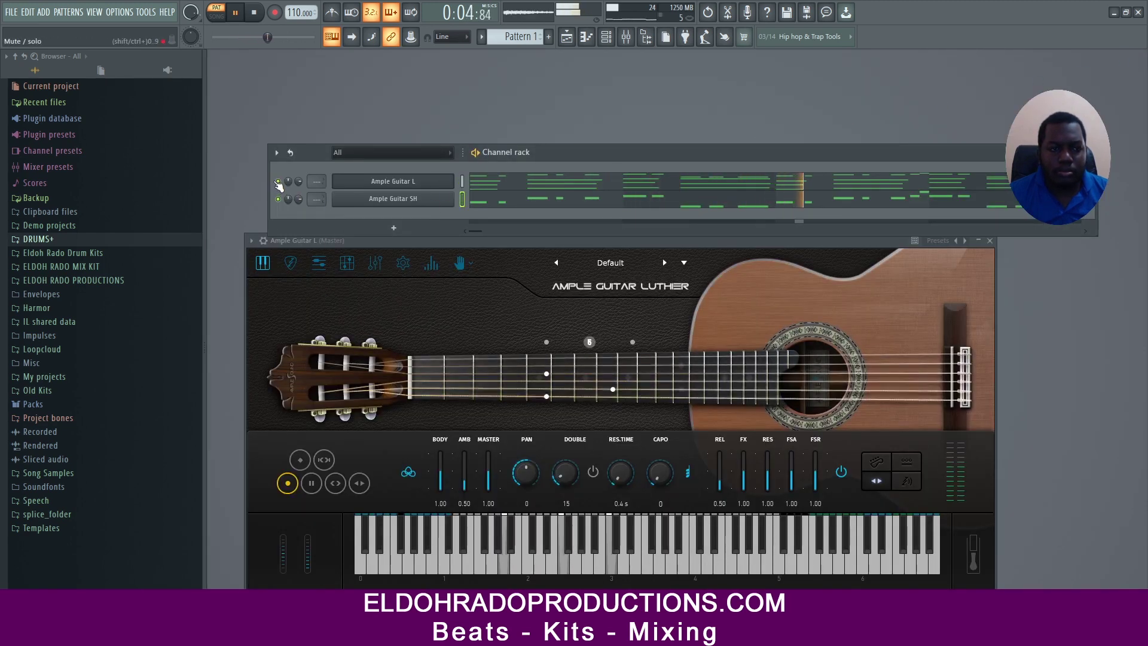
right_click(378, 207)
click(472, 197)
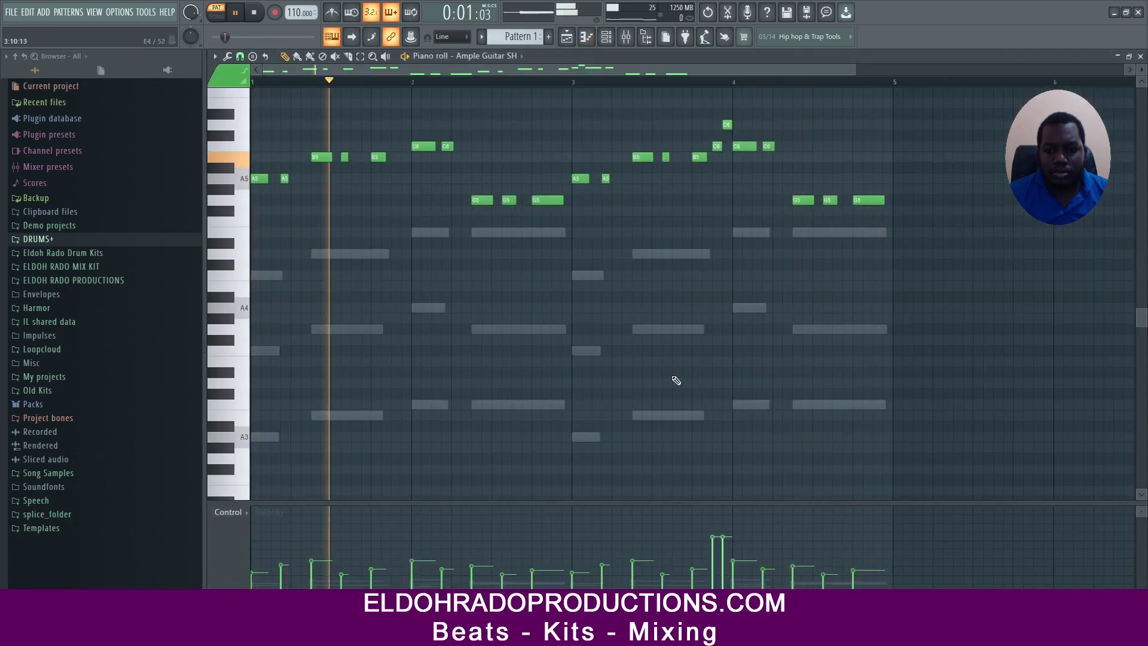
mouse_move(713, 537)
mouse_down()
mouse_move(714, 558)
mouse_move(723, 546)
mouse_up()
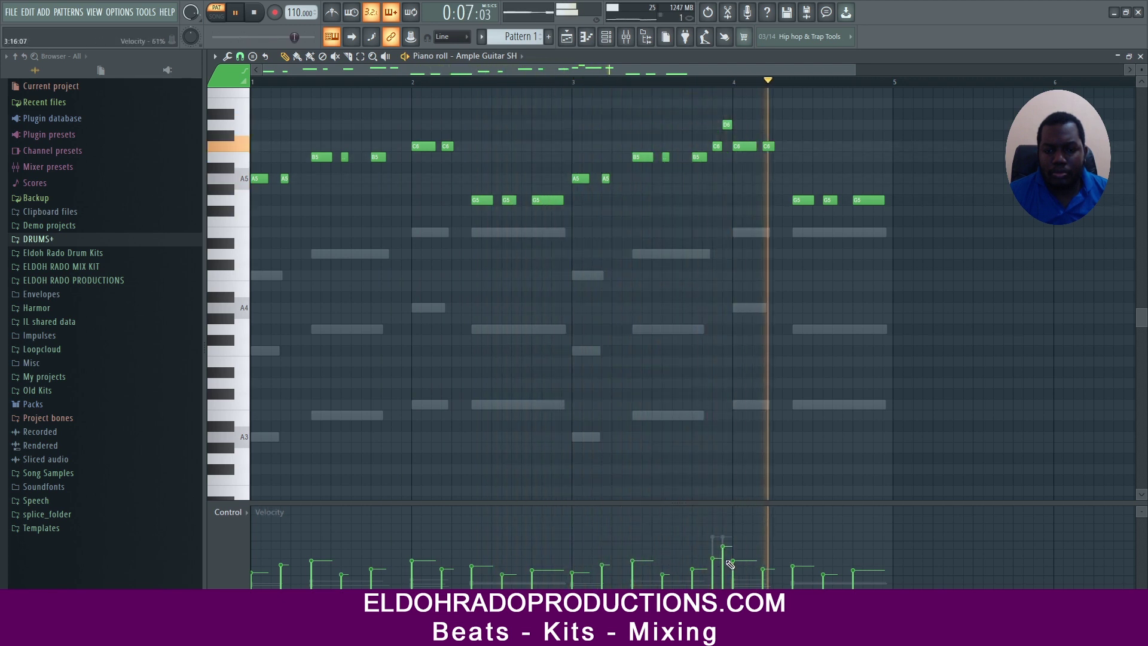
drag(723, 547, 713, 551)
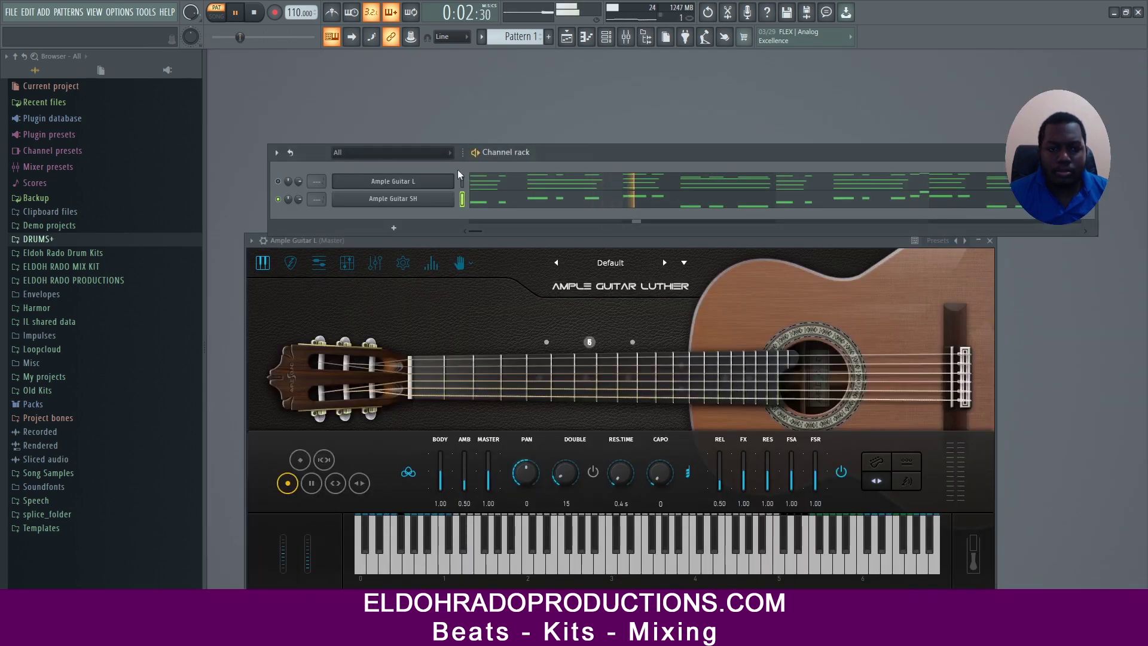
Step: Move the channel rack clear of the plugin window and delete the upper melody notes from the Ample Guitar L part, keeping its chords
drag(642, 161, 611, 136)
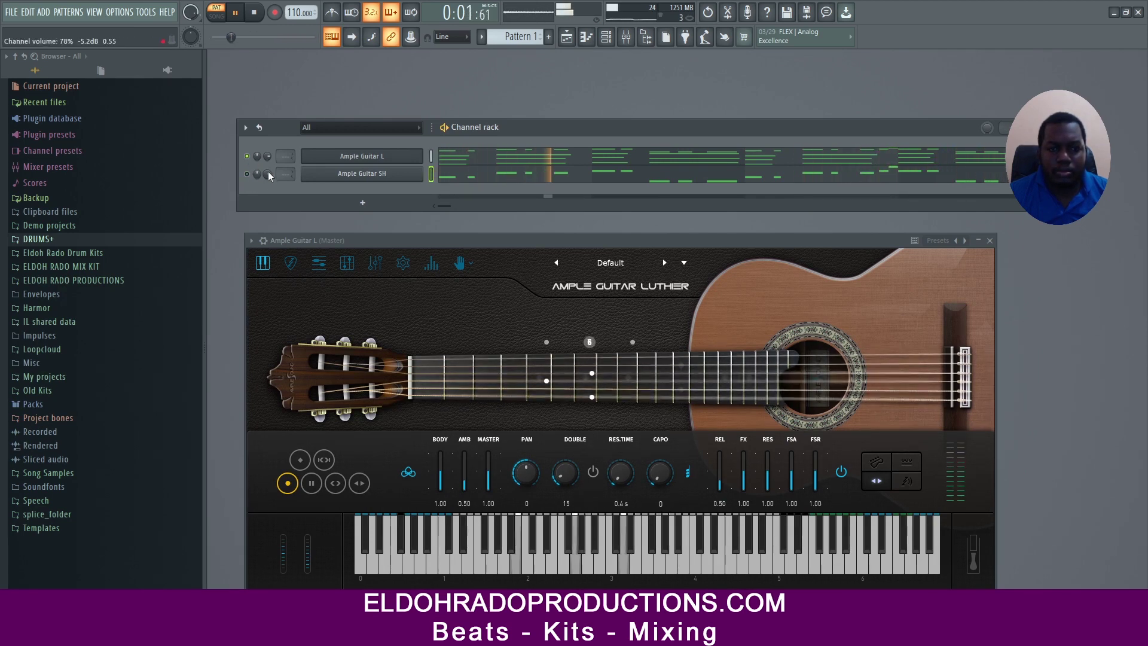
right_click(411, 157)
click(437, 155)
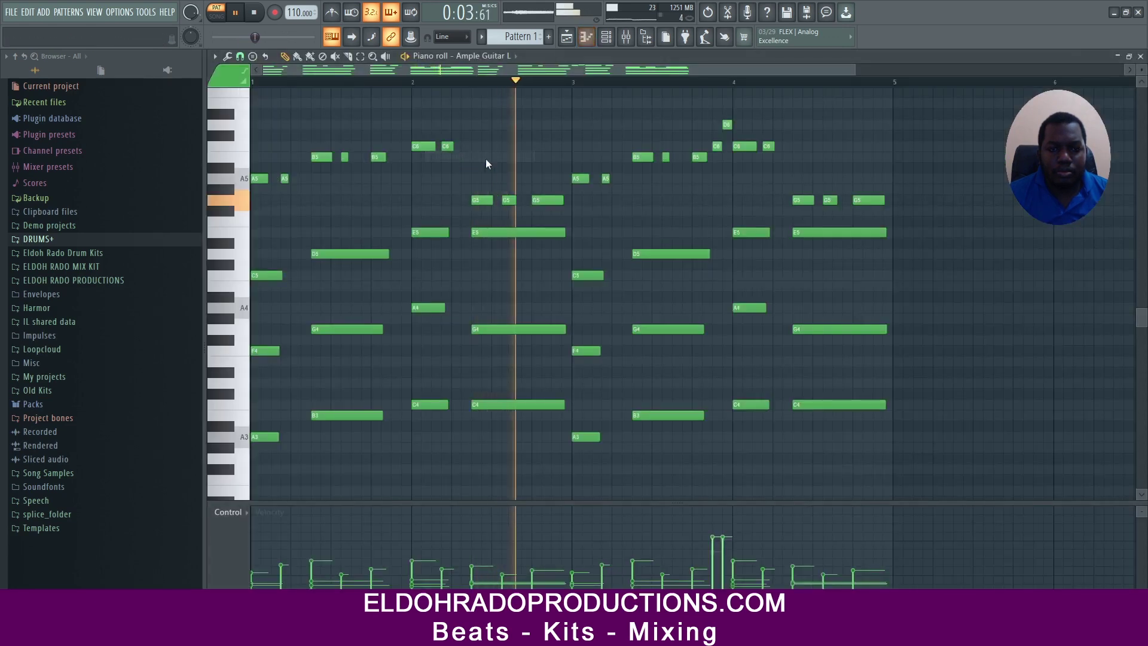
drag(900, 205, 257, 124)
key(alt+m)
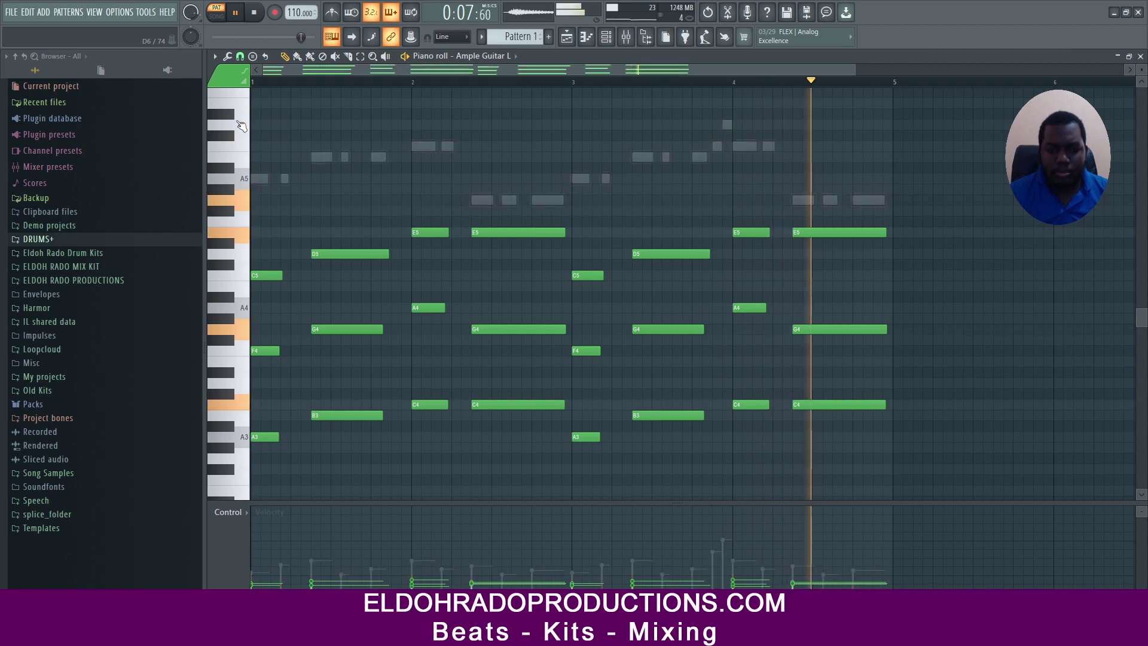
click(1141, 56)
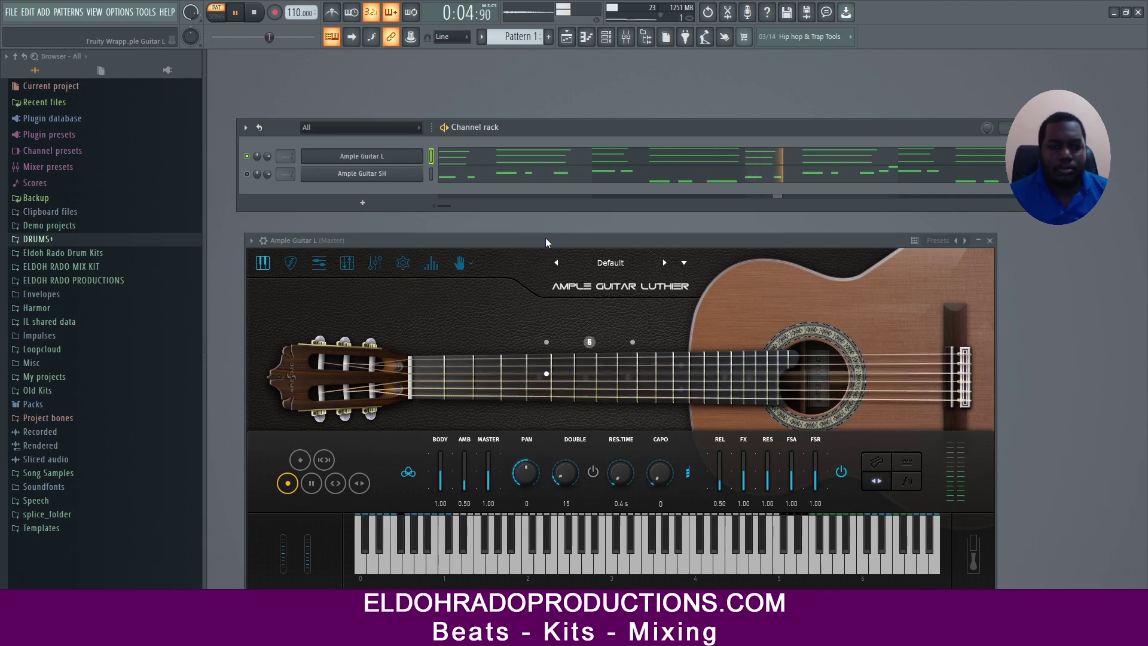
Step: Route Ample Guitar L to mixer track 1 and Ample Guitar SH to track 2, and select Insert 1 in the mixer
scroll(290, 156, up, 1)
scroll(290, 174, up, 2)
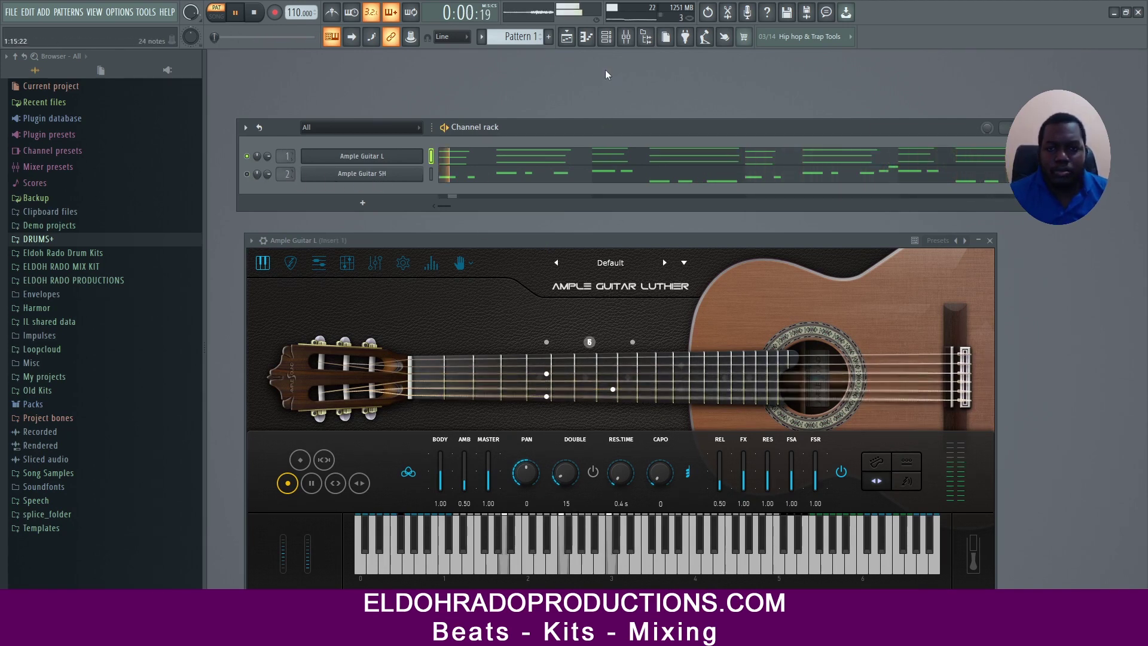
click(626, 38)
click(418, 197)
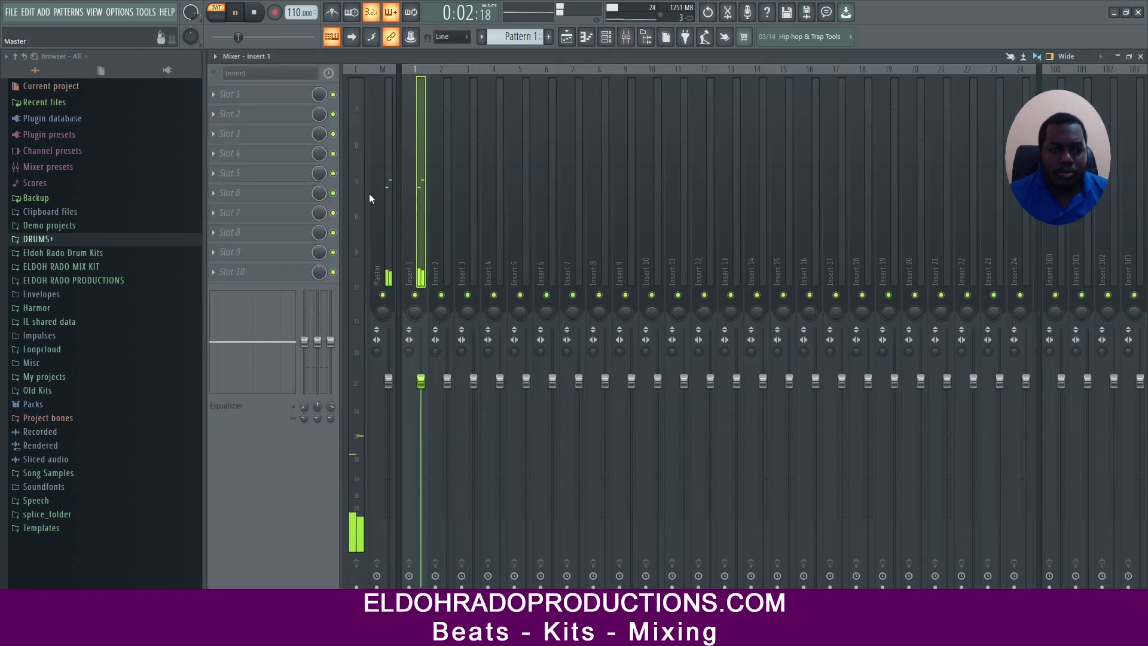
Step: Load Fruity Parametric EQ 2 in Insert 1's first slot, cut the lows with a band 1 high-pass and lower the highs with band 7
click(257, 94)
mouse_move(382, 226)
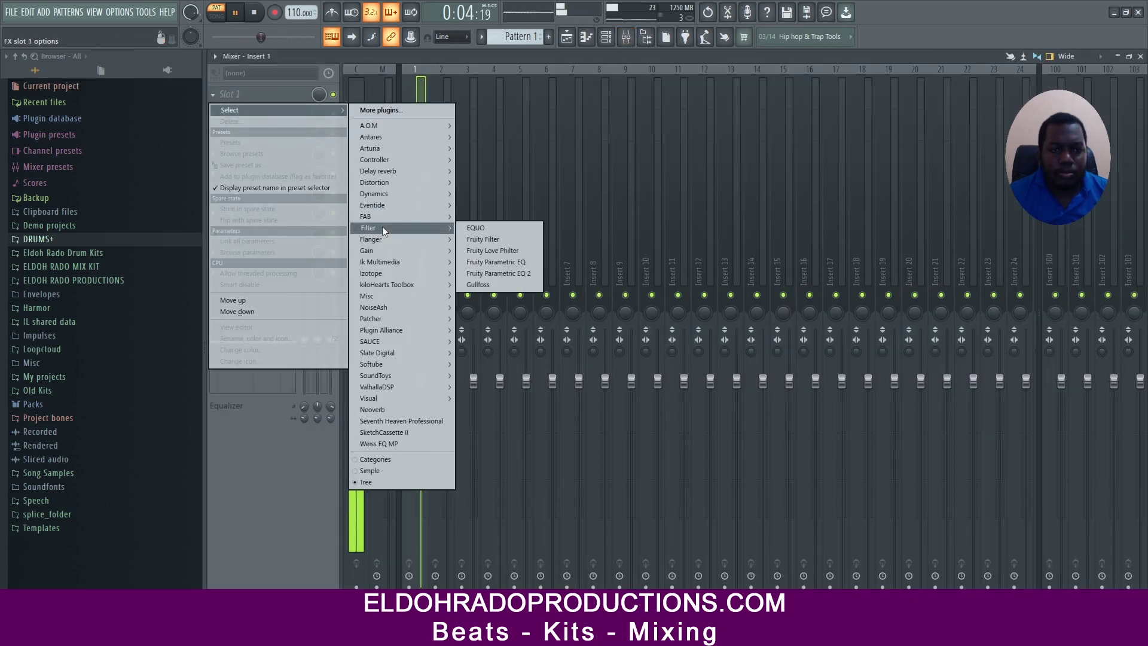
click(501, 274)
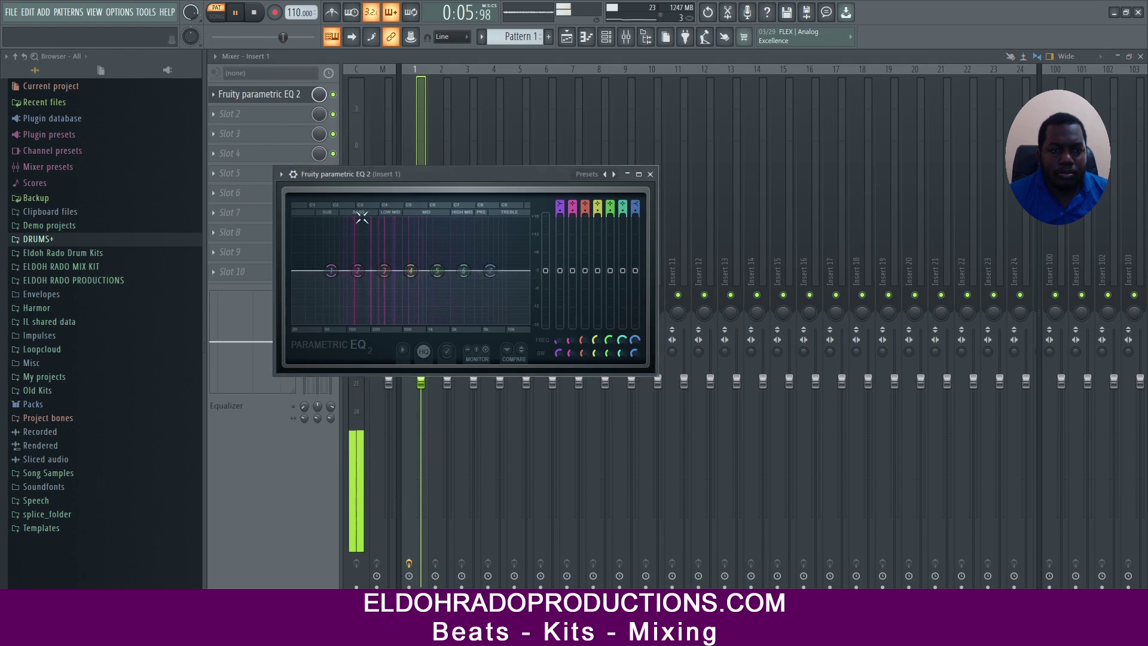
drag(559, 207, 560, 207)
drag(331, 271, 348, 271)
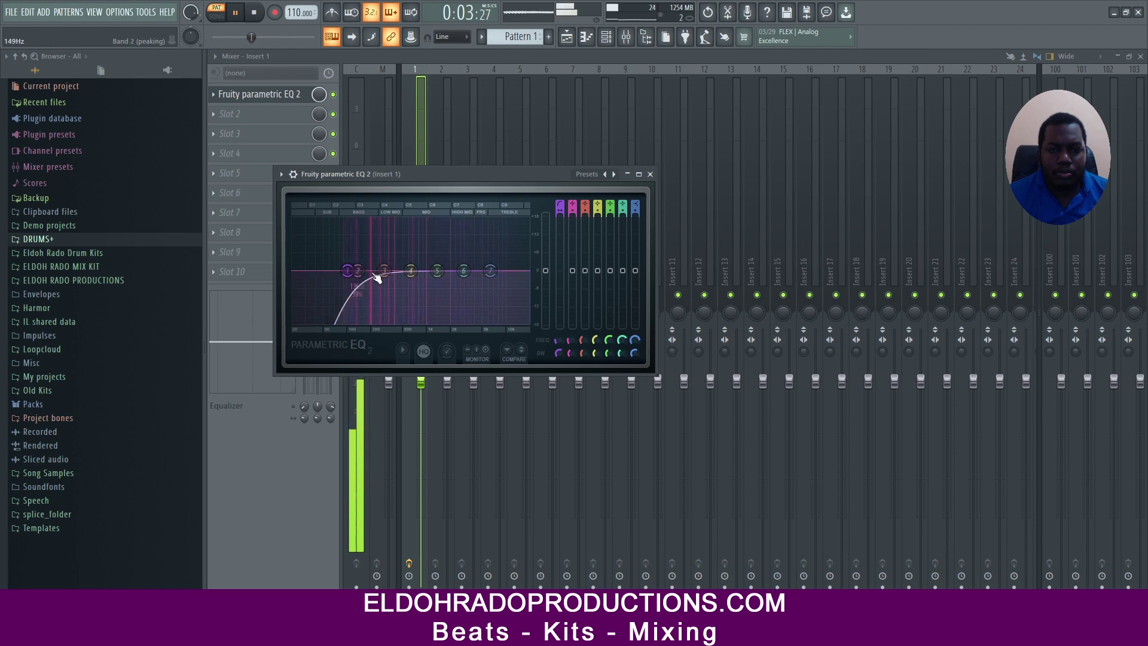
drag(492, 272, 484, 301)
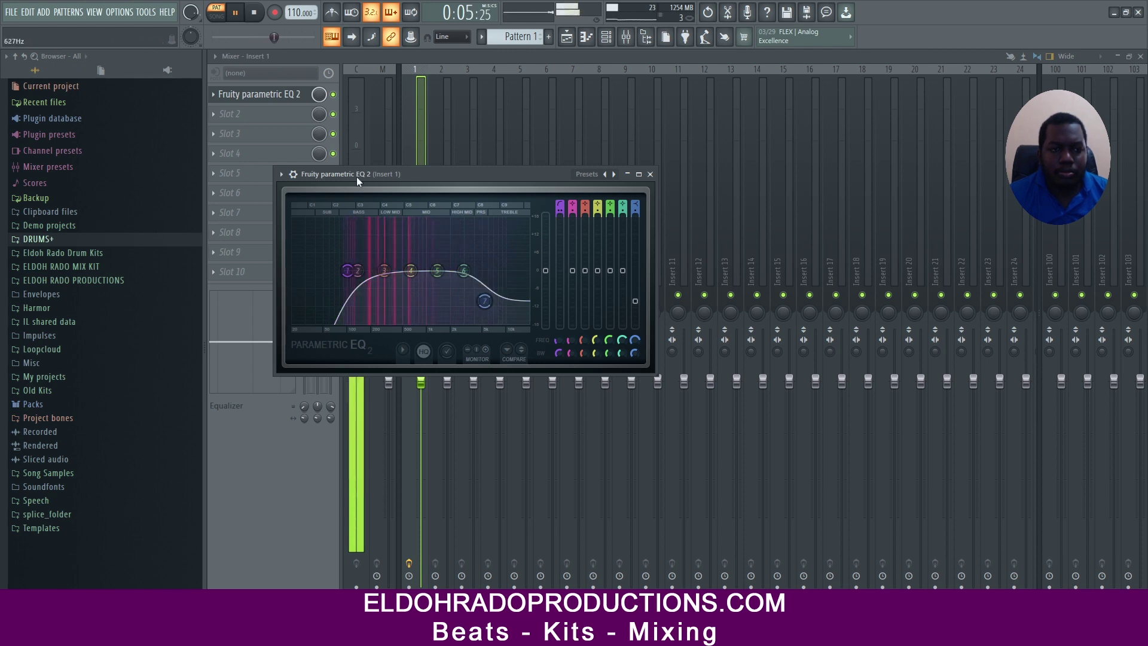
Step: Load Drip in the second effect slot of Insert 1, choose its DRIP preset and move the plugin window aside
click(271, 119)
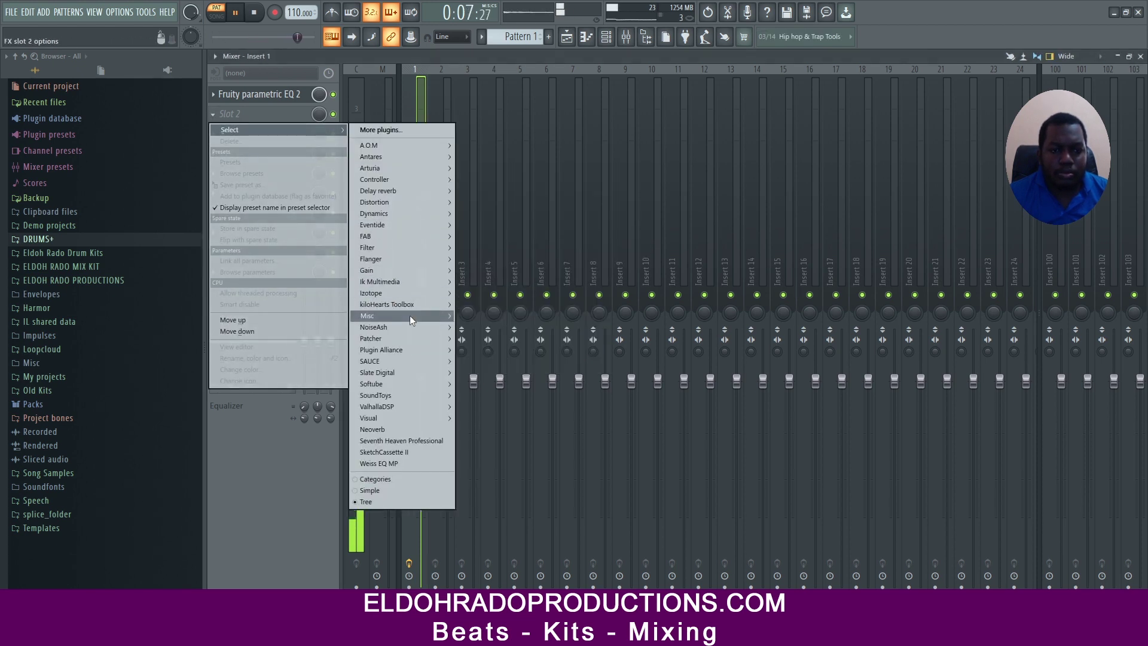
mouse_move(399, 362)
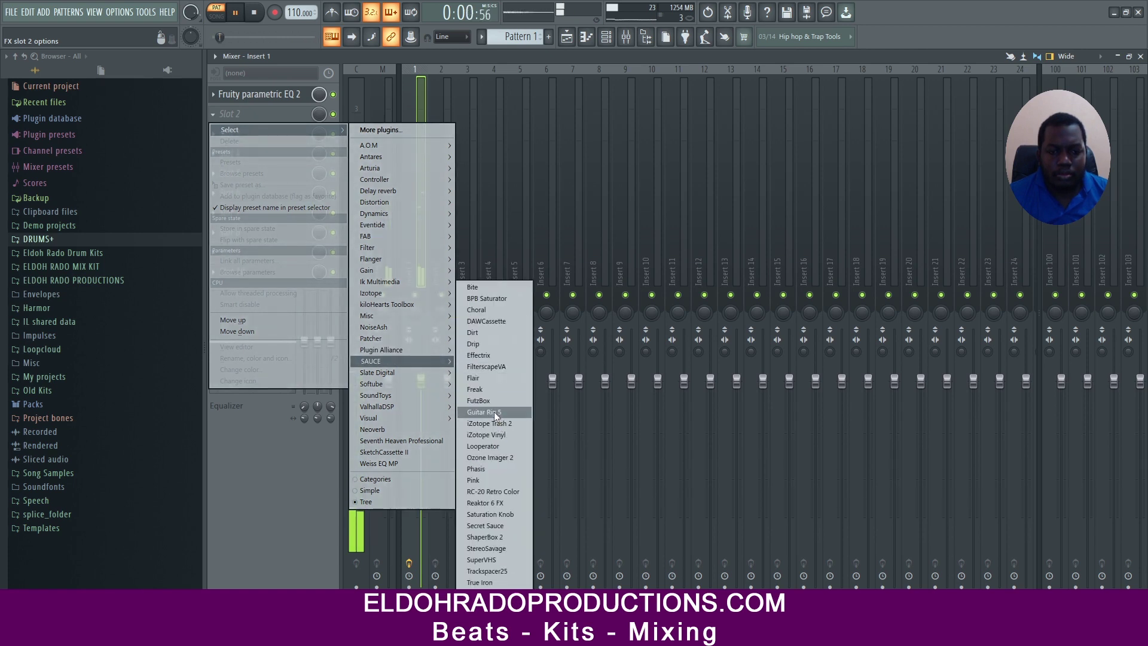
click(485, 344)
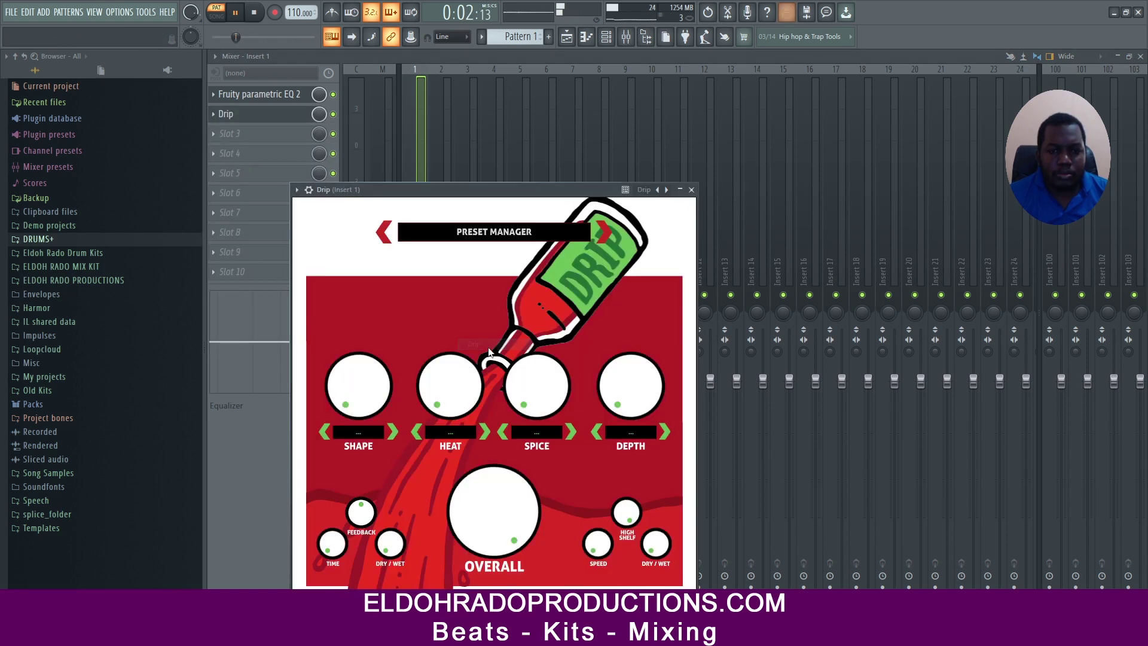
click(507, 245)
click(499, 351)
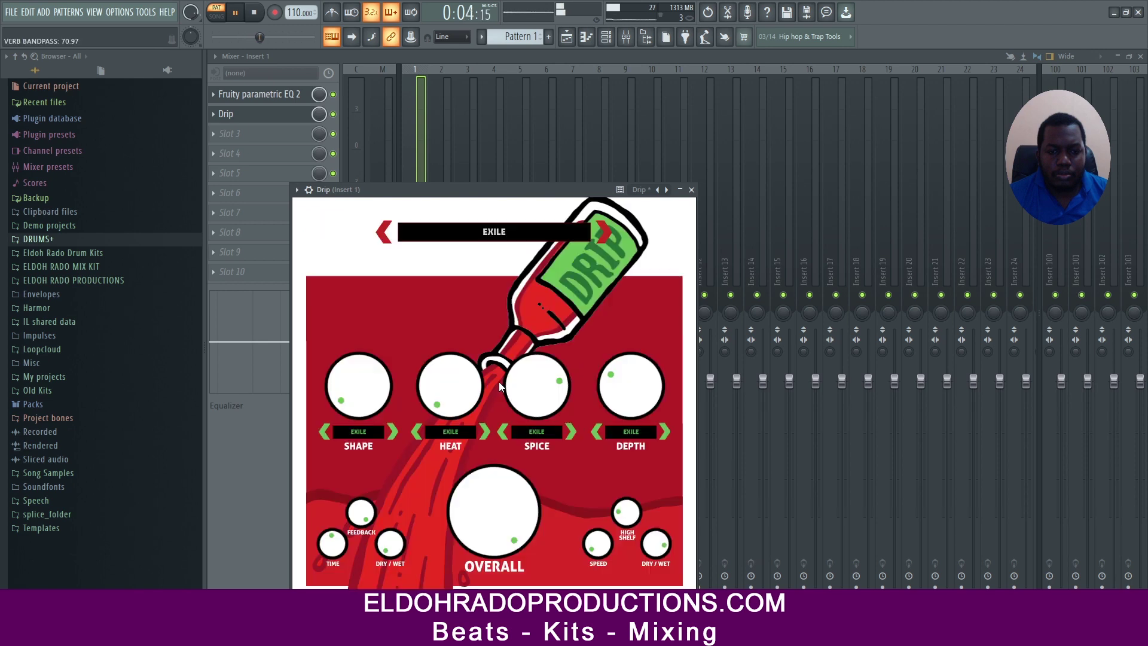
click(384, 233)
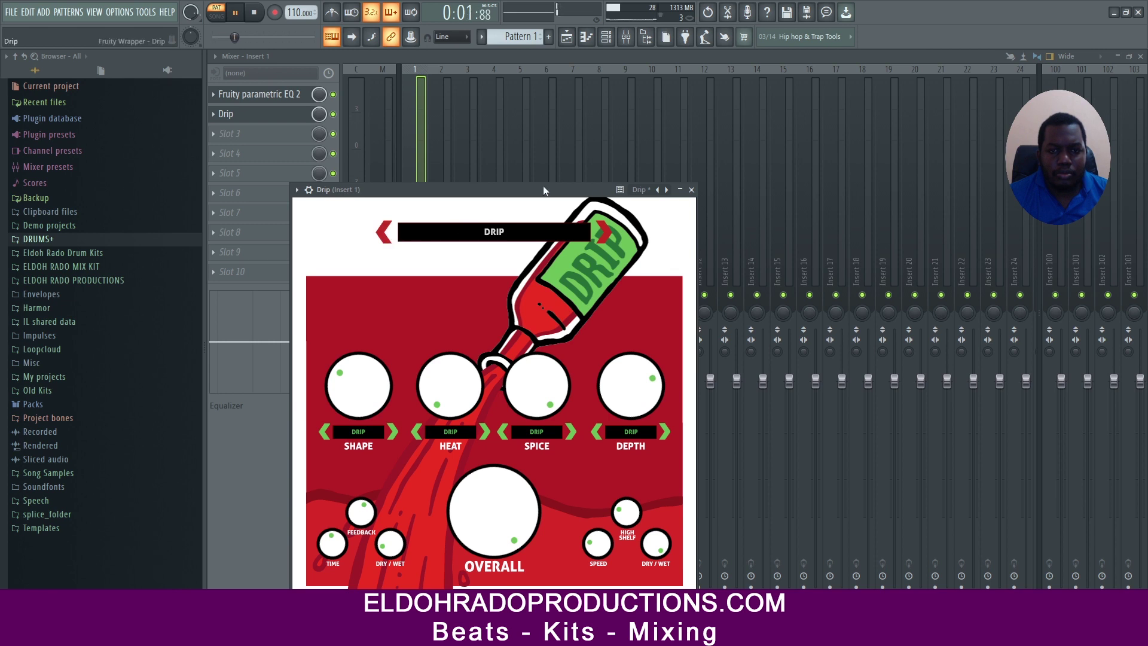
drag(544, 190, 706, 134)
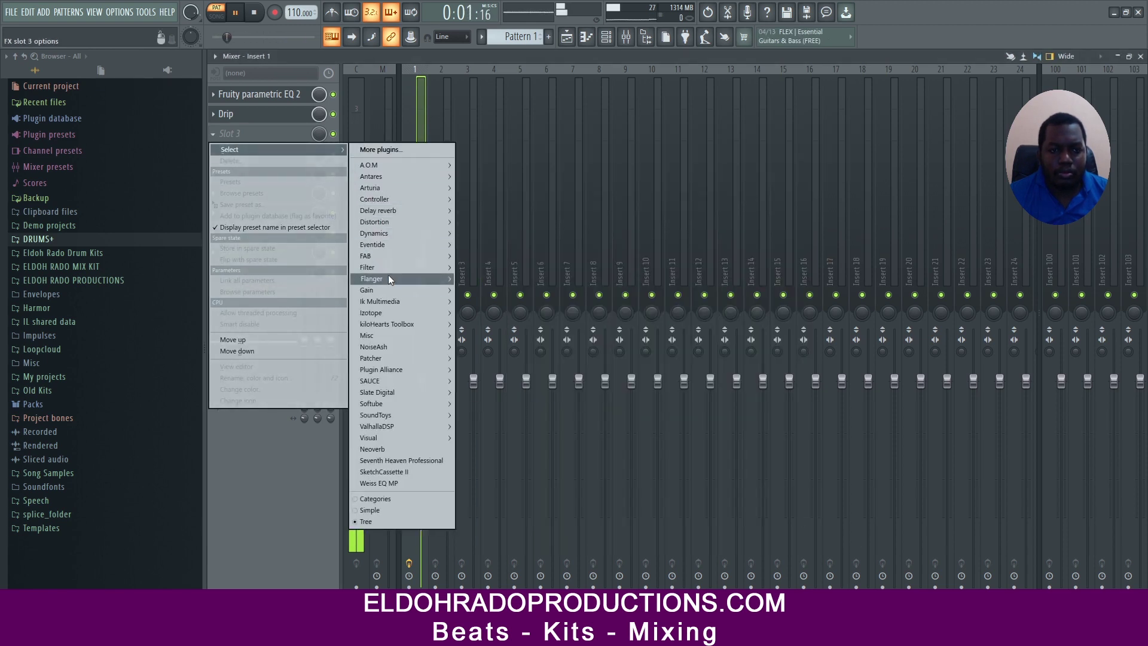
Step: Load Fruity Limiter in the third effect slot of Insert 1, raise its gain to 4.4 dB, and close the limiter and mixer
mouse_move(393, 234)
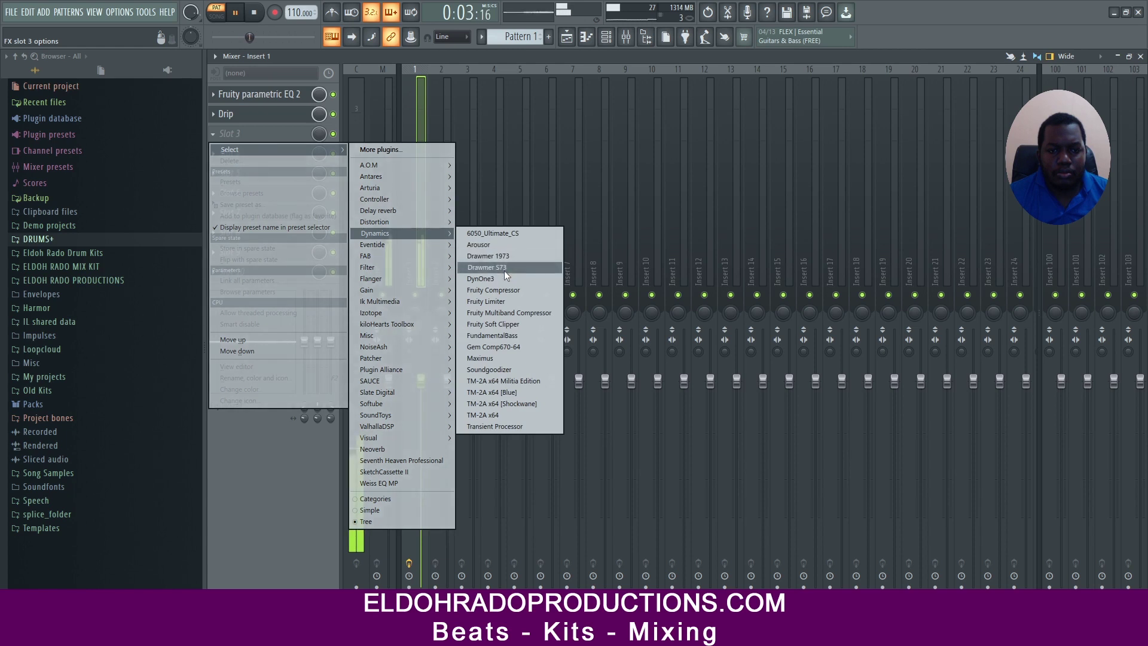
click(506, 300)
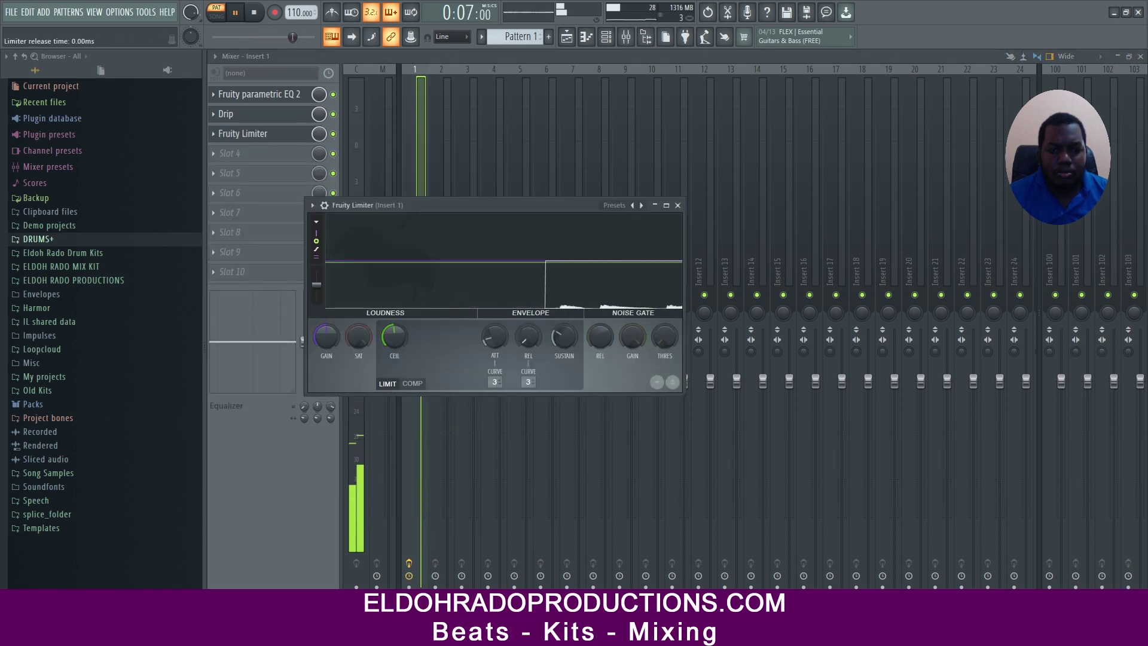
drag(332, 342, 332, 323)
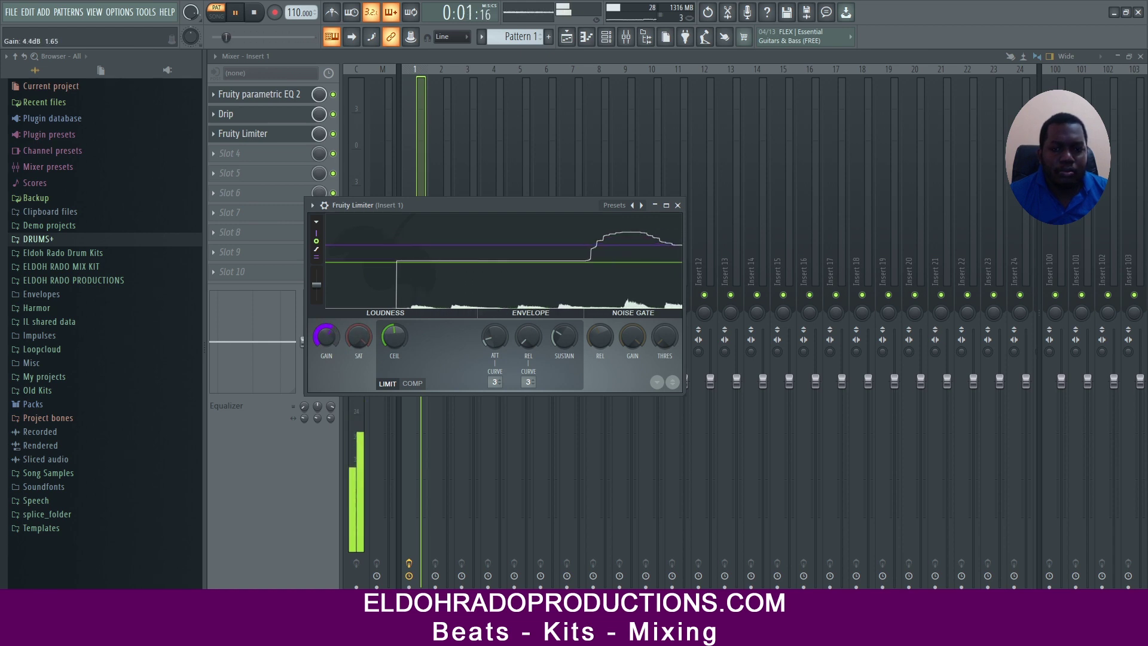
click(677, 205)
click(1141, 58)
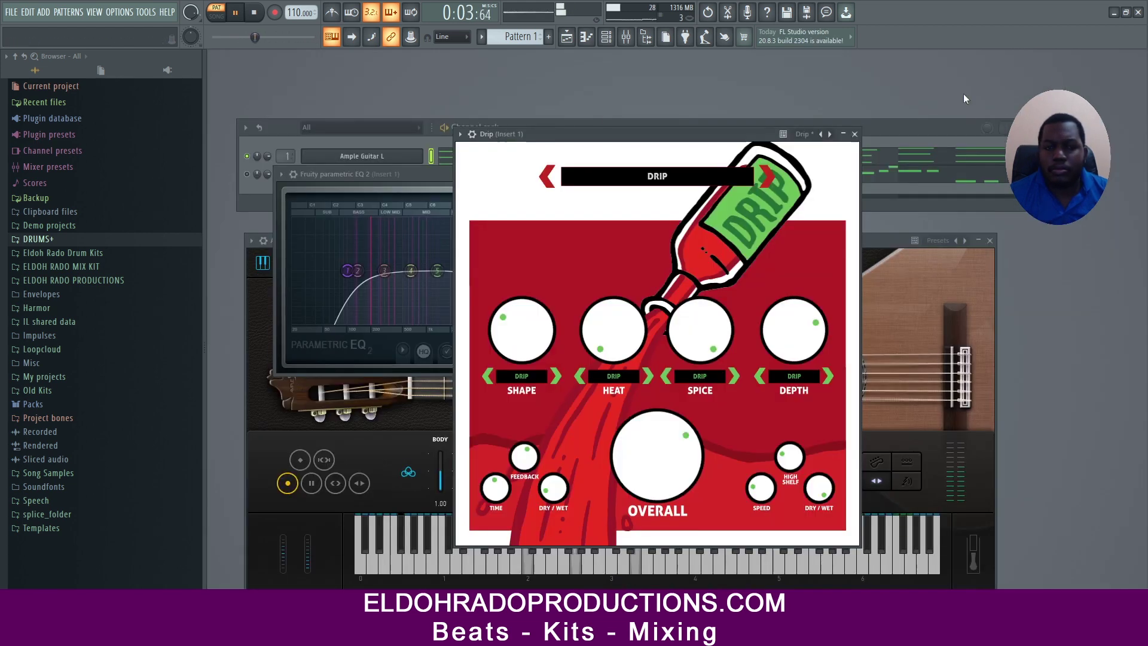
Step: Close the open EQ and Drip windows and unmute the Ample Guitar SH channel
click(363, 174)
click(661, 177)
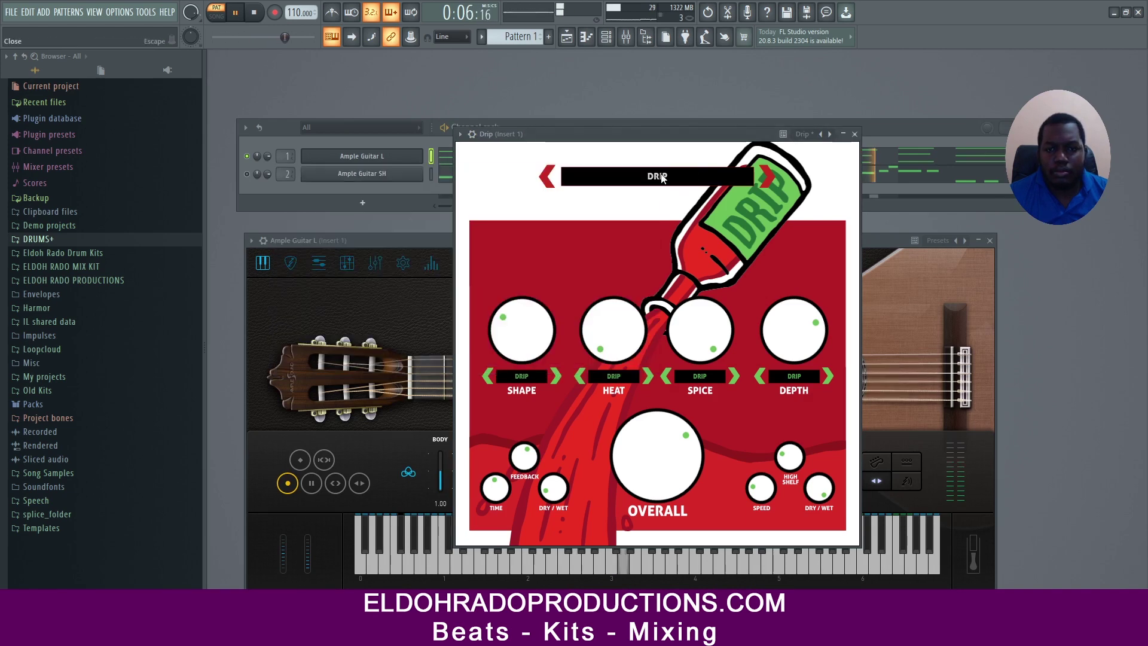
click(854, 134)
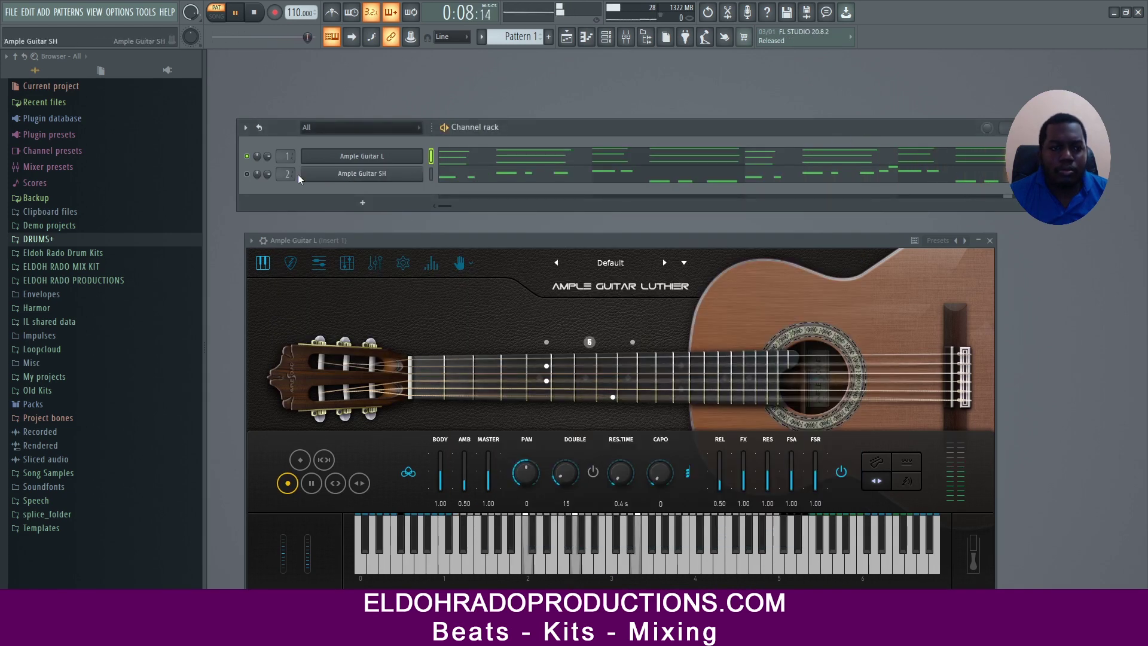
click(246, 174)
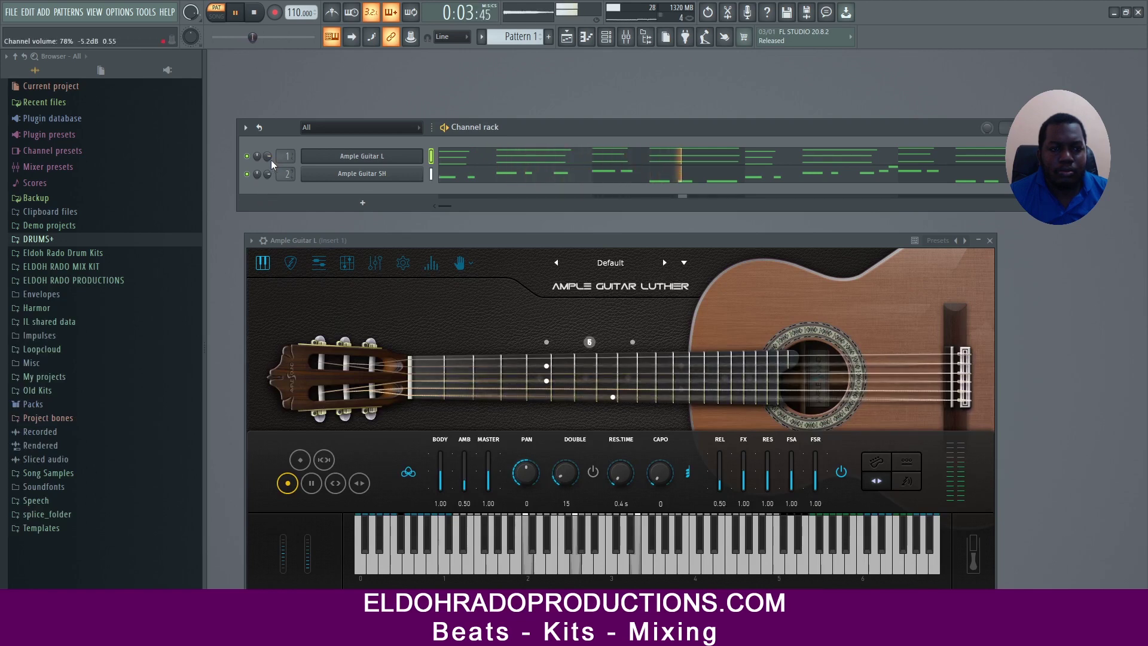
Step: Open the miscellaneous channel settings of Ample Guitar L, showing its arpeggiator and echo delay options
click(347, 157)
click(346, 157)
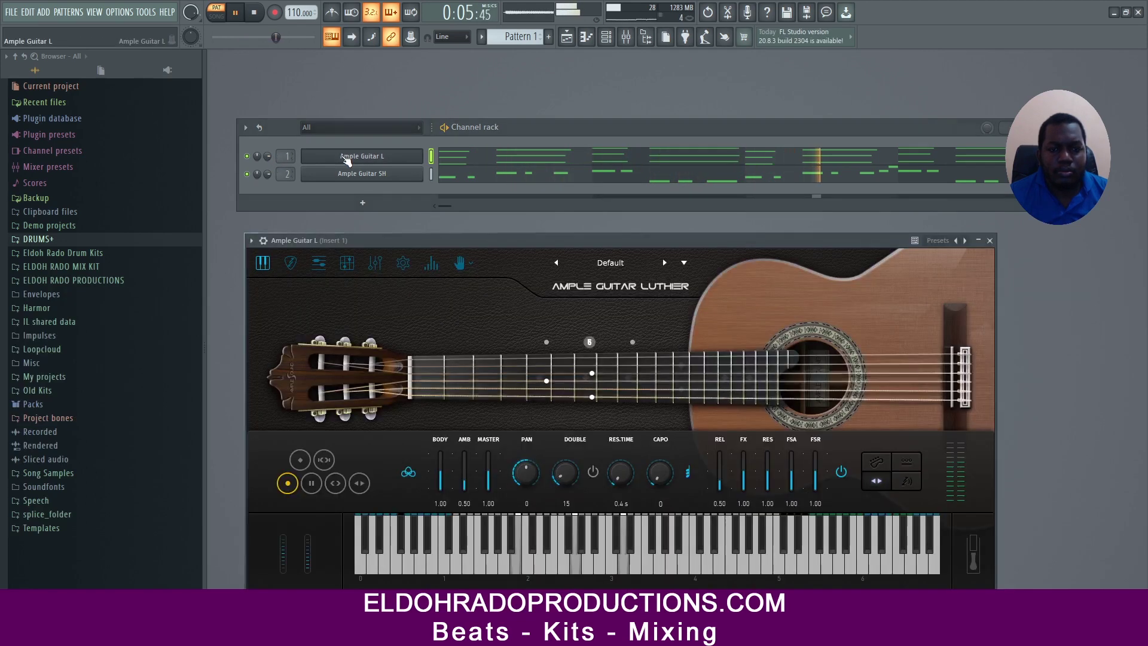
click(263, 240)
click(313, 263)
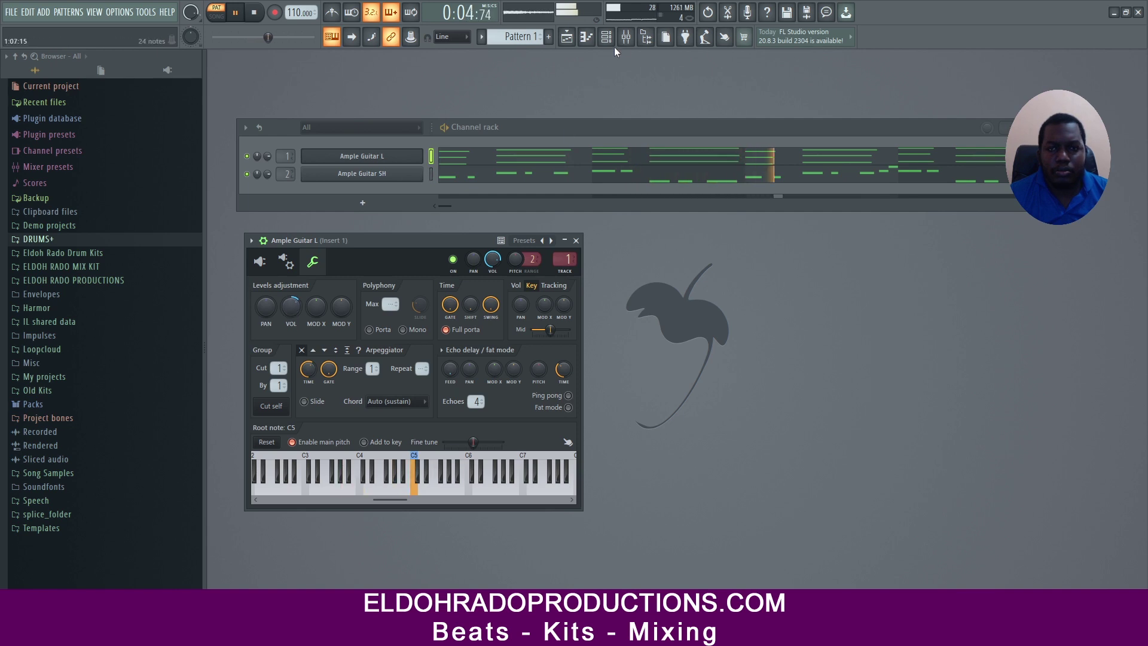
Step: Reduce the Overall amount of Drip on Insert 1 to 52 and close the plugin
click(626, 36)
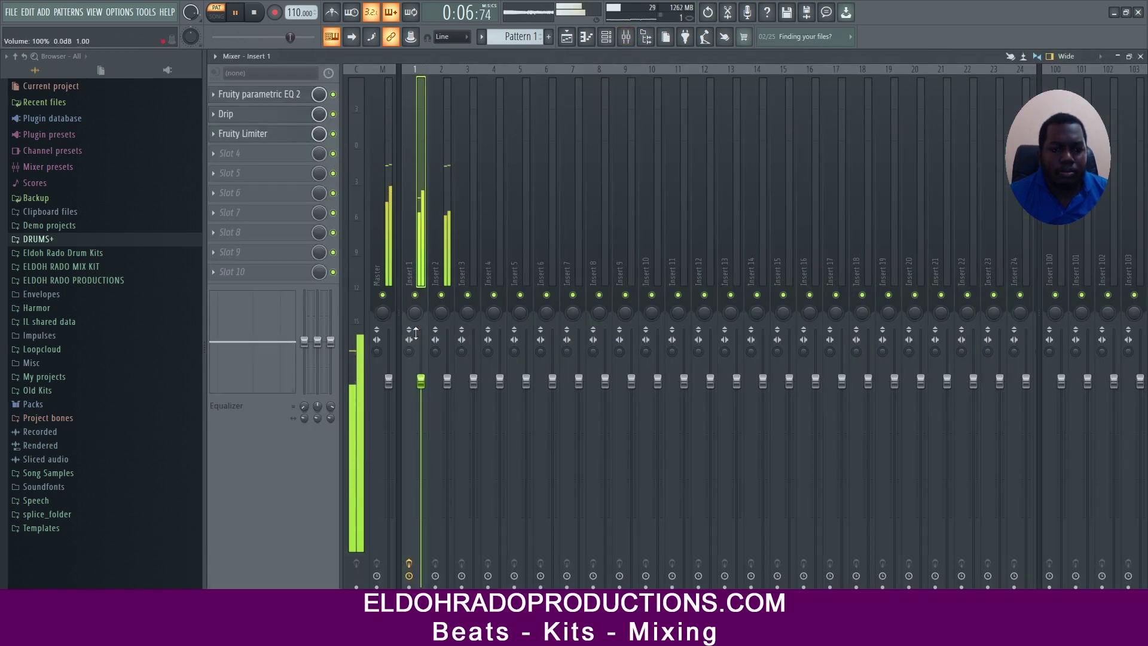
click(259, 118)
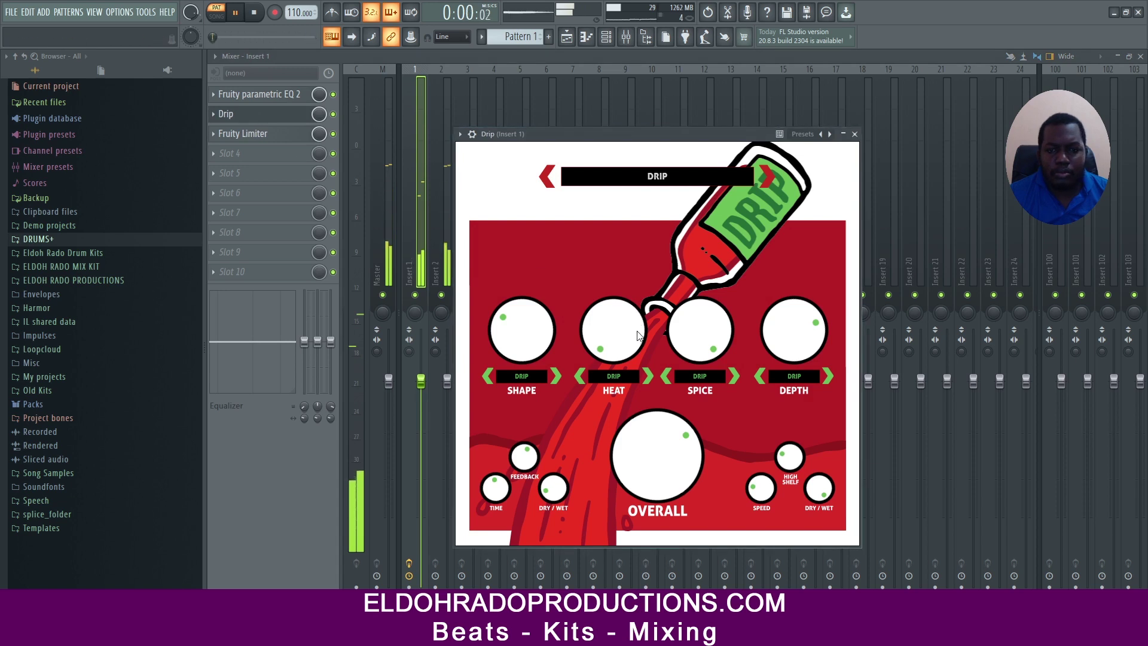
drag(645, 440, 640, 450)
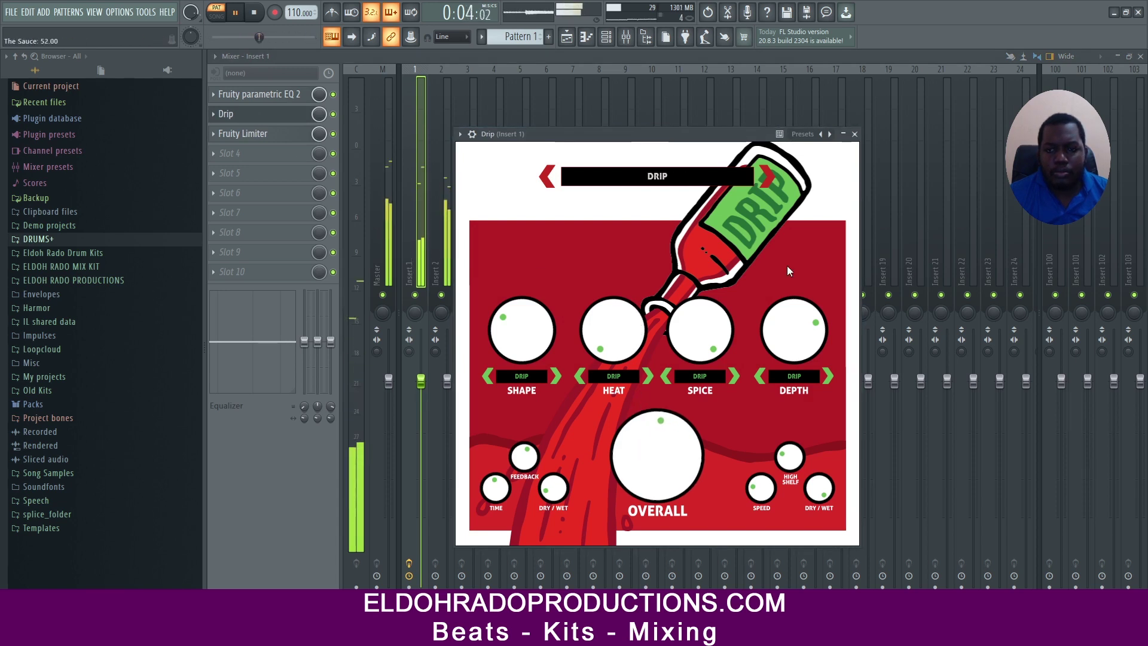
click(855, 135)
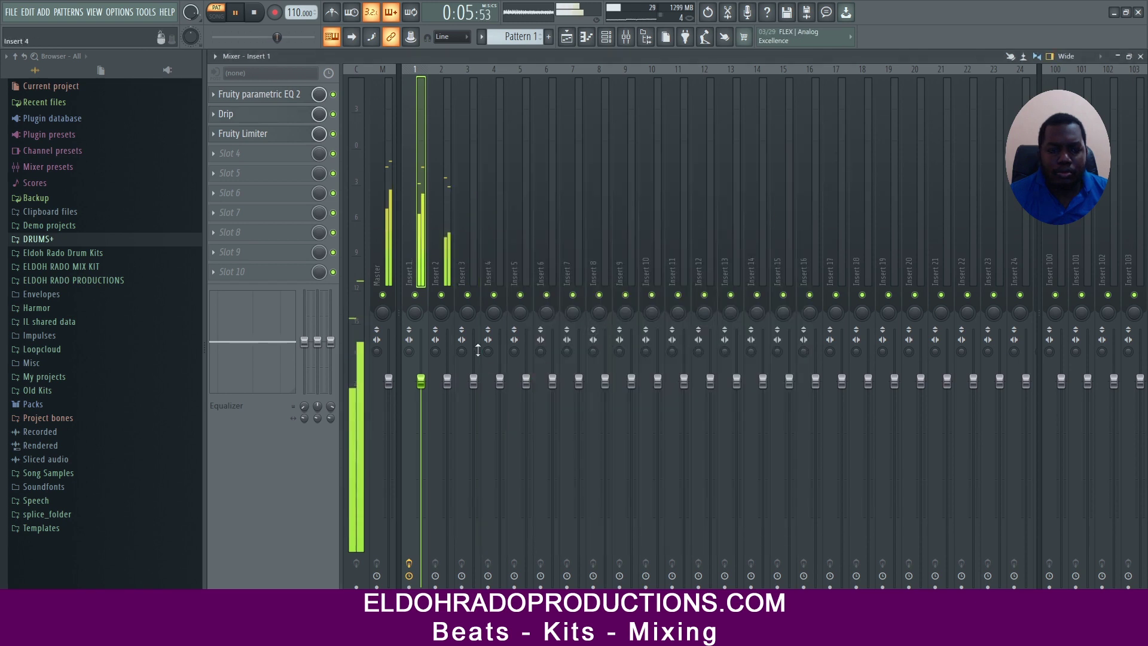
Step: Select mixer Inserts 1 and 2 together and lower both of their volume faders
ctrl+click(452, 240)
drag(421, 380, 421, 419)
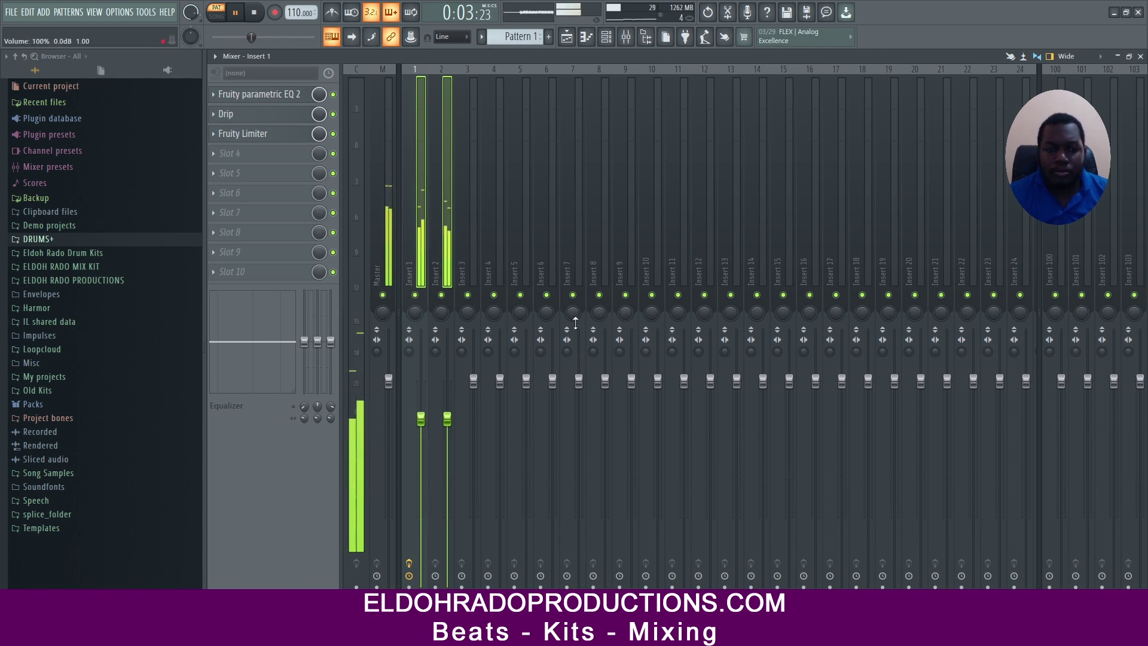
Step: Load TR5 Classic Clipper from the IK Multimedia effects into slot 5 of the Master mixer track
click(387, 209)
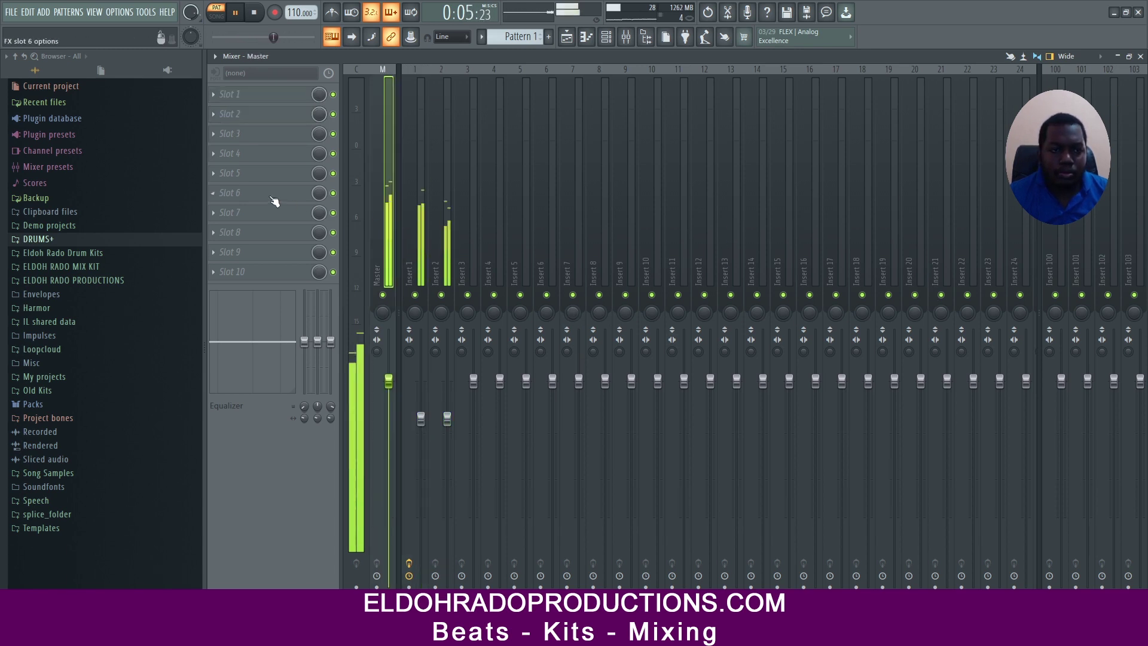
click(271, 176)
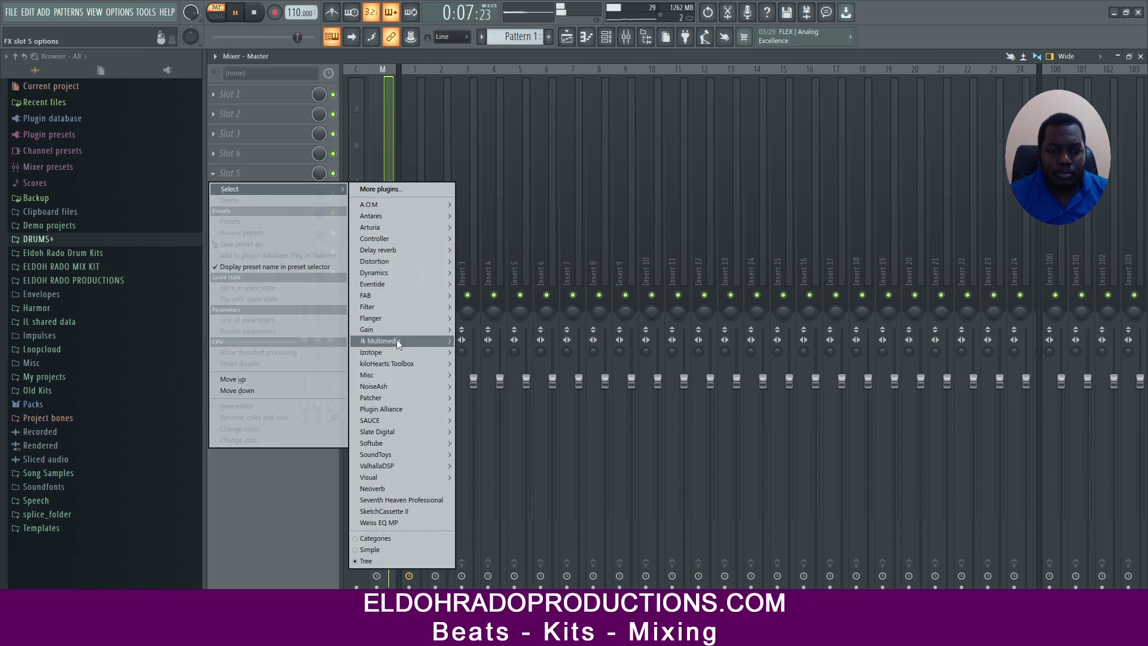
mouse_move(397, 341)
click(517, 185)
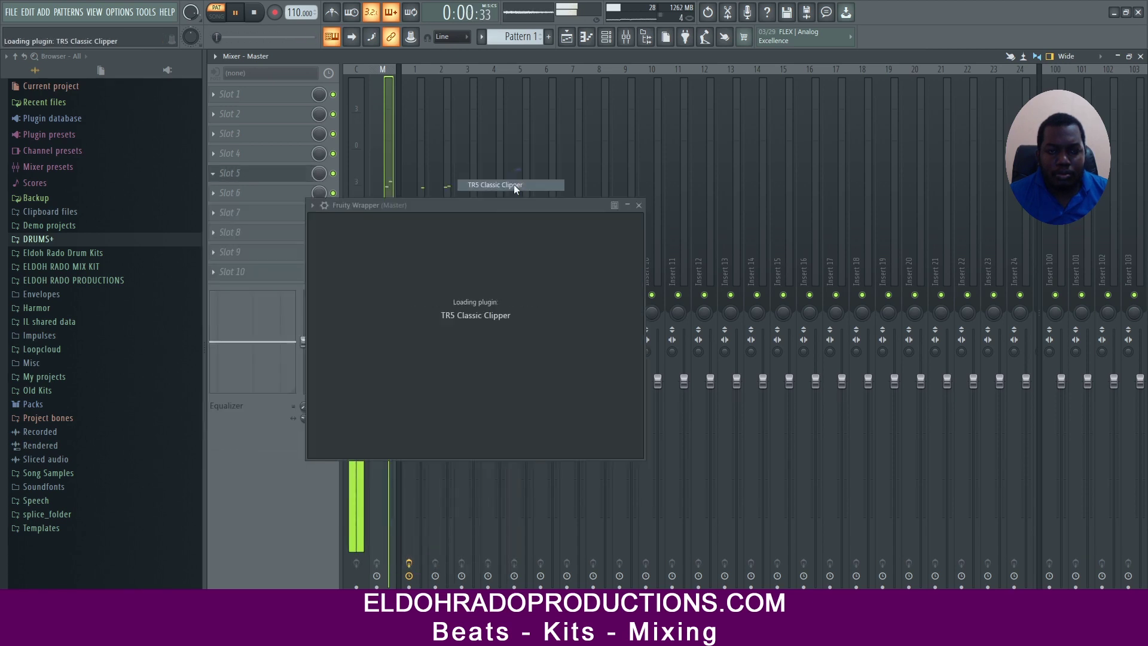
Step: Set the Classic Clipper's Gain to 5.1 dB and Slope to 0.0, and close the clipper, mixer and Ample Guitar L windows
drag(504, 341, 504, 328)
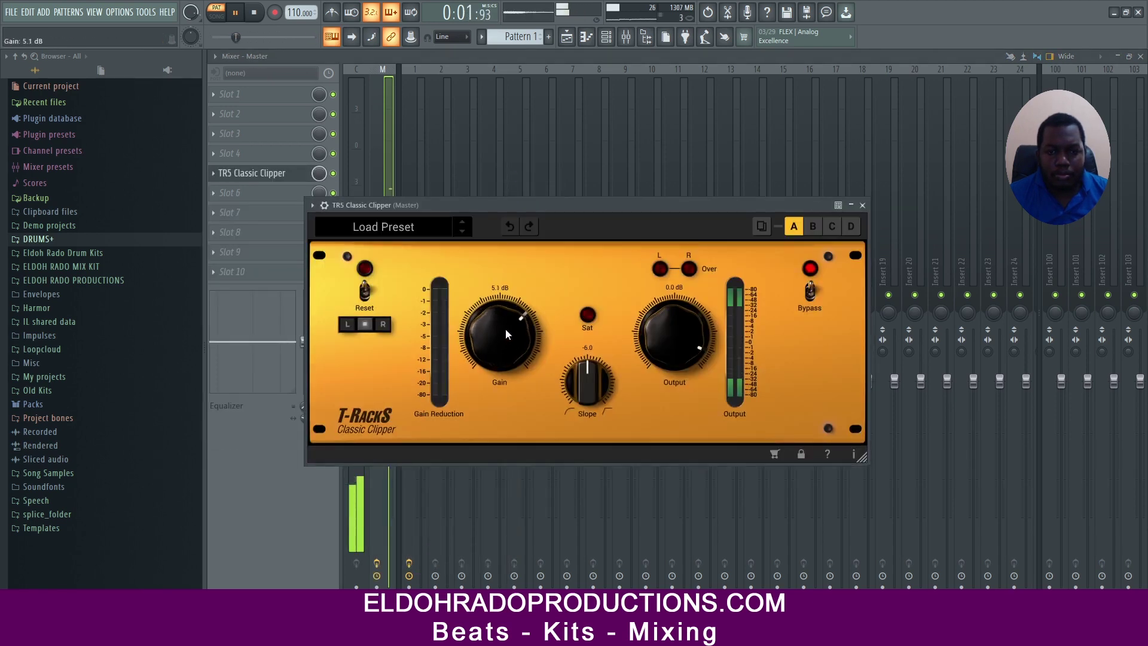
drag(587, 379, 664, 266)
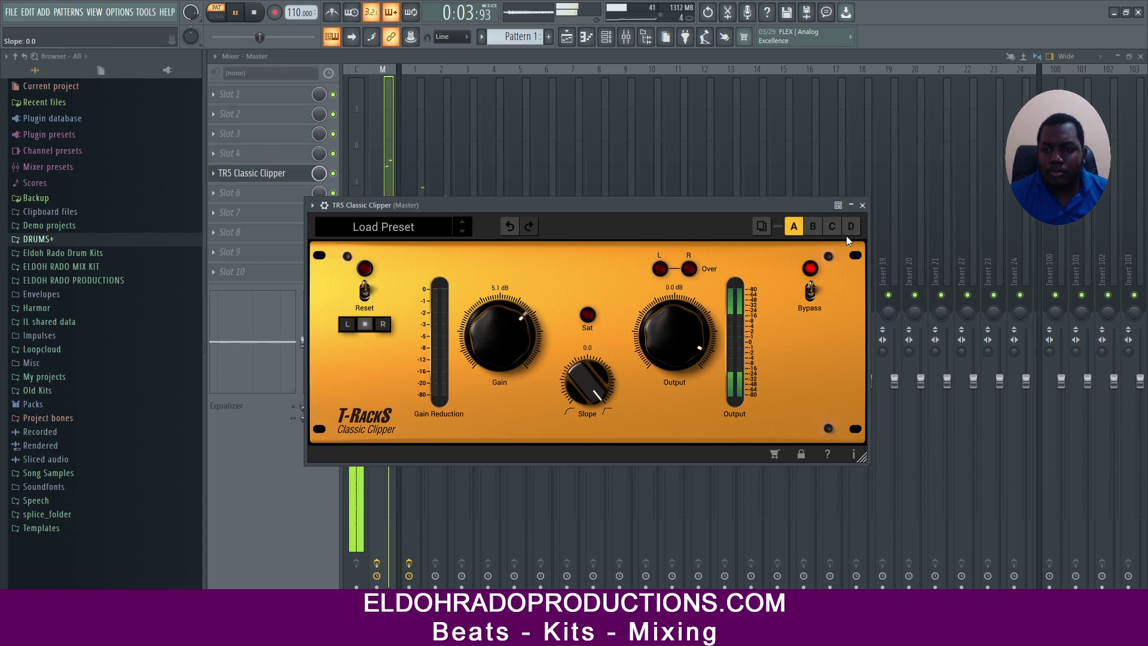
click(862, 205)
click(1140, 56)
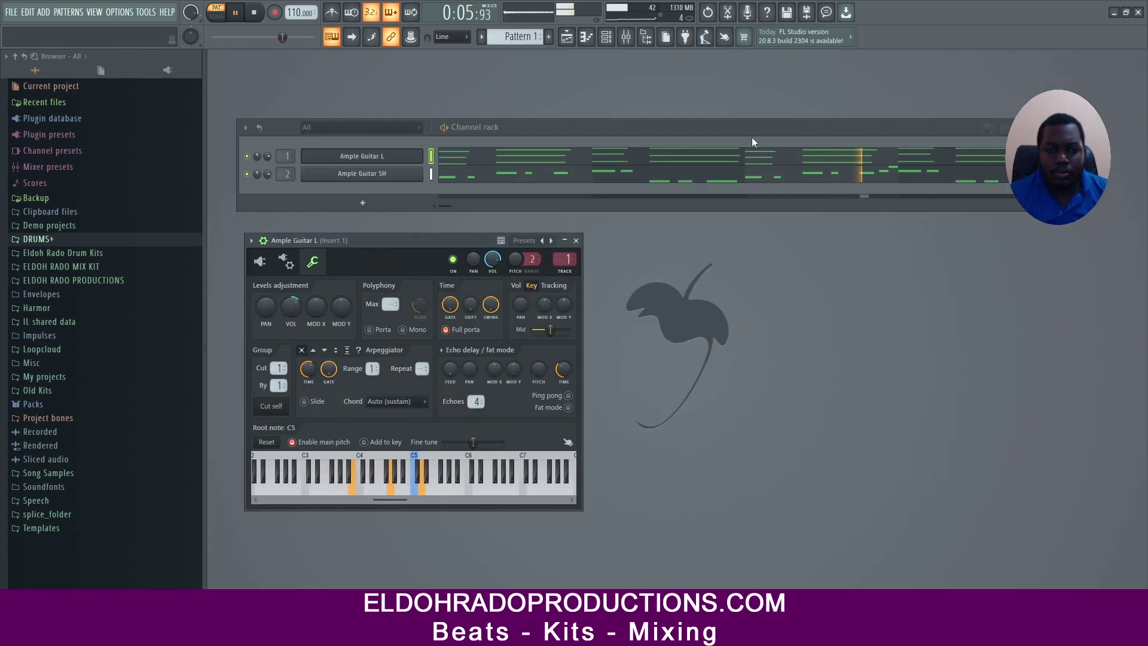
click(576, 240)
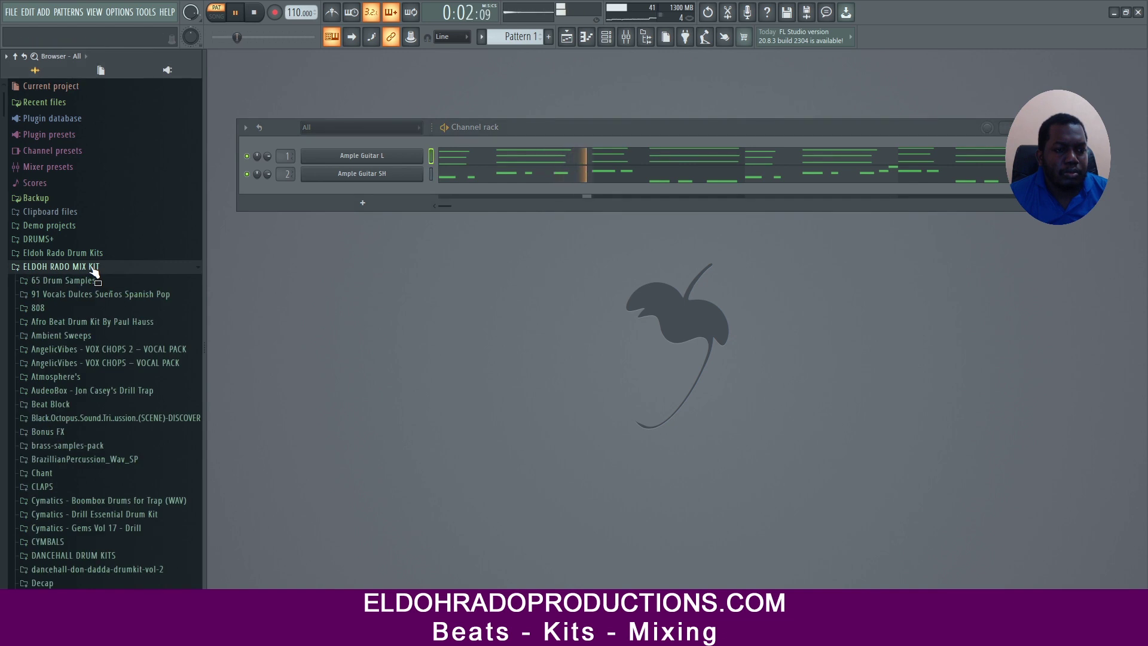
Step: Find DT 1 lb Kick in the Eldoh Rado Dancehall Trap Kit's Kicks folder and add it as a new channel
click(92, 266)
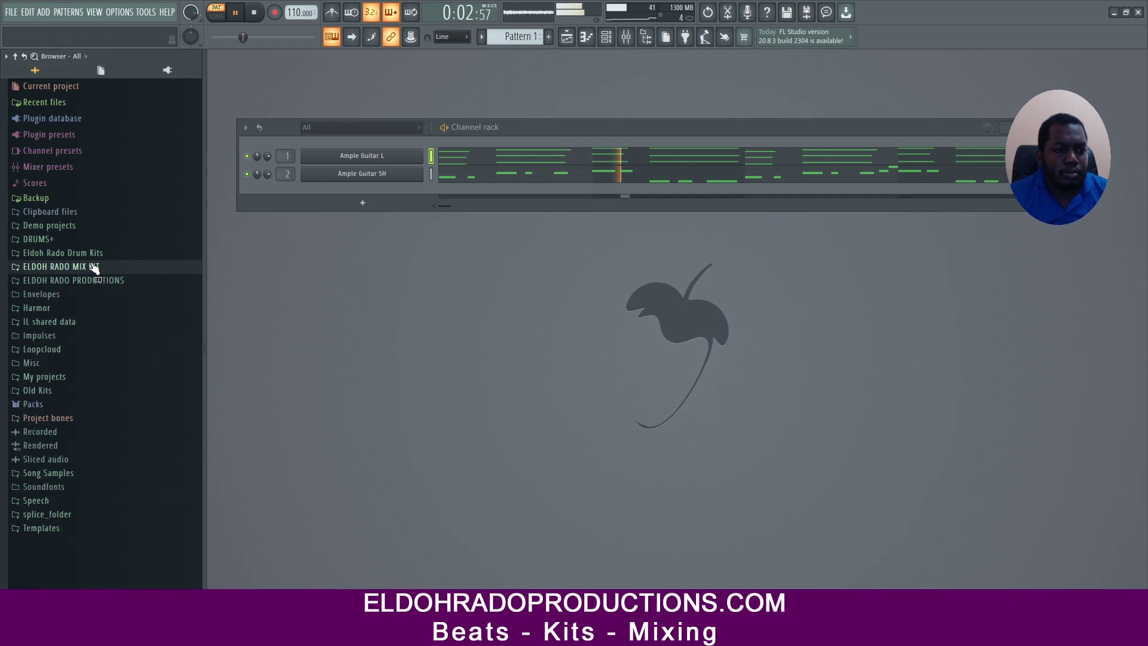
click(93, 254)
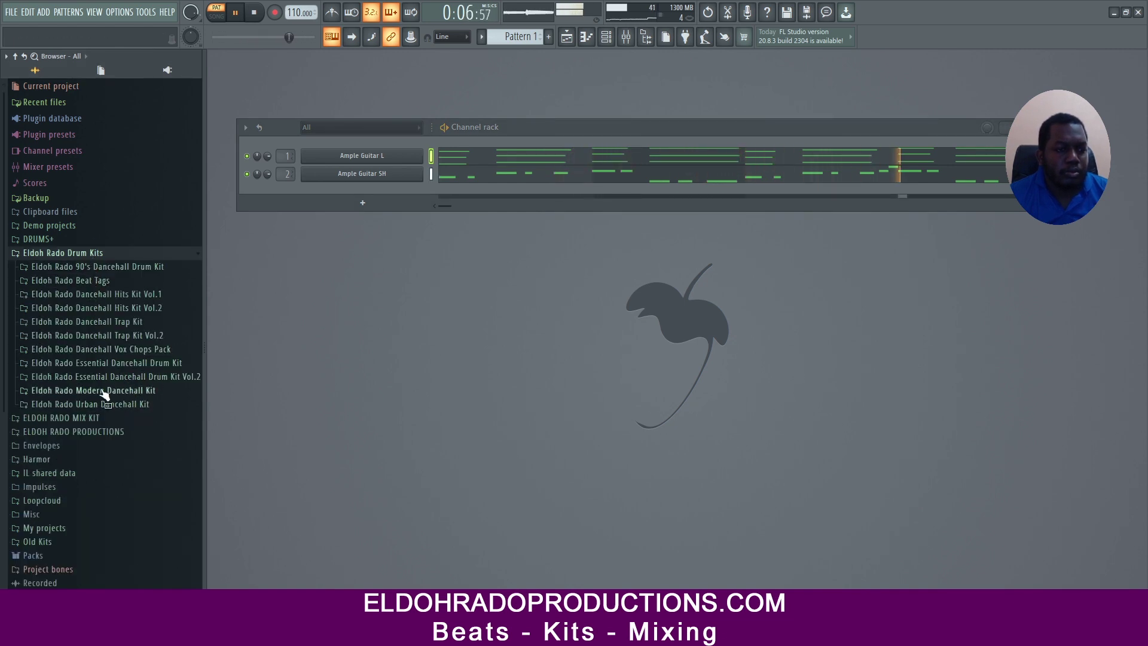
click(119, 339)
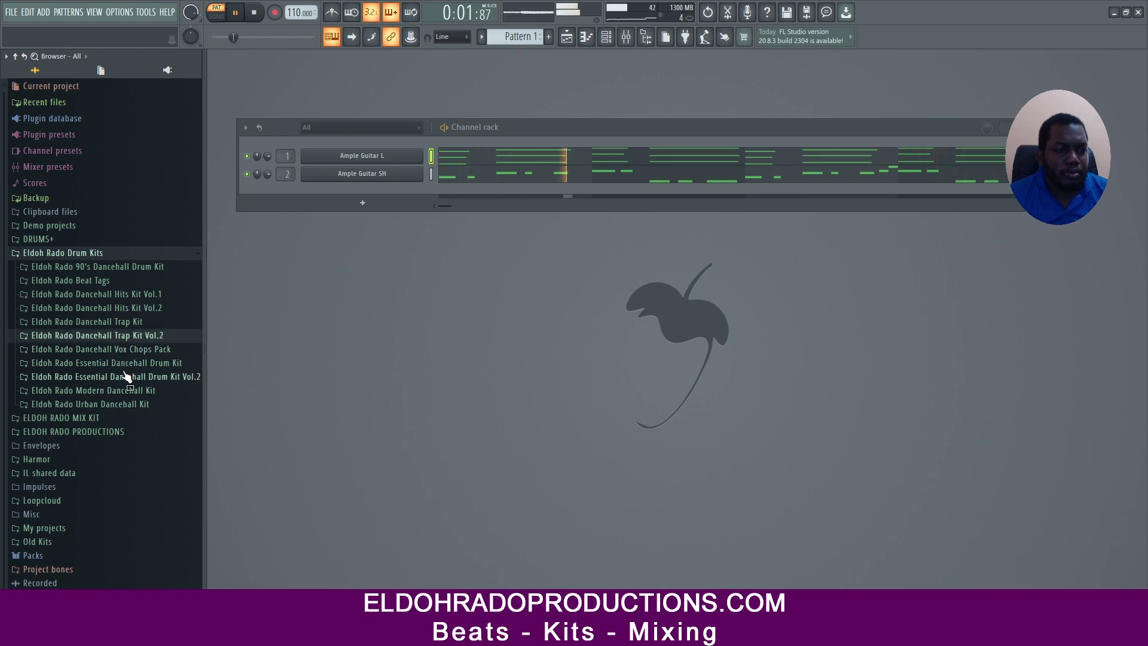
click(137, 323)
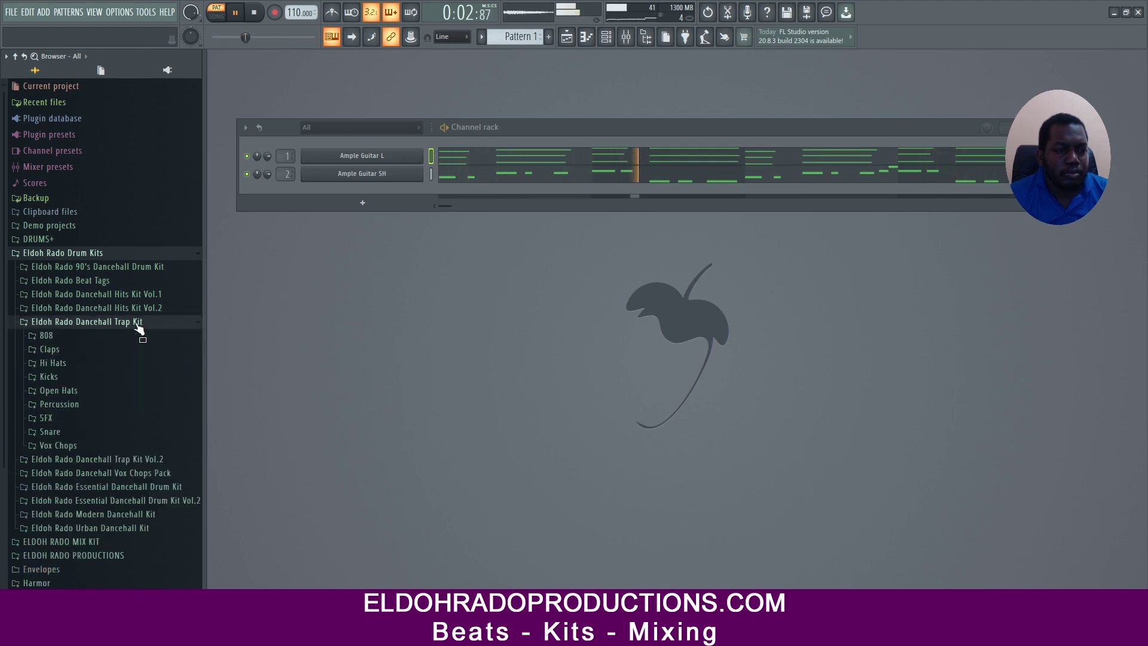
click(59, 378)
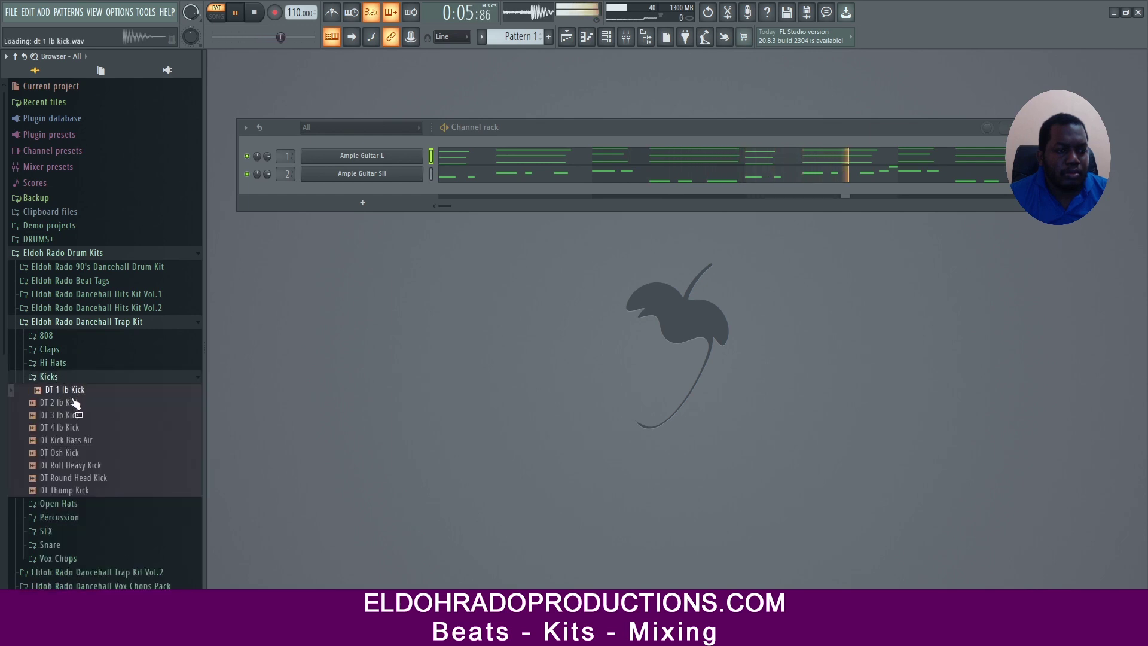
drag(80, 396, 372, 186)
Step: Audition samples in the trap kit's Hi Hats folder and add DT Hard HH as a new channel
click(59, 378)
click(55, 364)
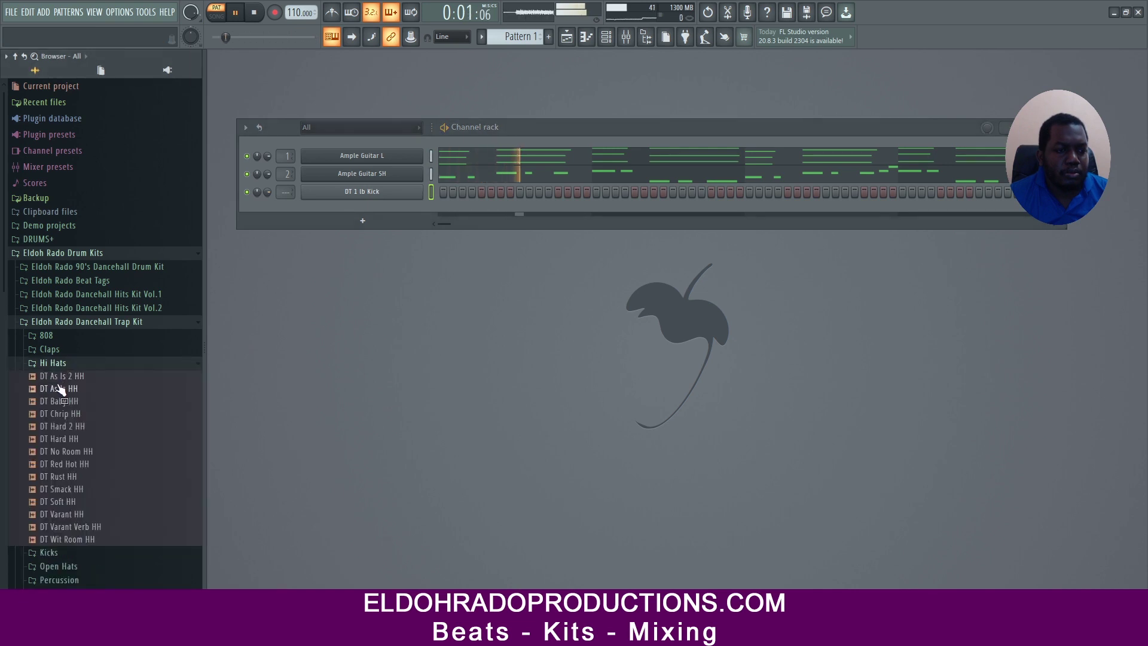
click(63, 401)
click(66, 414)
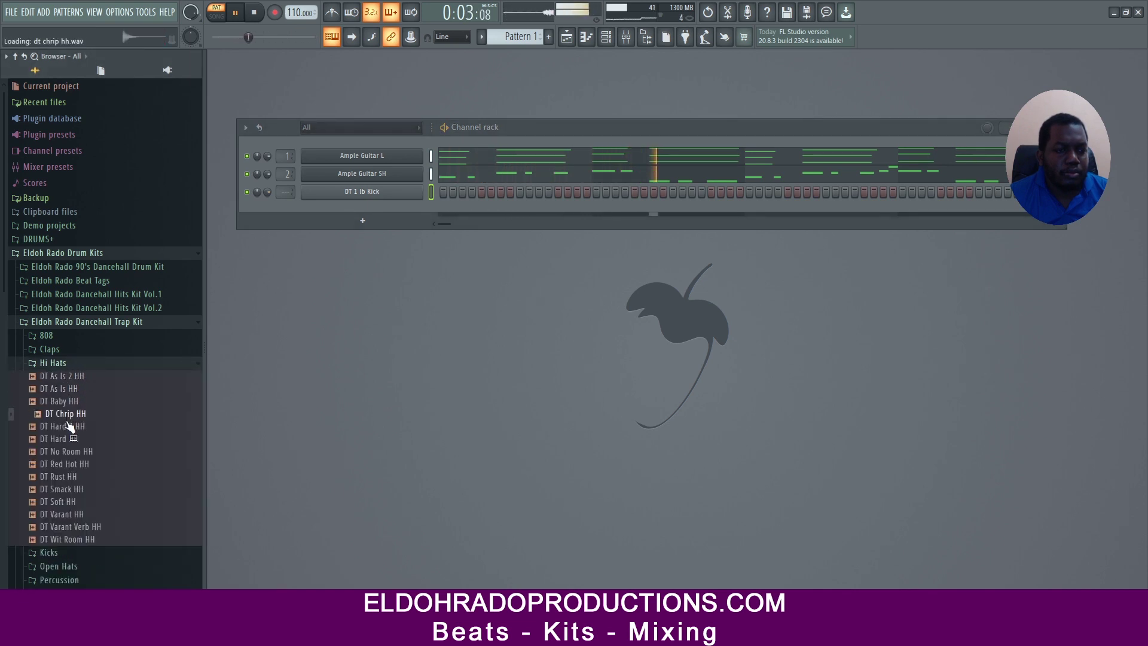
click(68, 426)
click(65, 440)
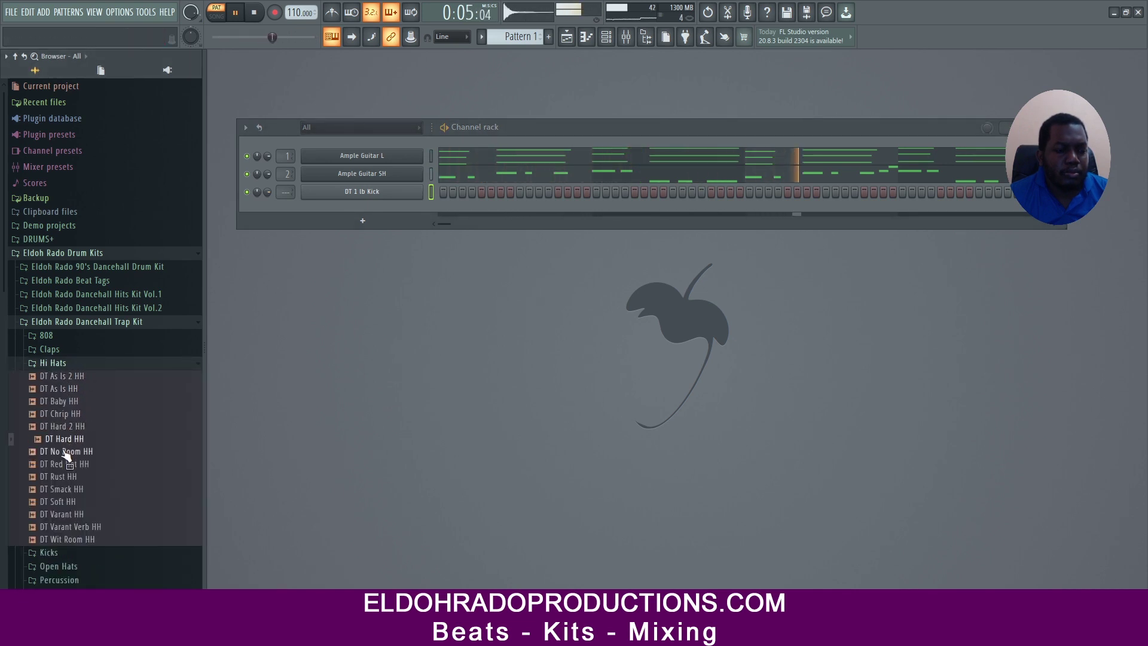
drag(67, 449, 347, 230)
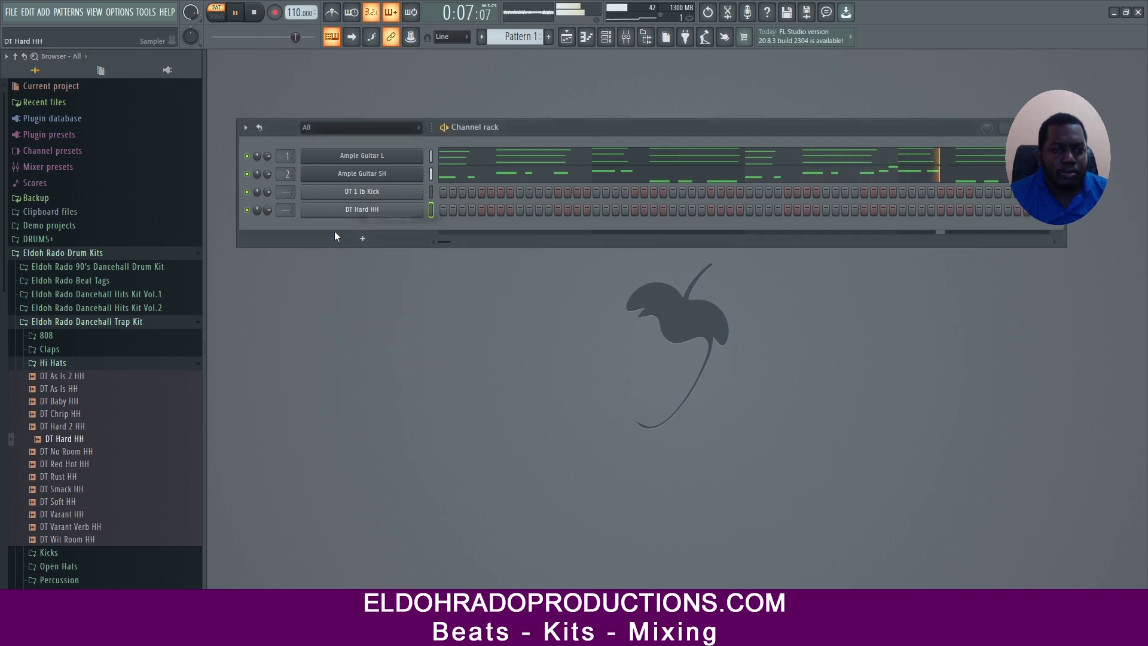
Step: Add DT 50 Cent Clap from the trap kit's Claps folder as a new channel
click(64, 361)
click(60, 352)
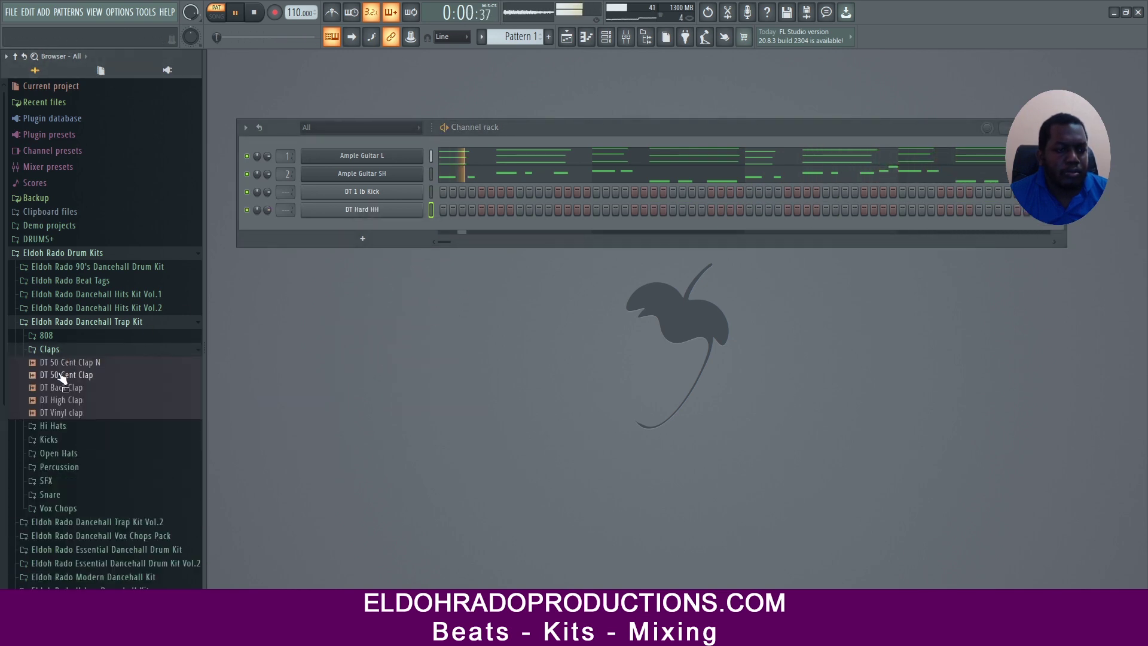
drag(62, 376, 352, 227)
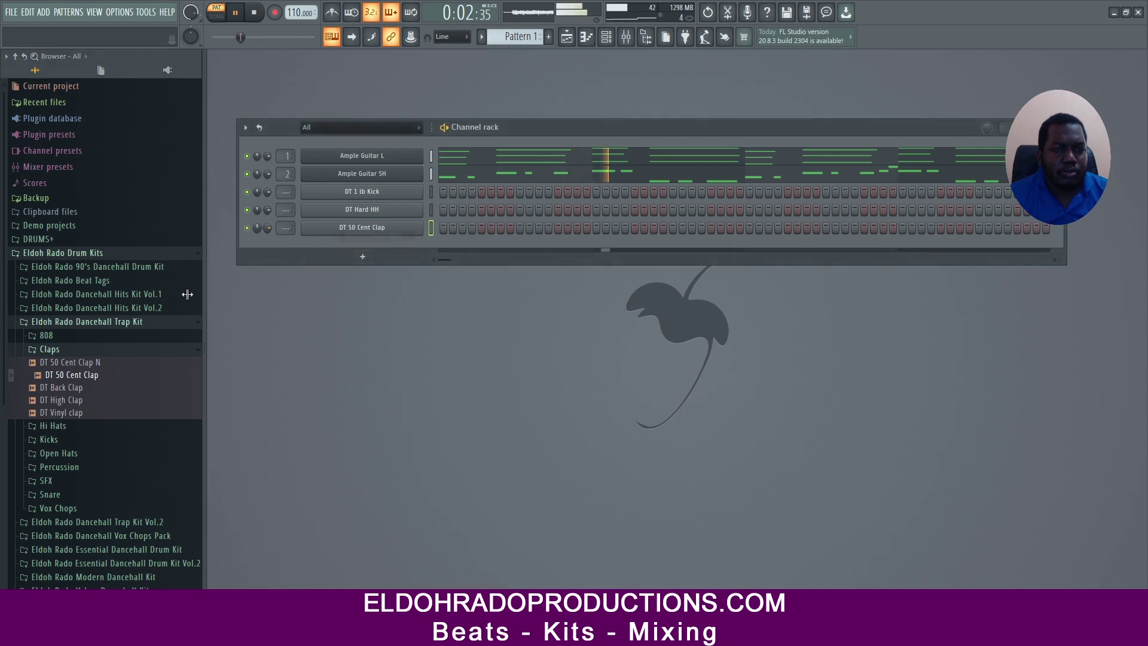
Step: Audition the trap kit's Snare folder and add DT High Life as a new channel
click(61, 350)
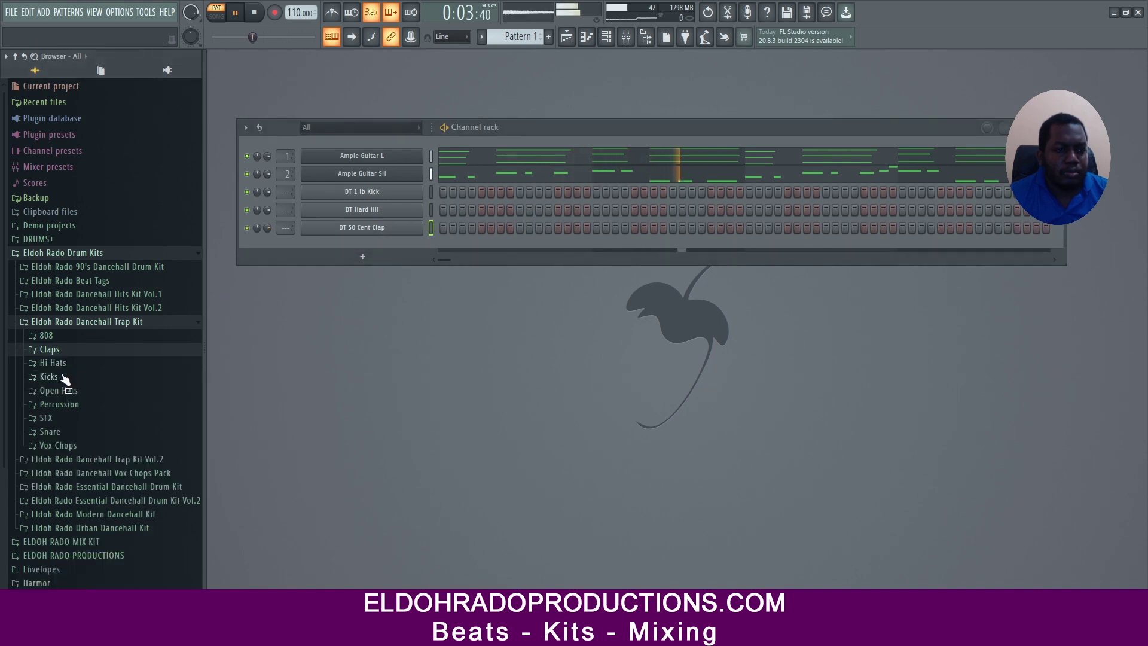
click(61, 431)
click(75, 457)
click(84, 446)
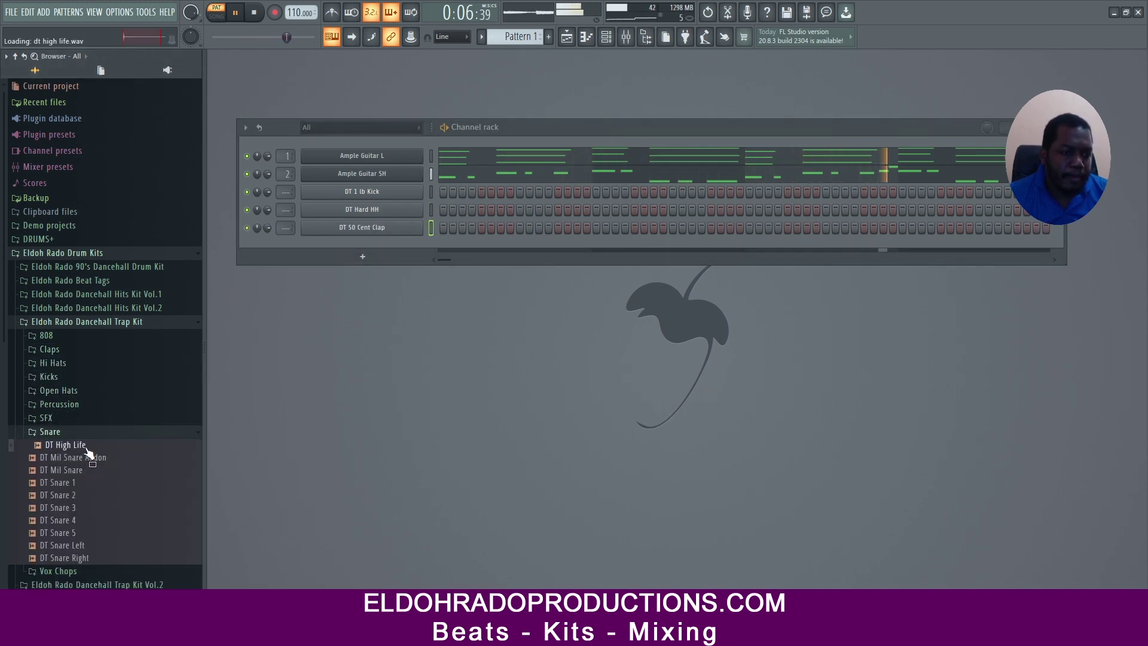
drag(288, 354, 374, 243)
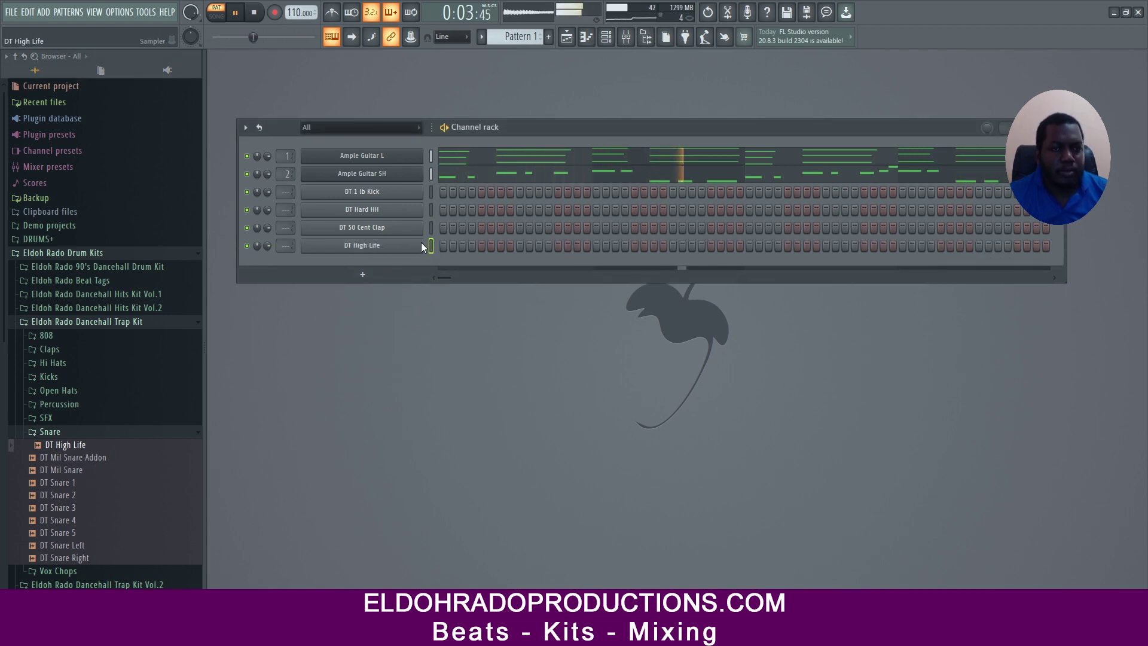
Step: Save the project as loop 32 in the G1 folder
key(ctrl+s)
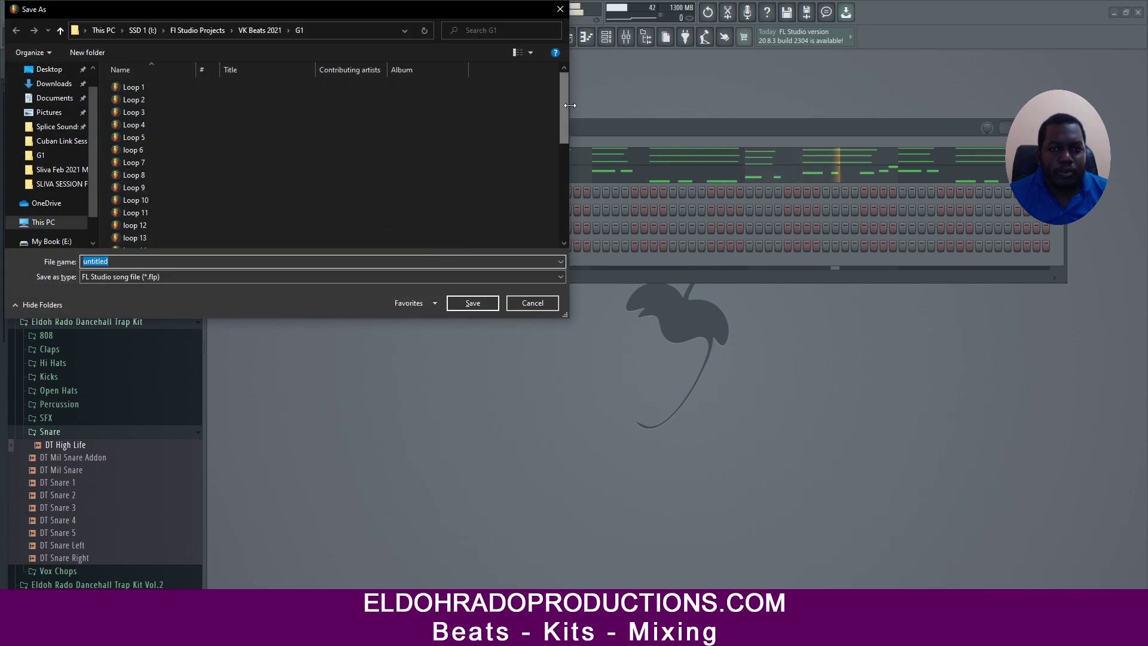
drag(565, 121, 564, 214)
click(206, 241)
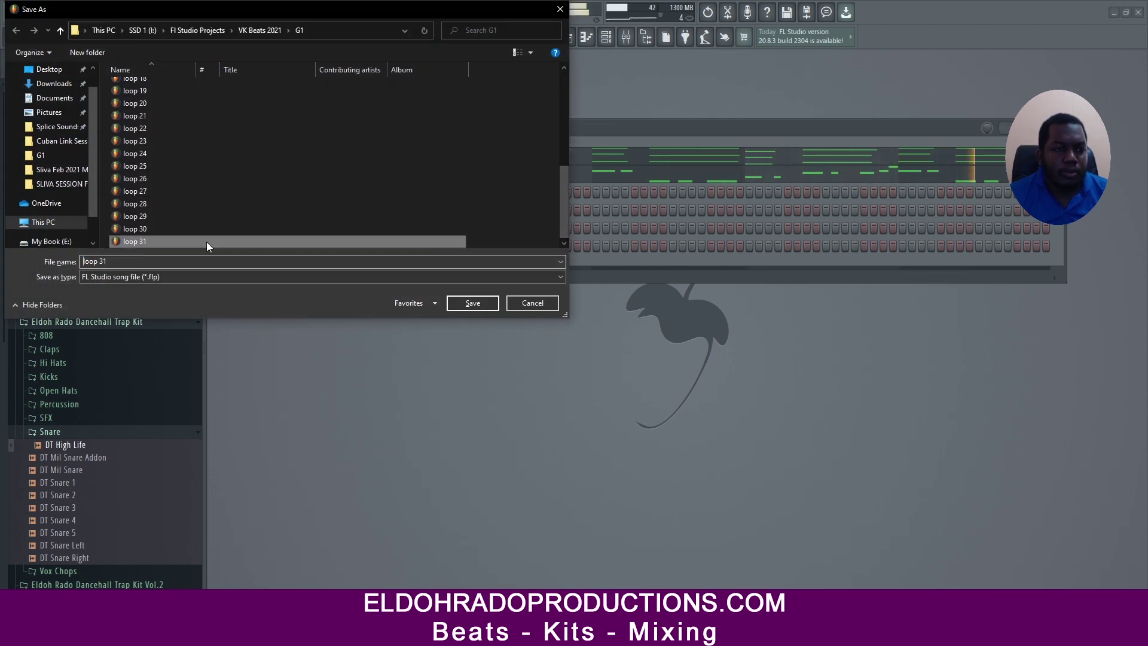
double_click(129, 261)
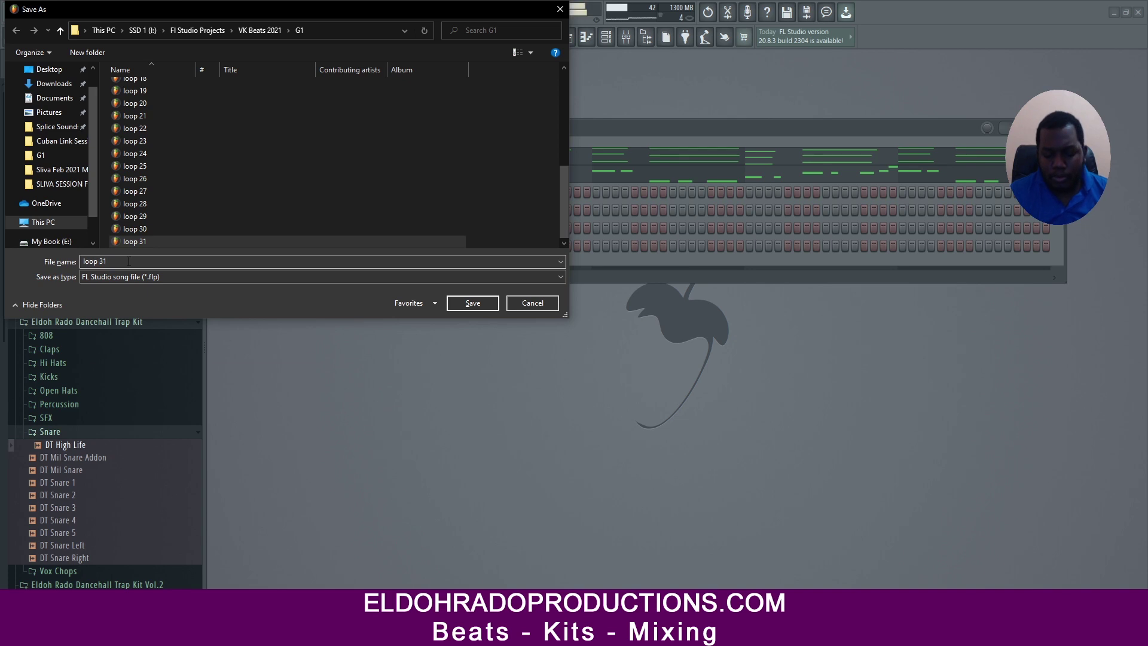
text(32)
key(Return)
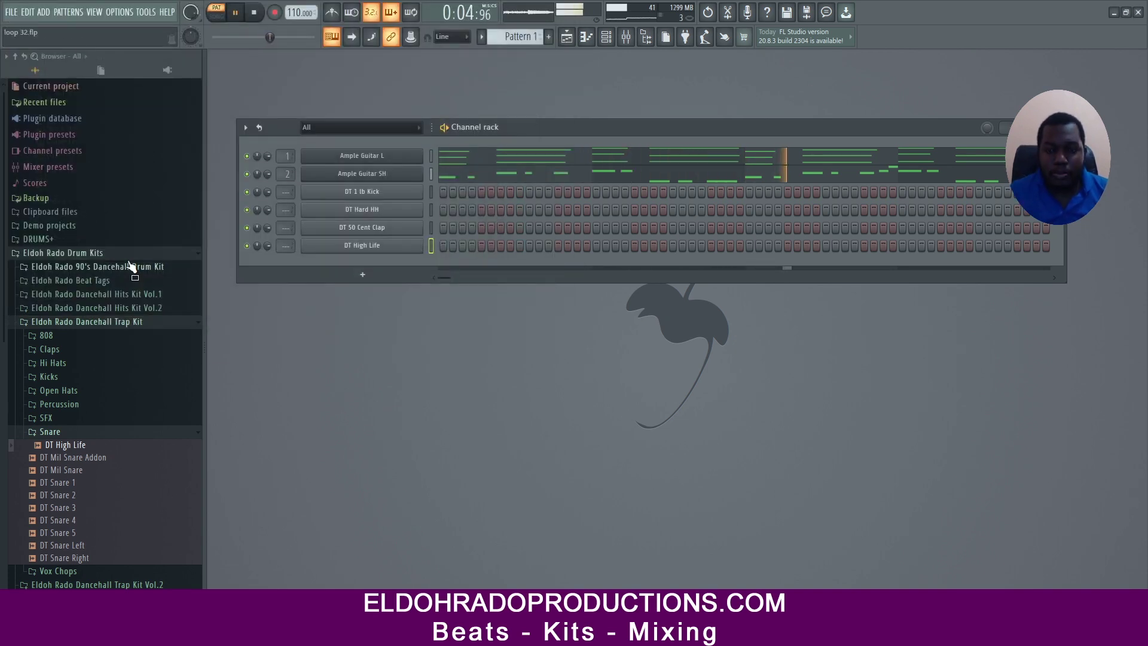
Step: Place a DT 1 lb Kick hit on step 1 and a DT 50 Cent Clap hit on step 4, and play the pattern
drag(503, 127, 504, 141)
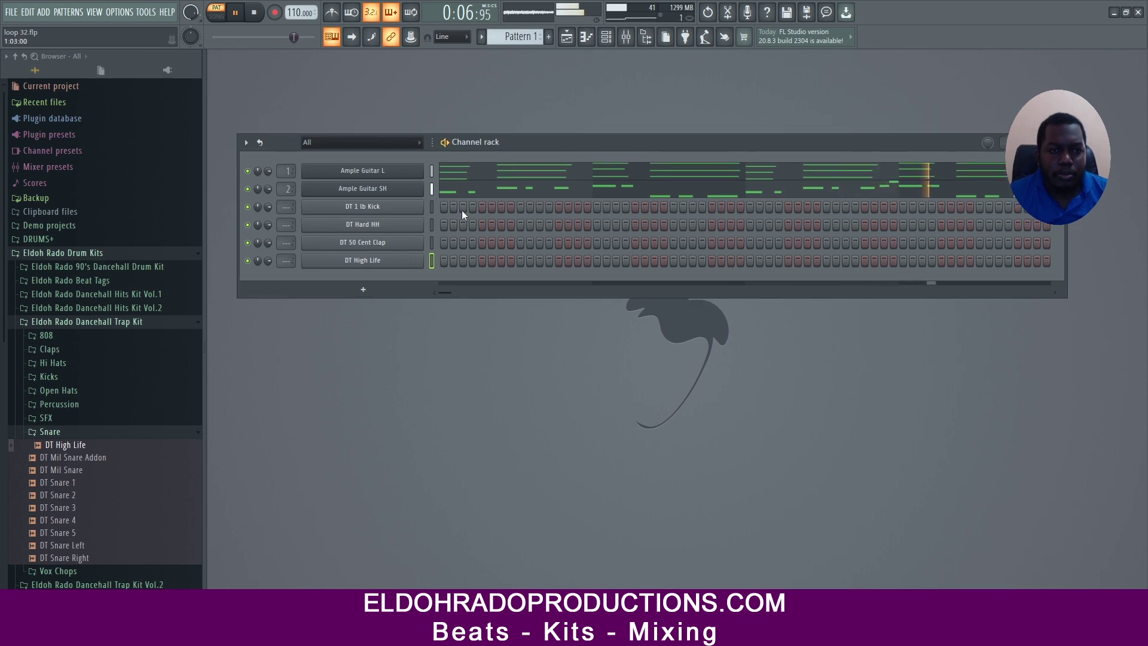
click(444, 207)
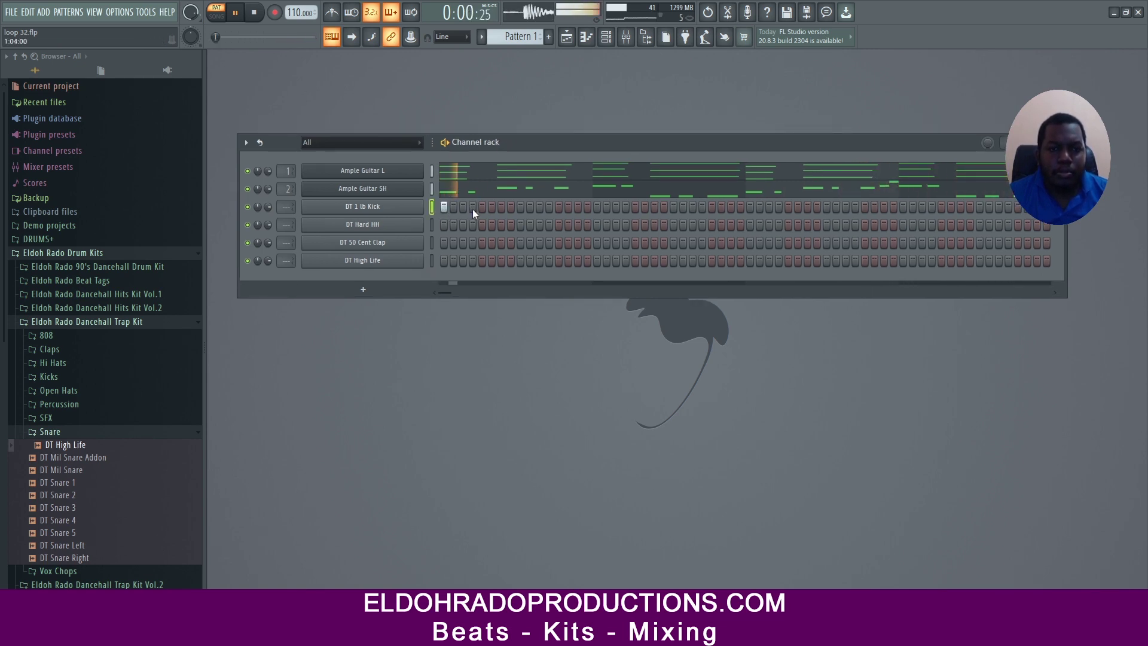
key(space)
click(472, 242)
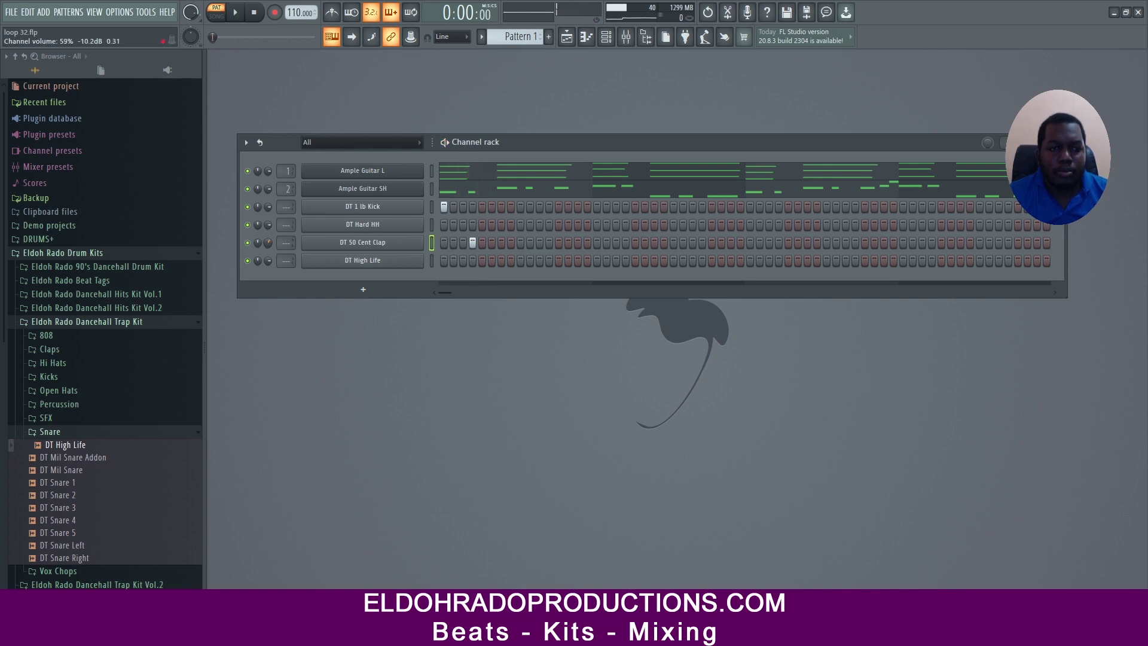
key(space)
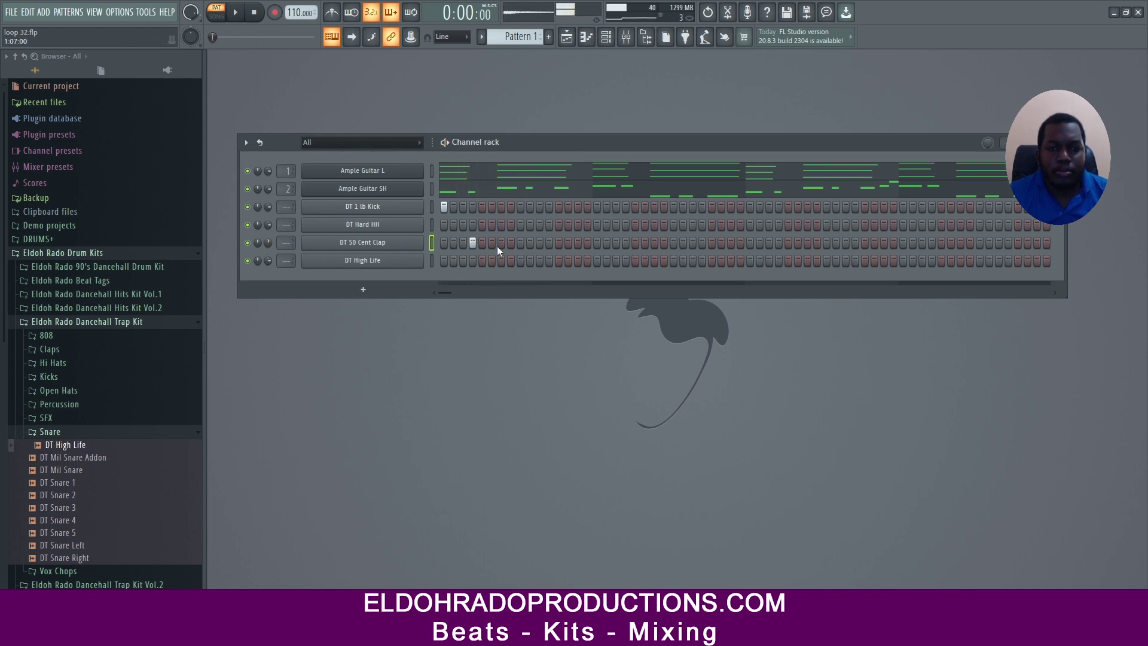
key(space)
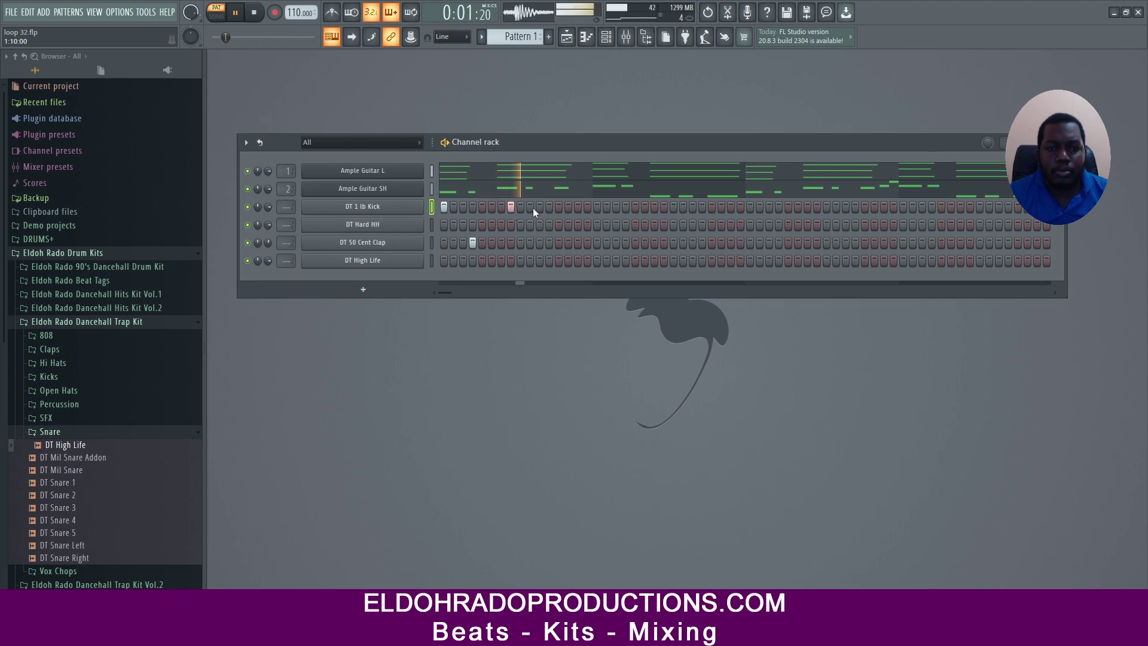
Step: Add DT 1 lb Kick hits on steps 7 and 10, checking their placement with playback
key(space)
click(510, 206)
right_click(510, 209)
click(503, 209)
key(space)
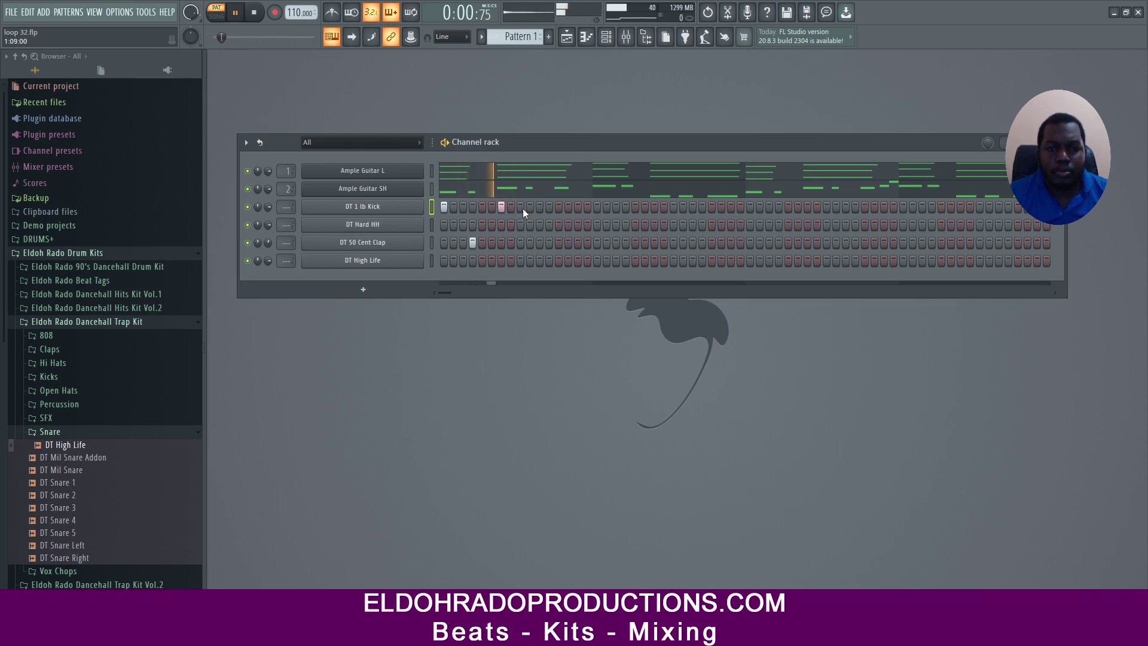
click(523, 209)
right_click(520, 208)
click(530, 207)
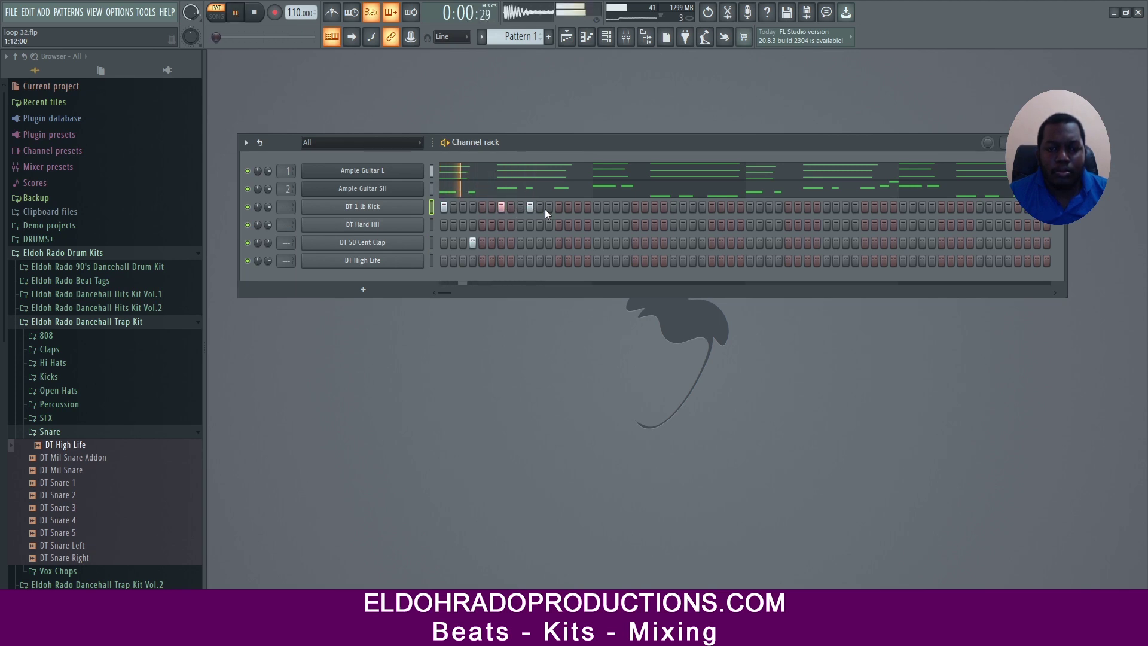
Step: Add a DT 50 Cent Clap hit on step 13 and a DT 1 lb Kick hit on step 15, and audition the pattern
click(558, 241)
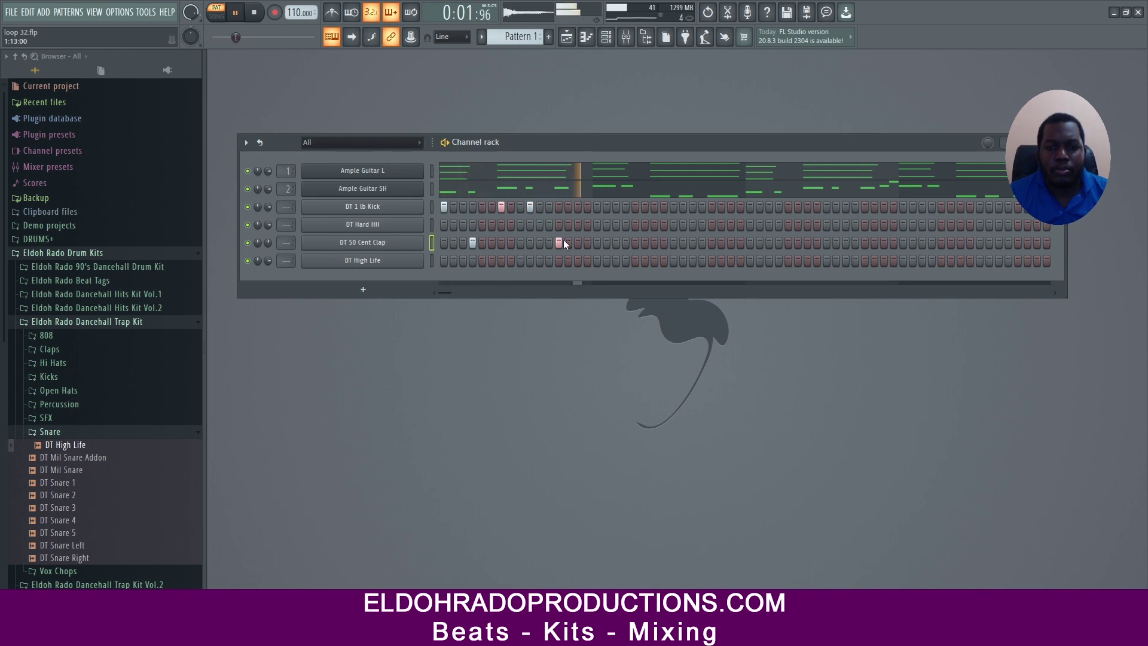
key(space)
click(587, 206)
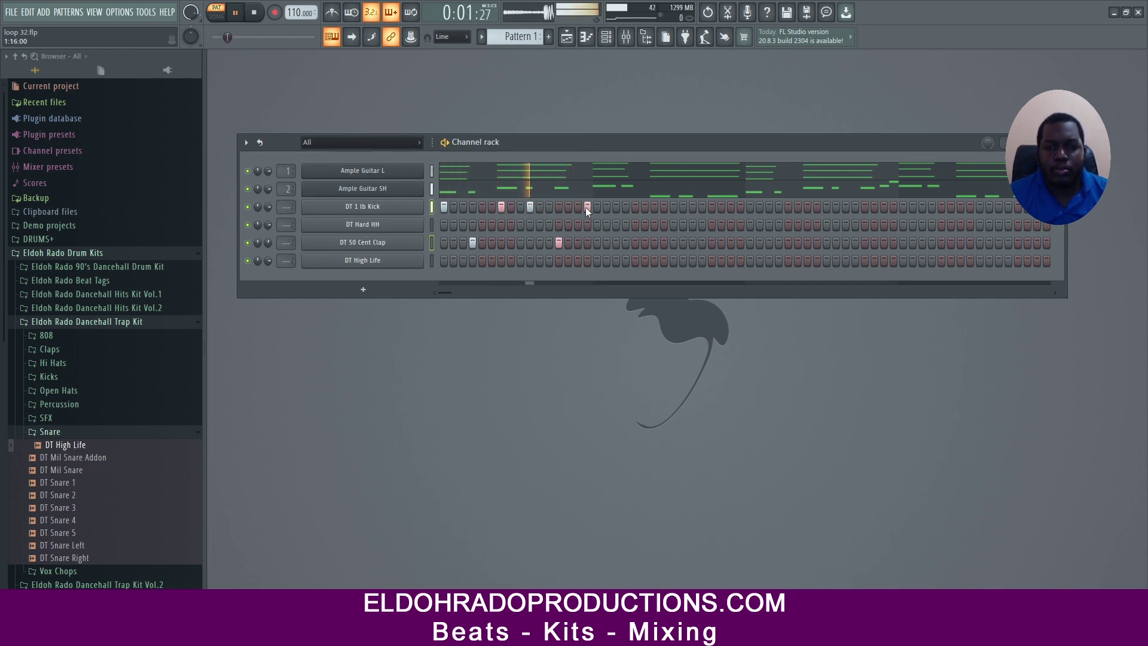
key(space)
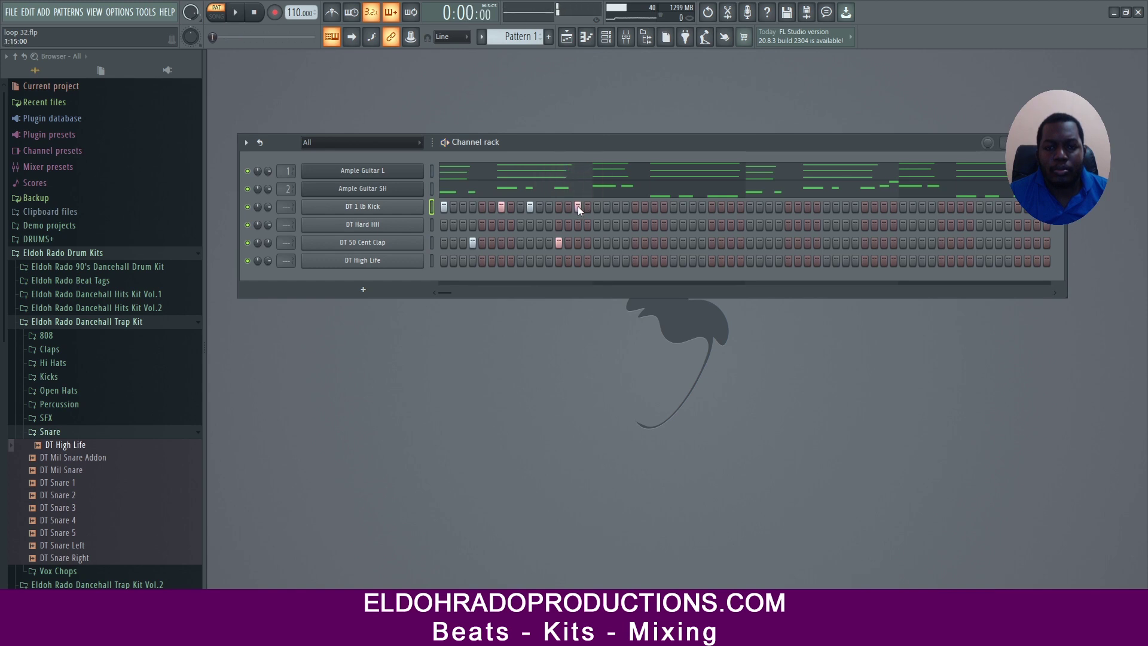
Step: Add DT 1 lb Kick hits on steps 16 and 17, checking their placement with playback
click(597, 206)
key(space)
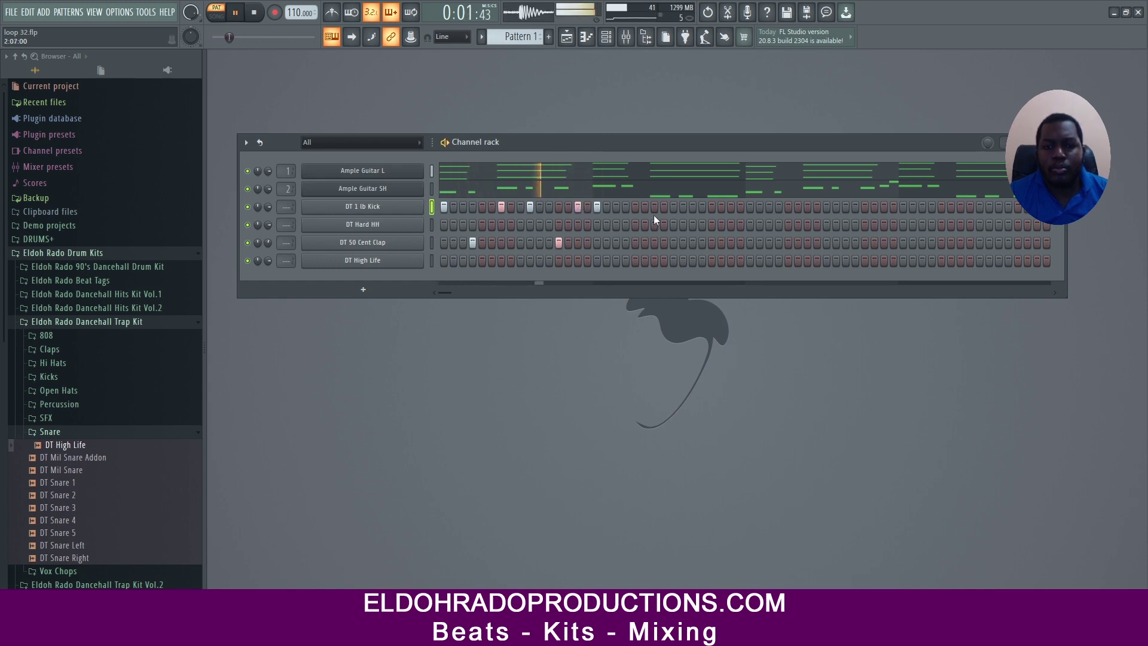
key(space)
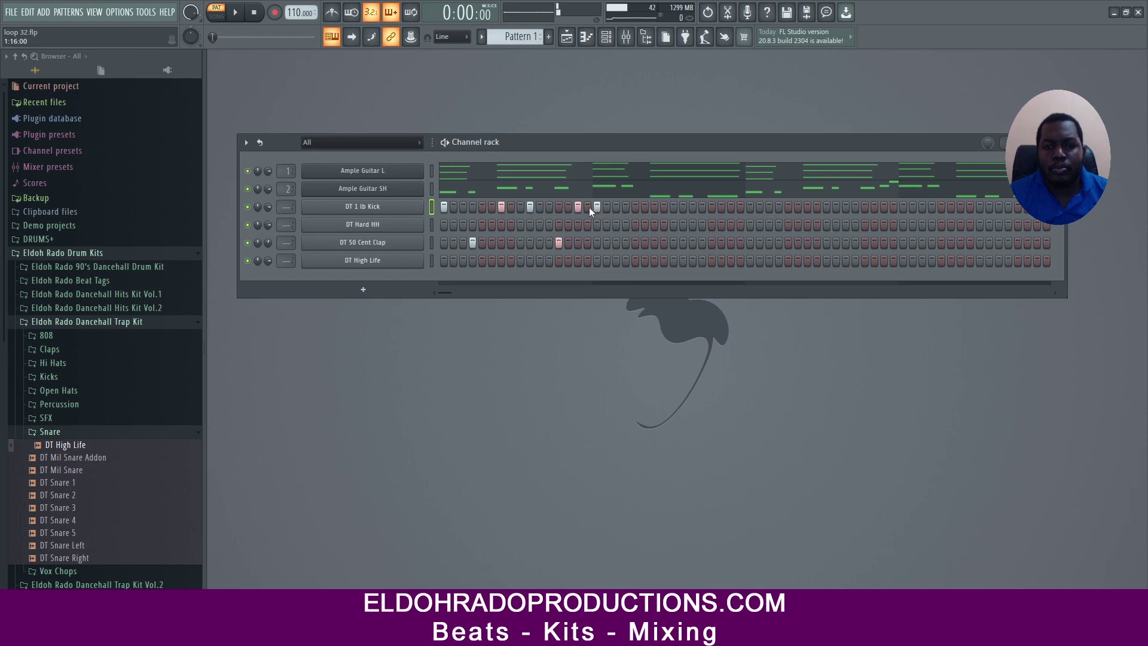
click(587, 206)
click(597, 206)
key(space)
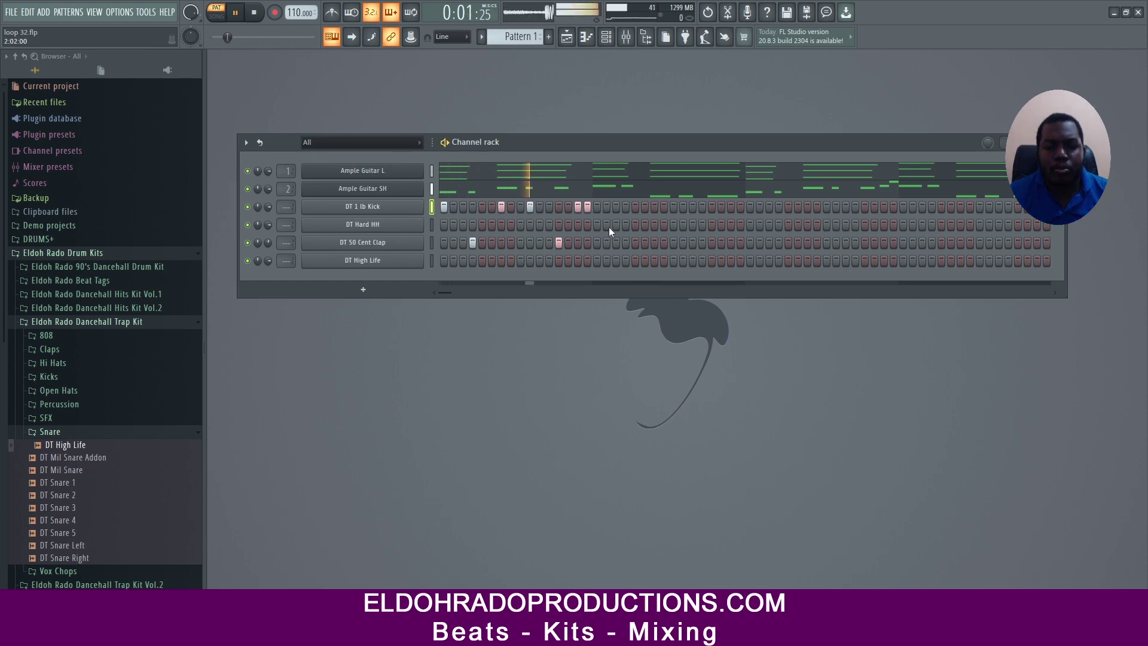
key(space)
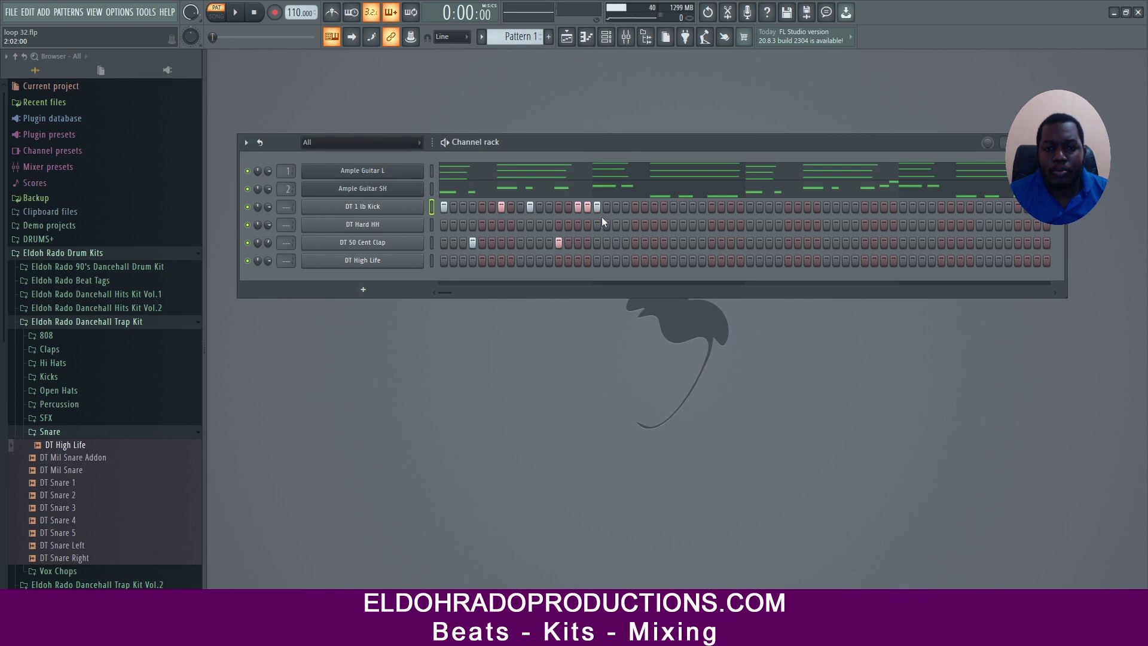
Step: Place a DT 50 Cent Clap hit on step 20 and play back the pattern
click(624, 243)
key(space)
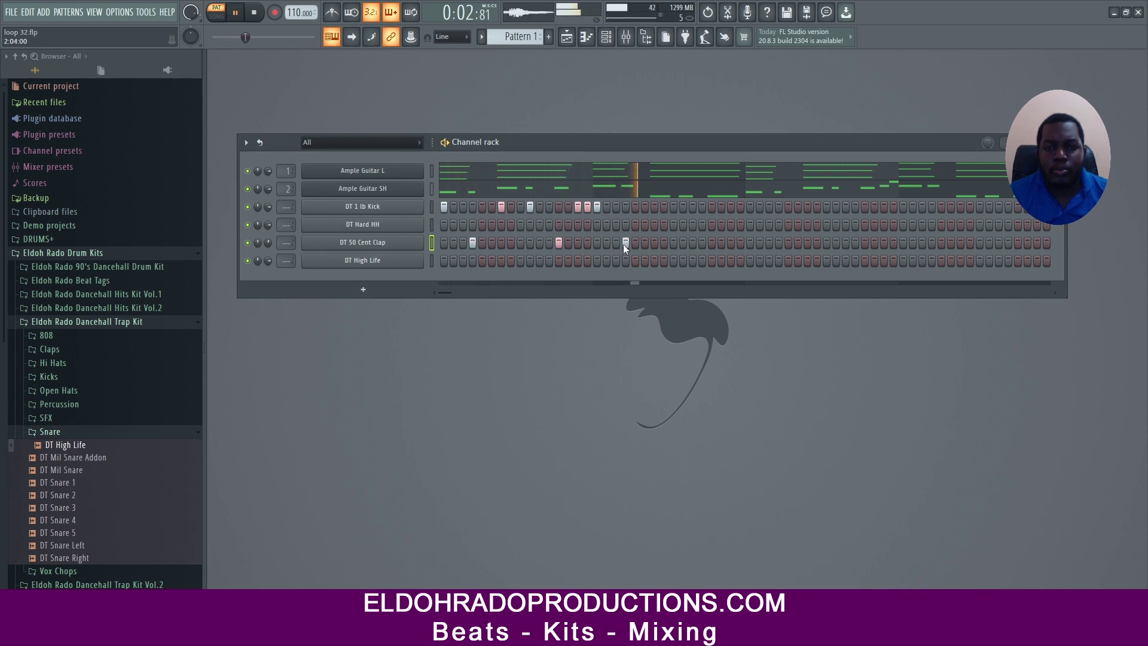
key(space)
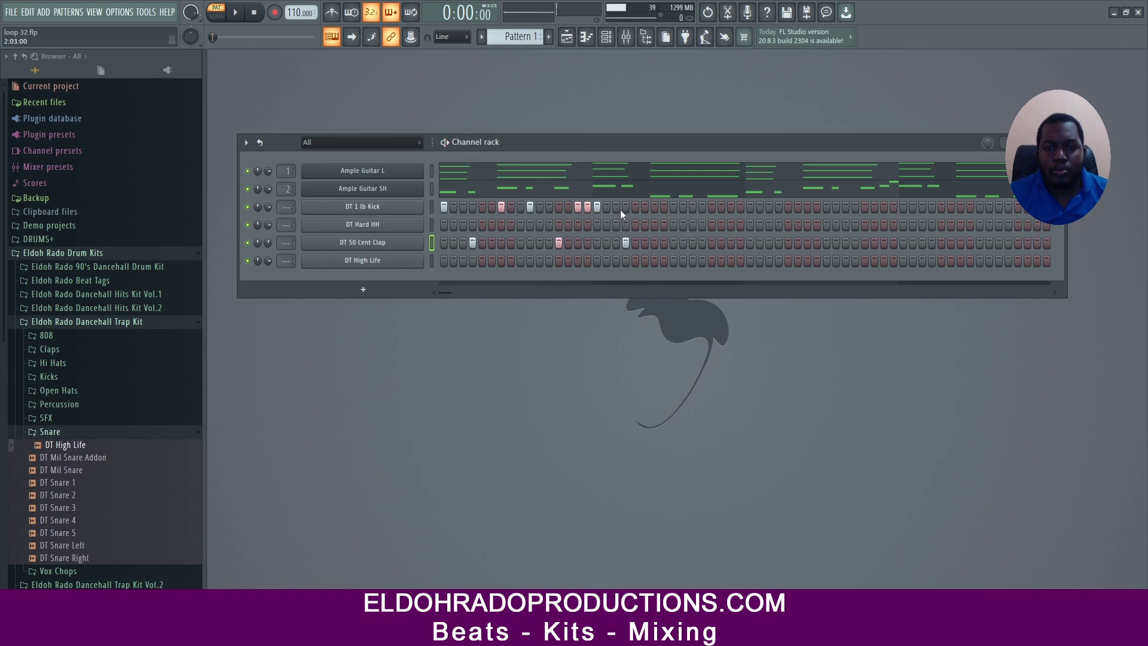
key(space)
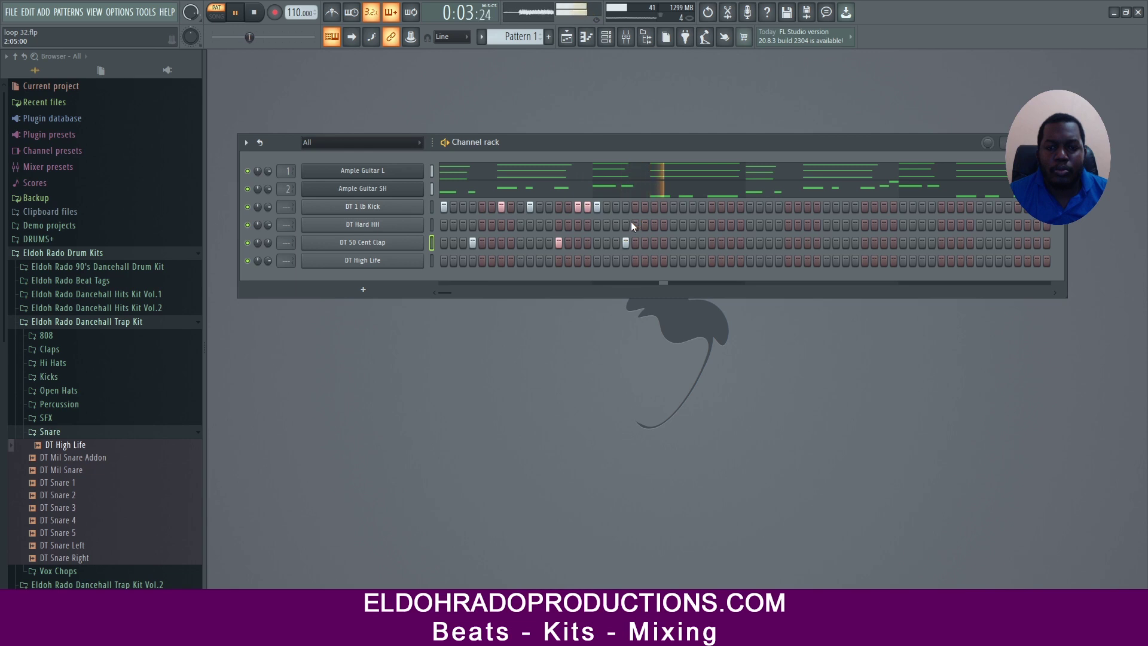
key(space)
Step: Try a DT 1 lb Kick hit on step 20, first in place of the clap and then together with it
click(627, 239)
key(space)
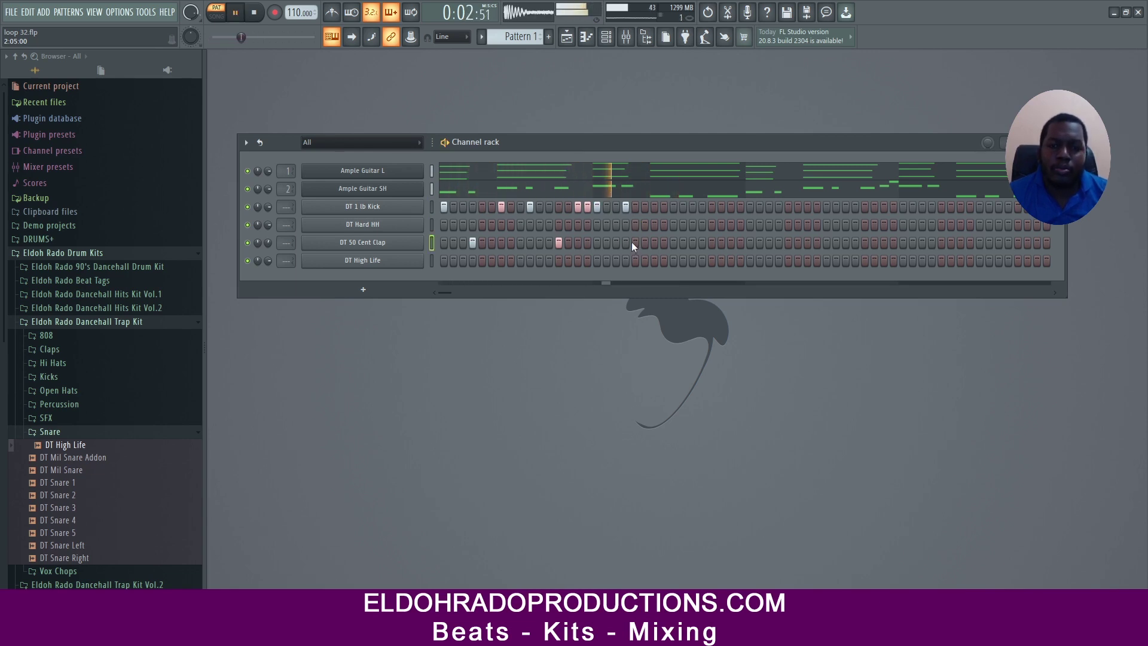
key(space)
click(625, 242)
key(space)
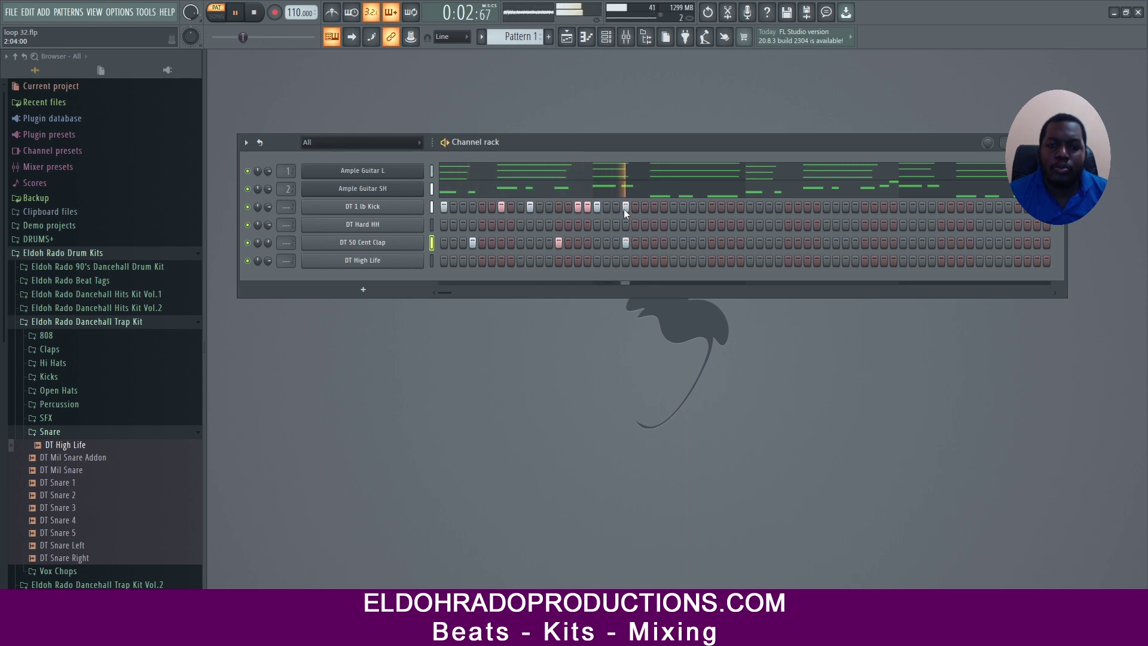
key(space)
click(625, 207)
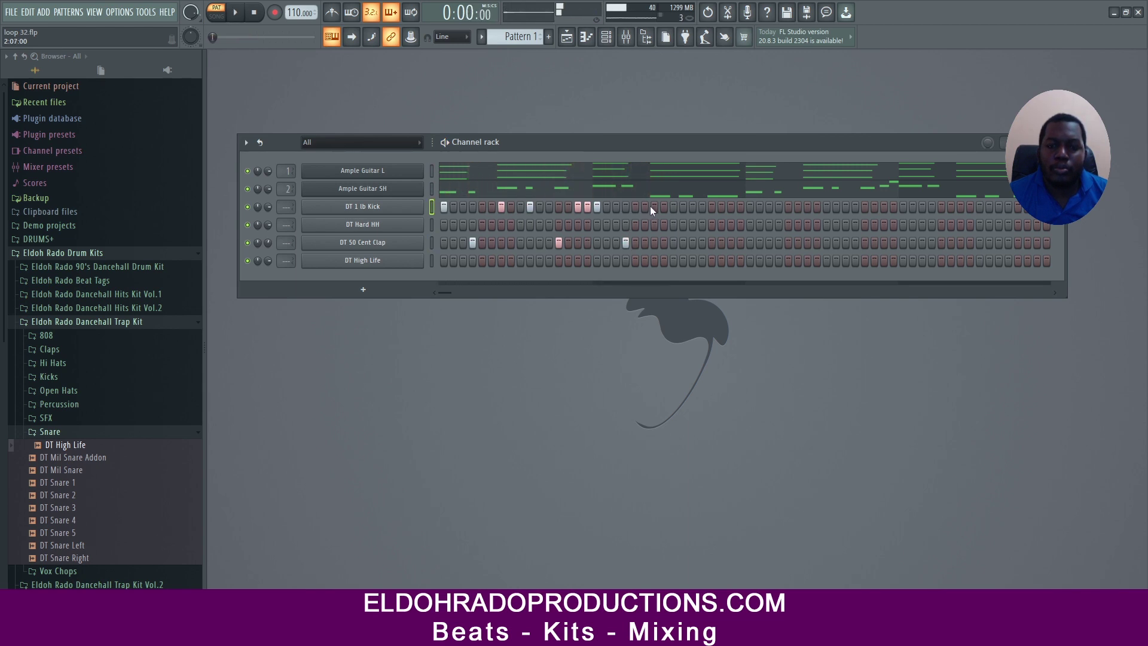
Step: Add DT 1 lb Kick hits on steps 23 and 26 and a DT 50 Cent Clap hit on step 29, auditioning the pattern
click(722, 207)
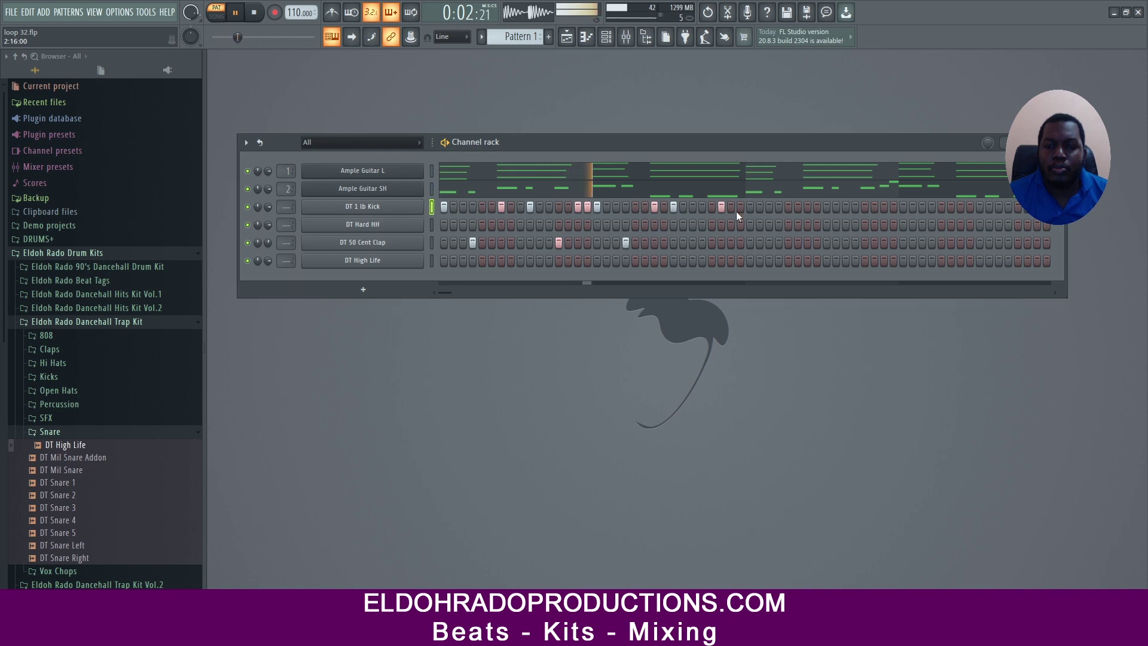
key(space)
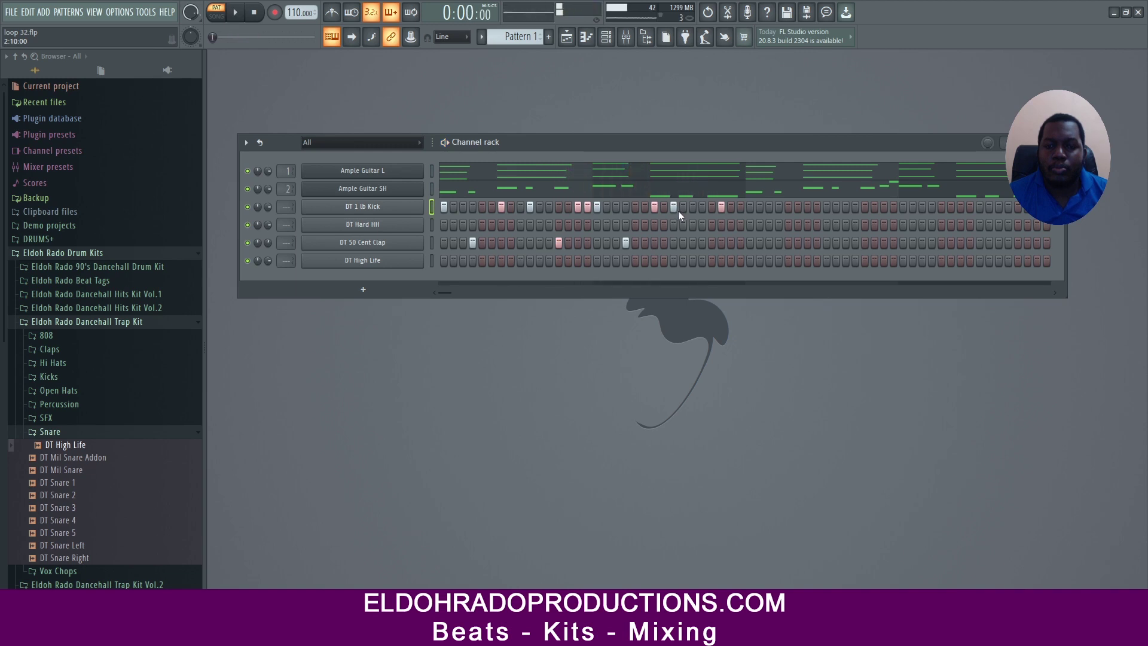
click(674, 207)
key(space)
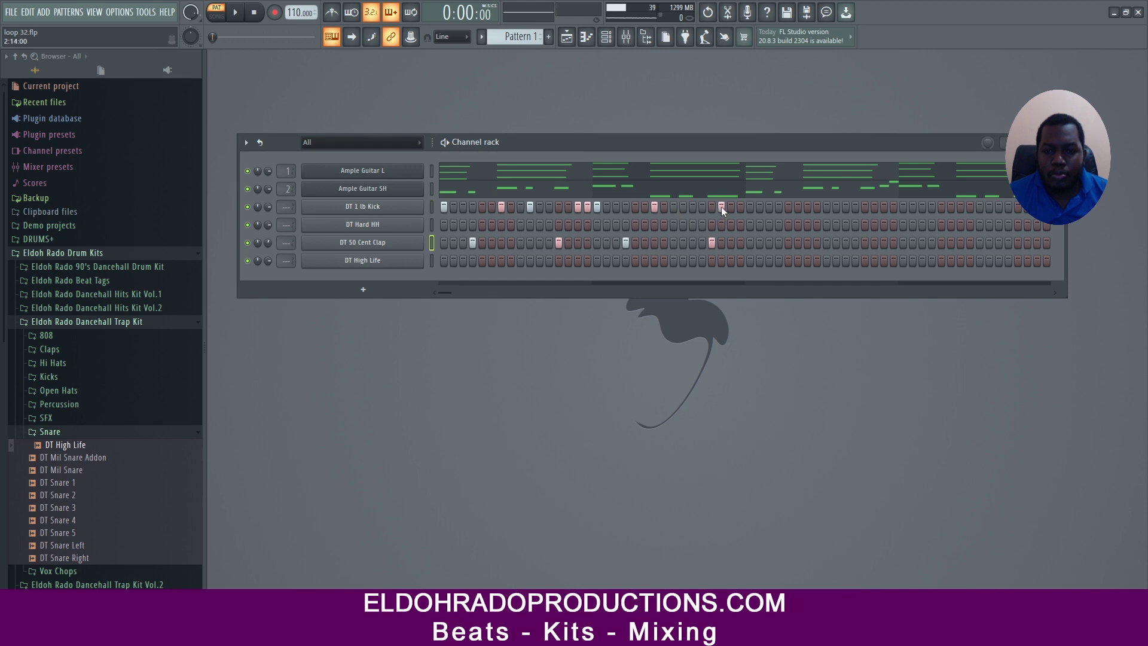
key(space)
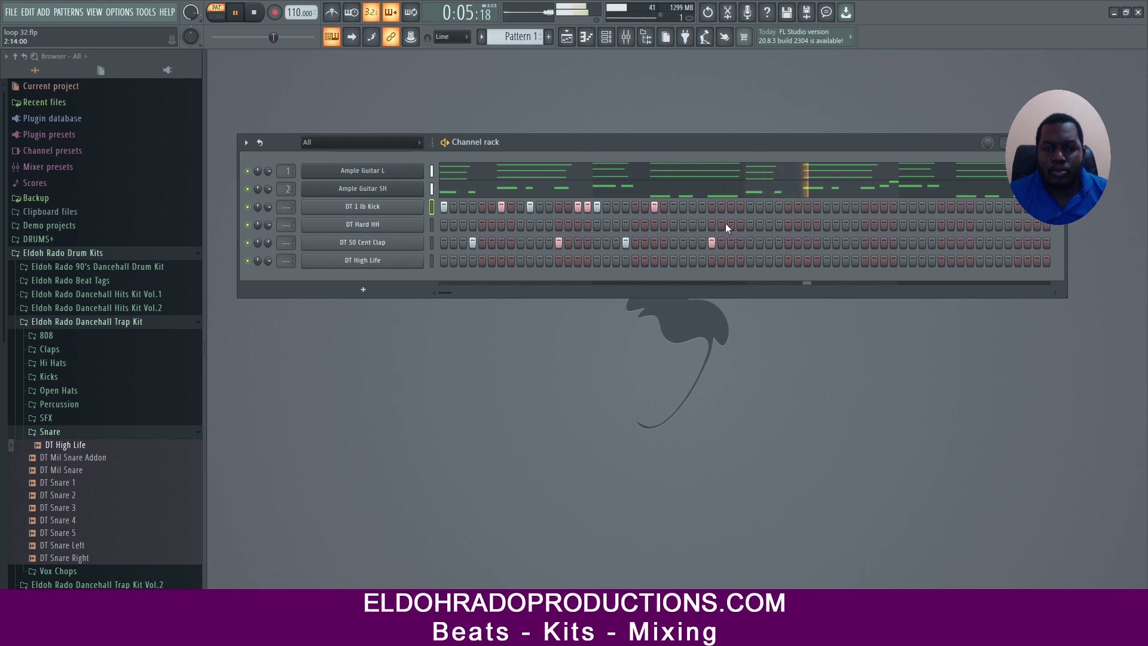
key(space)
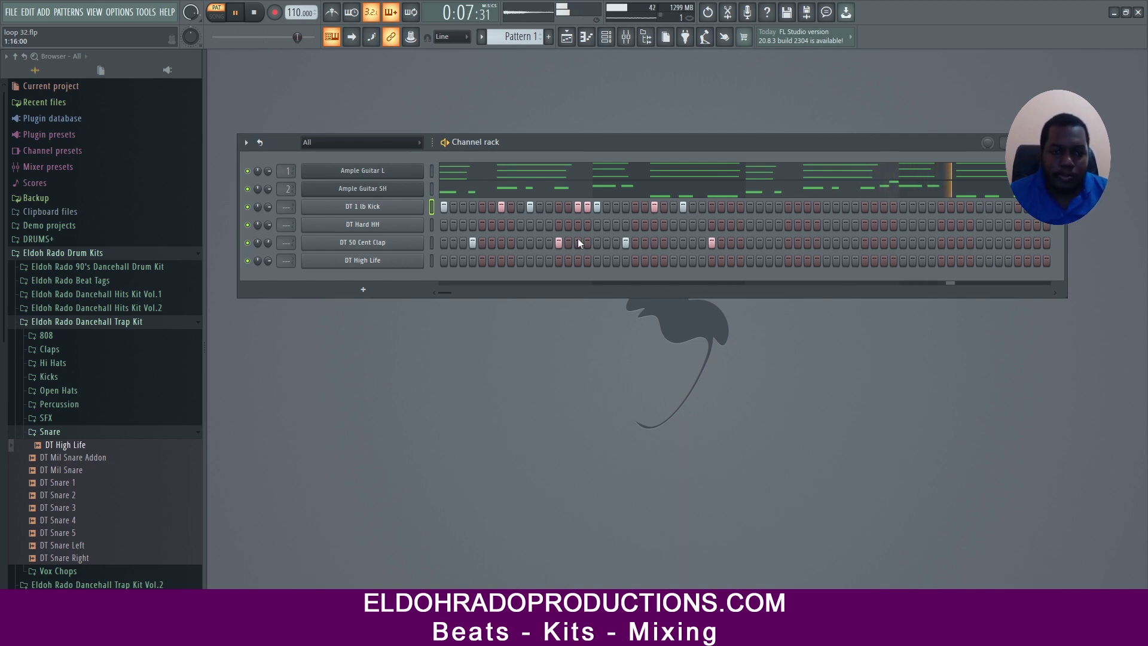
key(space)
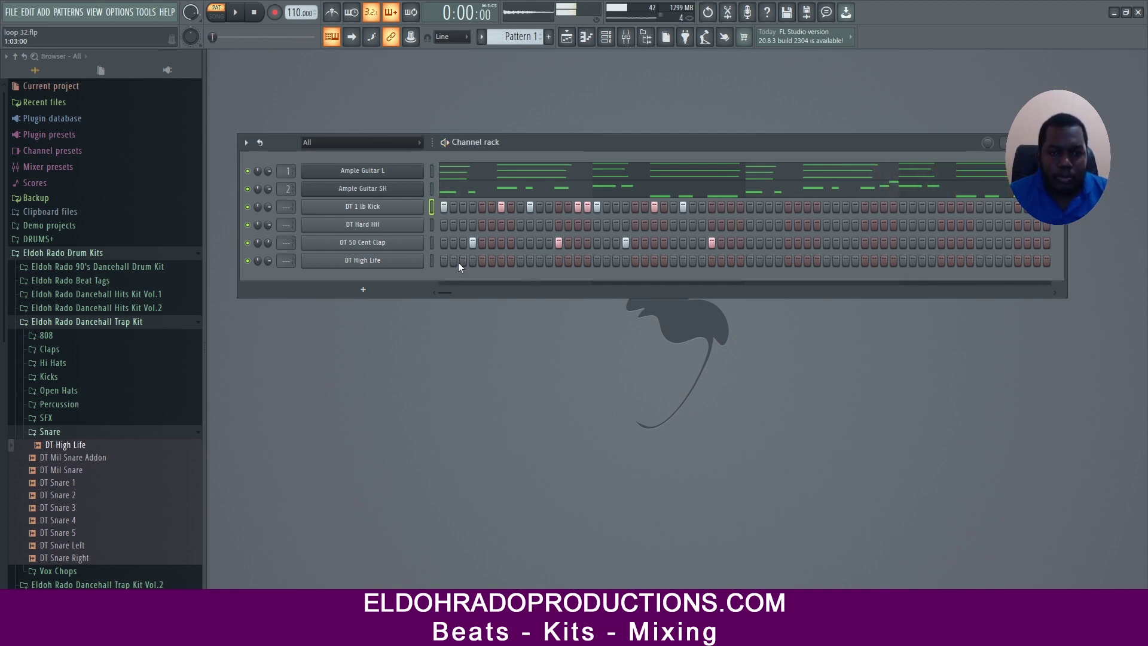
Step: Place DT Hard HH hits on steps 3 and 6, checking their placement with playback
click(461, 261)
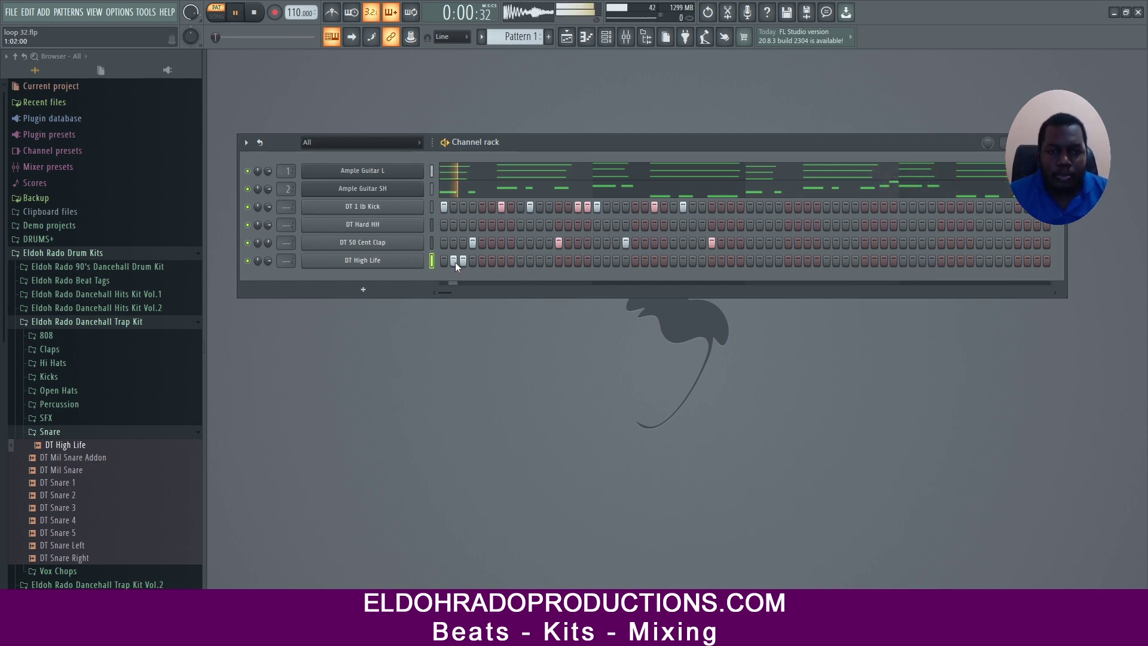
click(462, 225)
key(space)
key(space)
right_click(456, 225)
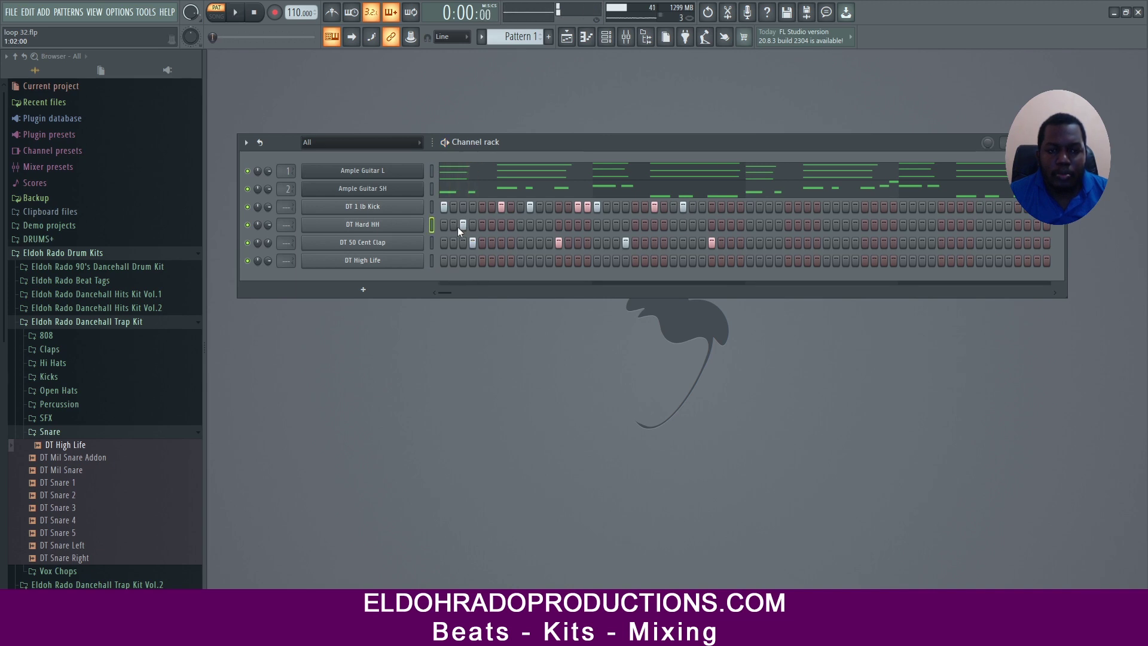
key(space)
key(space)
click(491, 225)
Step: Replace the DT Hard HH sample with DT Soft HH from the Dancehall Trap Kit's Hi Hats folder and audition it
drag(90, 458, 362, 227)
key(space)
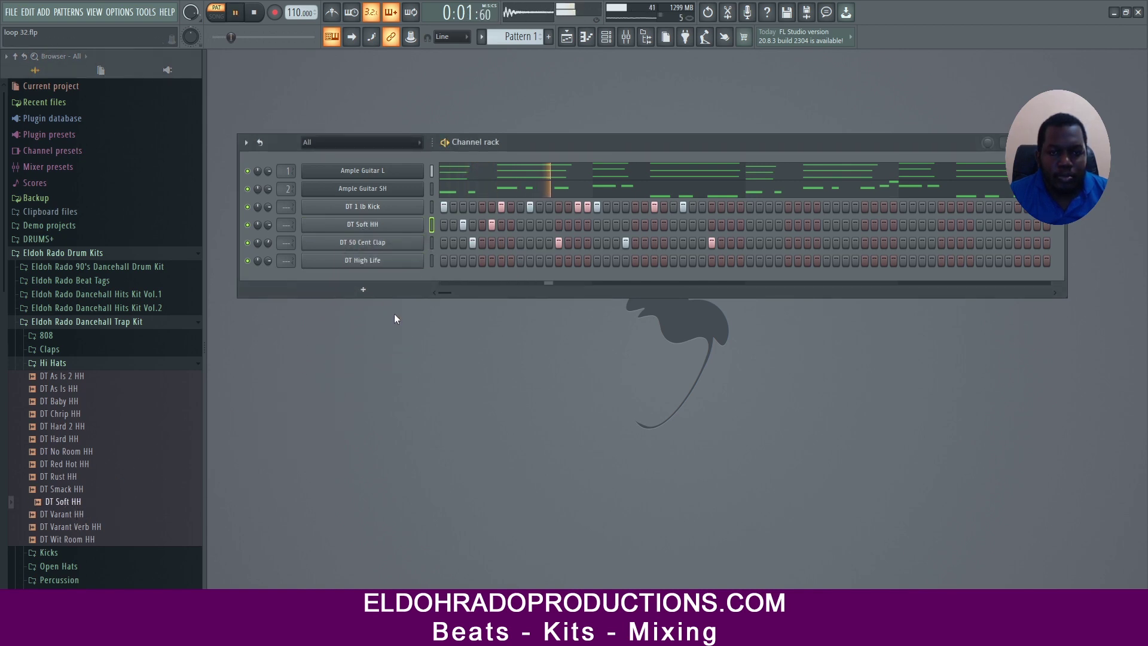
key(space)
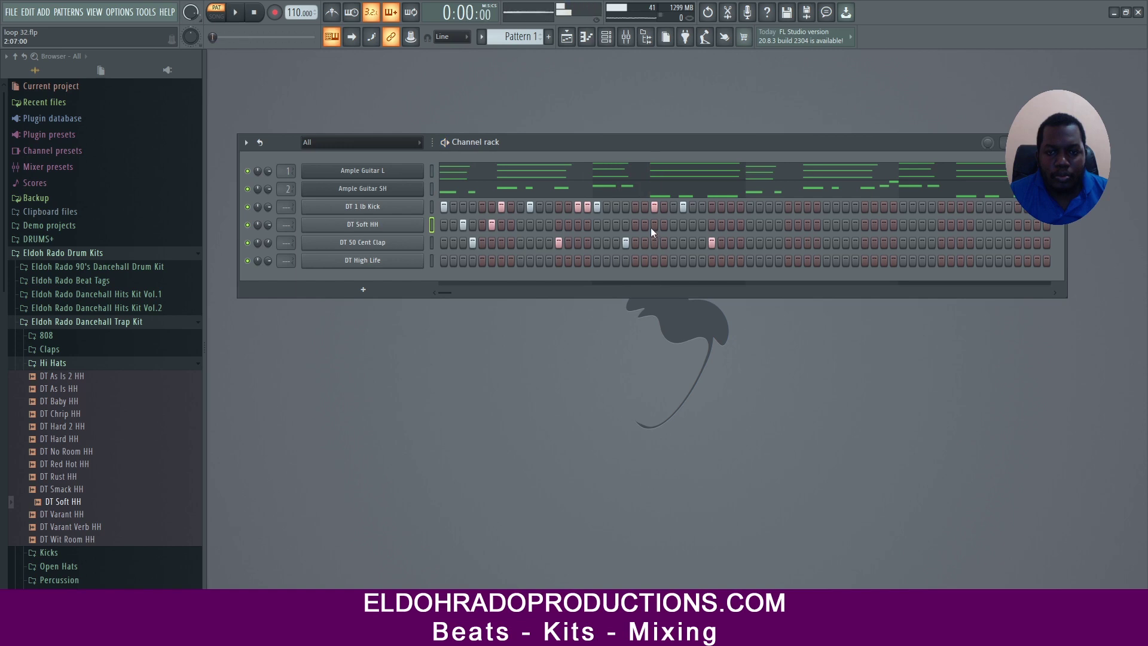
Step: Add DT Soft HH hits on steps 11 and 15 while the pattern plays
key(space)
click(539, 225)
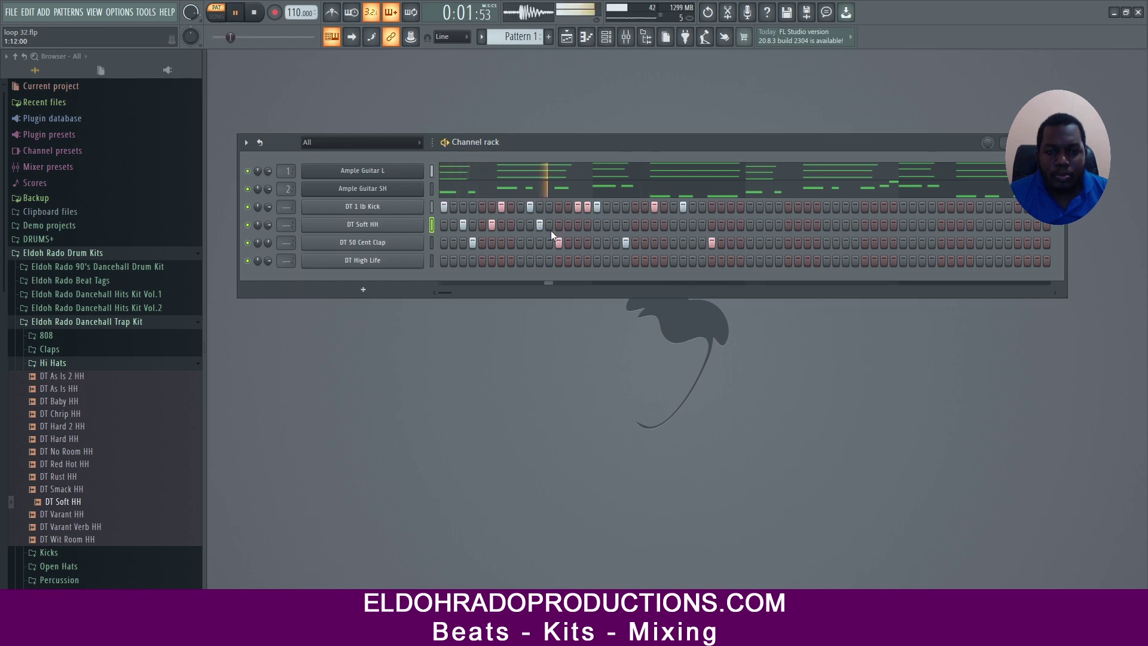
click(568, 224)
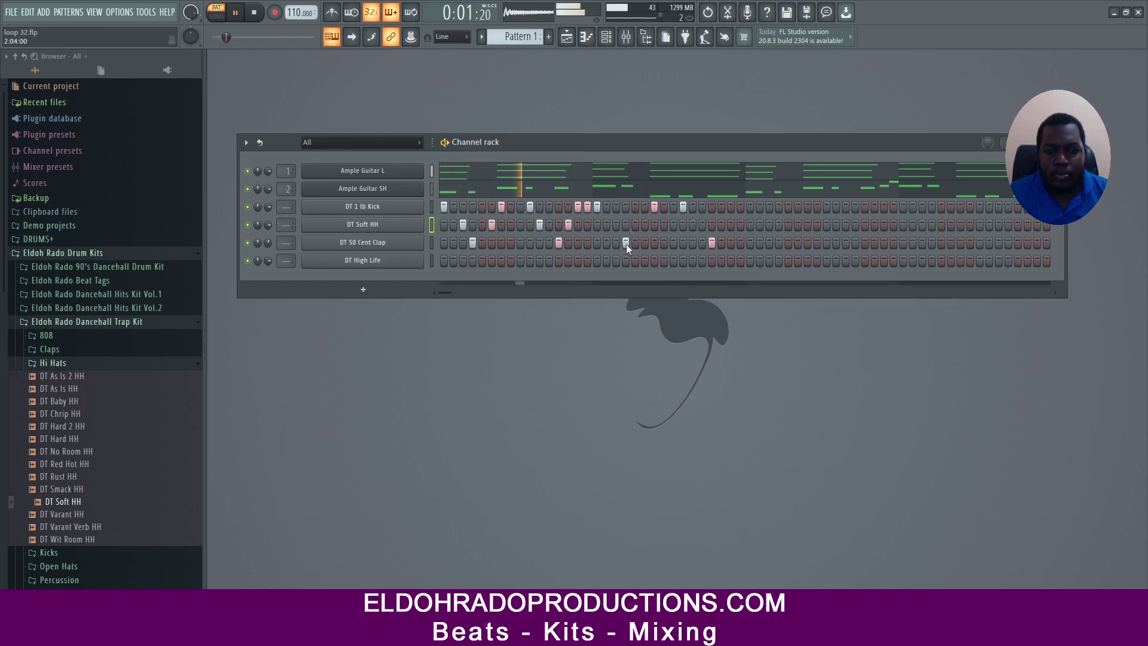
click(577, 225)
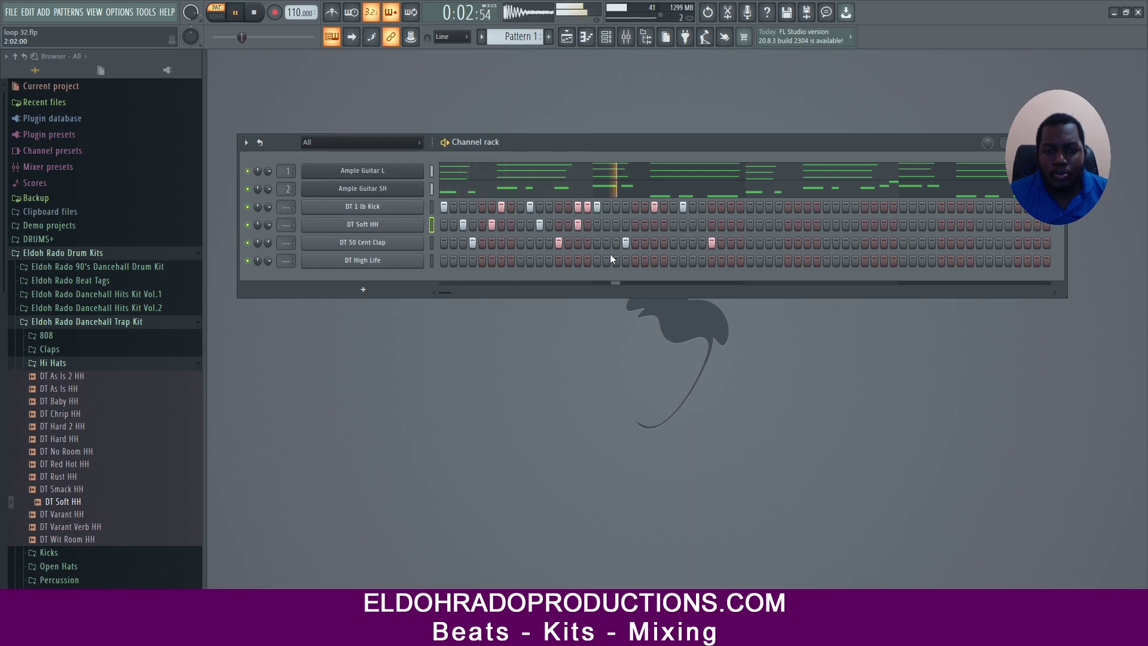
Step: Try a DT Soft HH hit on step 17, move it to step 16, and play the pattern
click(596, 225)
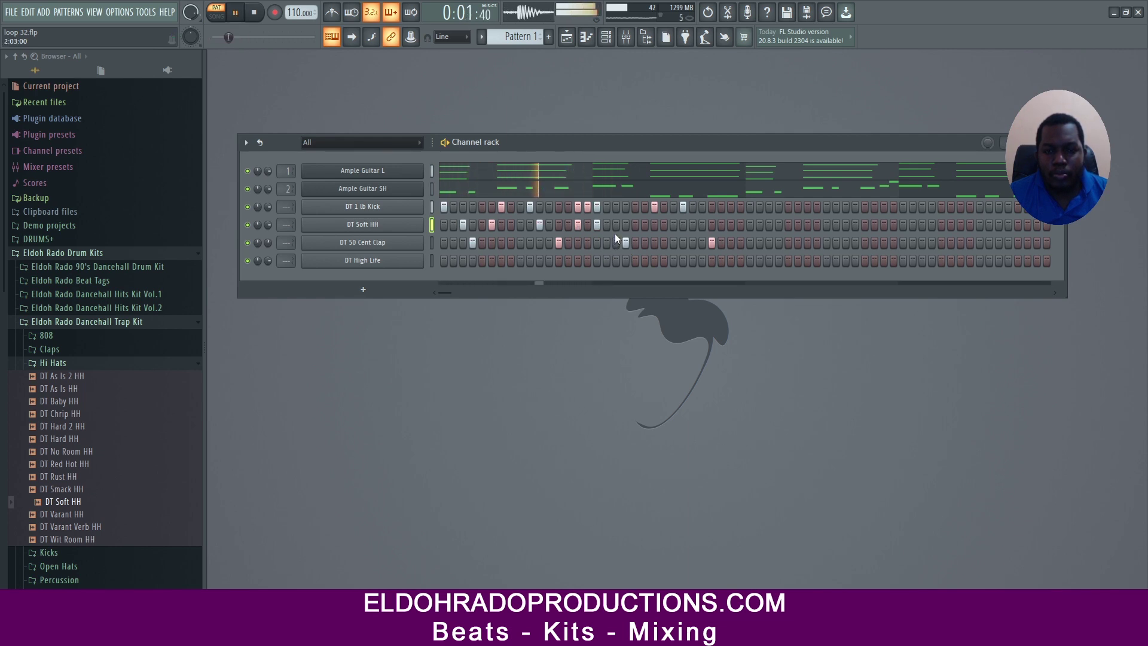
key(space)
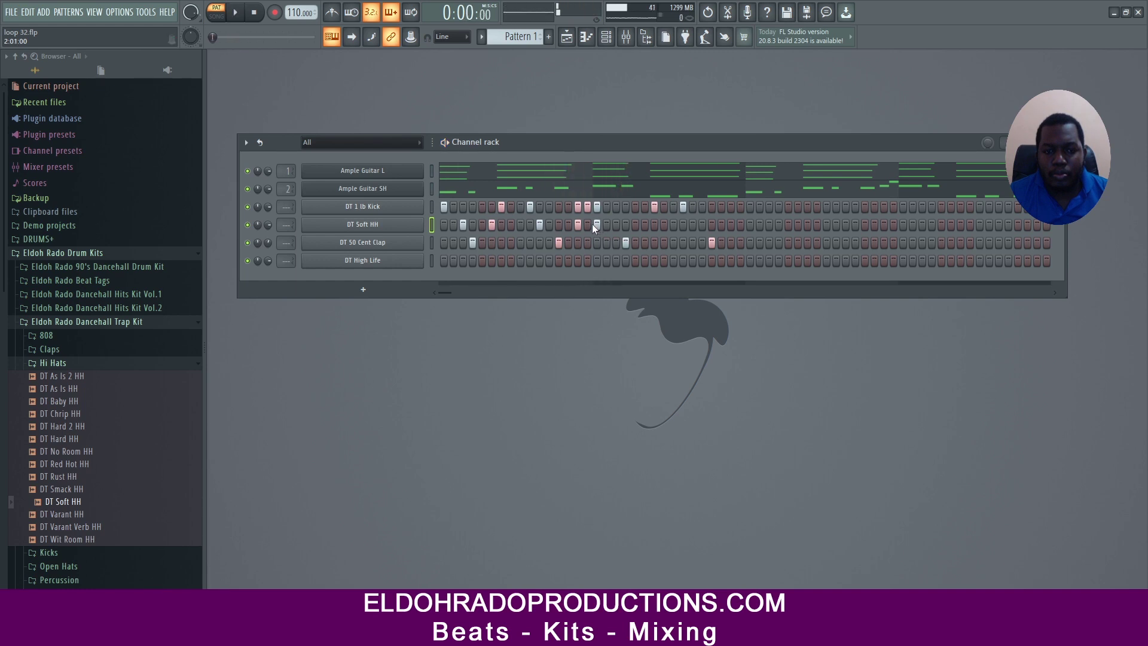
key(space)
key(space)
right_click(596, 224)
click(587, 225)
key(space)
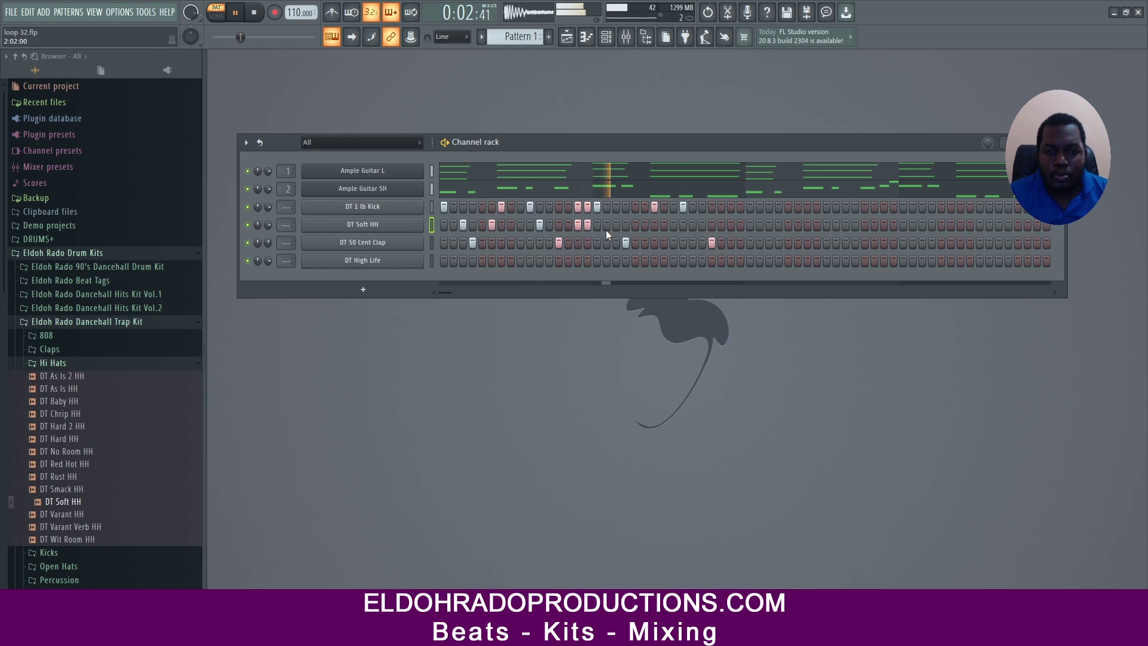
Step: Add DT Soft HH hits on steps 19, 22, 25 and 27 during playback
click(615, 224)
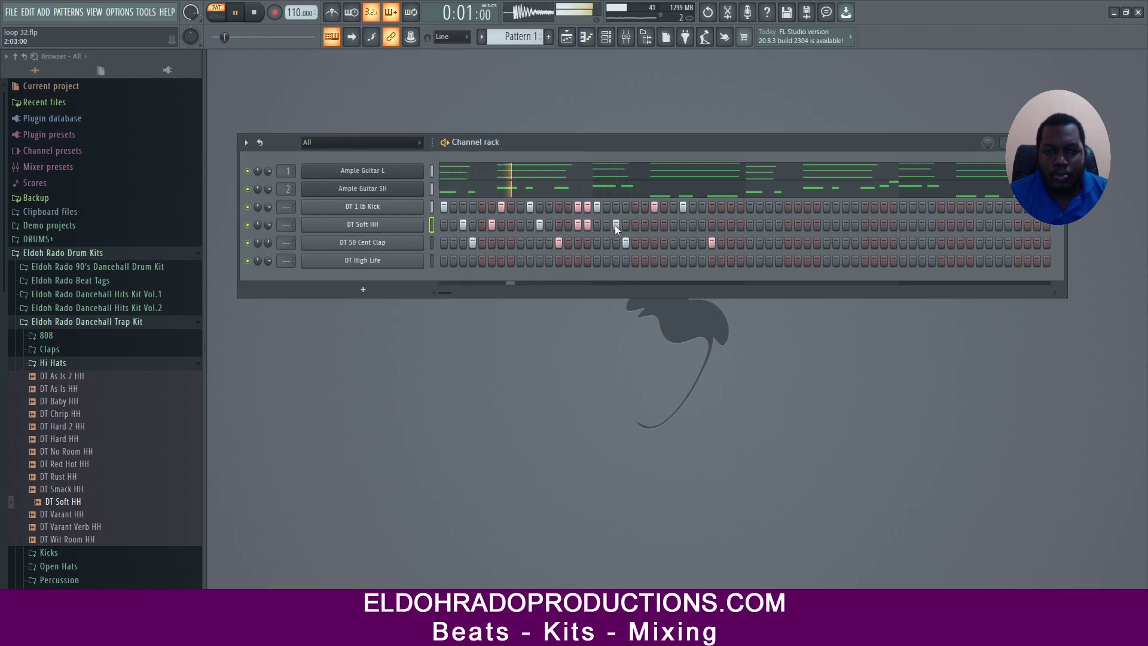
click(645, 224)
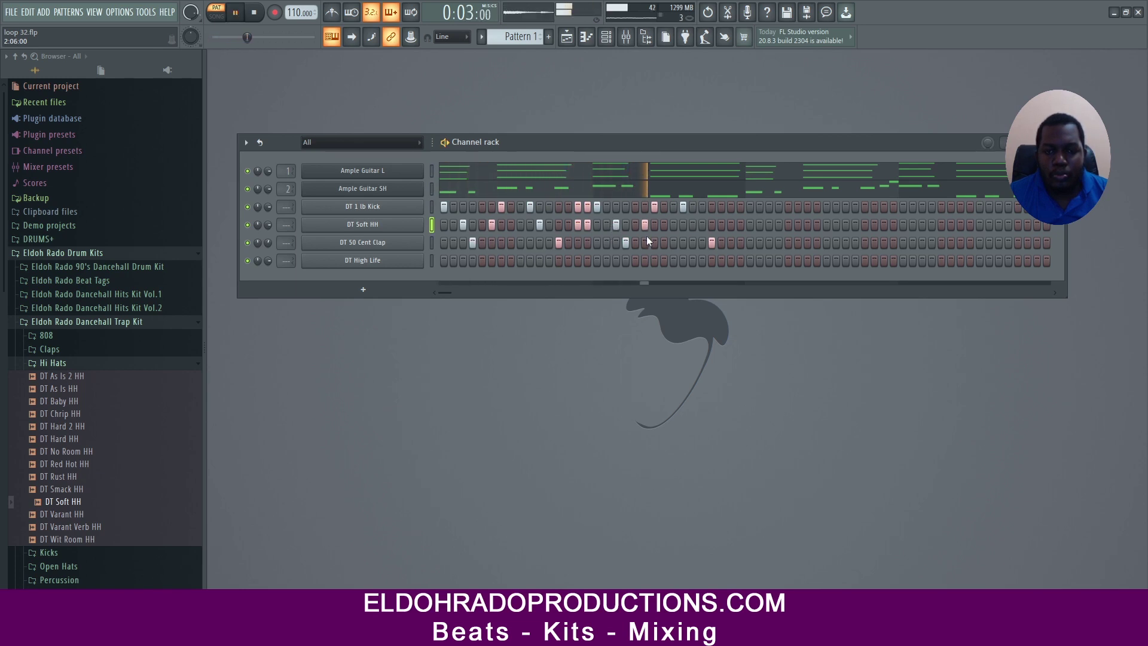
click(674, 224)
click(692, 225)
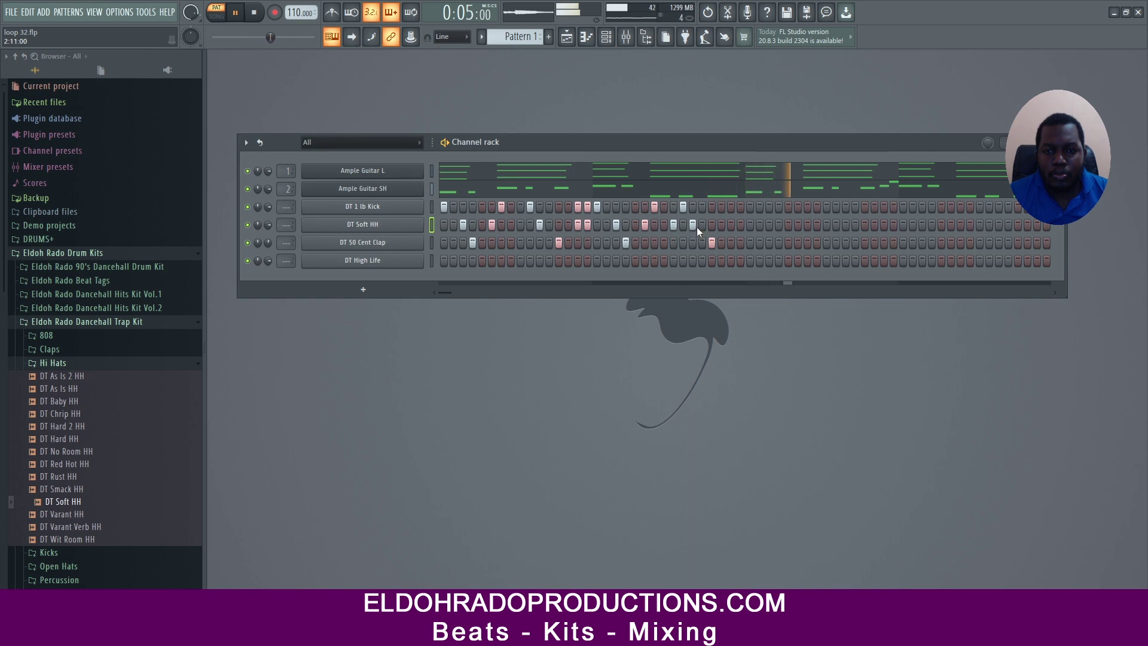
Step: Place a DT Soft HH hit and a DT 1 lb Kick hit on step 31
click(700, 224)
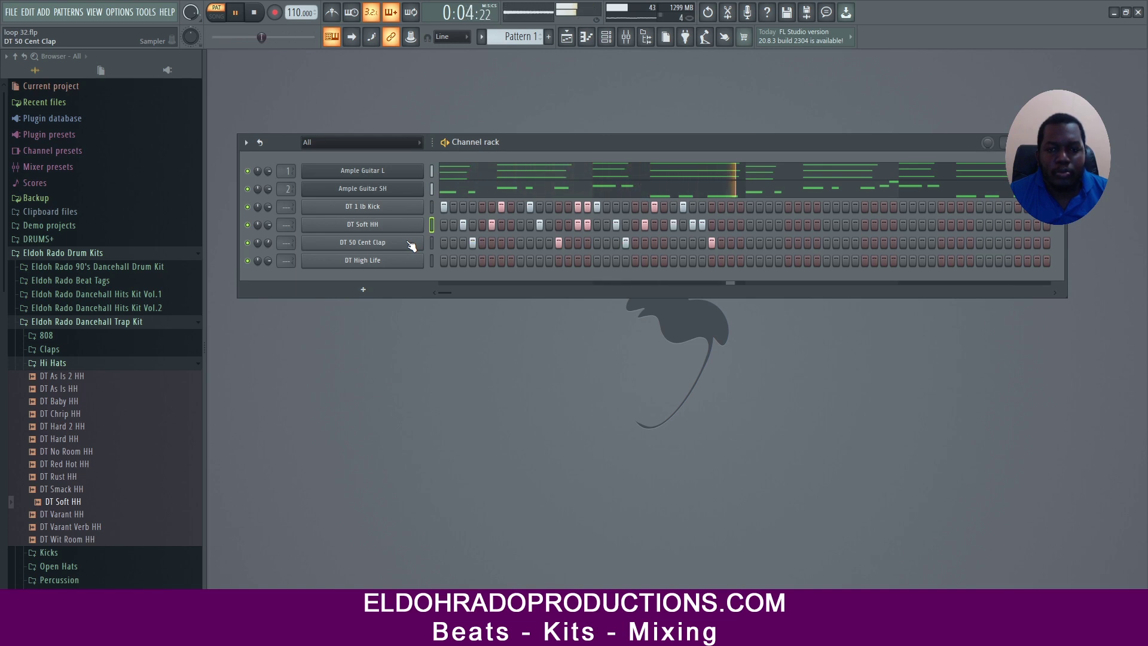
click(703, 225)
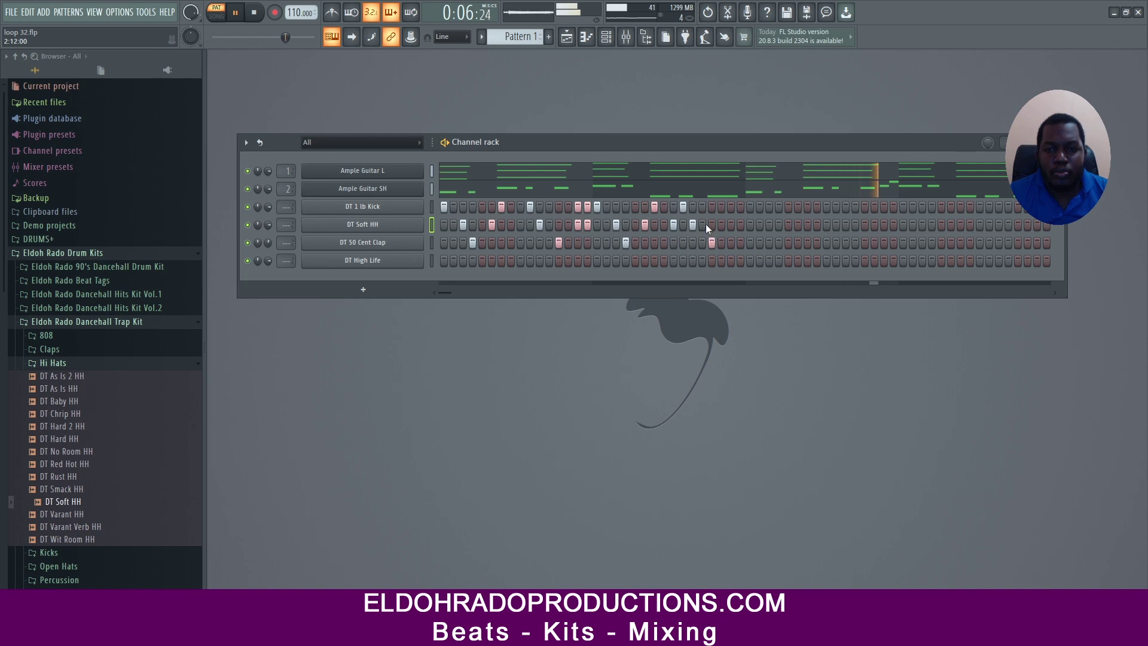
click(730, 225)
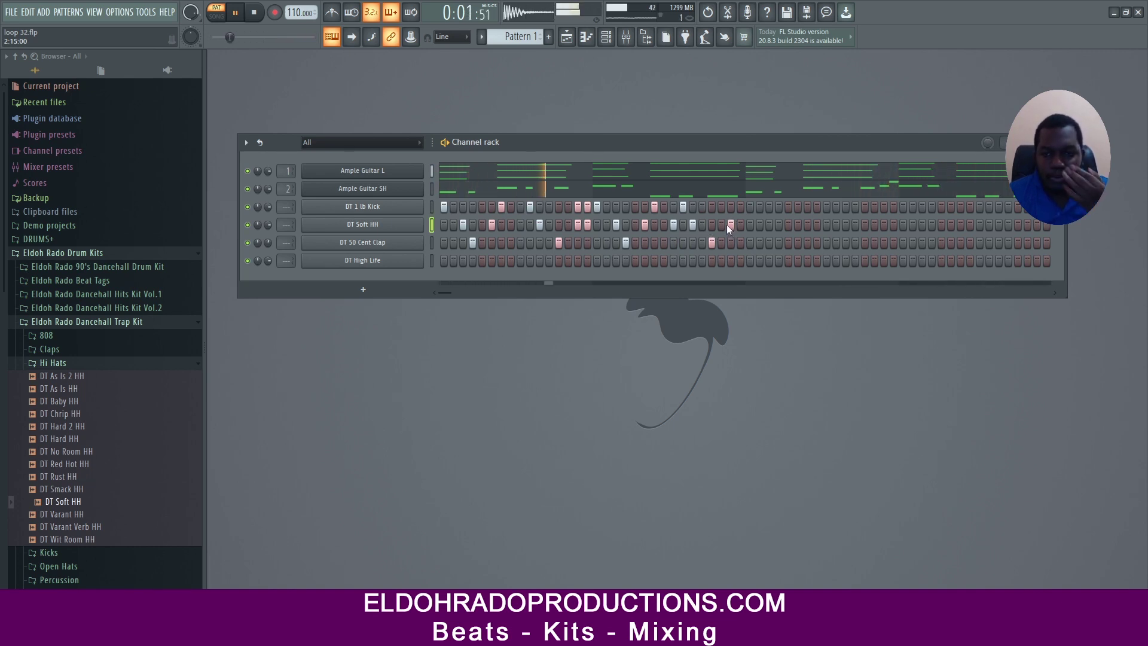
click(730, 207)
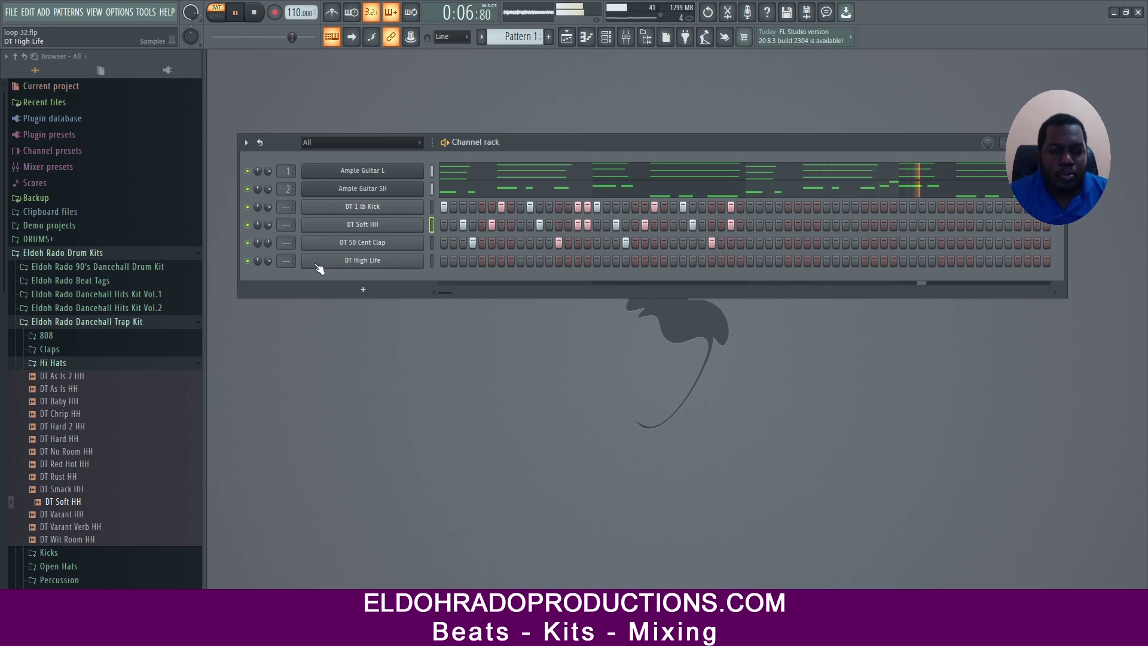
Step: Lower the DT High Life channel's volume and place a DT High Life hit on step 11
drag(264, 261, 265, 269)
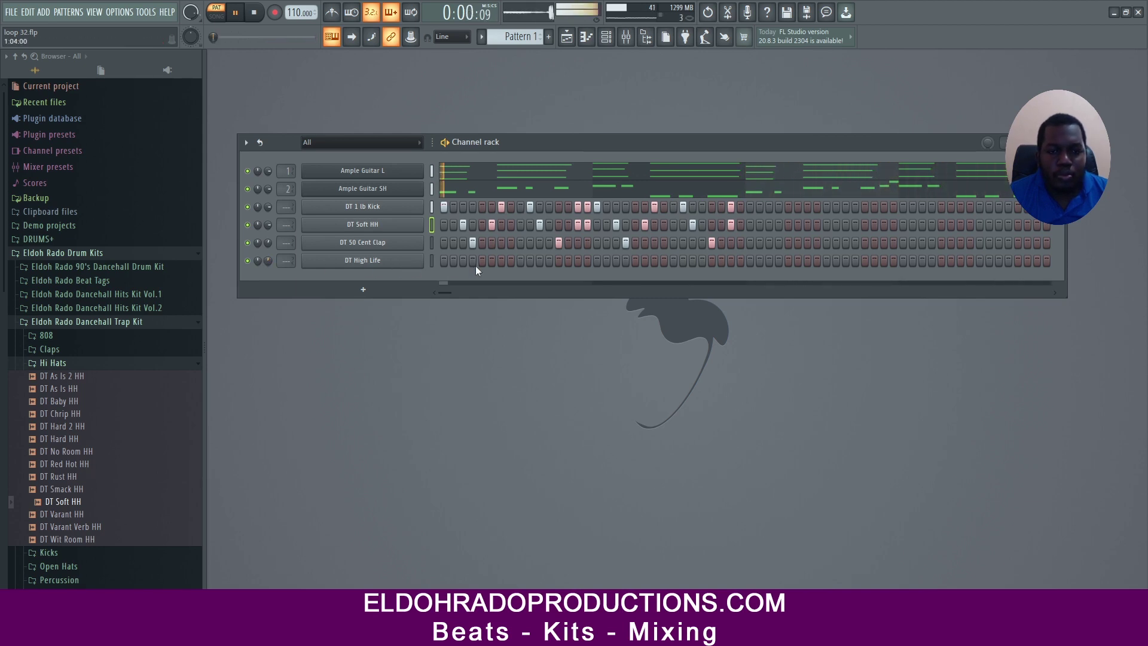
key(space)
click(540, 260)
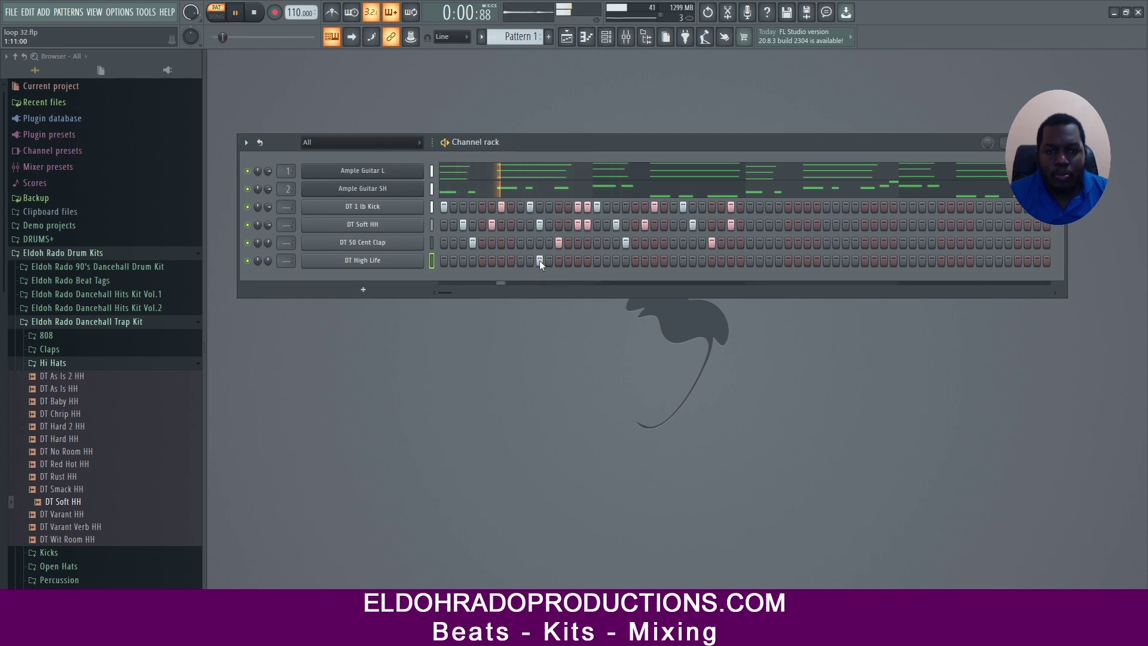
Step: Replace the DT High Life hit on step 11 with hits on steps 4, 20 and 31, playing the pattern to check them
key(space)
click(472, 261)
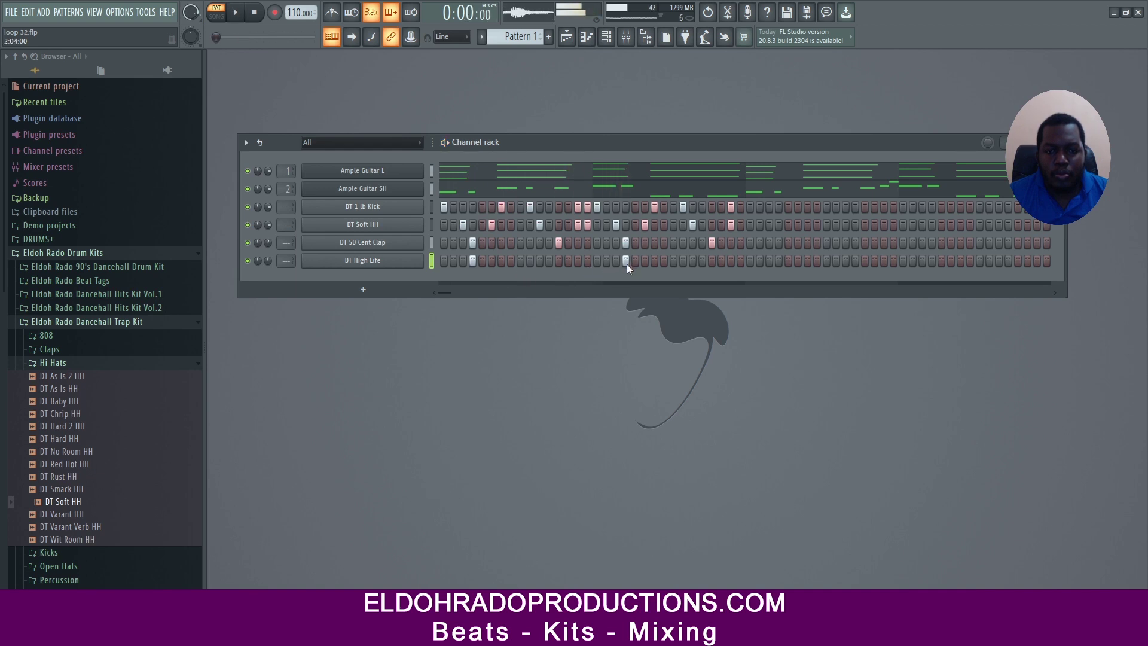
key(space)
click(362, 260)
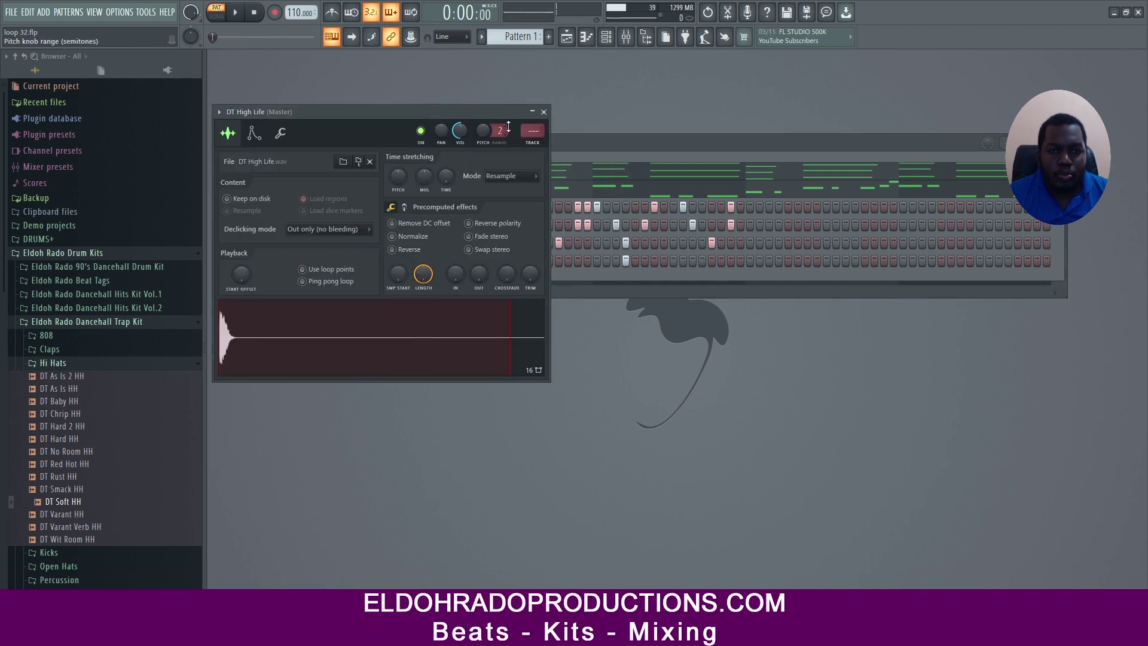
click(543, 112)
key(space)
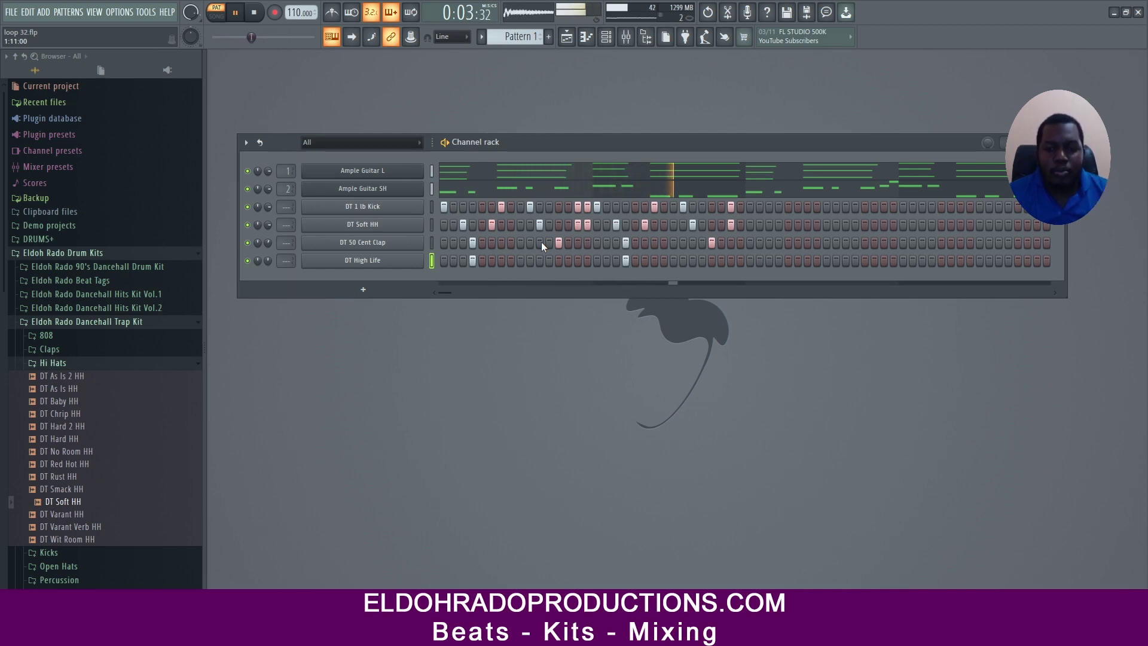
click(731, 261)
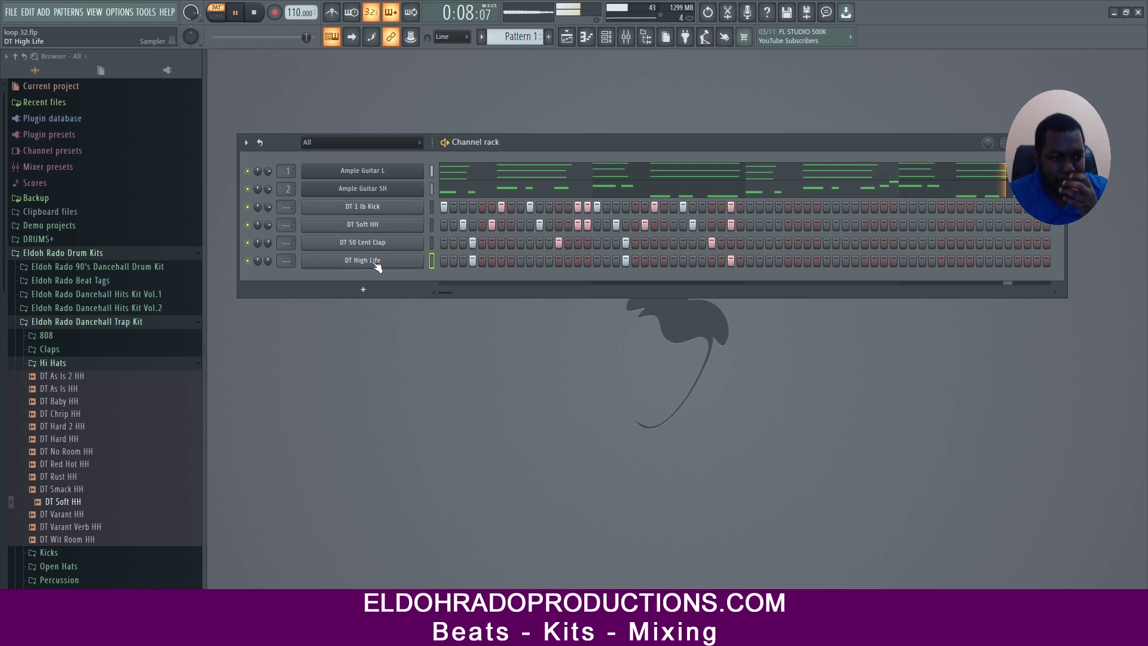
Step: Audition the Dancehall Trap Kit's Percussion samples, including the finger snap, shakers, DT klung, DT Knock Up, DT Pic Perc and DT Tambourine 1
click(55, 363)
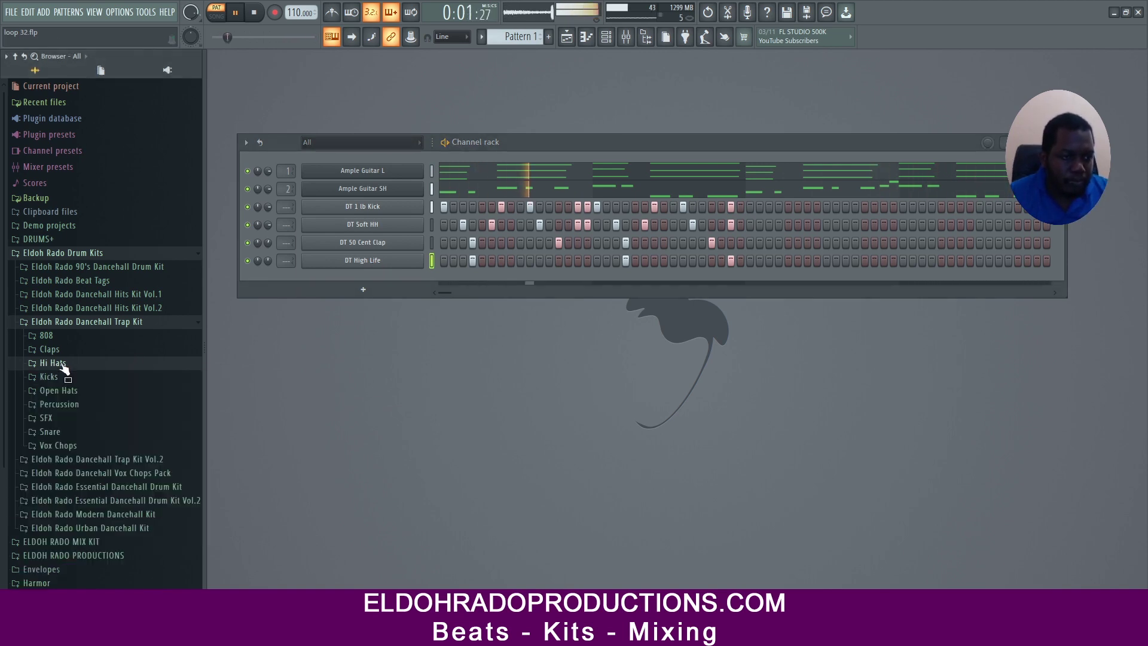
click(65, 407)
key(space)
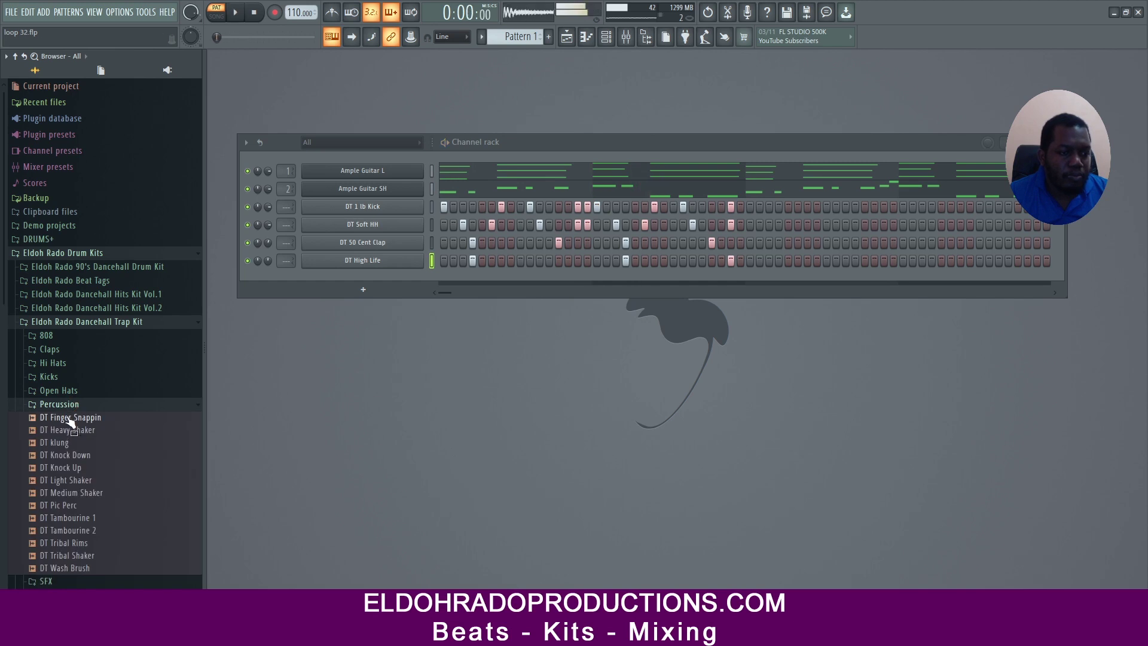
click(69, 419)
click(67, 431)
click(60, 443)
click(62, 468)
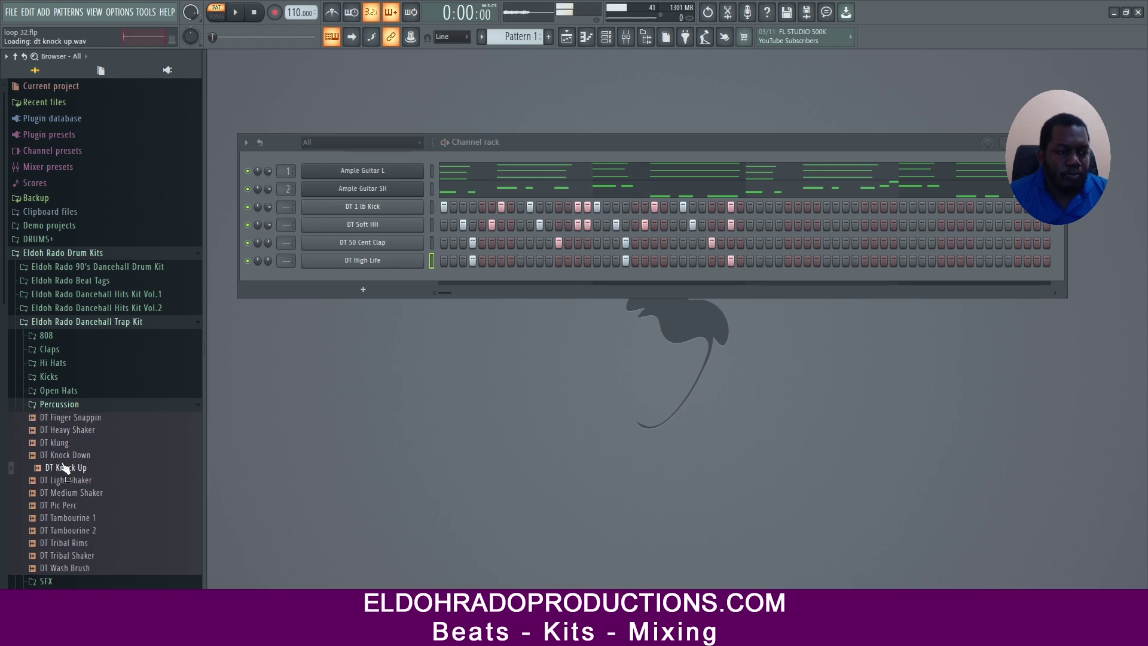
click(64, 480)
click(65, 493)
click(62, 505)
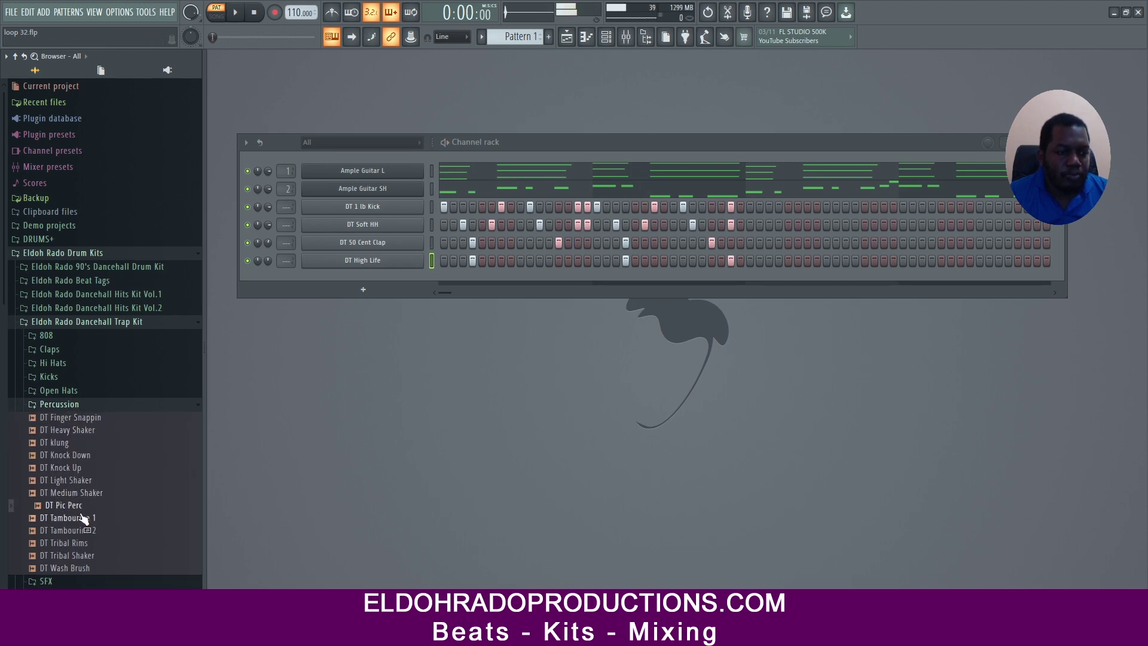
click(64, 518)
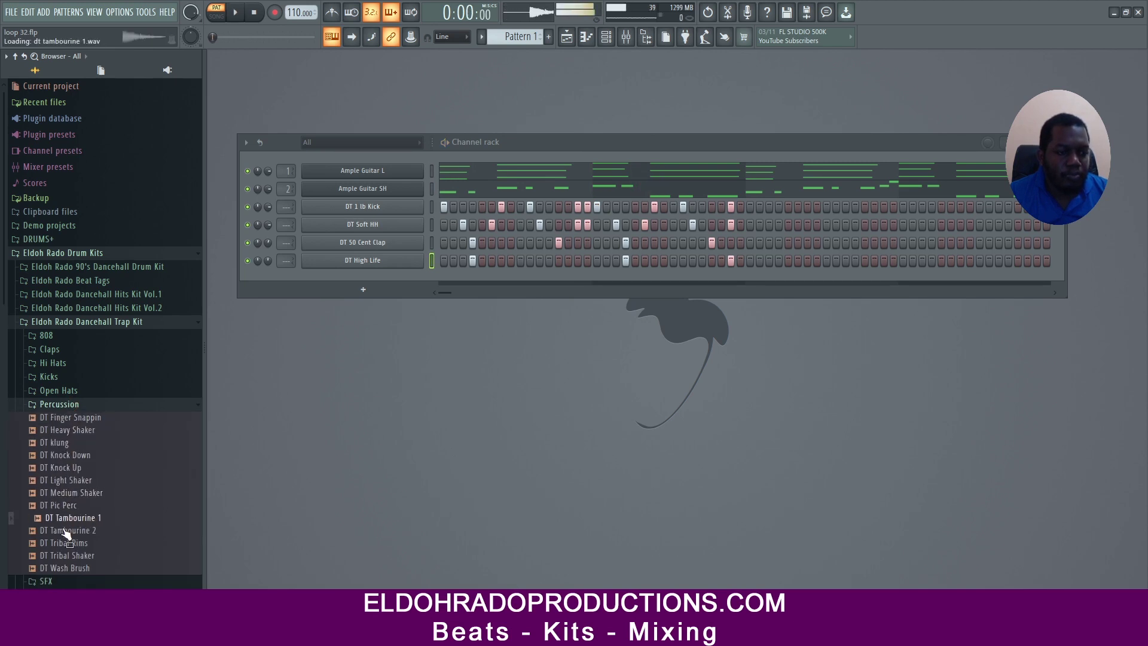
Step: Audition the Open Hats samples and add DT Long Splash OHH as a new channel with a hit on step 1
click(64, 391)
click(76, 404)
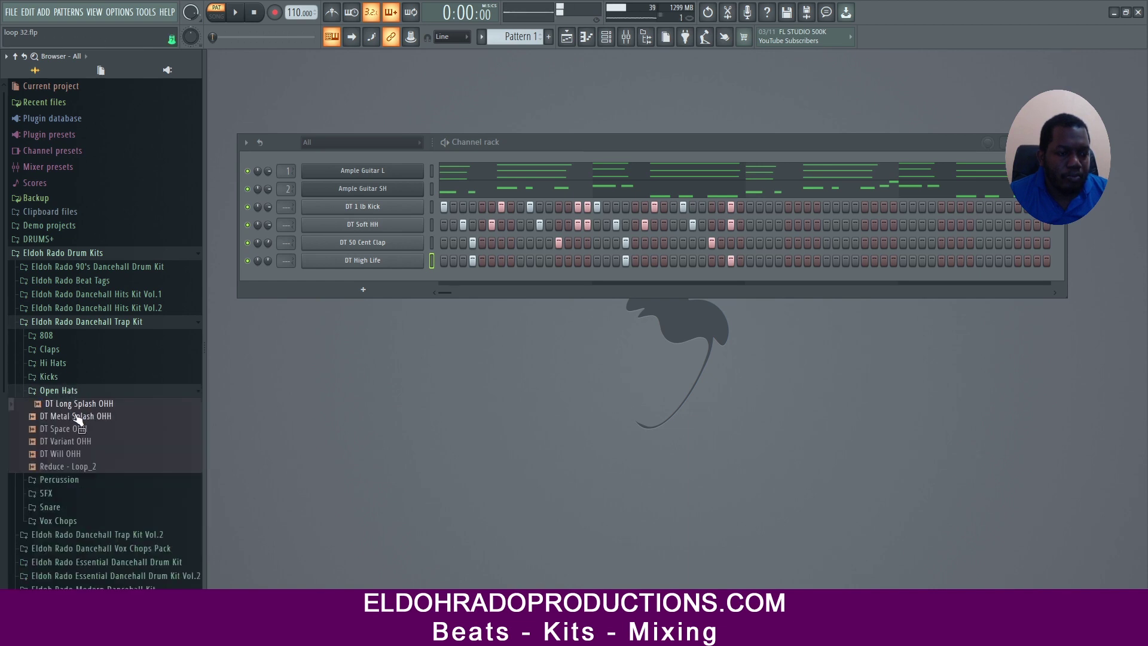
click(77, 416)
click(75, 429)
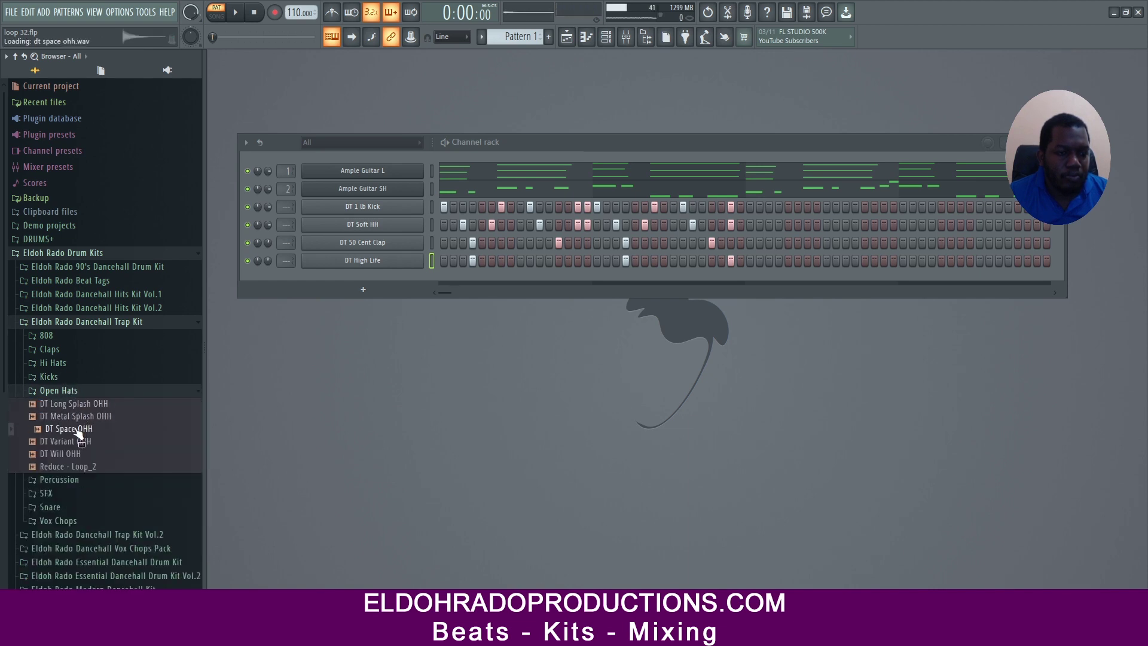
click(72, 441)
click(70, 454)
click(72, 466)
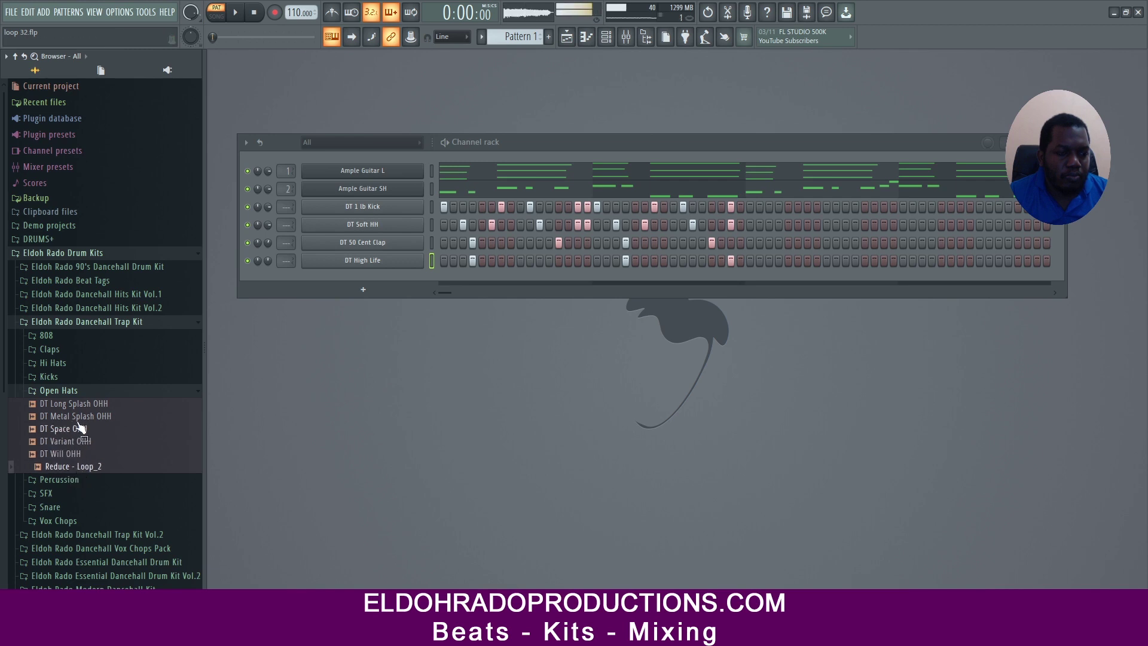
click(78, 404)
drag(78, 411, 361, 275)
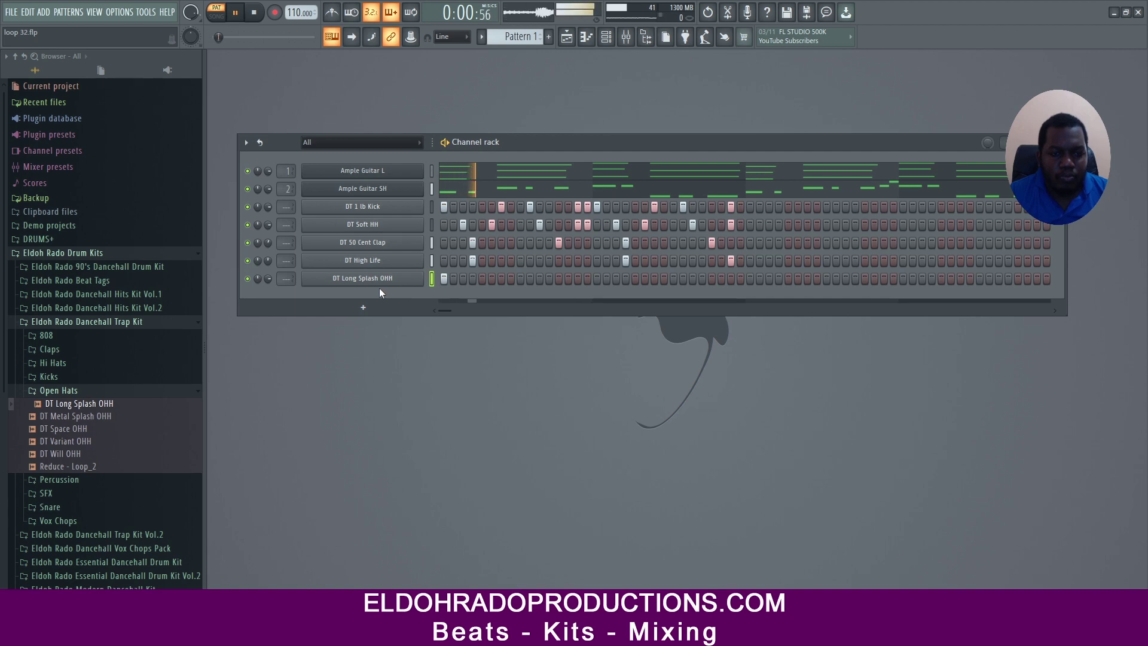
Step: Raise the DT Long Splash OHH sample's trim and fade-out, and set its channel volume to 45%
click(332, 282)
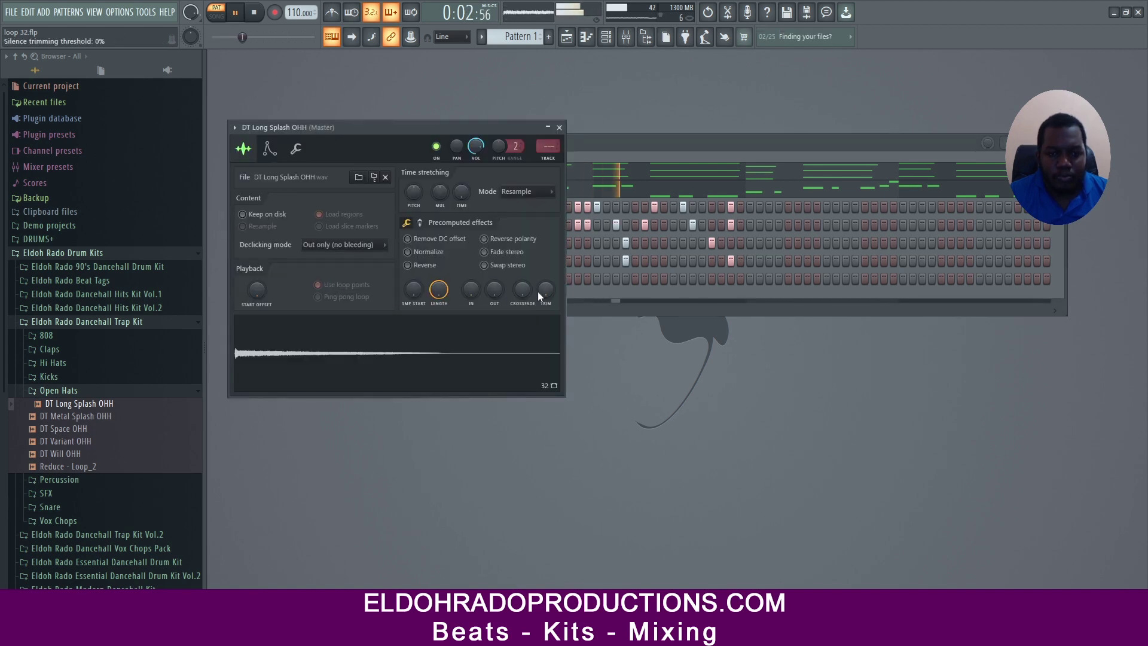
drag(541, 293, 542, 278)
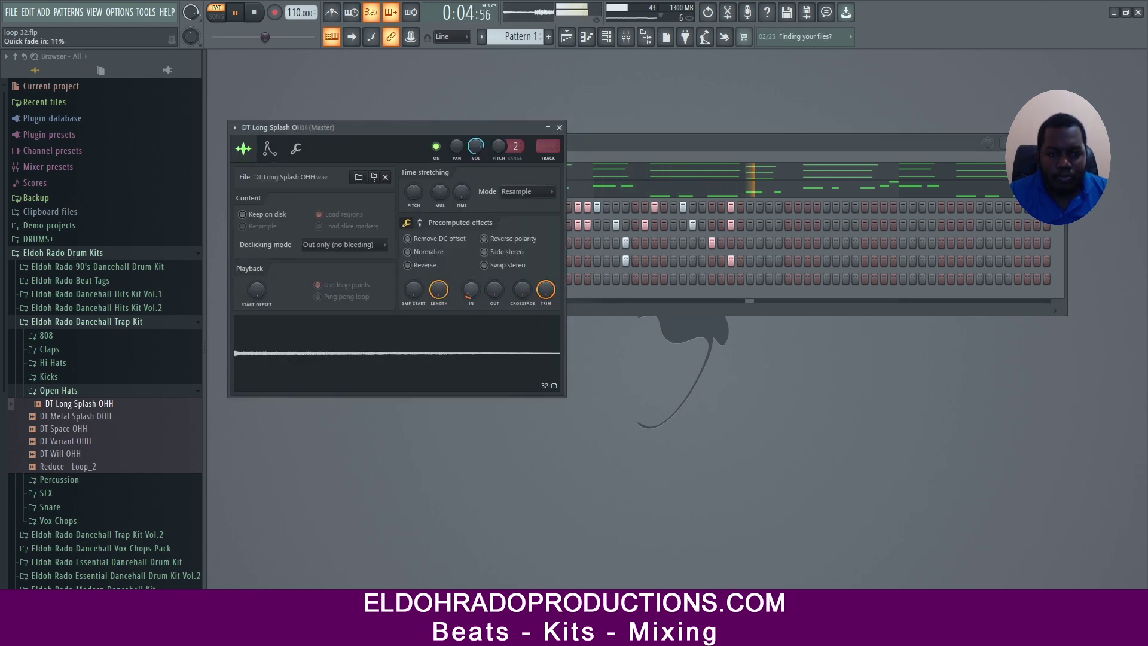
key(space)
drag(494, 296, 494, 285)
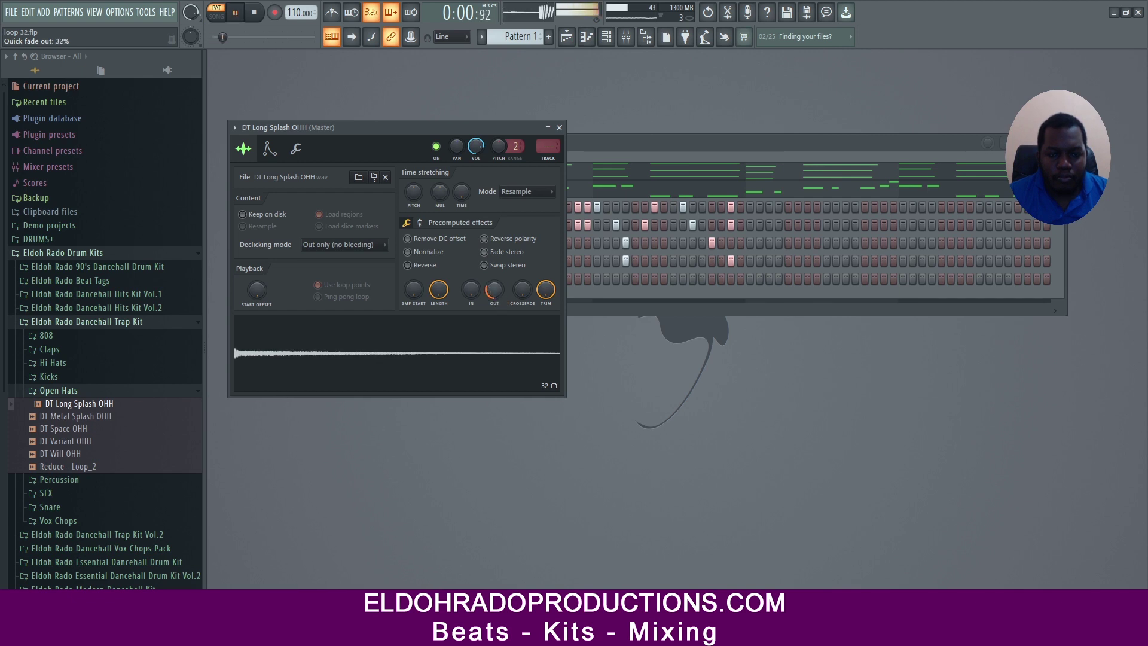
key(space)
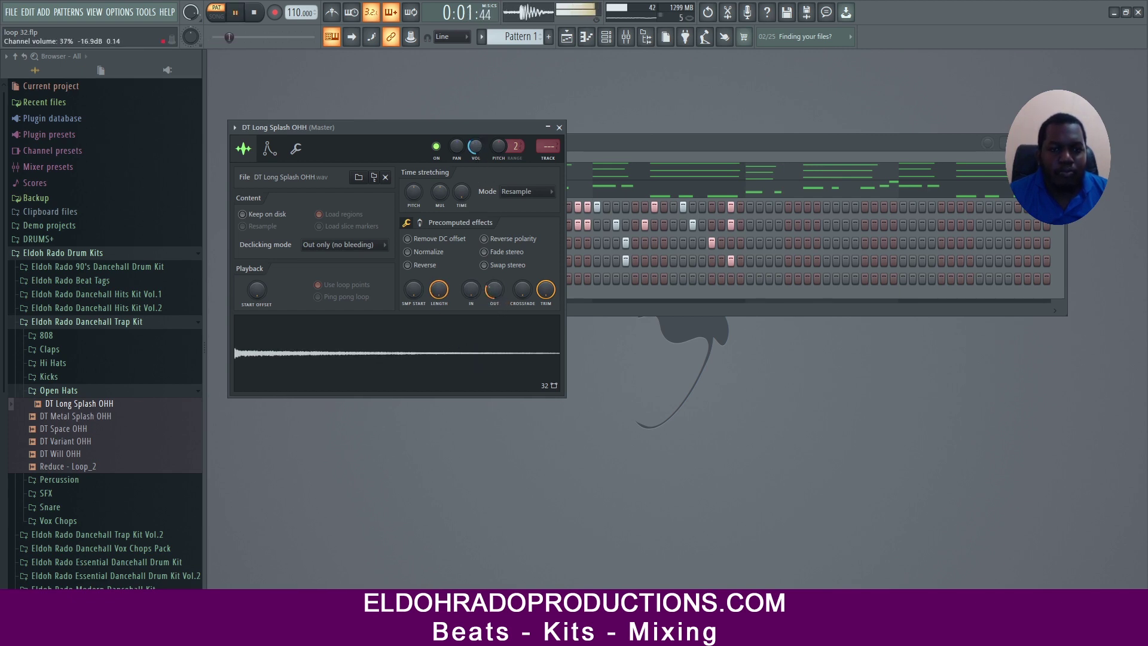
key(space)
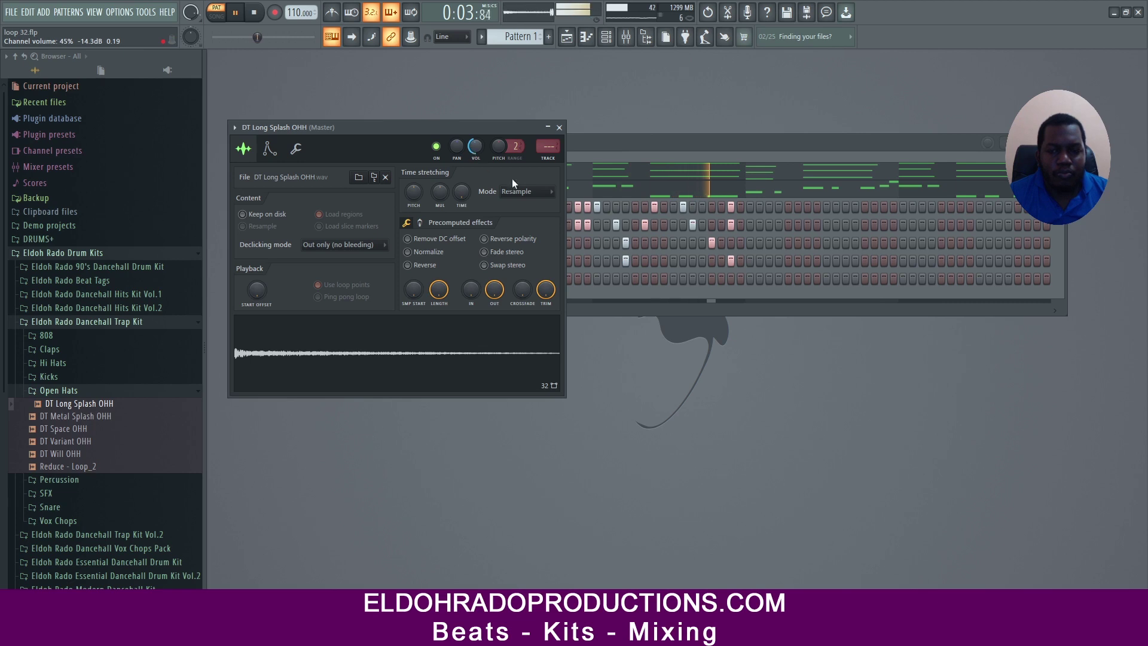
click(559, 128)
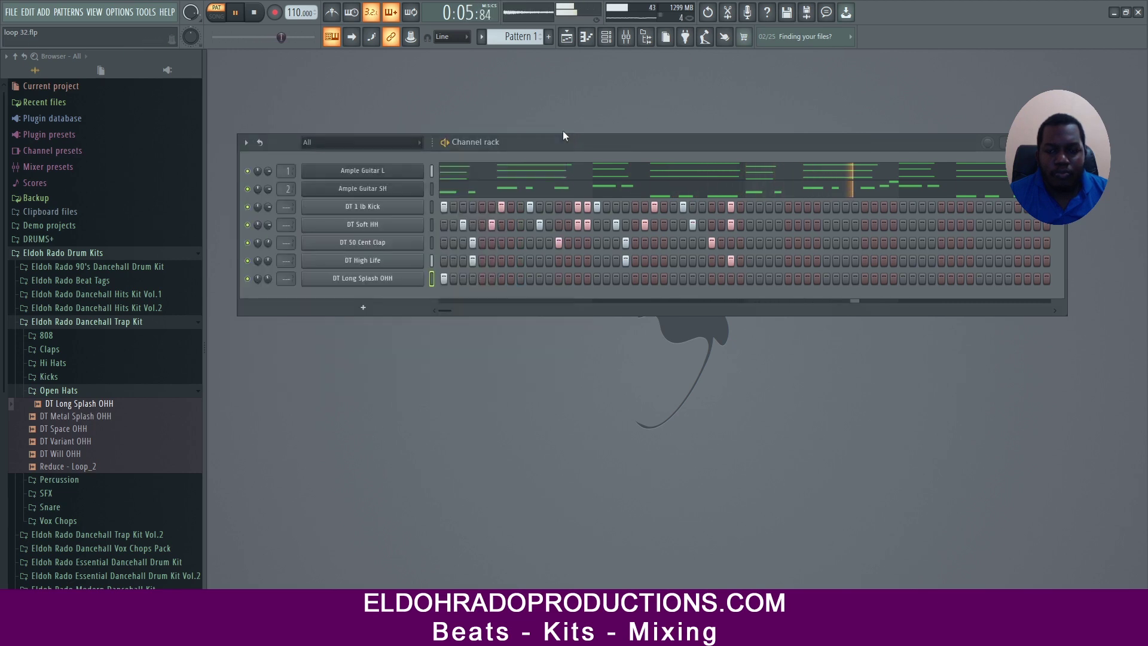
Step: Audition the DT Tribal Rims, DT Tribal Shaker and DT Wash Brush percussion samples against the playing pattern
click(86, 392)
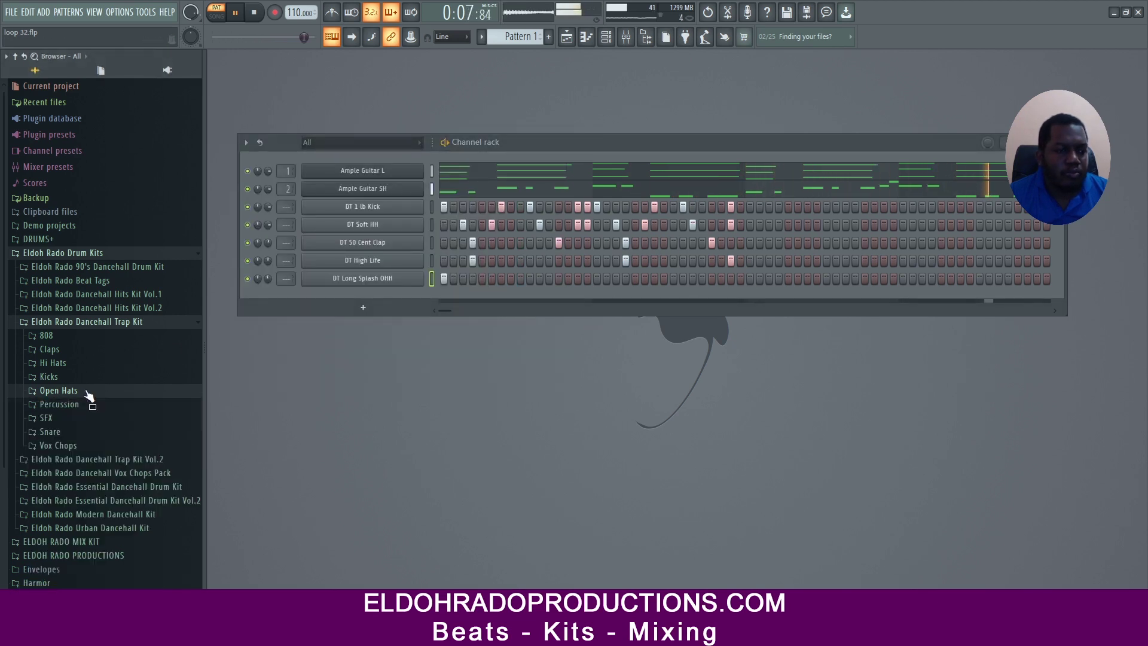
click(76, 405)
click(81, 543)
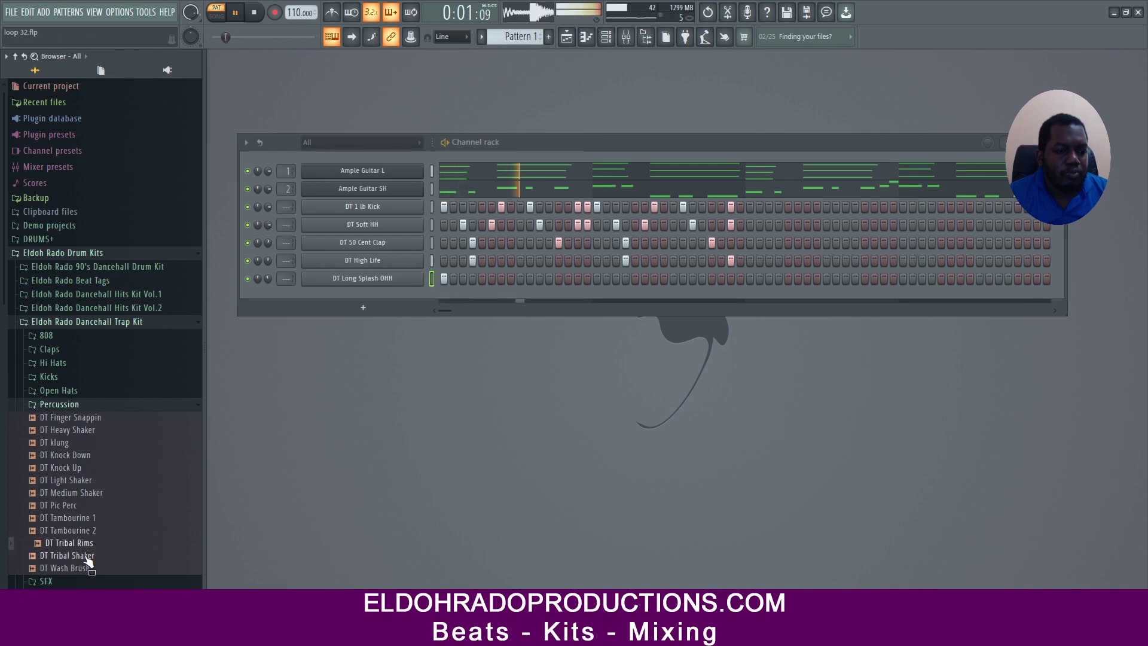
click(85, 556)
click(85, 568)
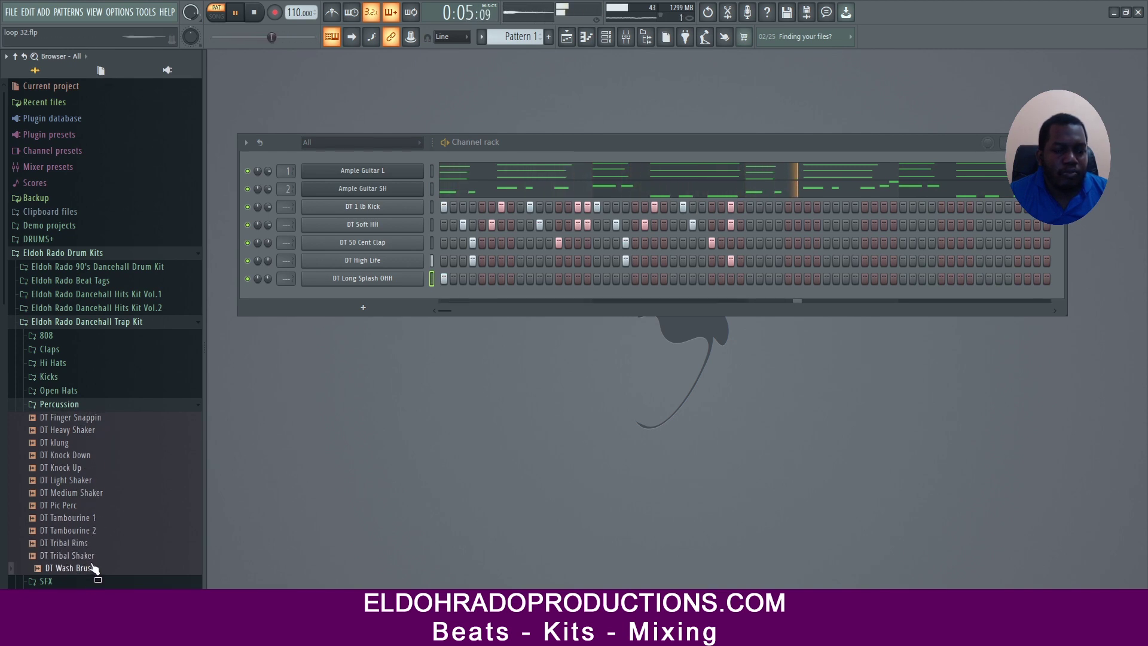
click(82, 406)
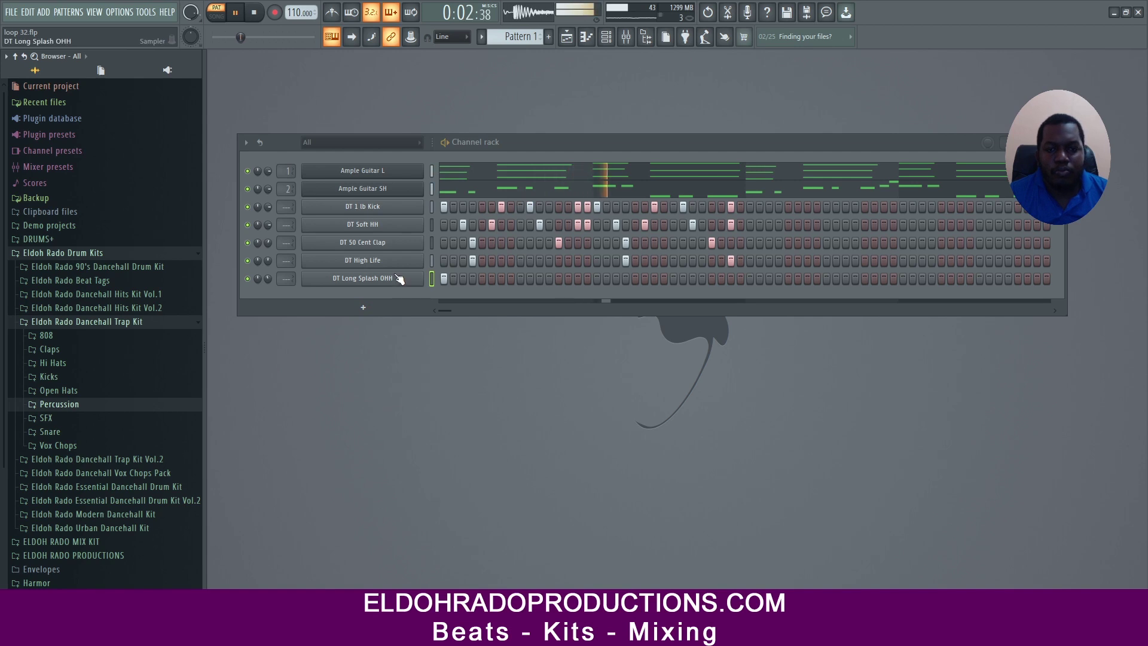
key(space)
Step: Open the DT 1 lb Kick notes in the piano roll with snap set to Bar and duplicate bars 1–2 into bars 3–4
right_click(396, 207)
click(443, 207)
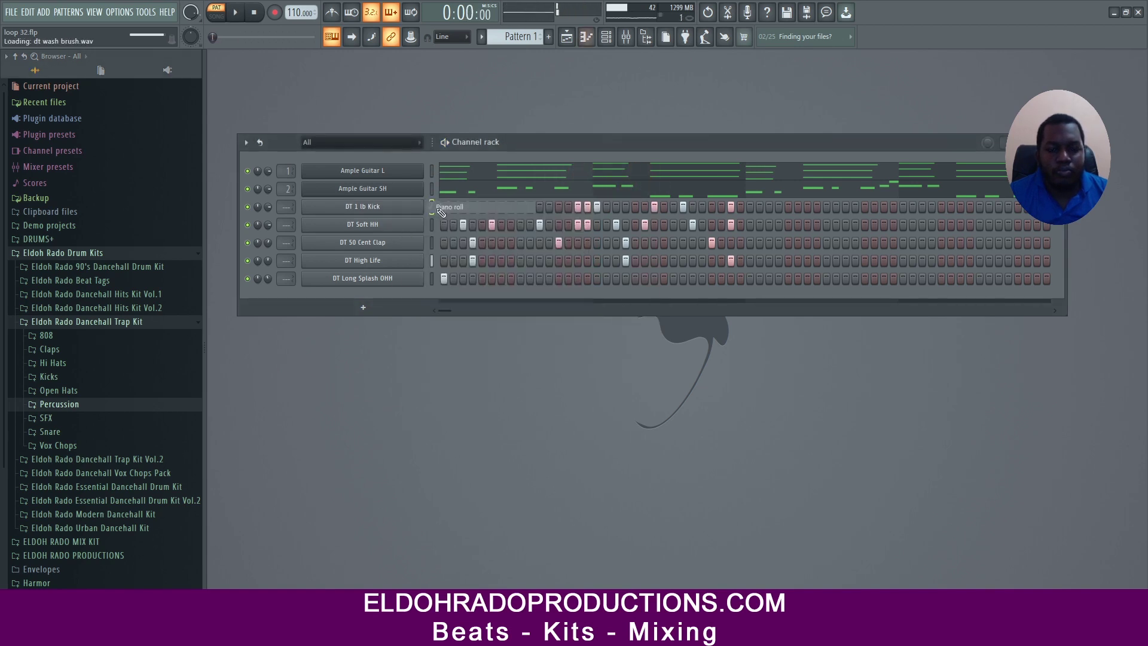
click(481, 55)
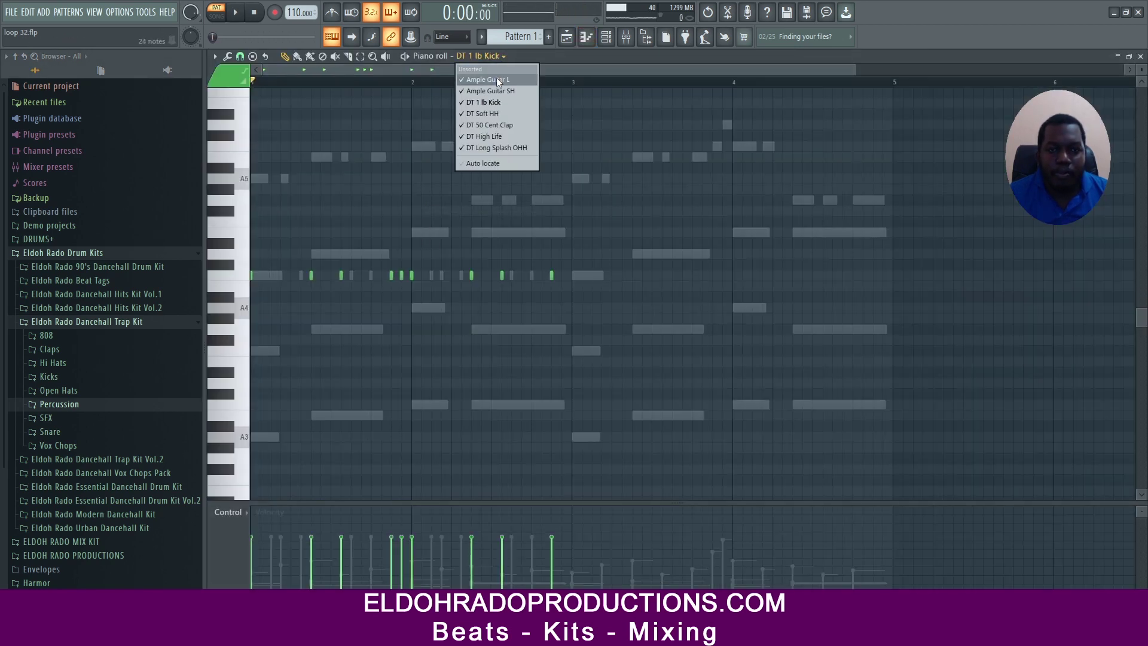
click(240, 58)
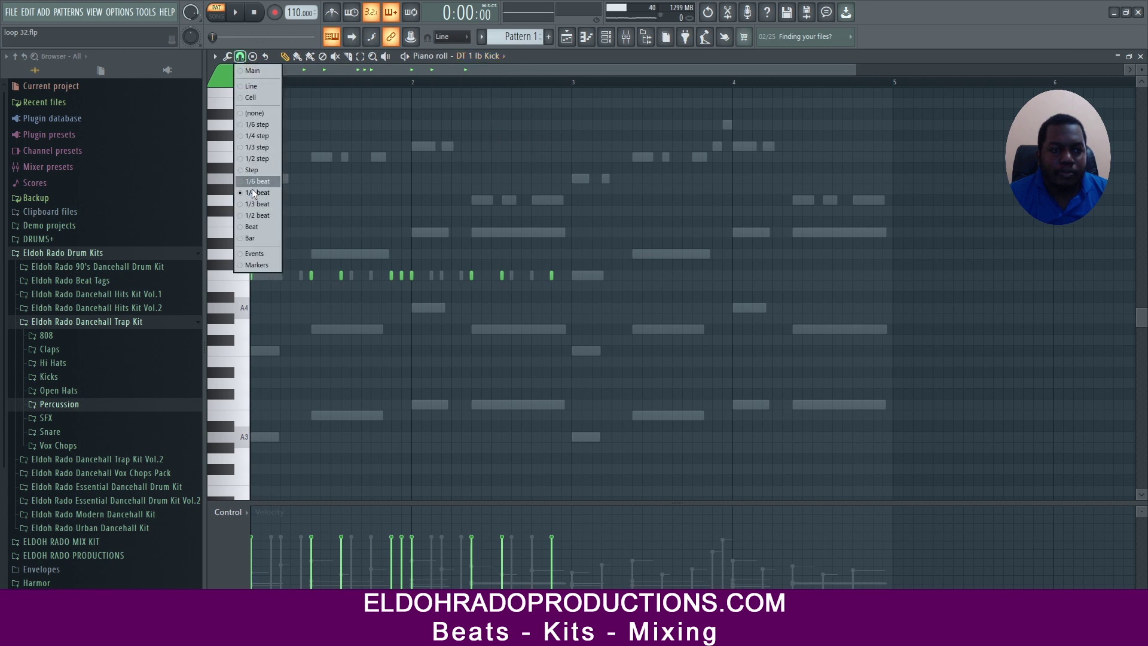
click(253, 239)
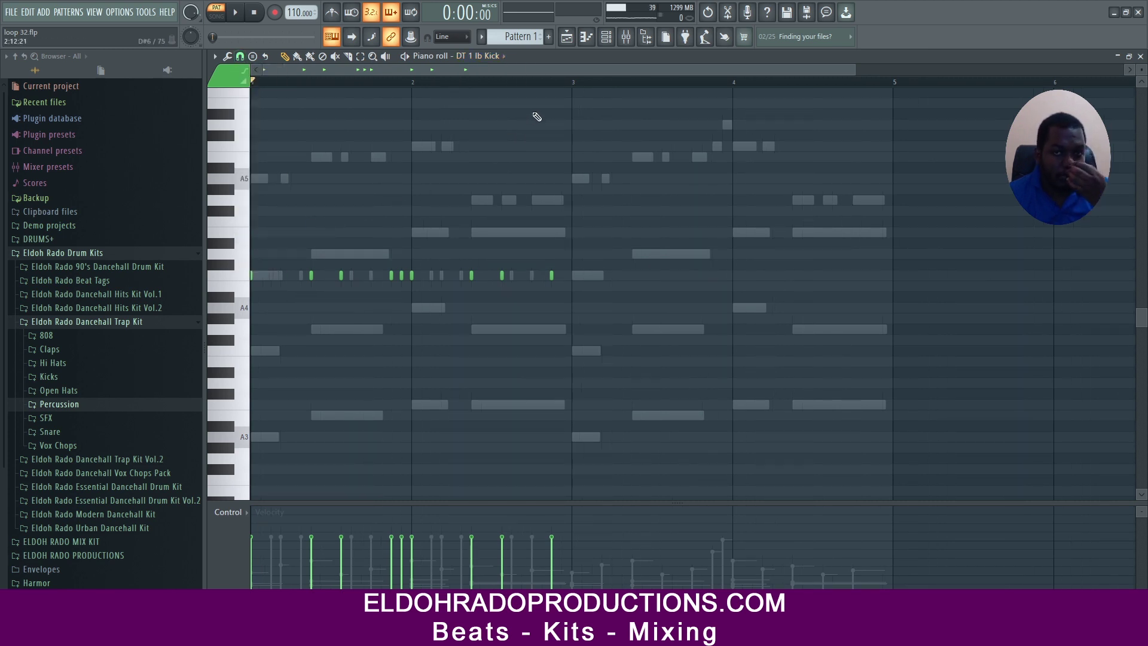
drag(570, 88, 195, 90)
key(ctrl+b)
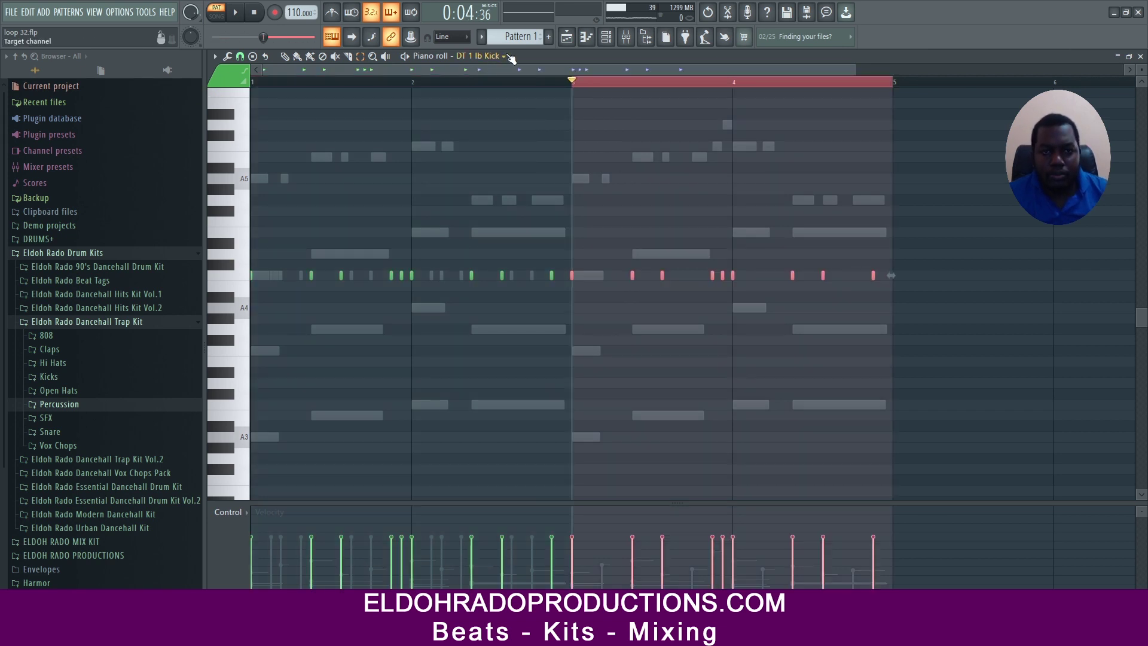
Step: Duplicate the DT Soft HH notes of bars 1–2 into bars 3–4 in the piano roll
click(496, 56)
click(495, 113)
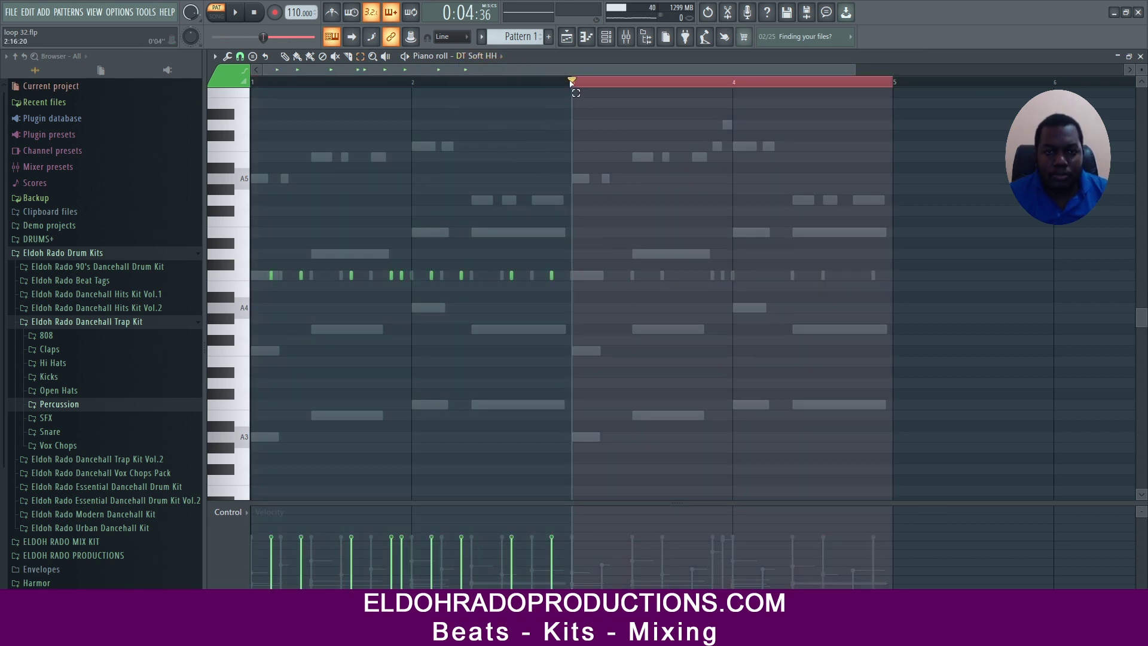
drag(571, 84, 239, 84)
key(ctrl+b)
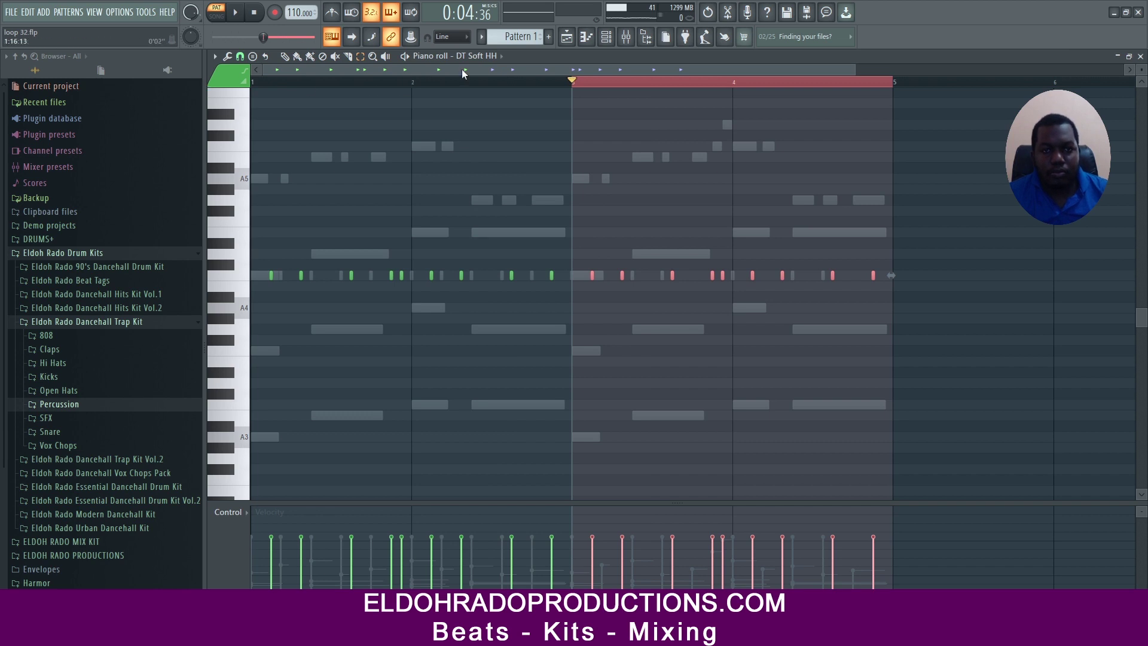
Step: Duplicate the DT 50 Cent Clap notes of bars 1–2 into bars 3–4 in the piano roll
click(501, 55)
click(500, 123)
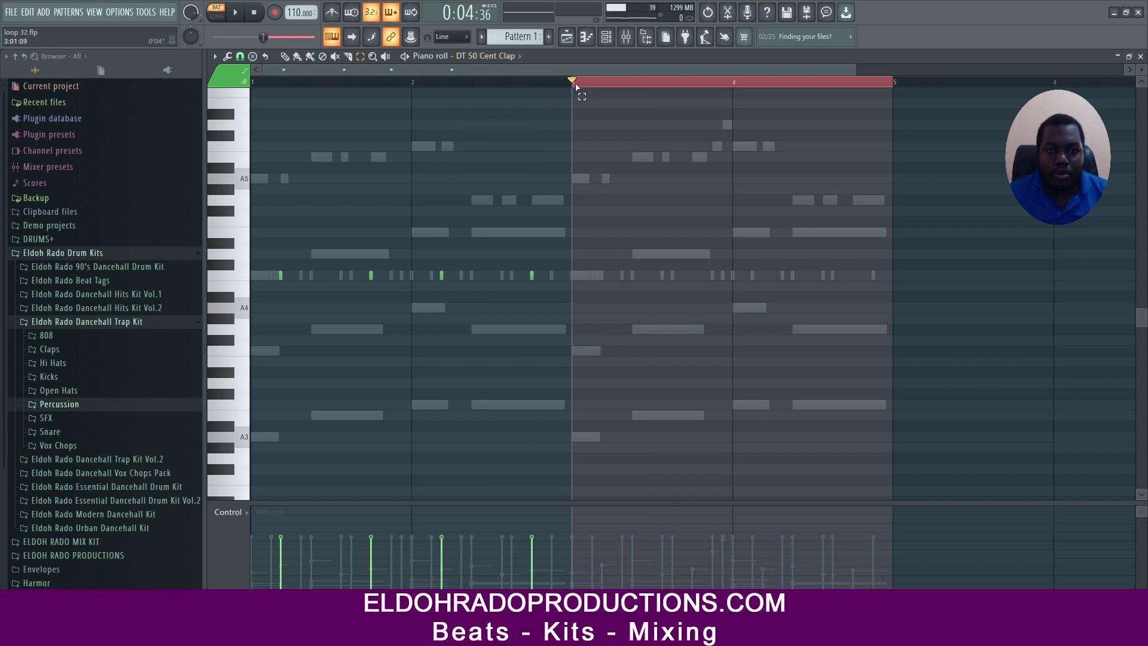
click(527, 84)
drag(528, 84, 257, 82)
key(ctrl+b)
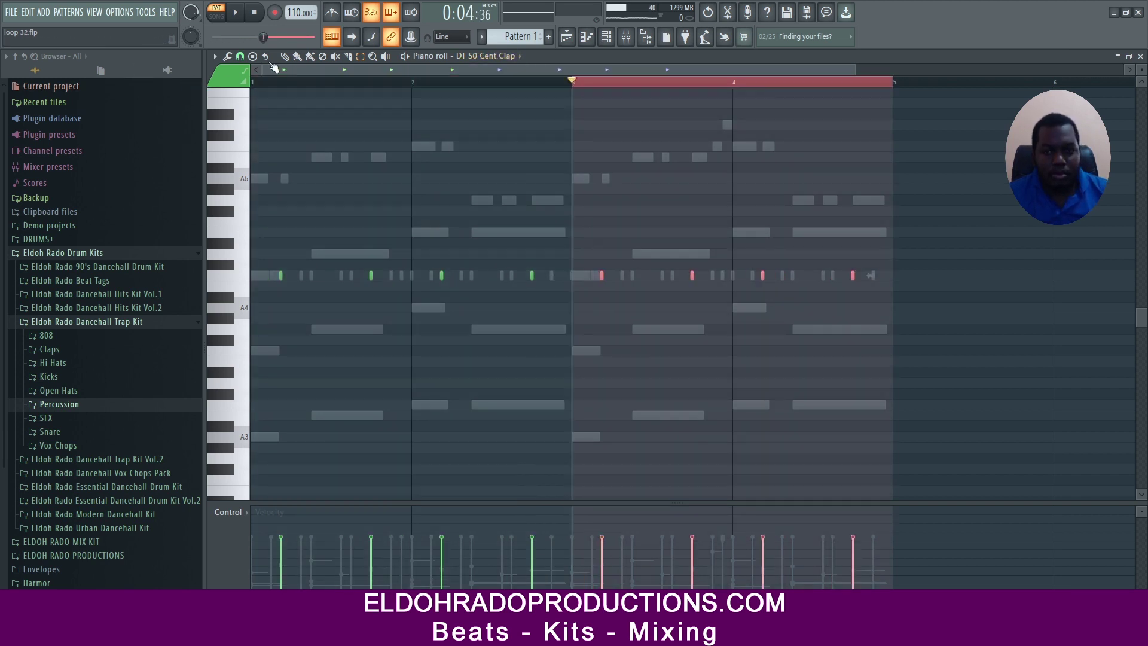
Step: Duplicate the DT High Life notes of bars 1–2 into bars 3–4 in the piano roll
click(508, 56)
click(499, 124)
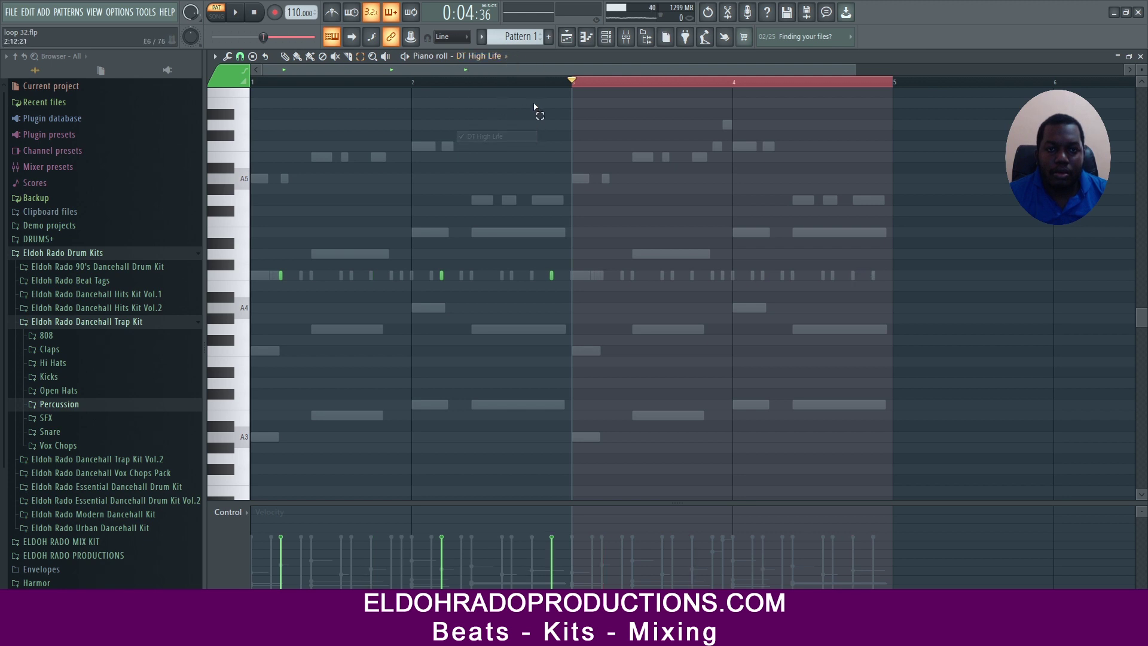
click(572, 85)
drag(572, 85, 257, 83)
key(ctrl+b)
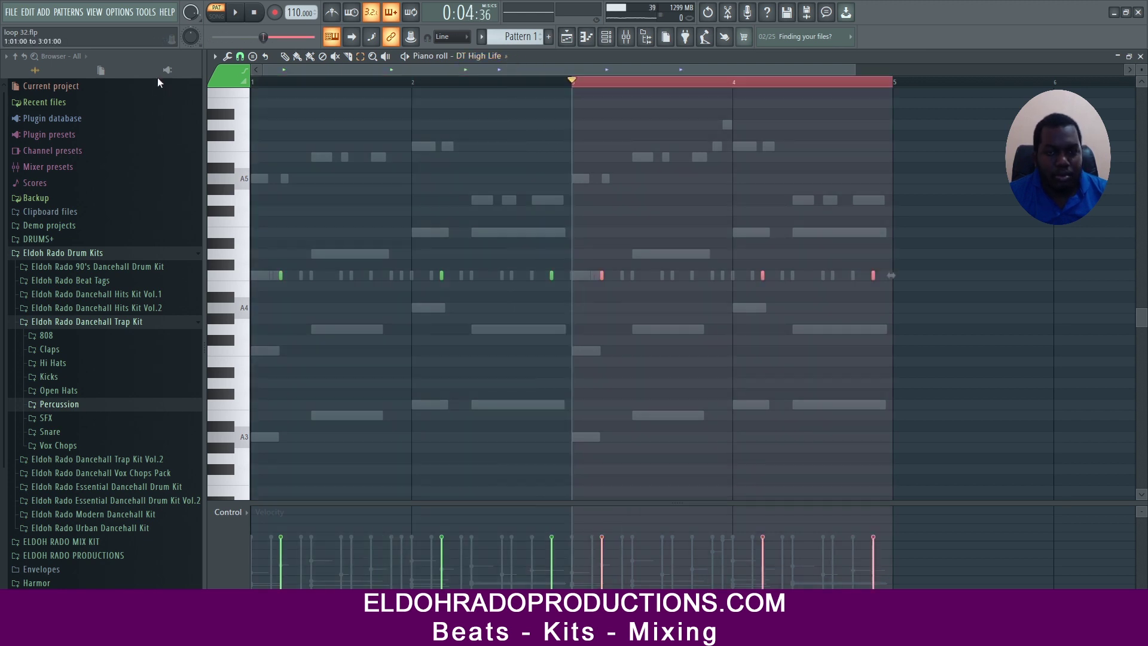
Step: Duplicate the DT Long Splash OHH note of bars 1–2 into bars 3–4 in the piano roll, and play the pattern back
click(490, 58)
click(497, 146)
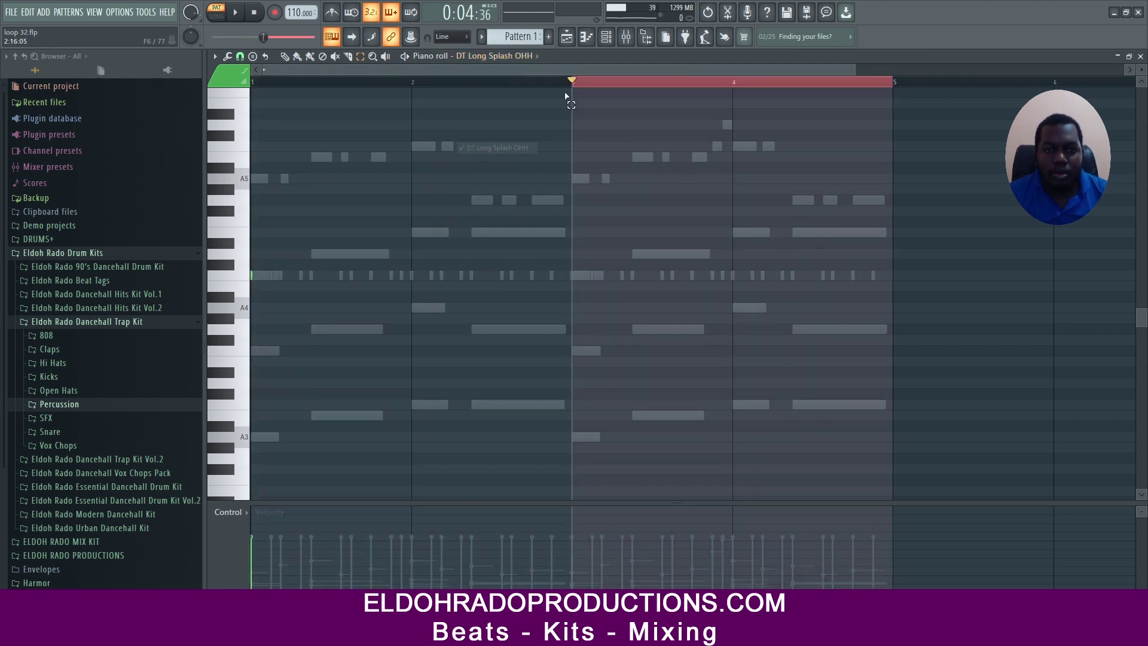
drag(572, 85, 172, 86)
key(ctrl+b)
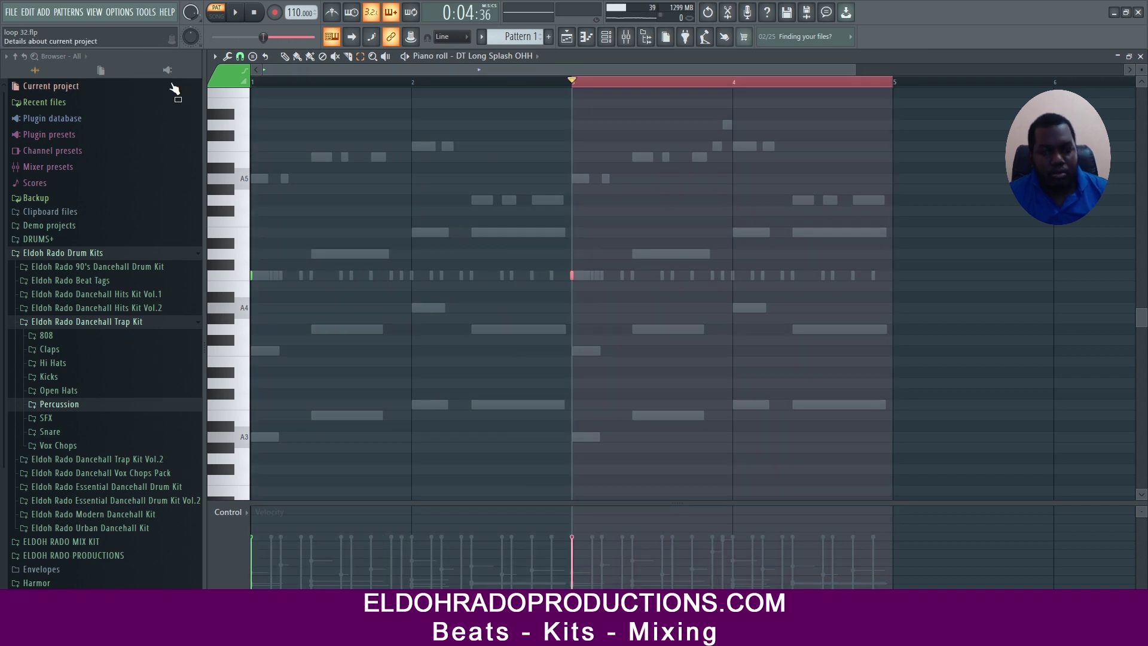
click(1140, 56)
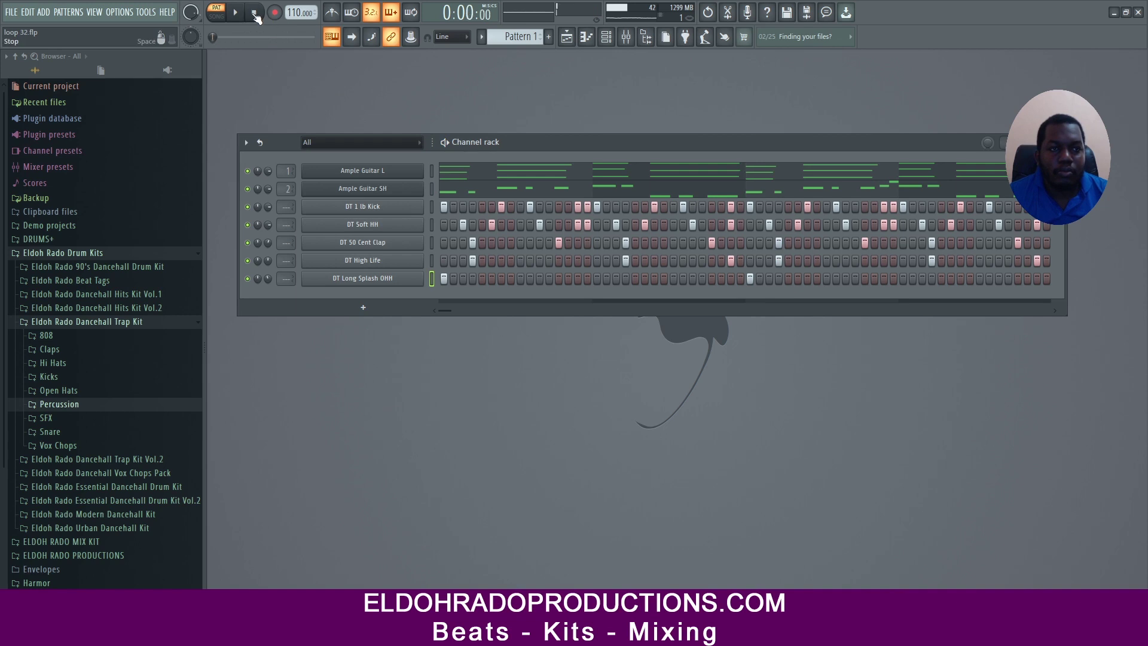
key(space)
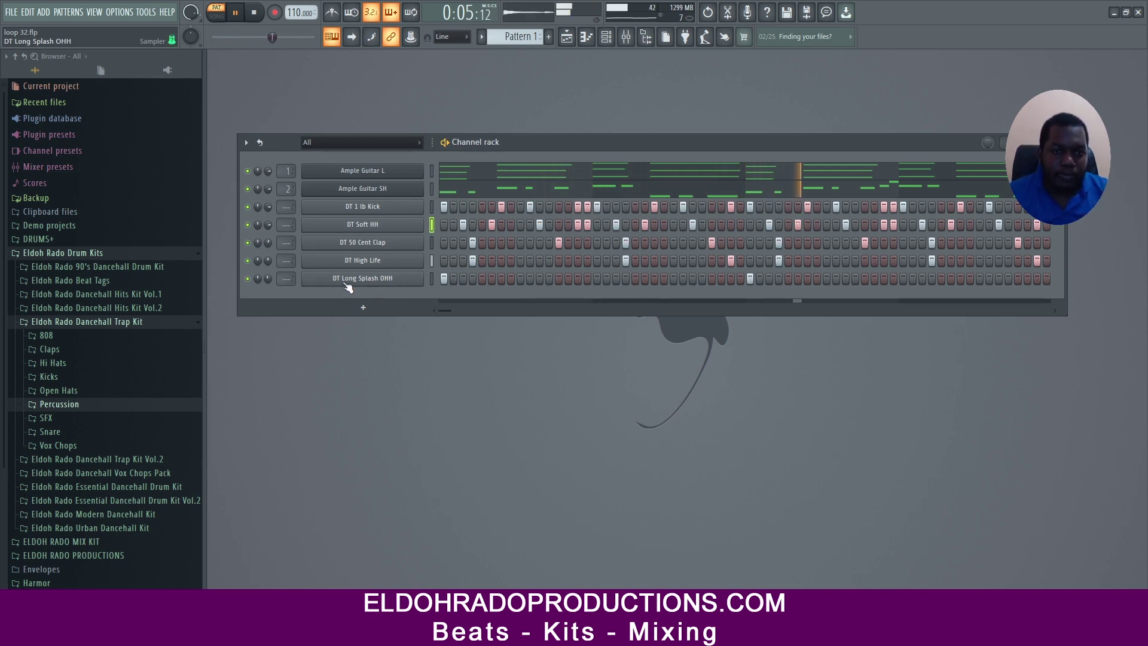
key(space)
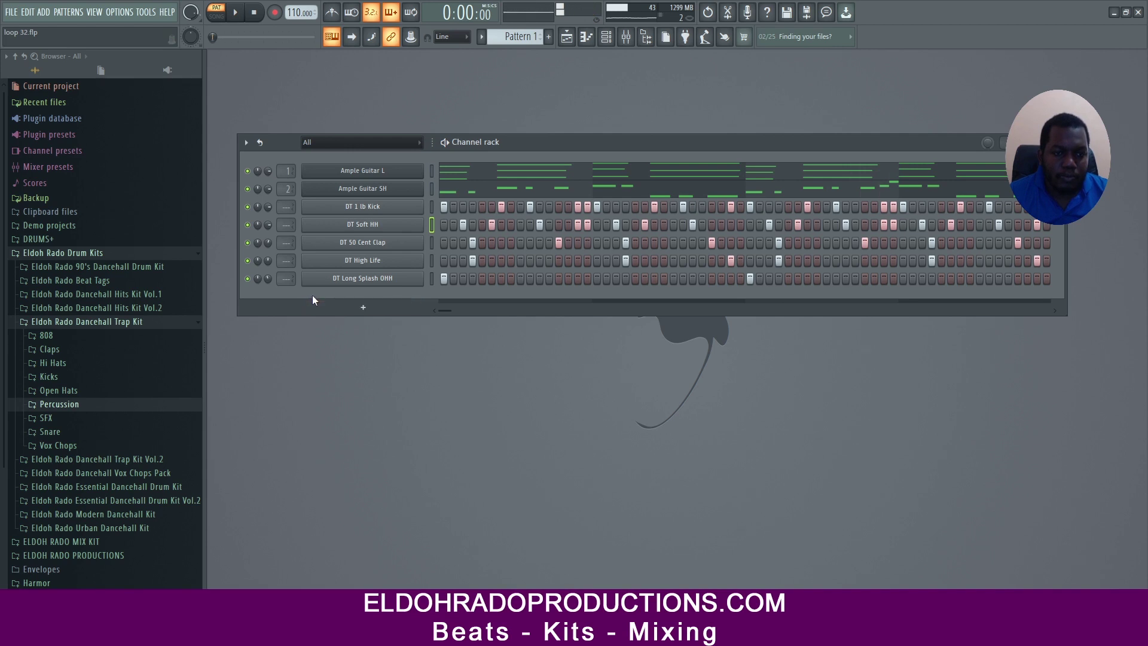
Step: Add a Diamond Dragon channel, load the preset Draco Hydra 2 (SYNTH), and lower its channel volume to about 59%
click(362, 308)
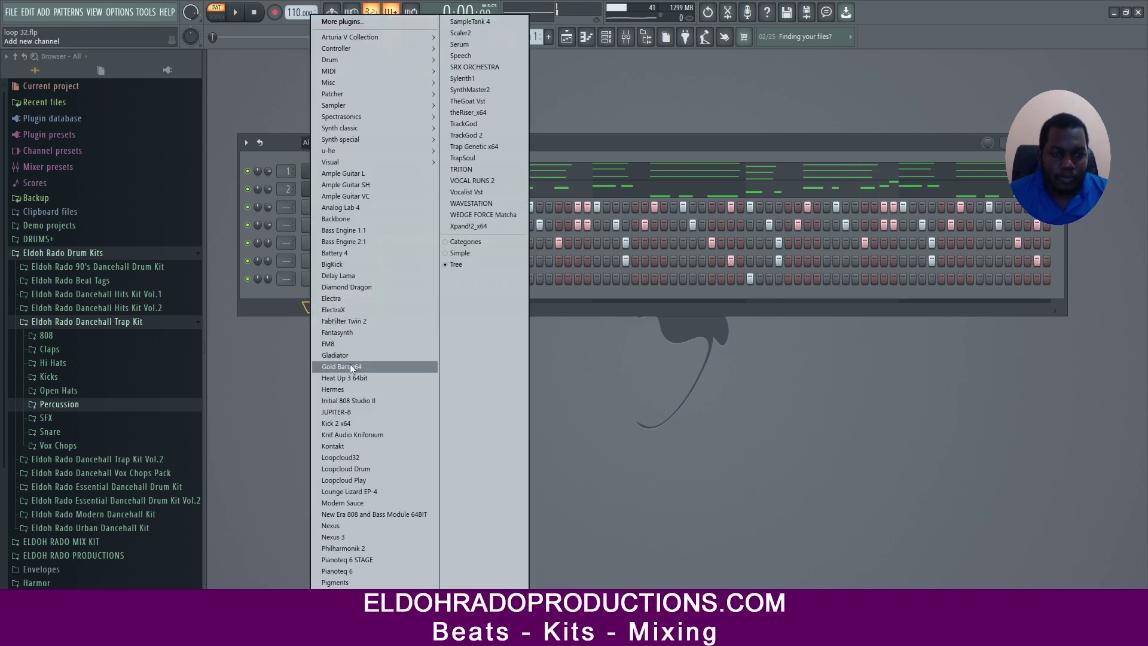
click(360, 287)
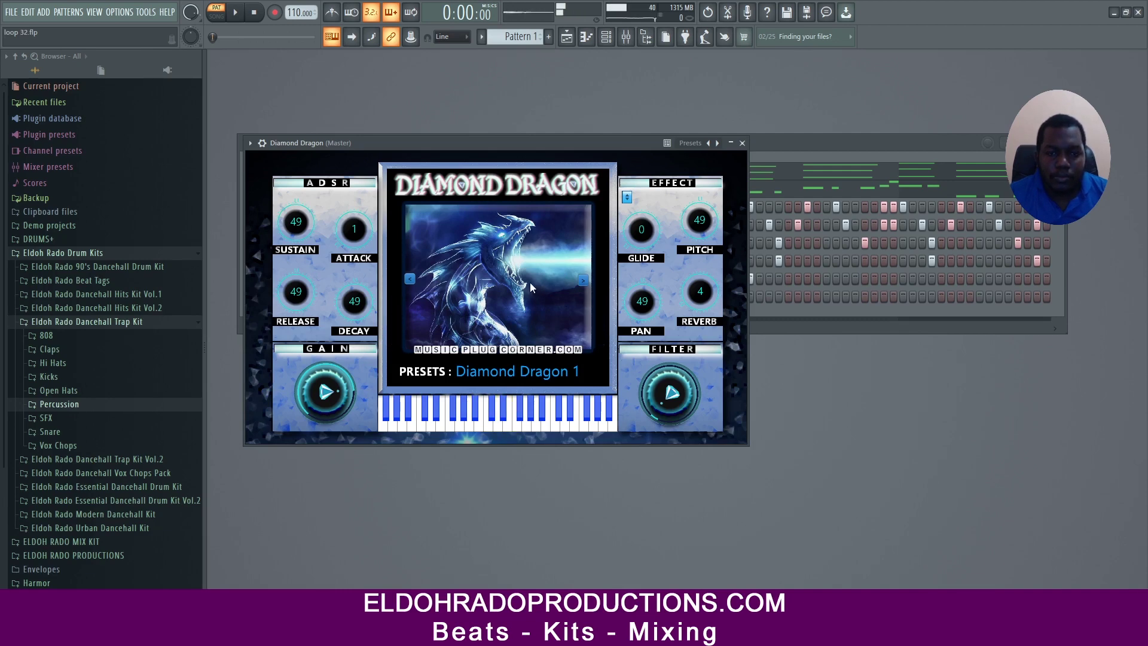
click(487, 375)
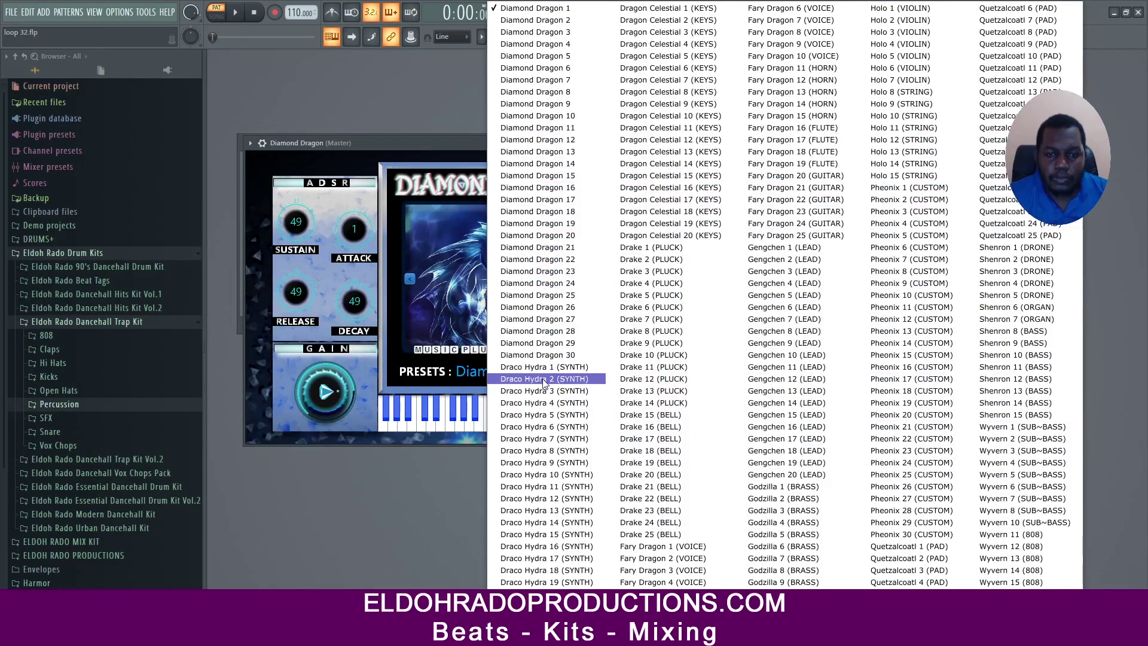
click(514, 366)
click(471, 427)
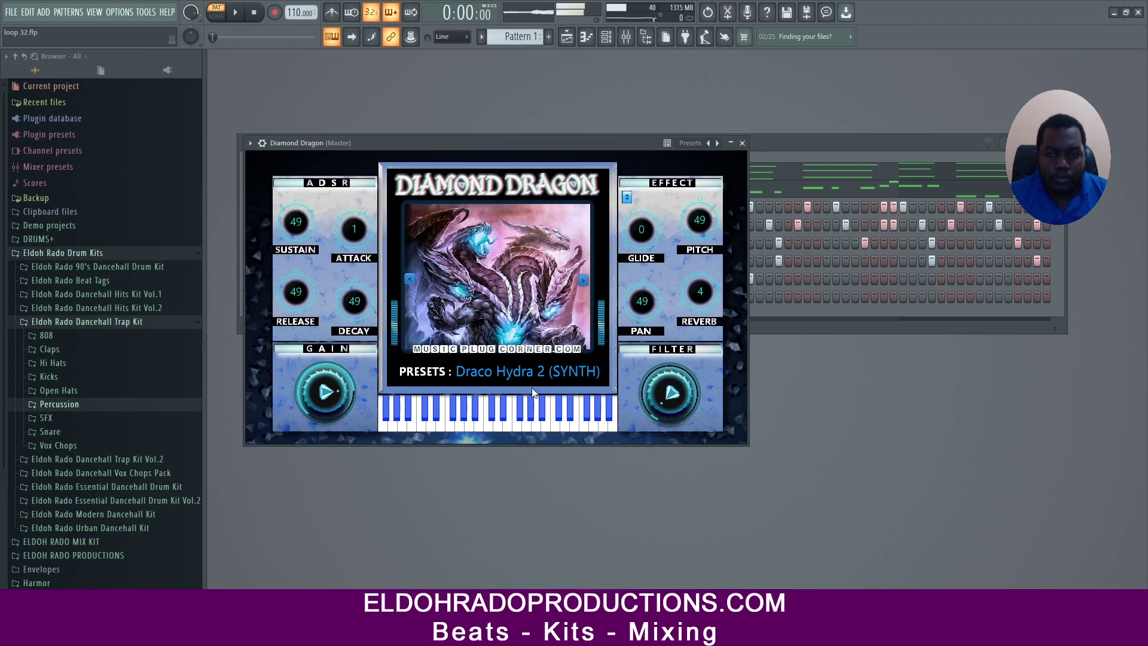
click(262, 144)
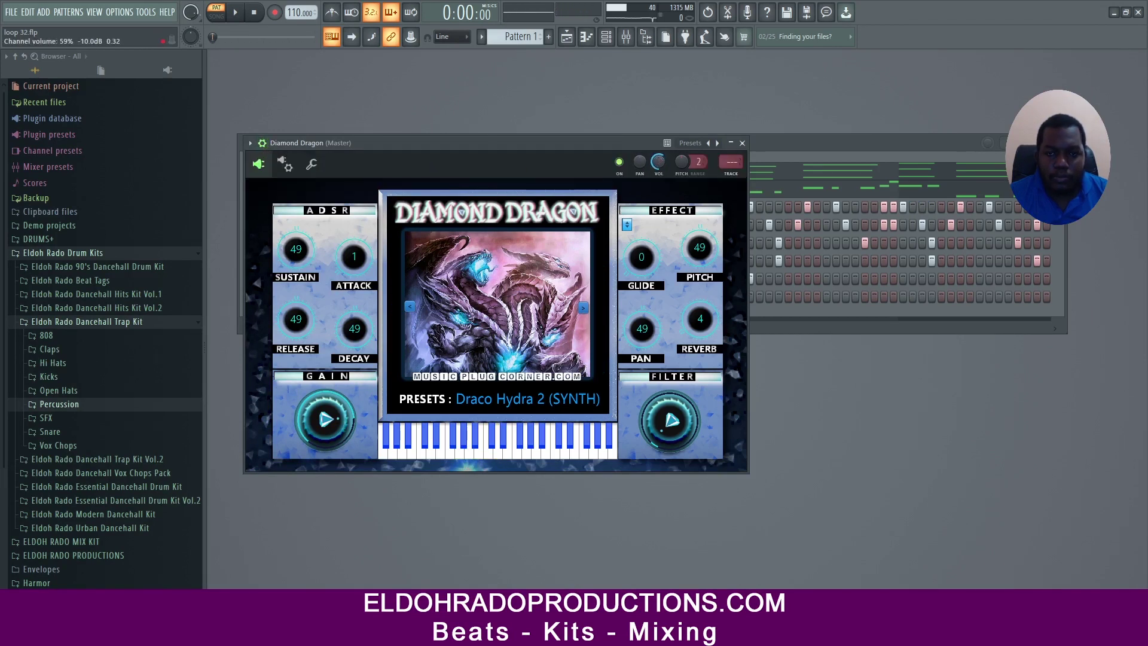
click(794, 152)
Step: Copy the Ample Guitar SH notes into the Diamond Dragon channel
right_click(387, 190)
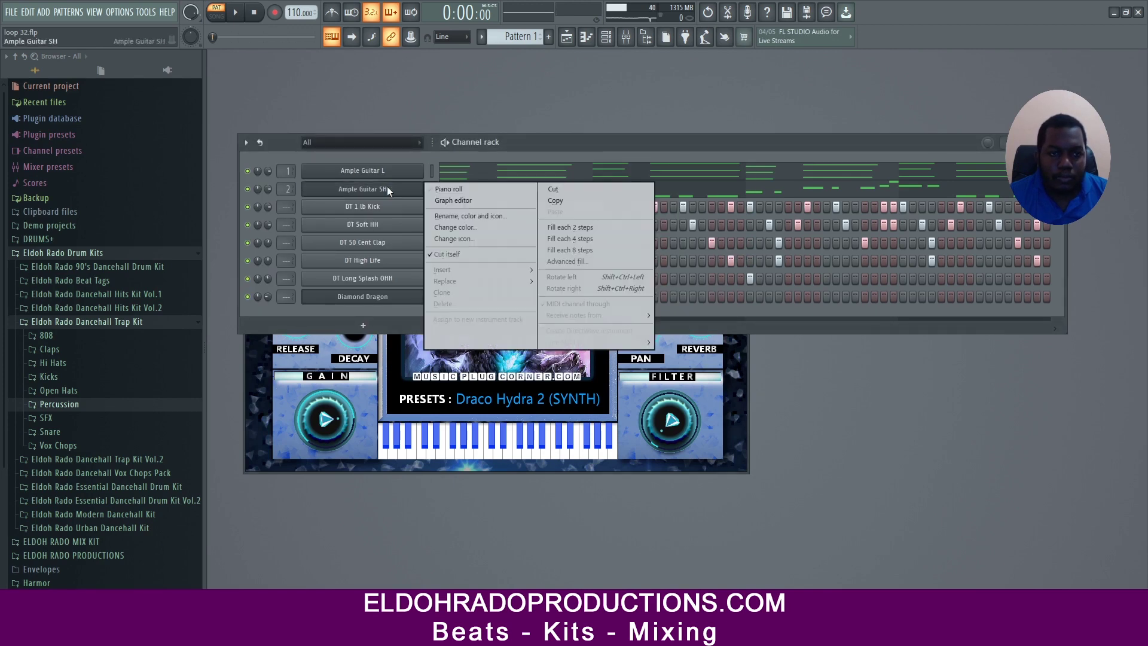
click(555, 200)
right_click(407, 296)
click(557, 308)
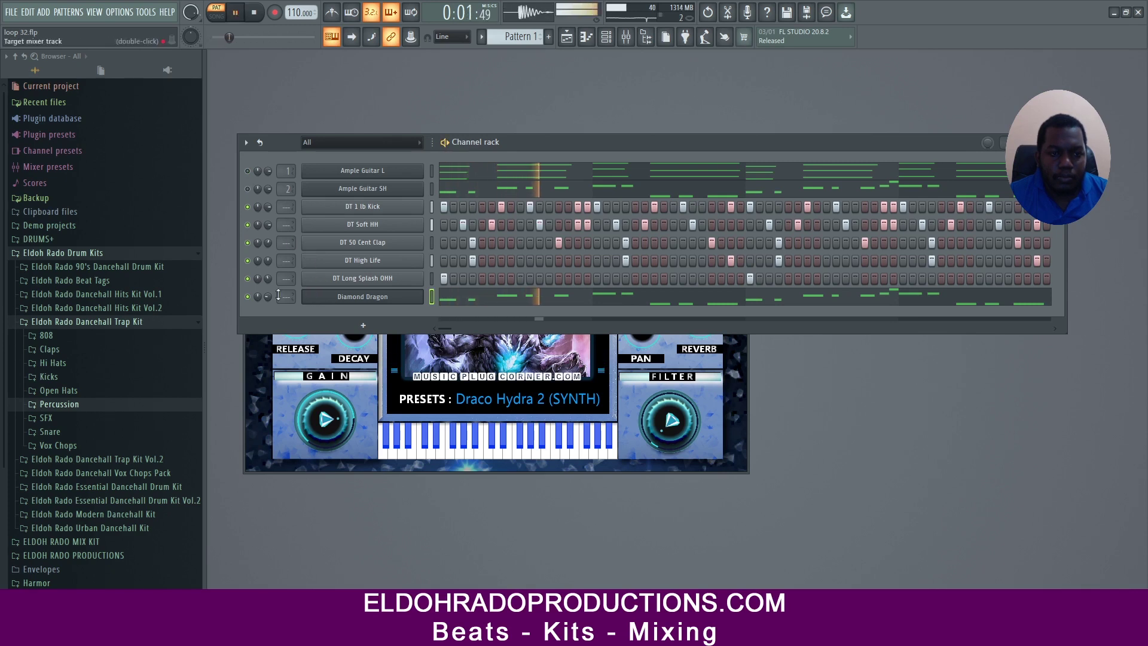
Step: Lower the Diamond Dragon volume to about 51% and unmute the Ample Guitar channels to hear the full mix
drag(268, 297, 268, 279)
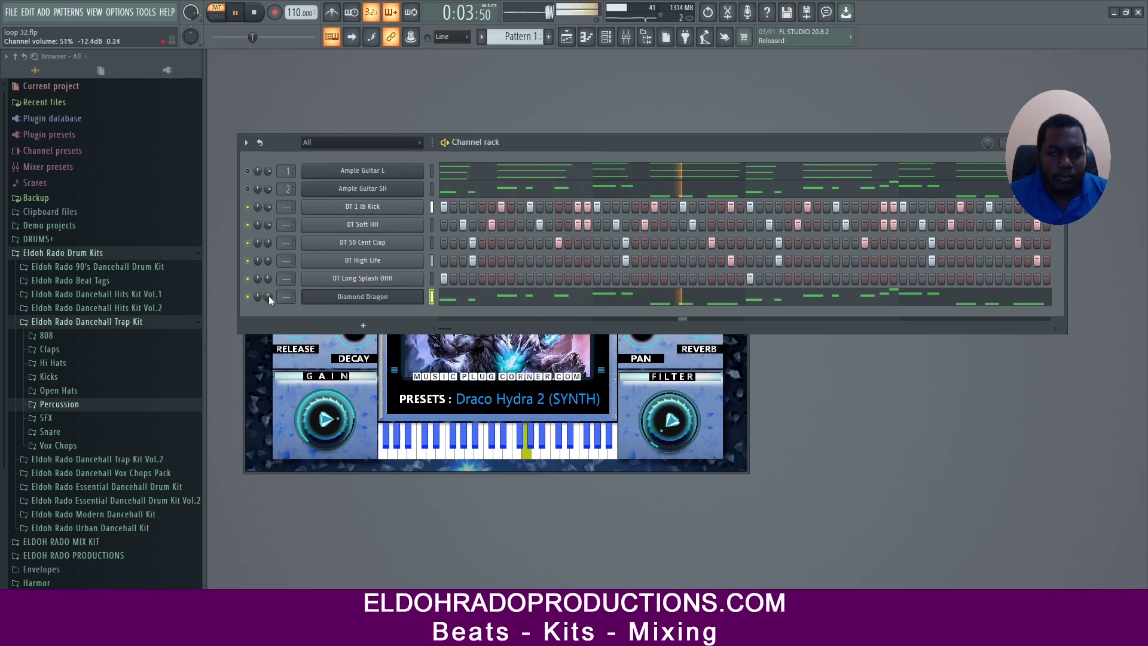
click(248, 188)
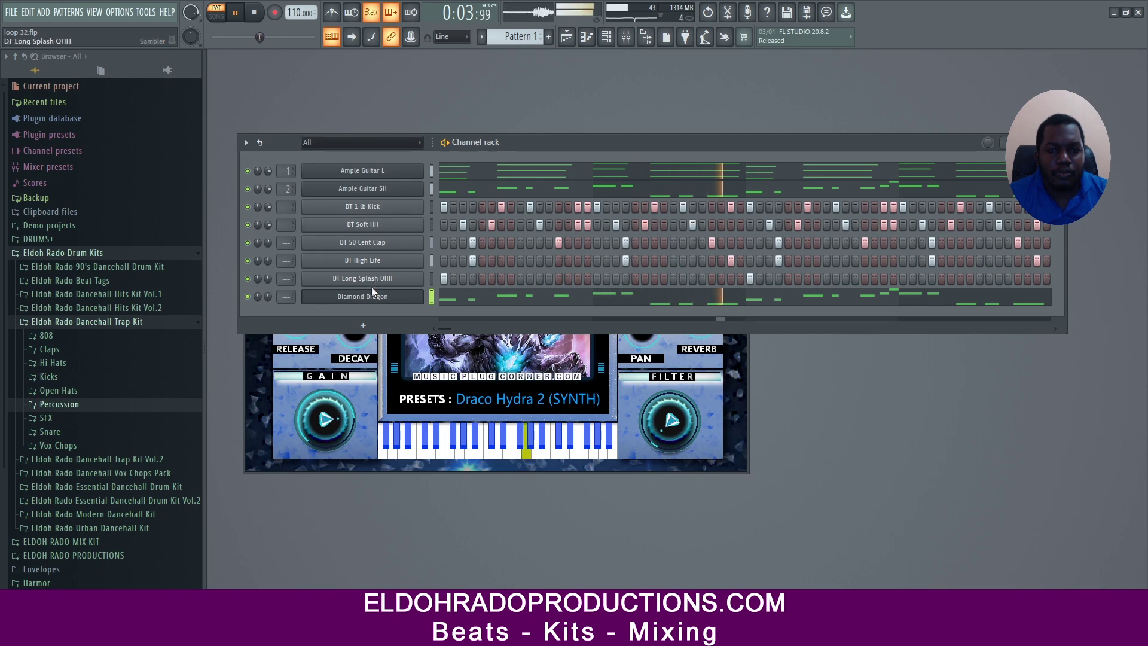
key(space)
Step: Add a Bass Engine 2.1 channel, close its plugin window, and mute the channel
click(367, 325)
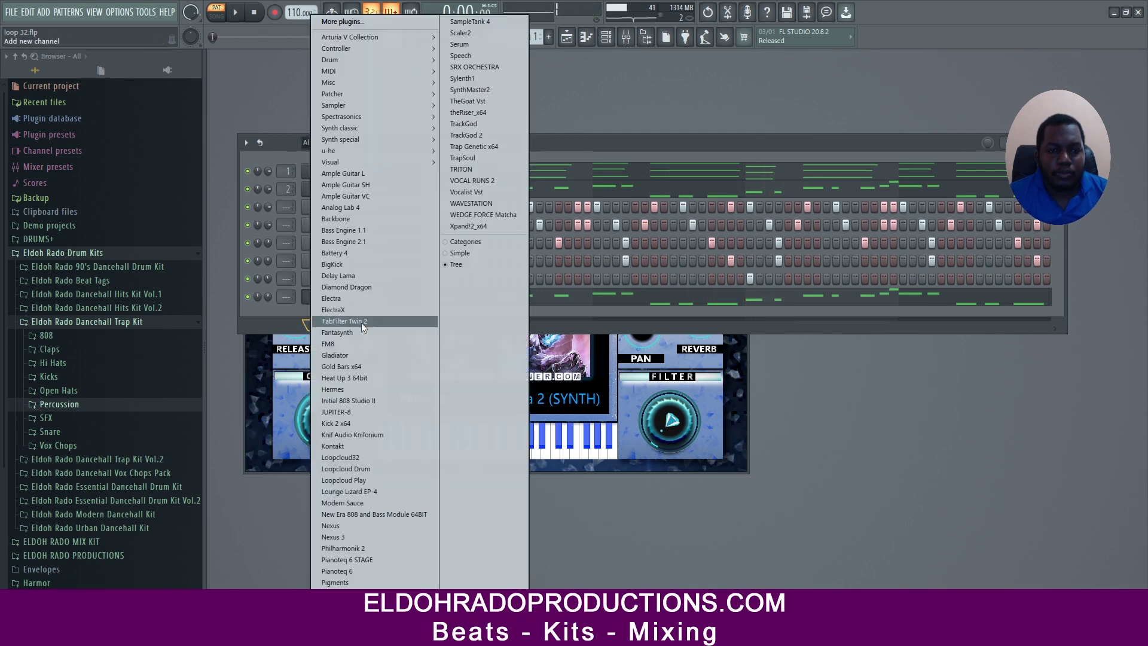
click(368, 241)
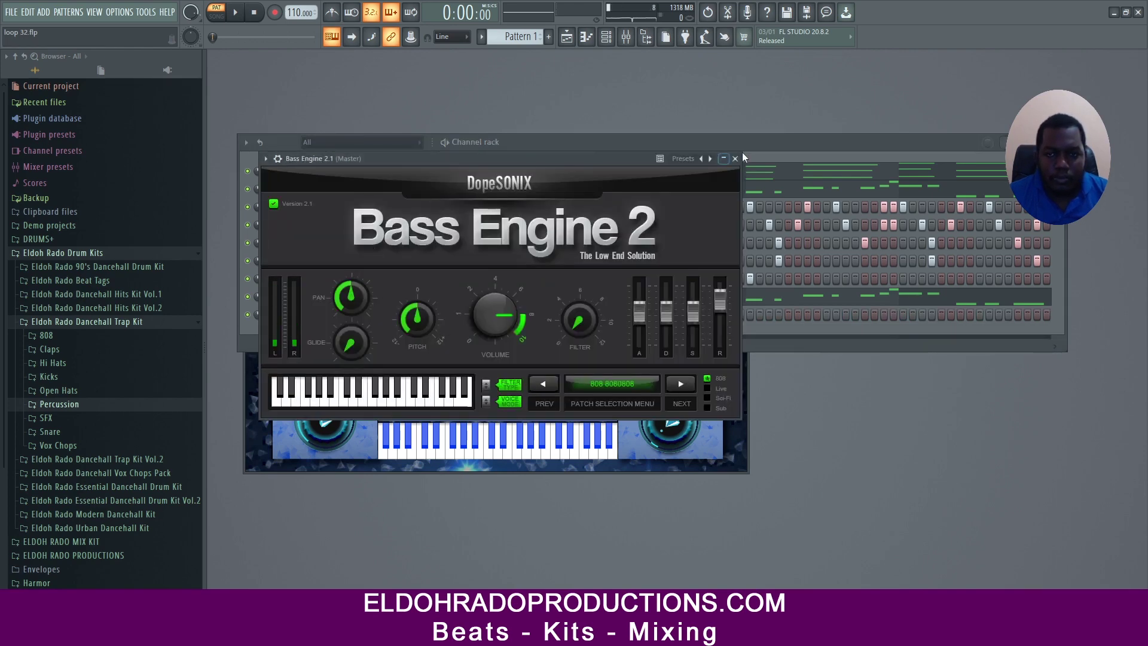
click(735, 158)
right_click(403, 314)
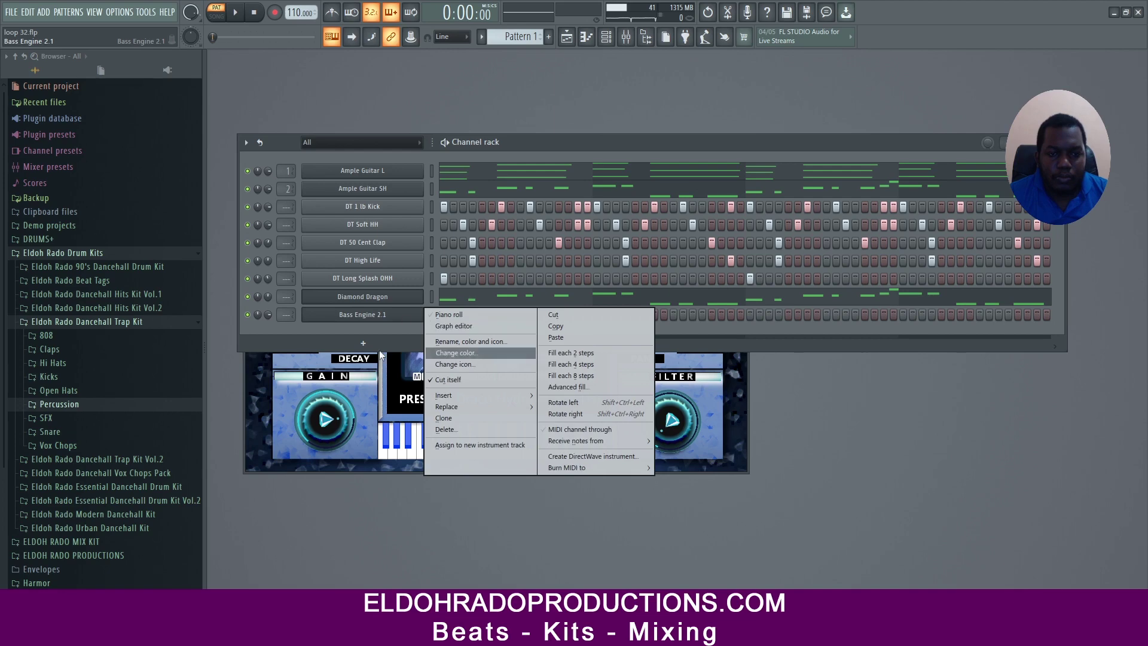
click(254, 319)
Step: Add a Bass Engine 1.1 channel, load the preset Dancehall Bass 2, and close its plugin window
click(363, 342)
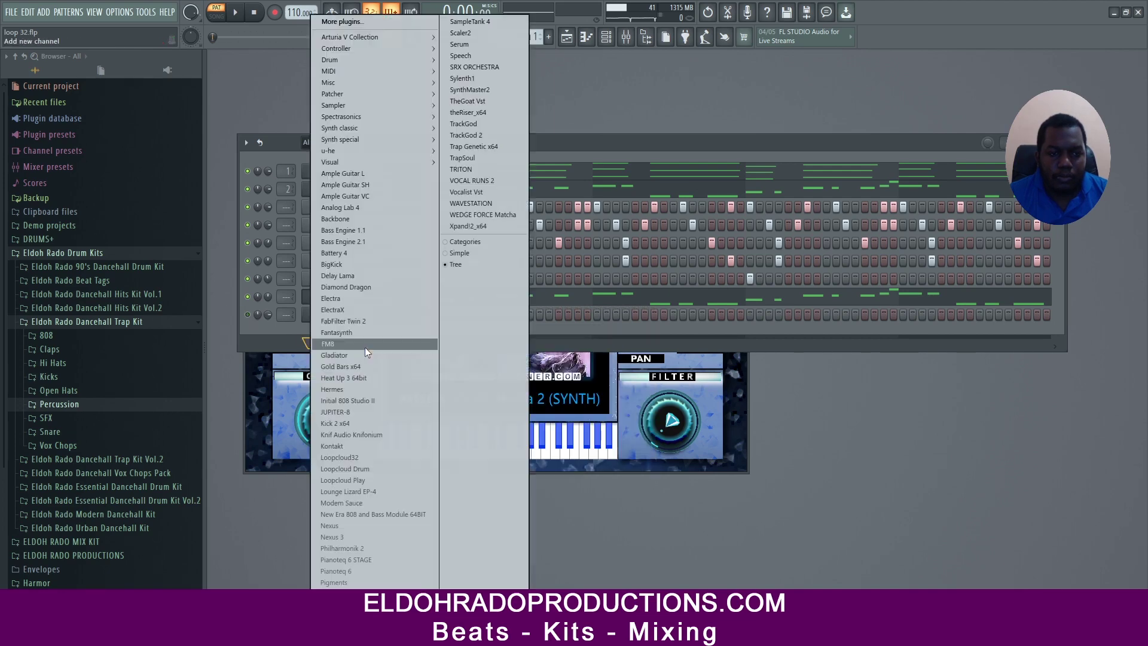
click(382, 235)
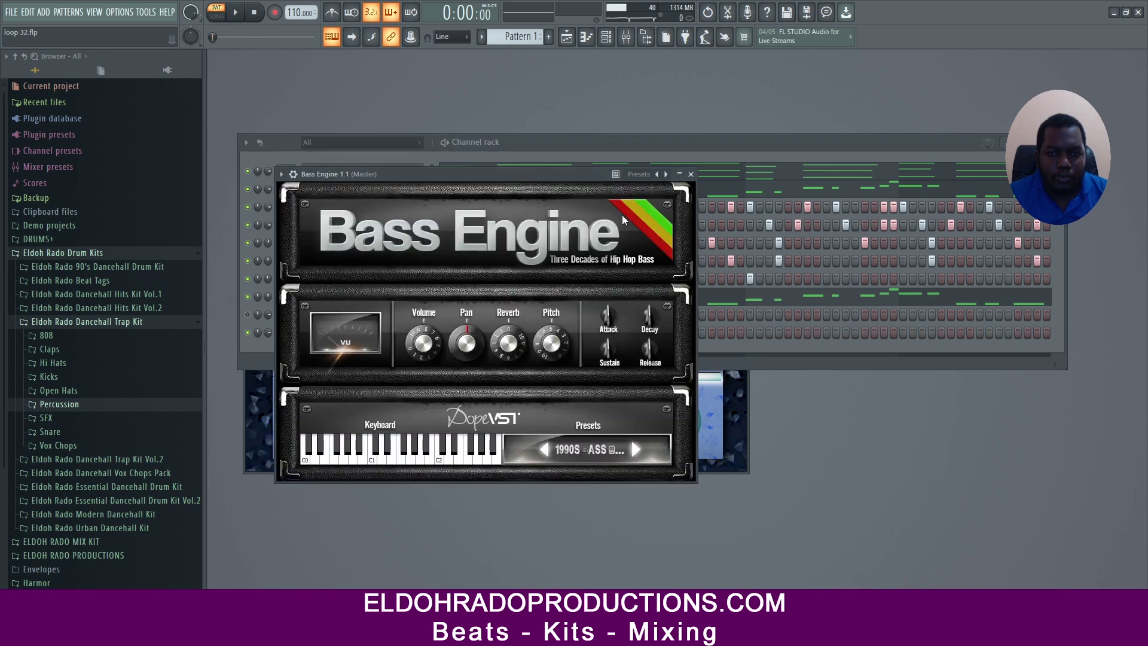
click(648, 177)
mouse_move(727, 186)
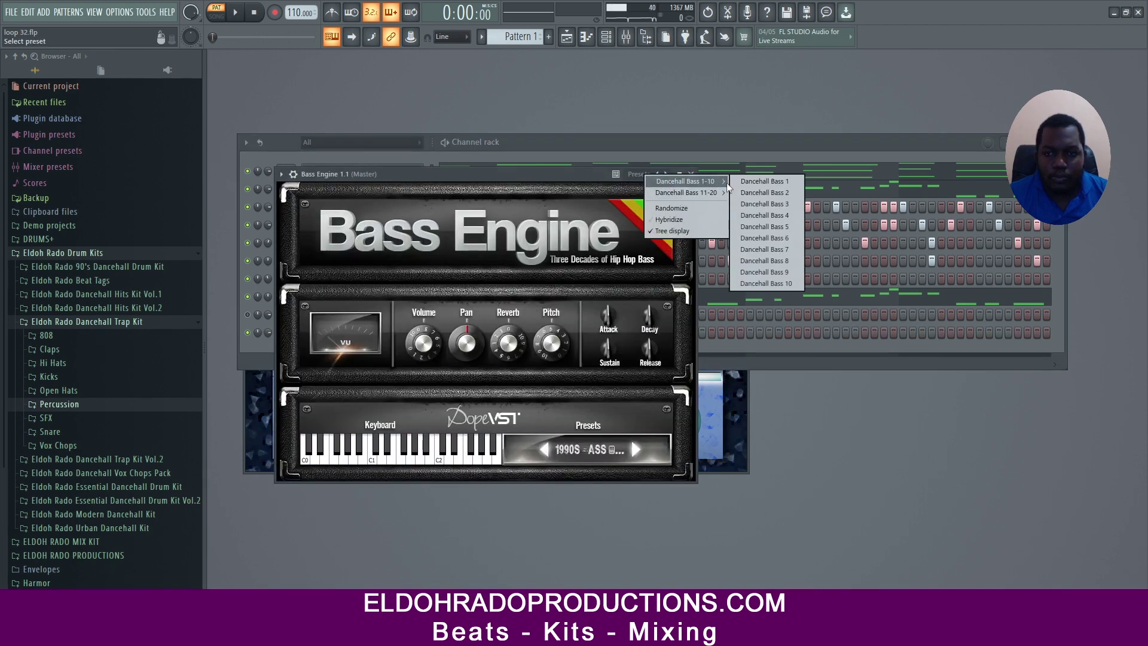
click(782, 193)
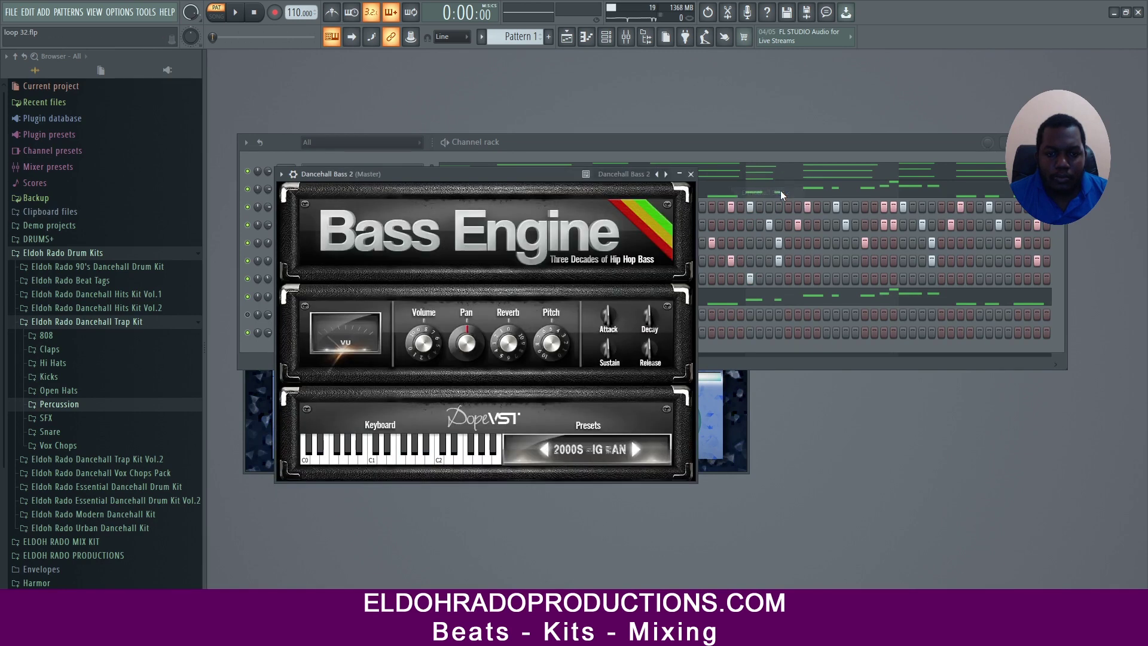
click(690, 174)
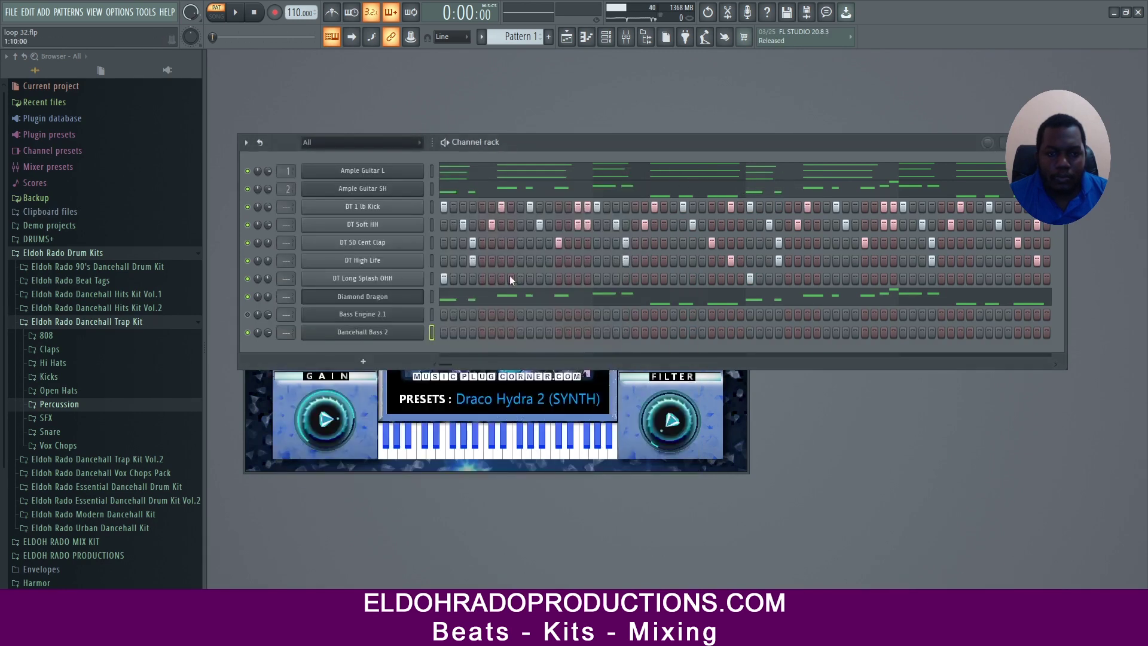
Step: In the Dancehall Bass 2 piano roll, set snap to 1/4 beat and draw one-beat notes A3 at bar 1 and C4 at bar 2
right_click(395, 333)
click(439, 332)
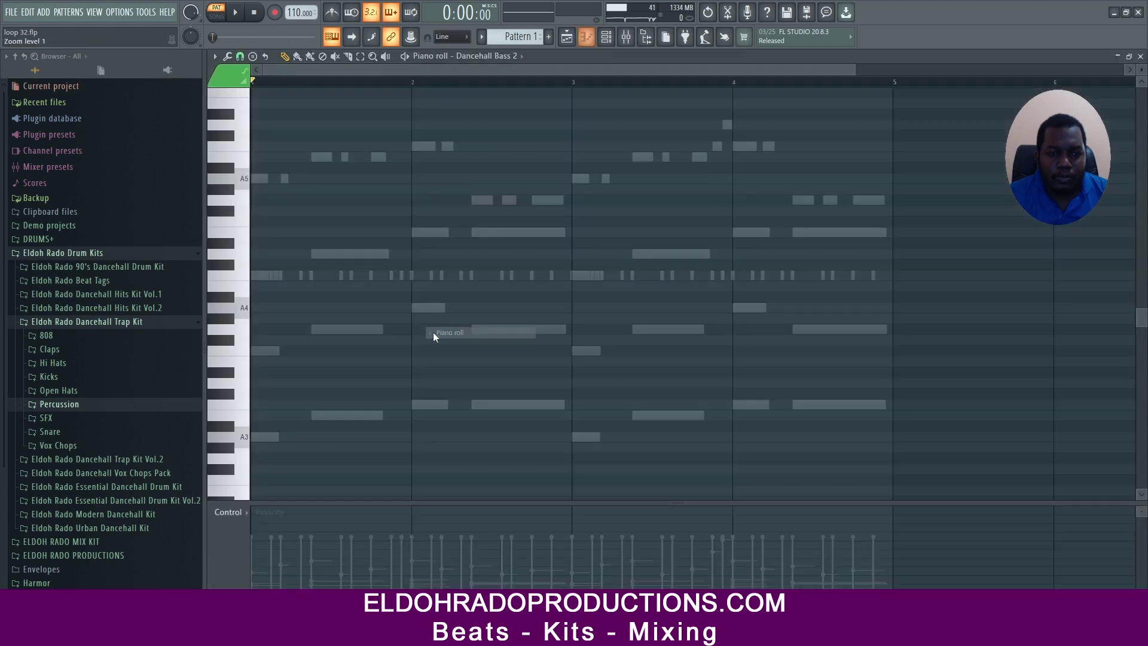
click(245, 58)
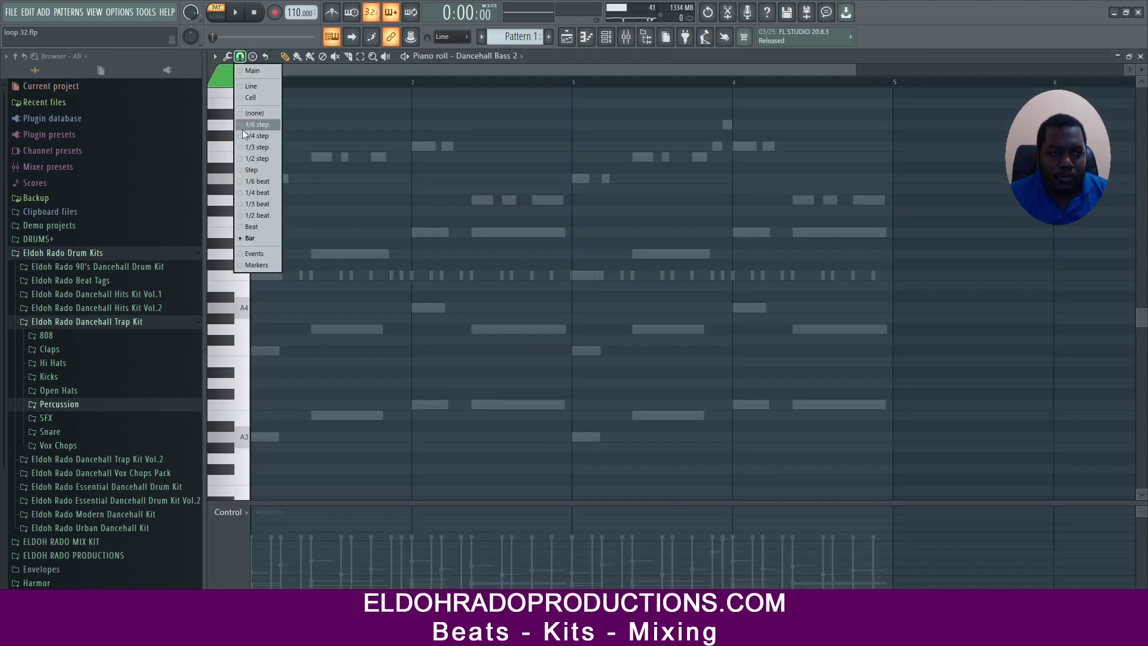
click(257, 193)
scroll(291, 417, down, 4)
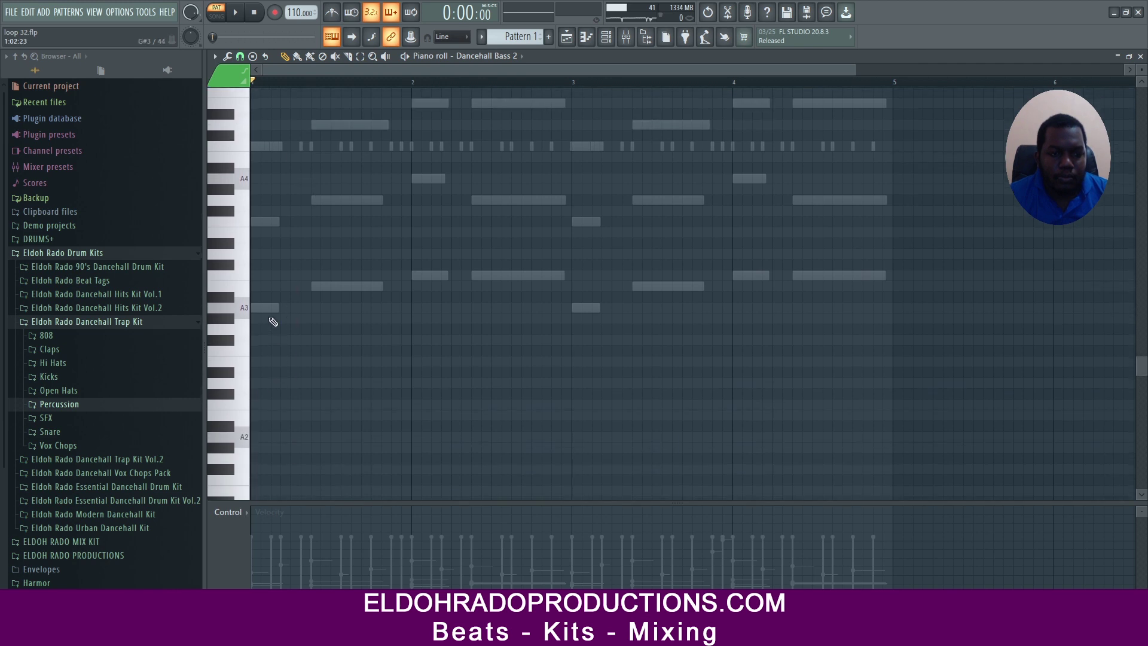
click(272, 318)
drag(272, 318, 257, 306)
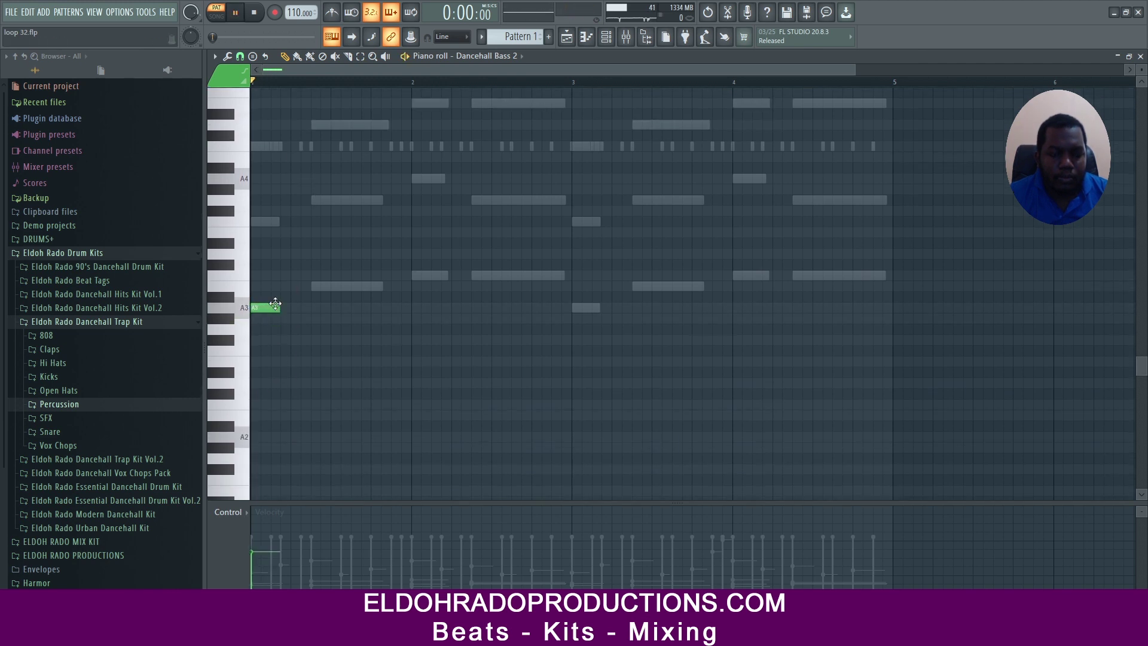
key(space)
key(space)
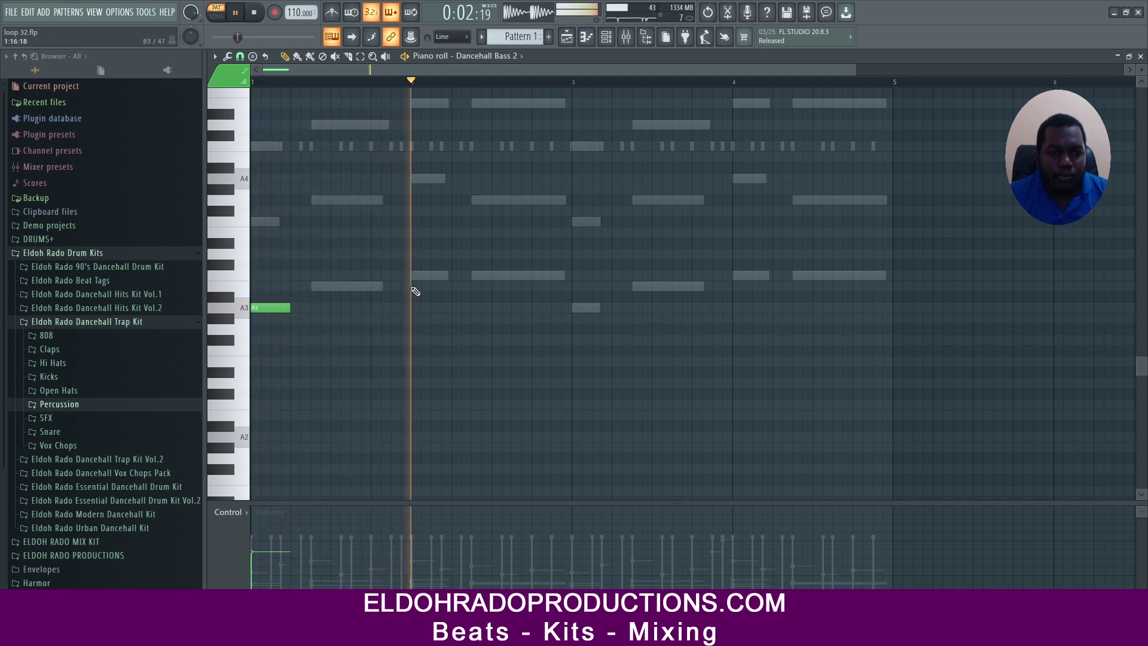
click(415, 276)
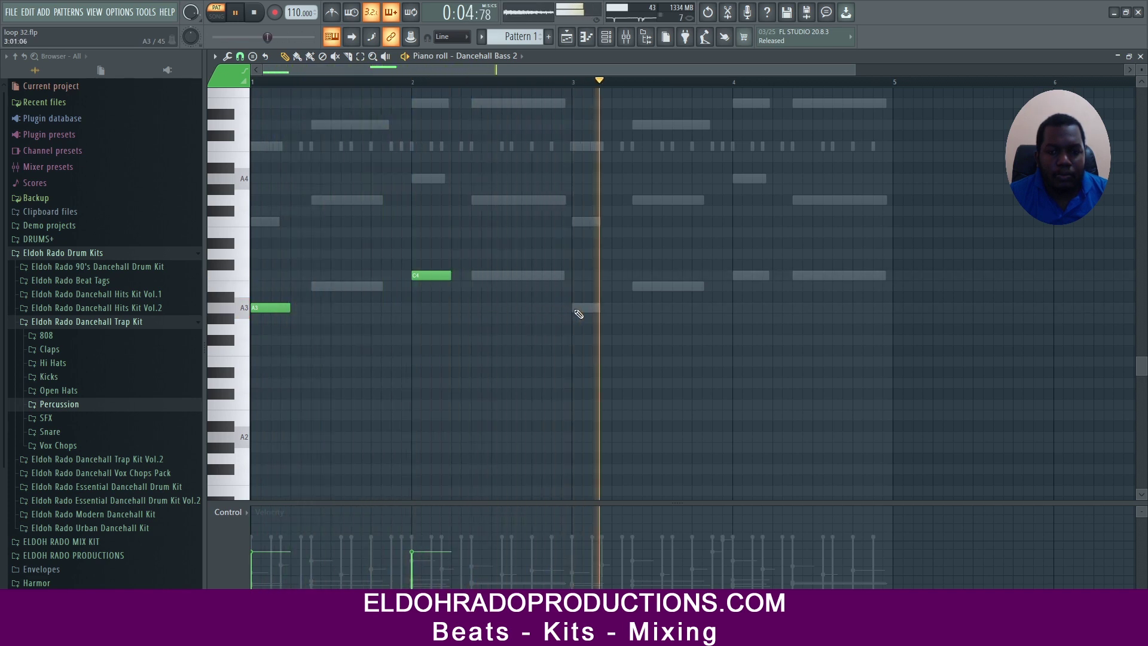
Step: Duplicate the A3 and C4 bass notes to the starts of bars 3 and 4, and play the pattern
key(space)
drag(574, 378, 247, 238)
drag(253, 309, 581, 303)
key(space)
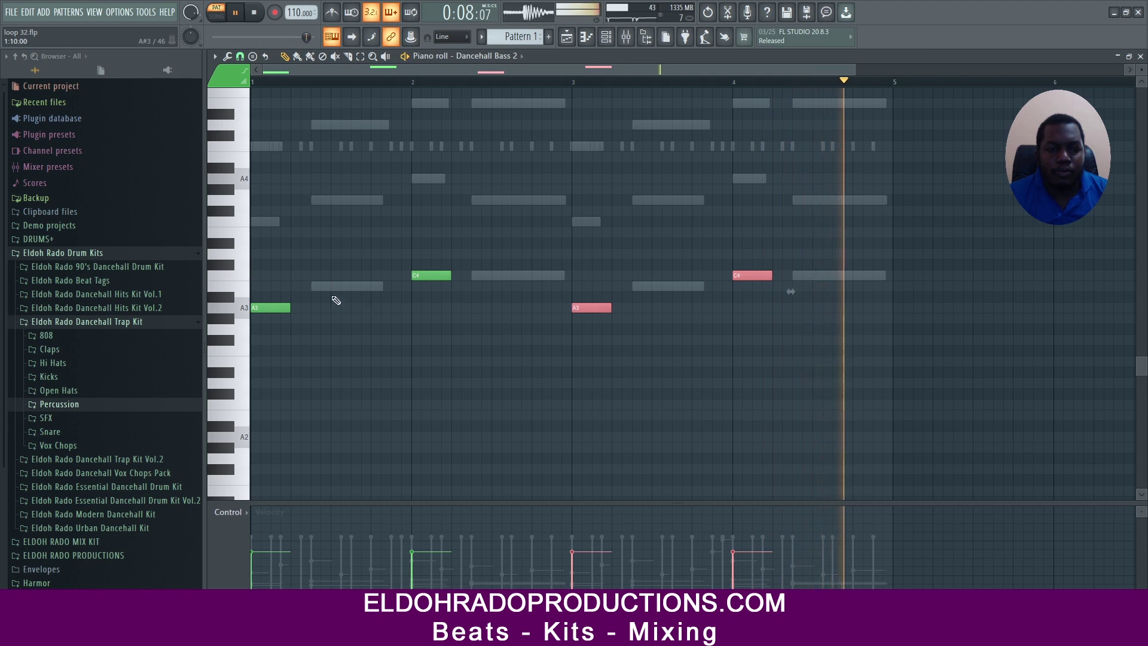
Step: Add one-beat B3 bass notes one and a half beats into bars 1 and 3, and close the piano roll
click(326, 286)
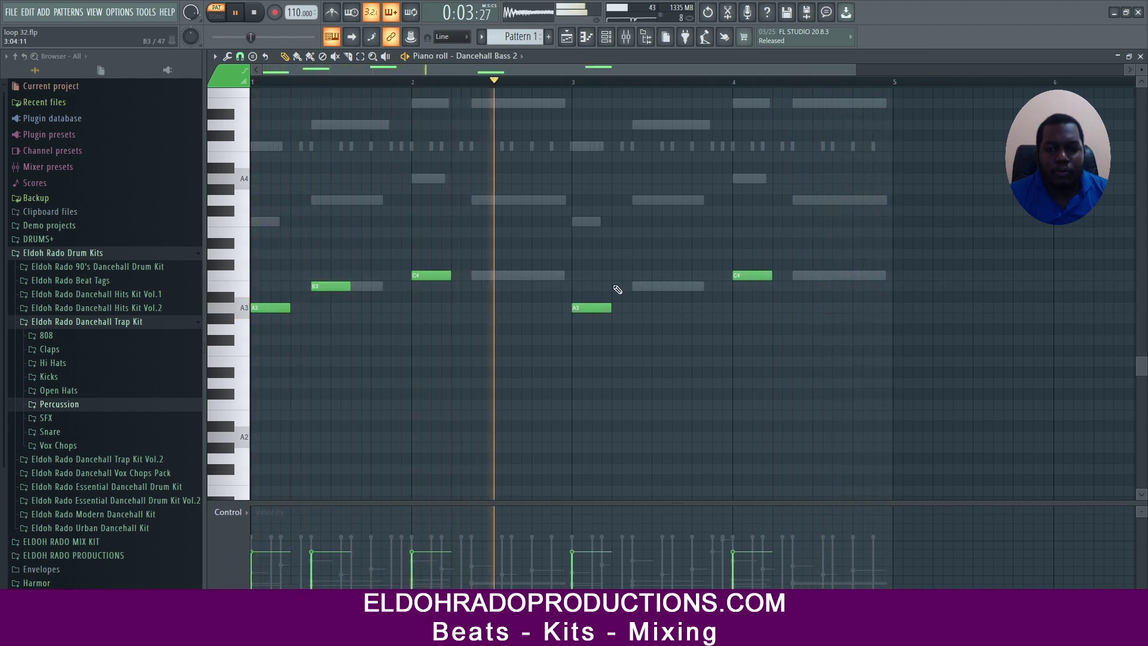
click(635, 287)
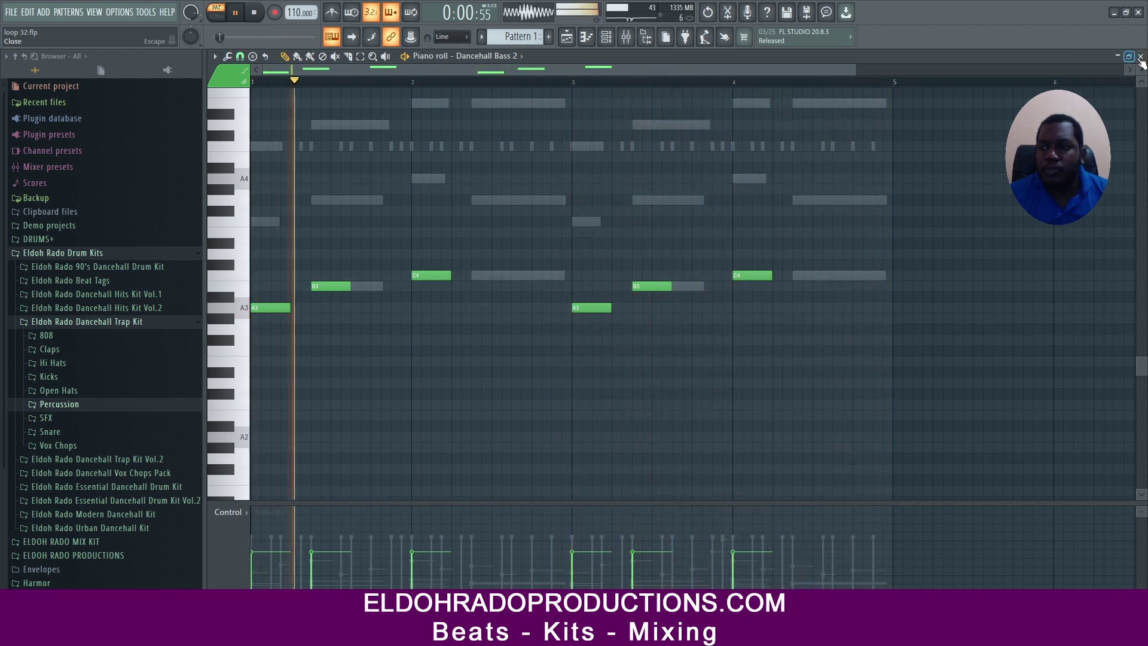
click(1140, 56)
Step: Delete the unused Bass Engine 2.1 channel from the channel rack and stop playback
click(323, 297)
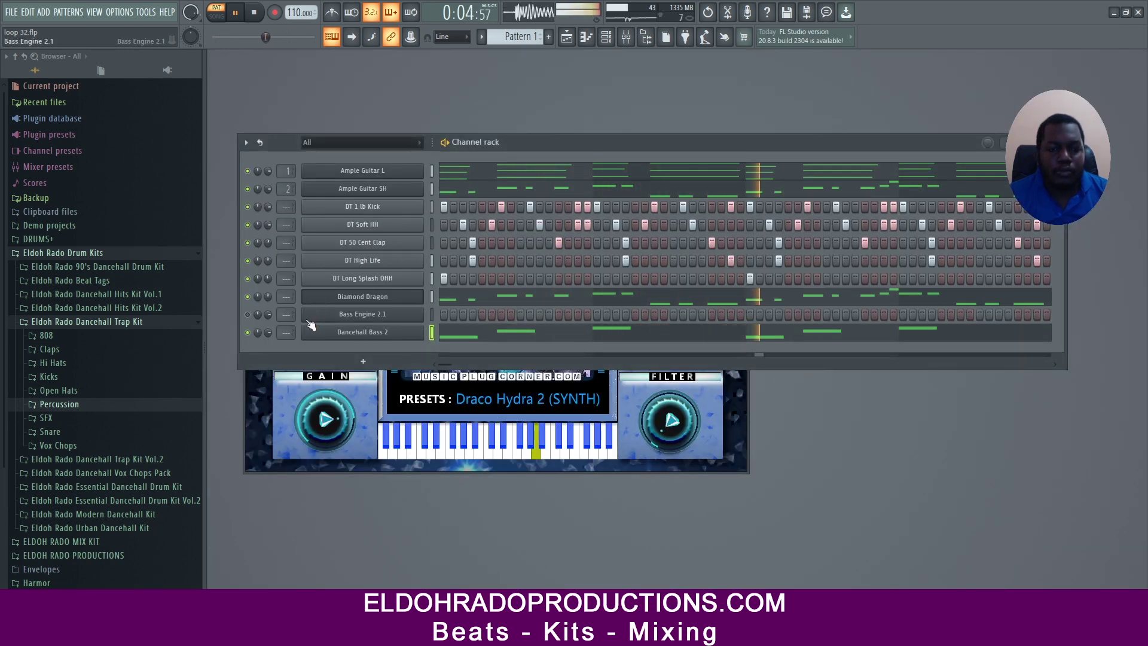
right_click(357, 317)
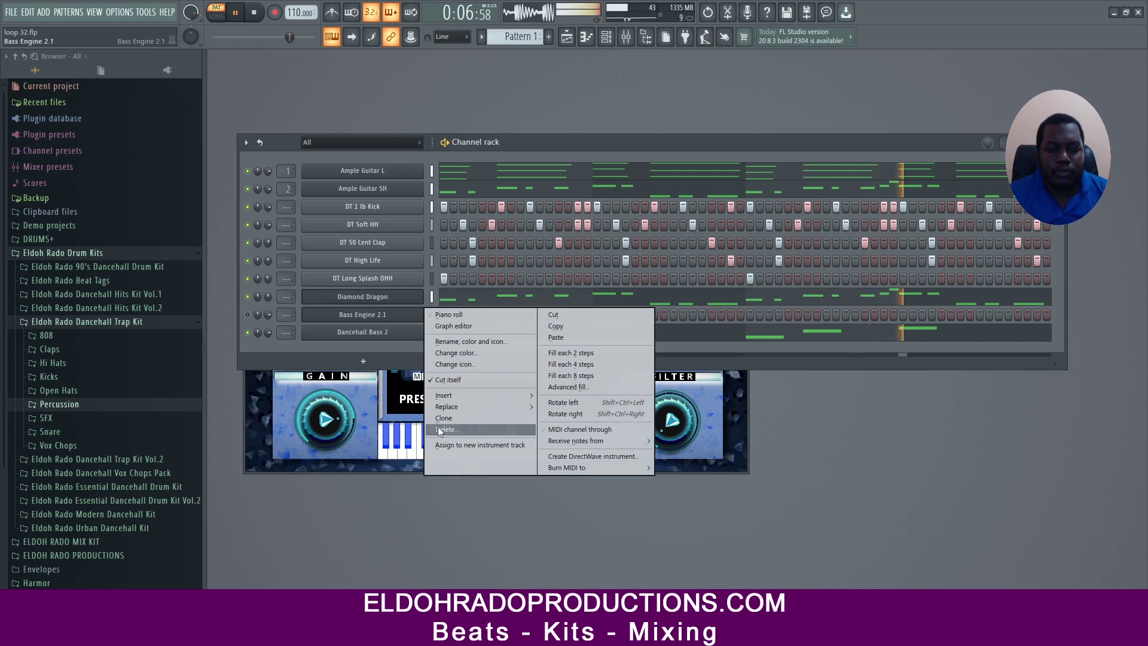
click(472, 430)
click(644, 372)
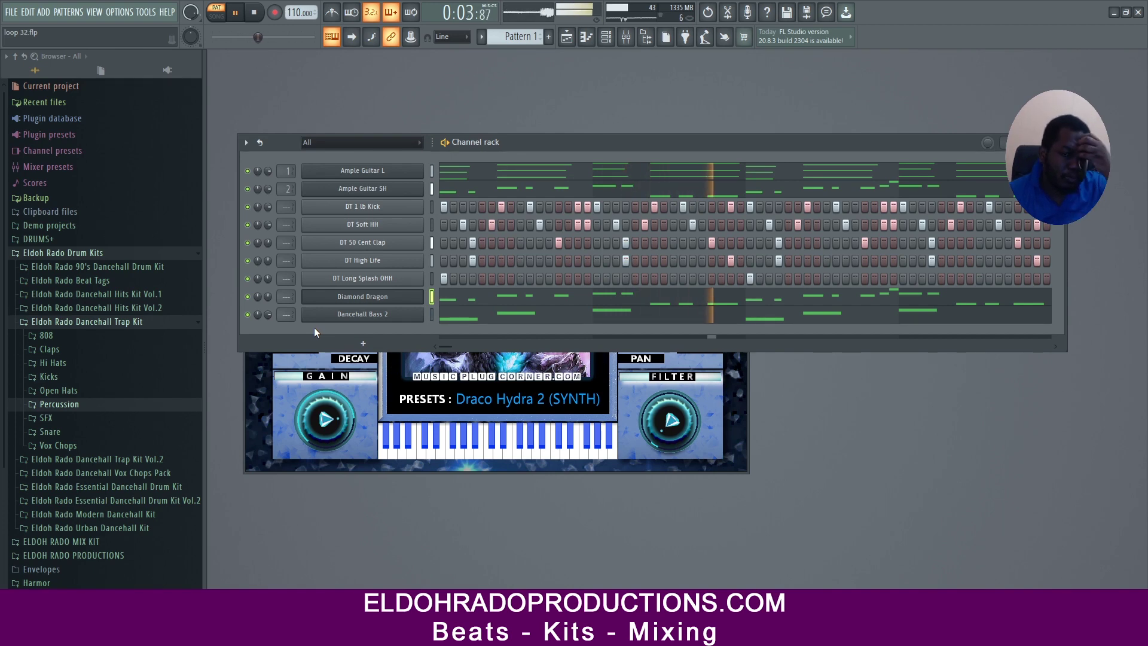
key(space)
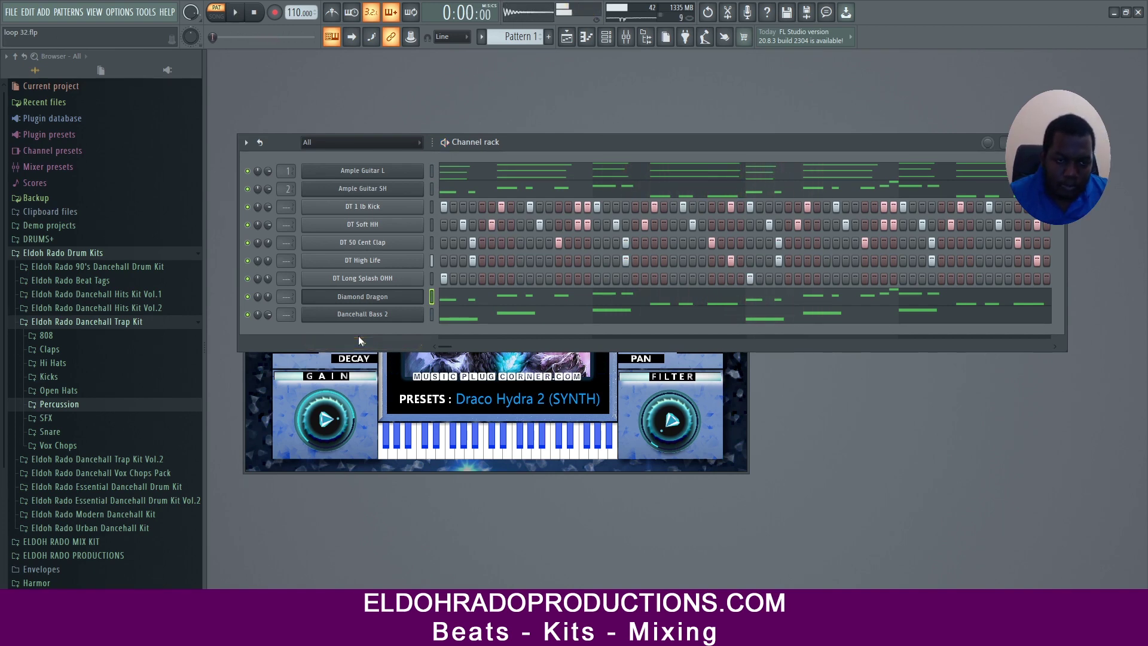
Step: Add a Heat Up 3 64bit channel to the channel rack, look over its preset categories and close its window
click(361, 340)
click(286, 336)
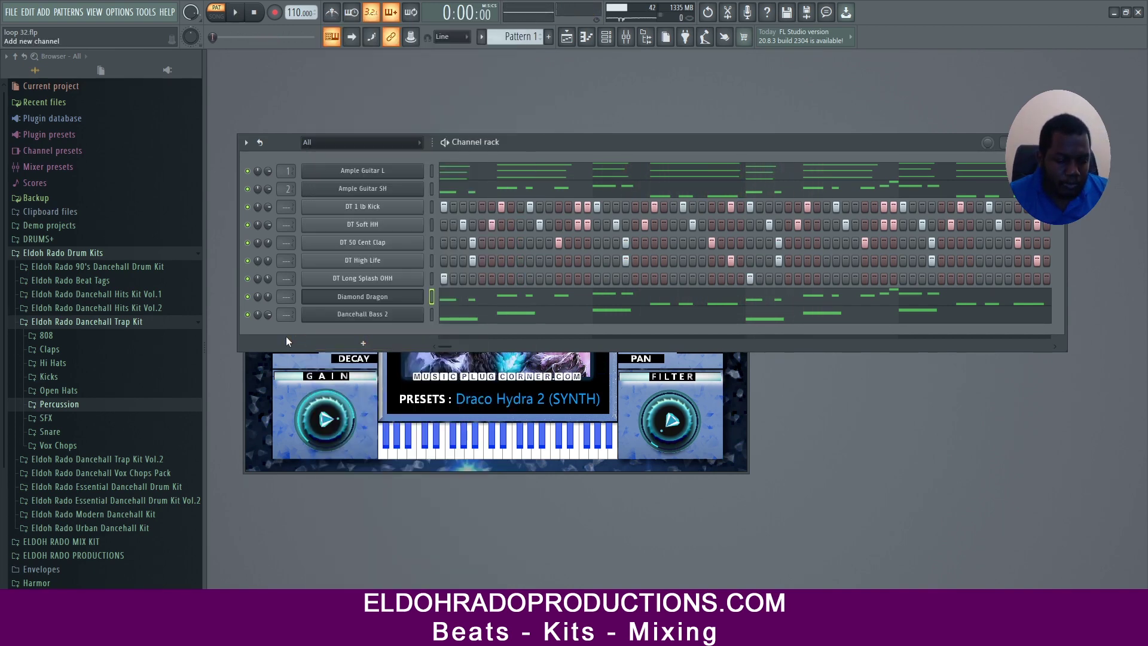
click(356, 339)
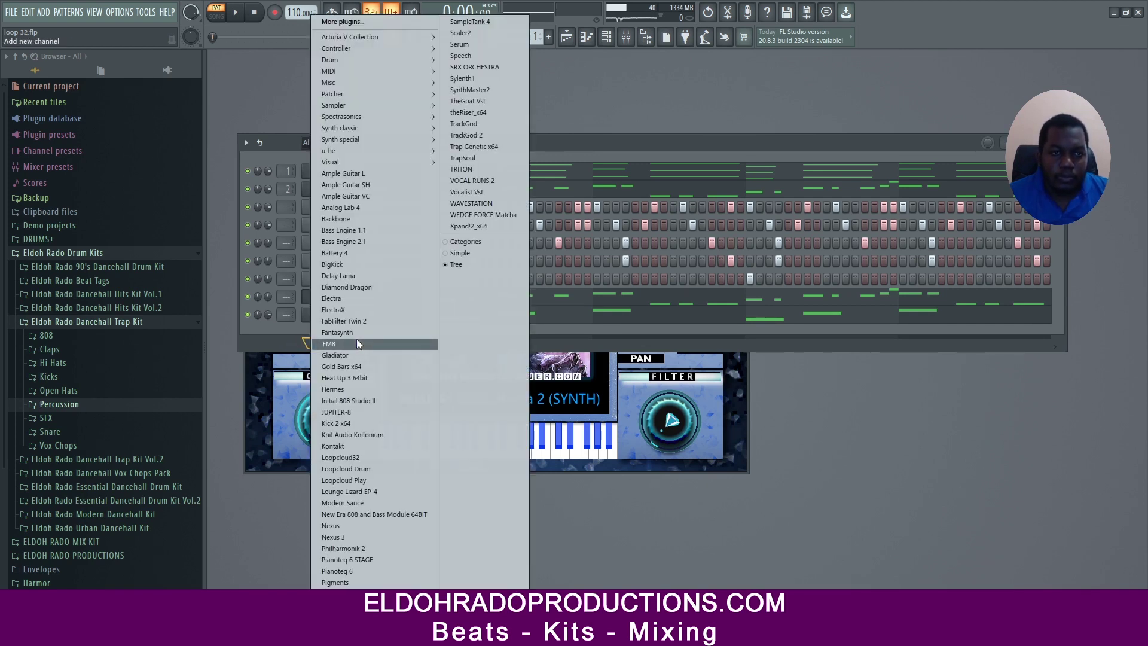
mouse_move(377, 120)
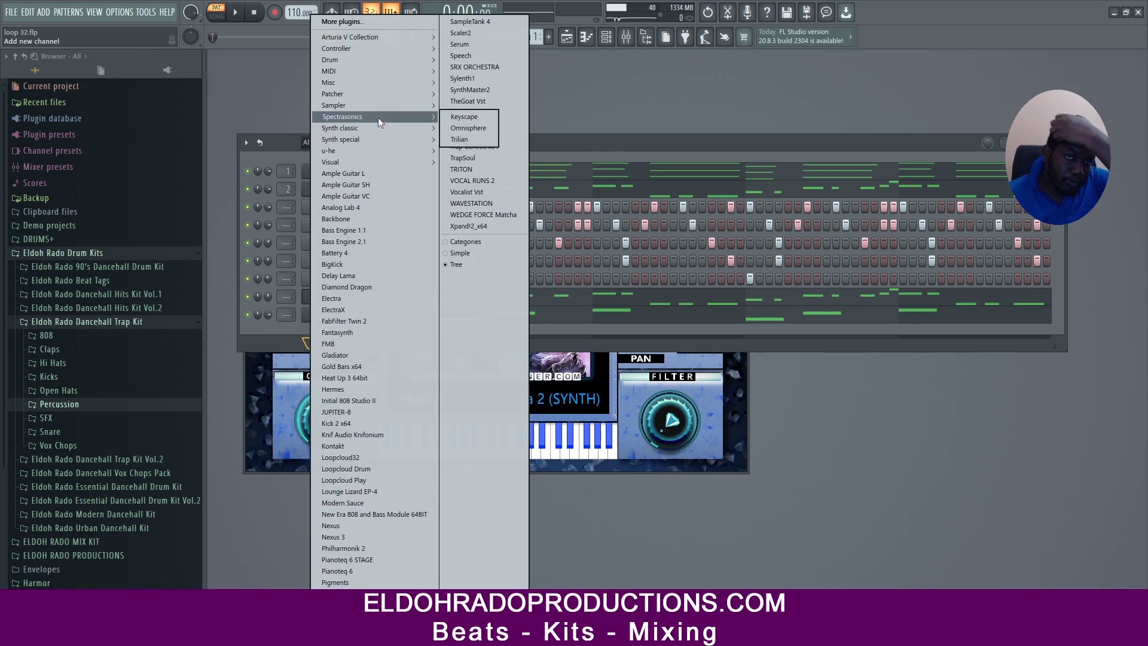
mouse_move(403, 36)
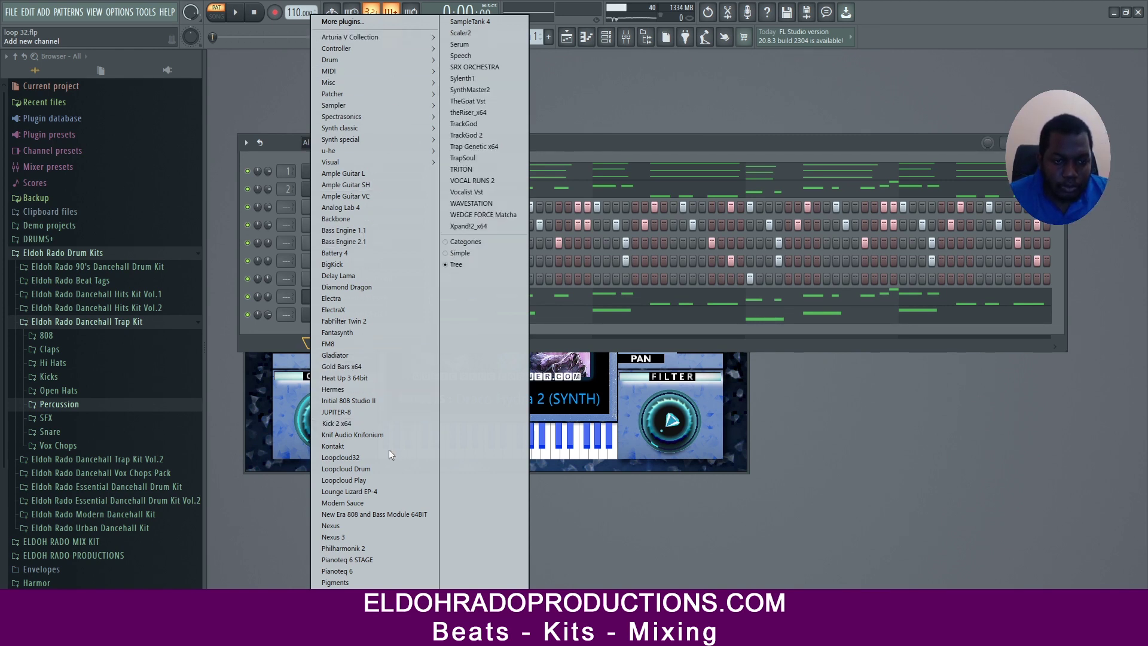
click(346, 377)
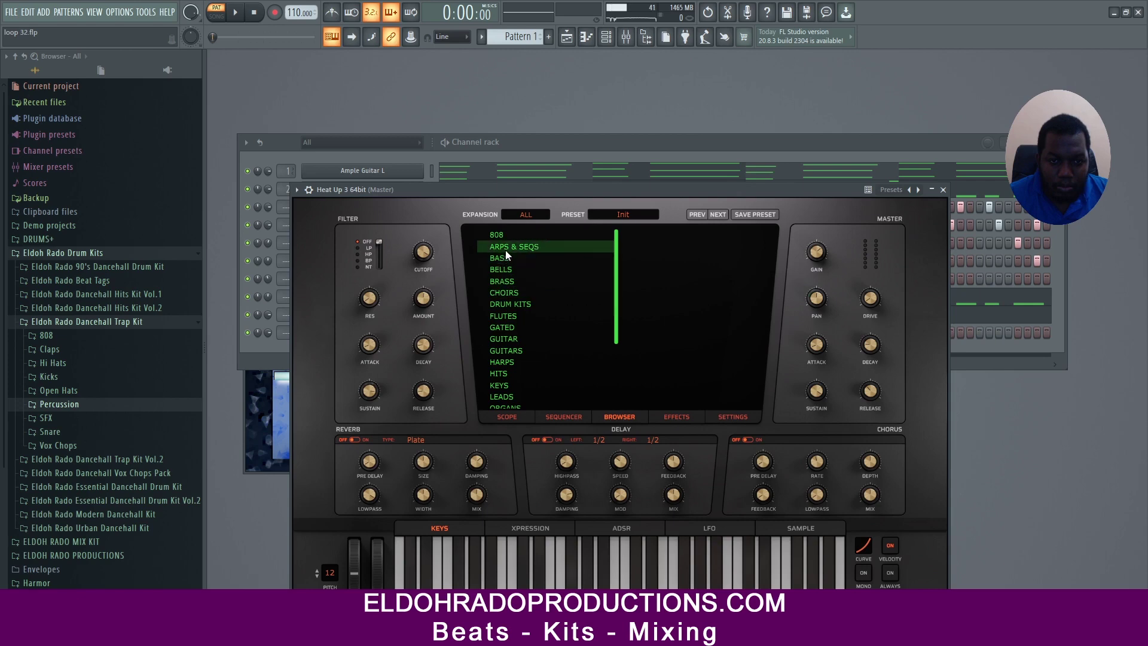
click(944, 190)
Step: Add a Nexus 3 channel and load the Arpeggio preset Origin 1 from the Factory Presets folder
right_click(384, 337)
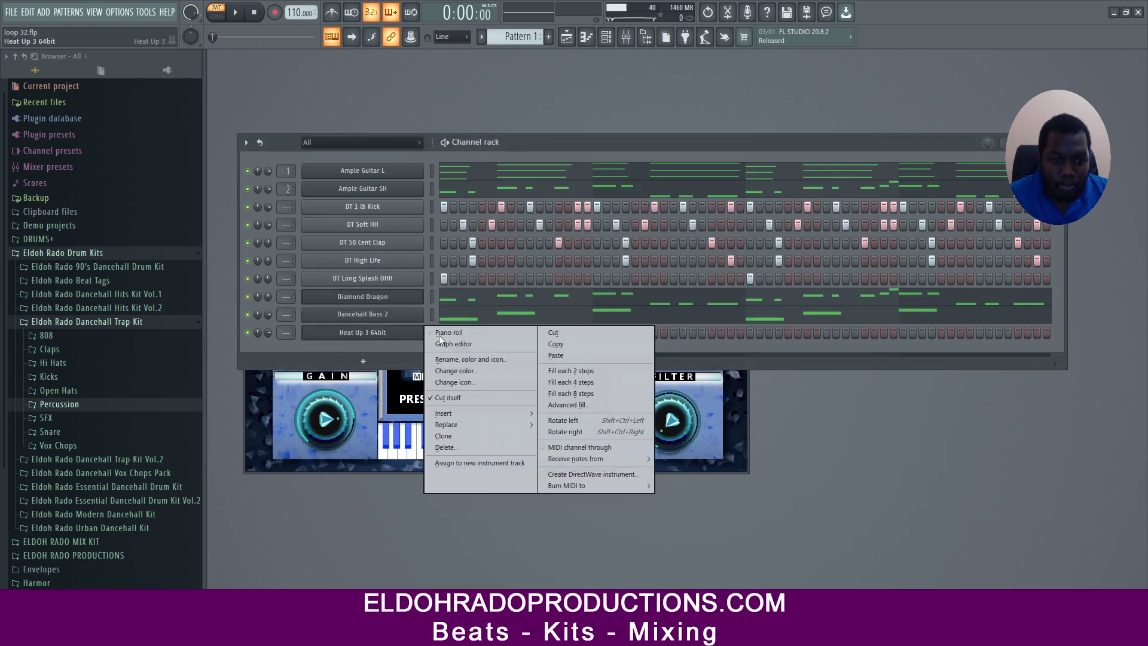
click(454, 361)
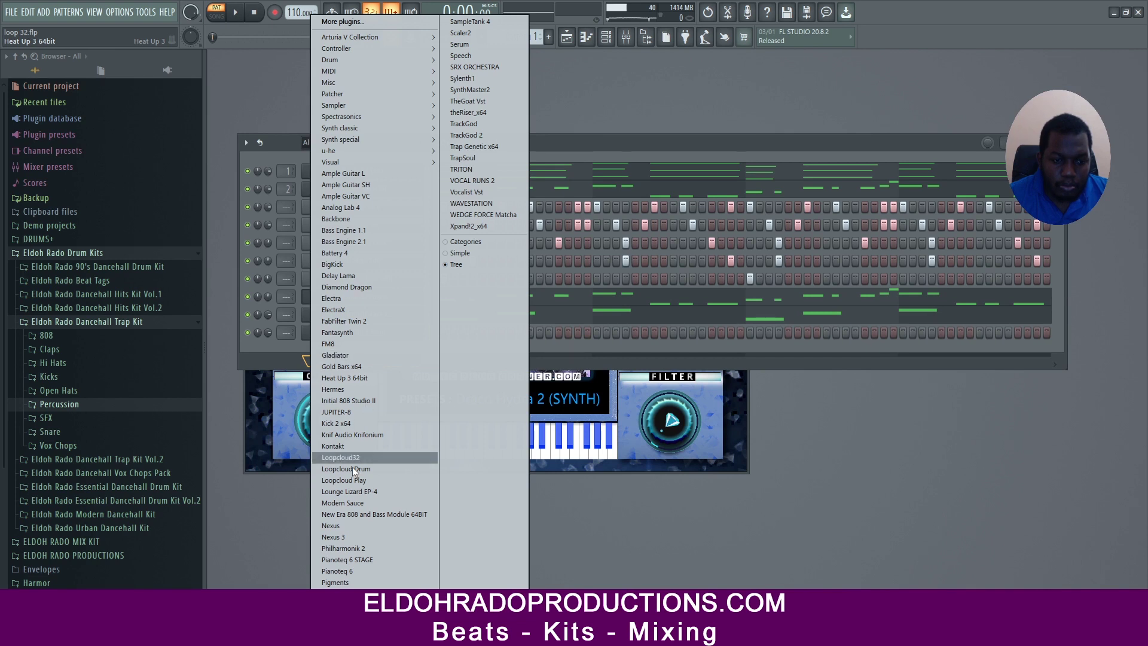
click(341, 536)
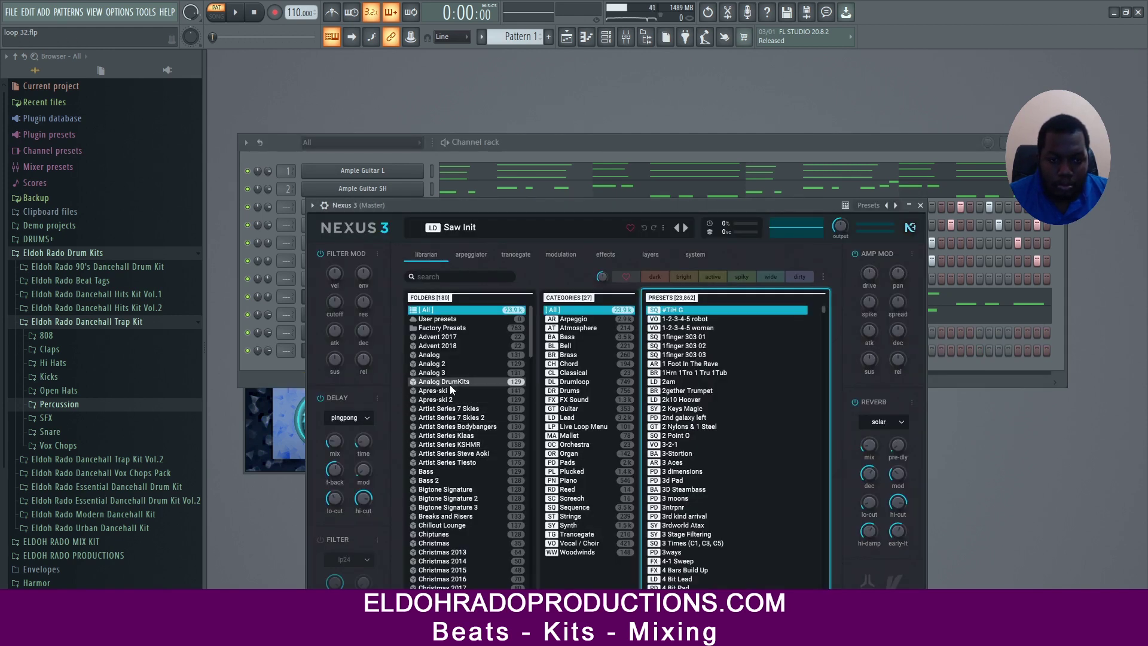
click(449, 328)
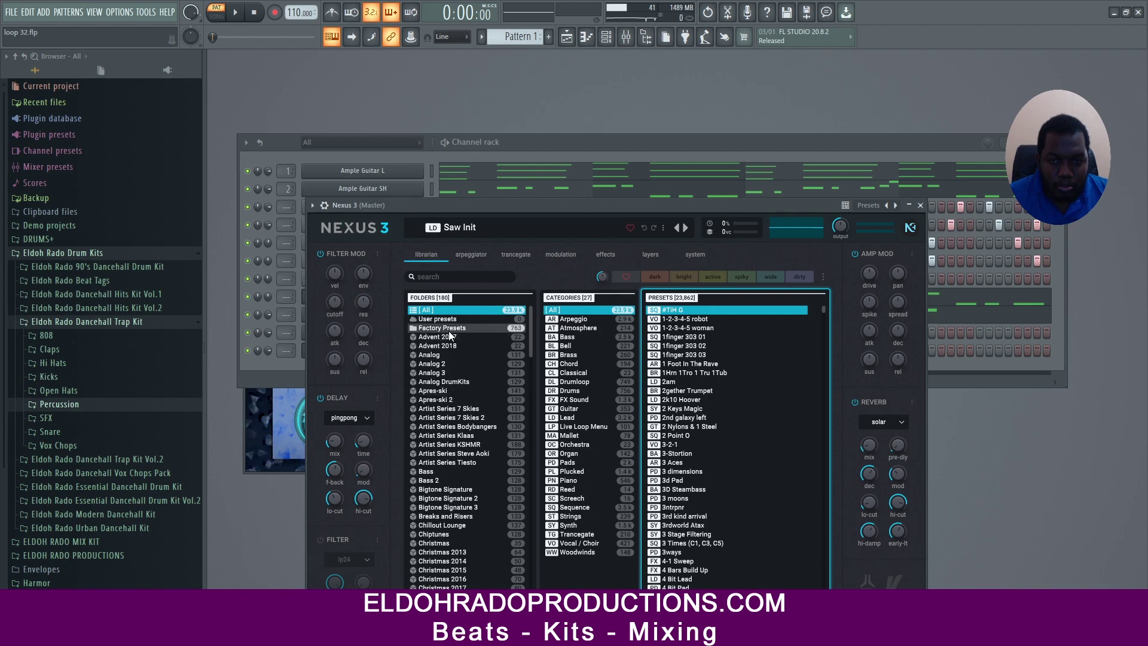
click(573, 320)
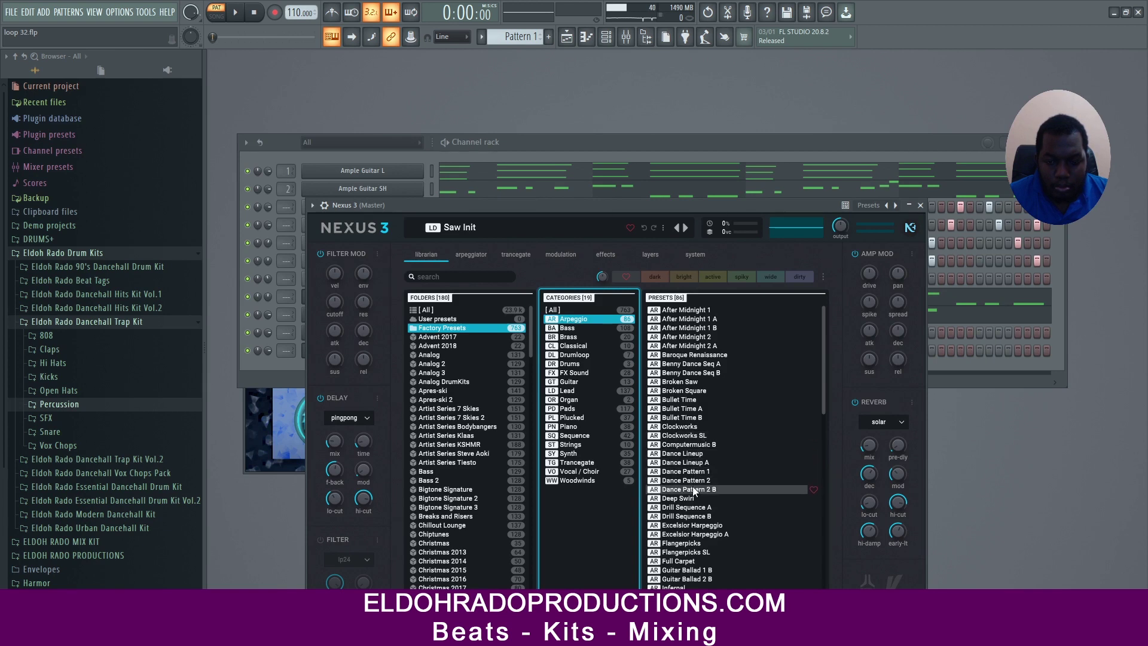
scroll(692, 490, down, 5)
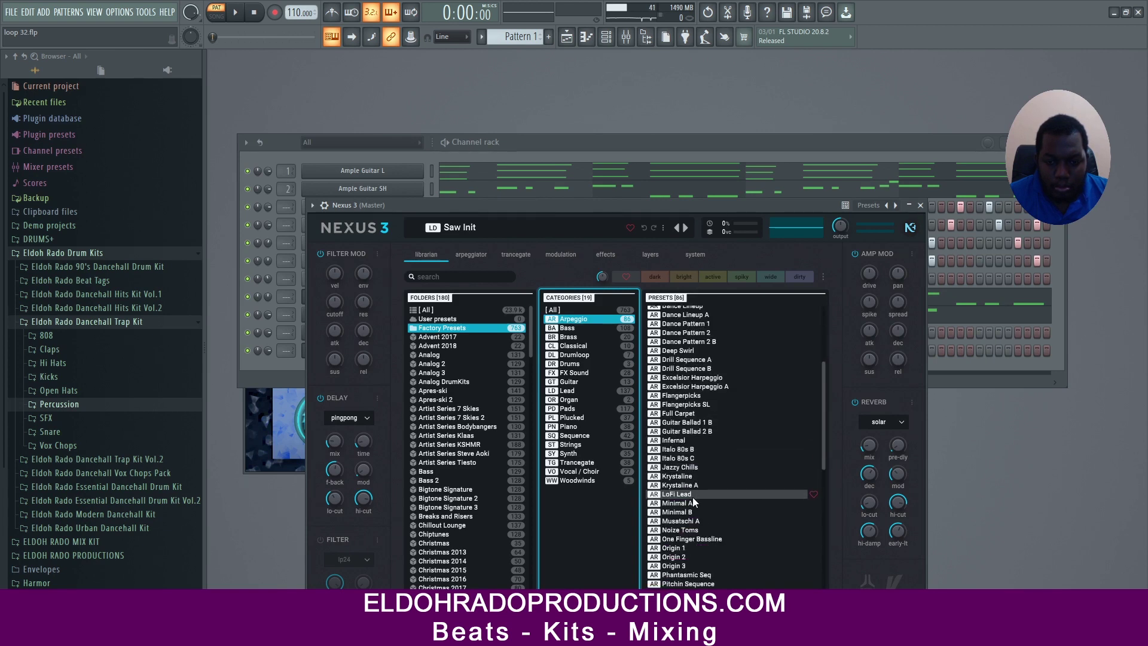
scroll(692, 498, down, 1)
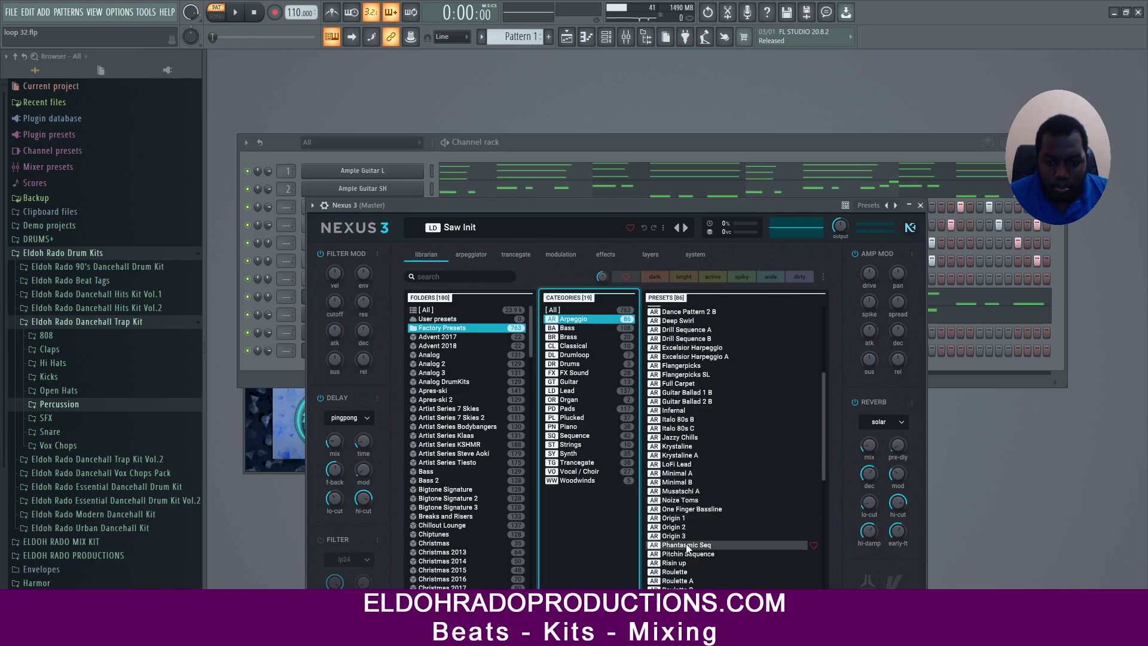
click(687, 519)
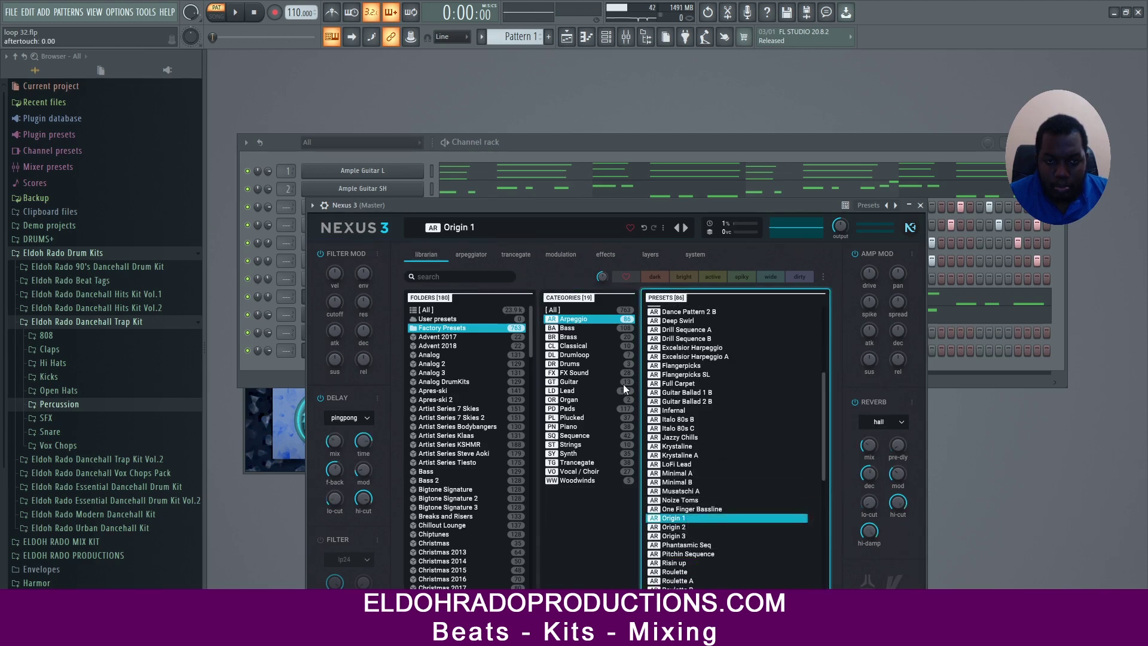
Step: Lower the Nexus 3 channel volume, then shrink its window and move it clear of the channel names
click(324, 205)
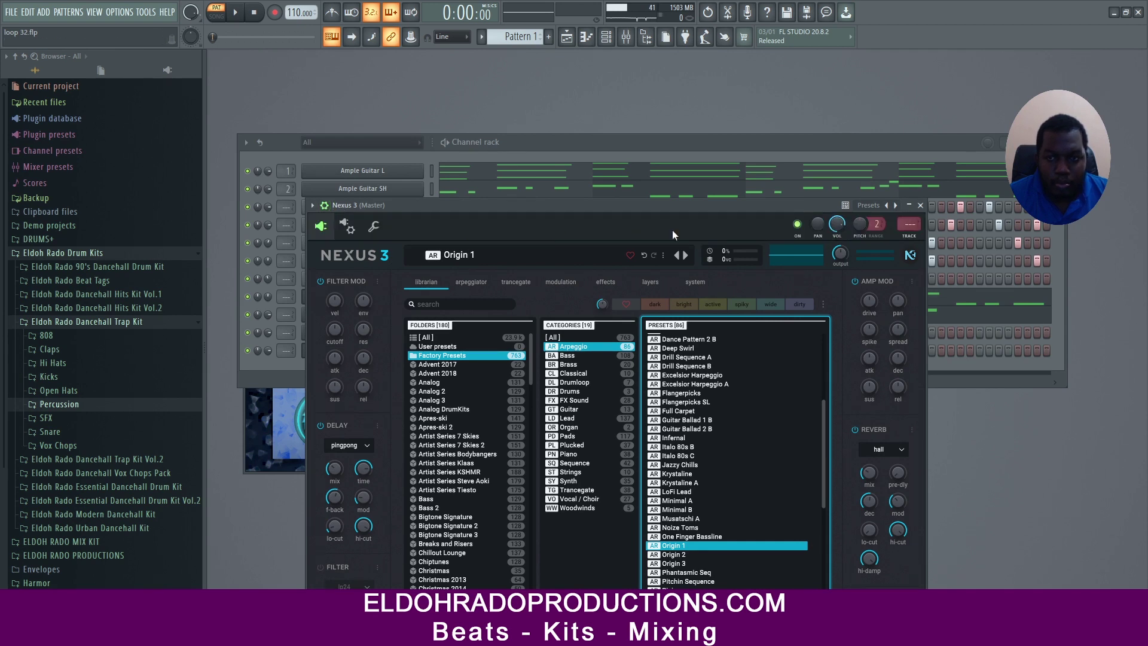
drag(834, 226, 834, 251)
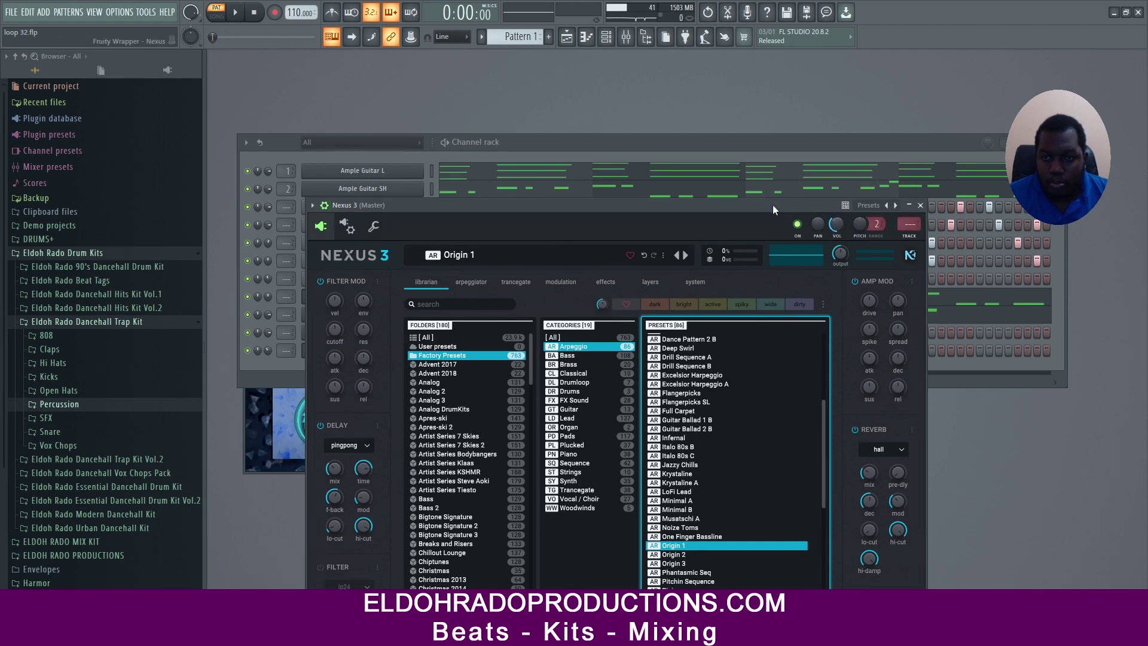
drag(772, 207, 821, 104)
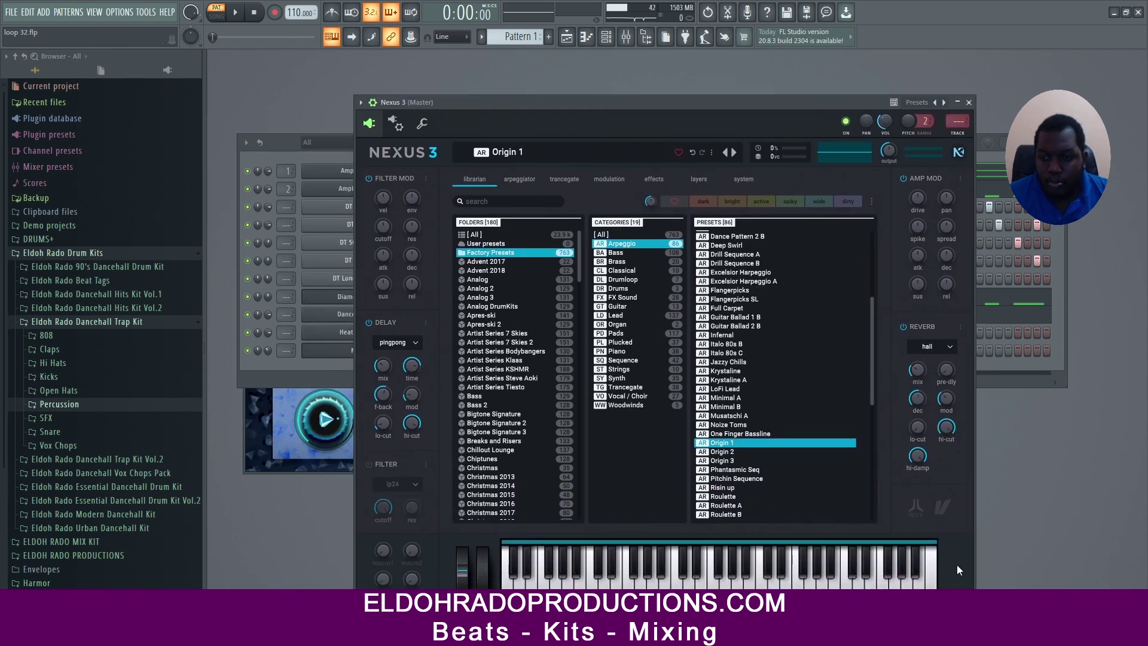
drag(969, 588, 797, 478)
drag(522, 102, 614, 109)
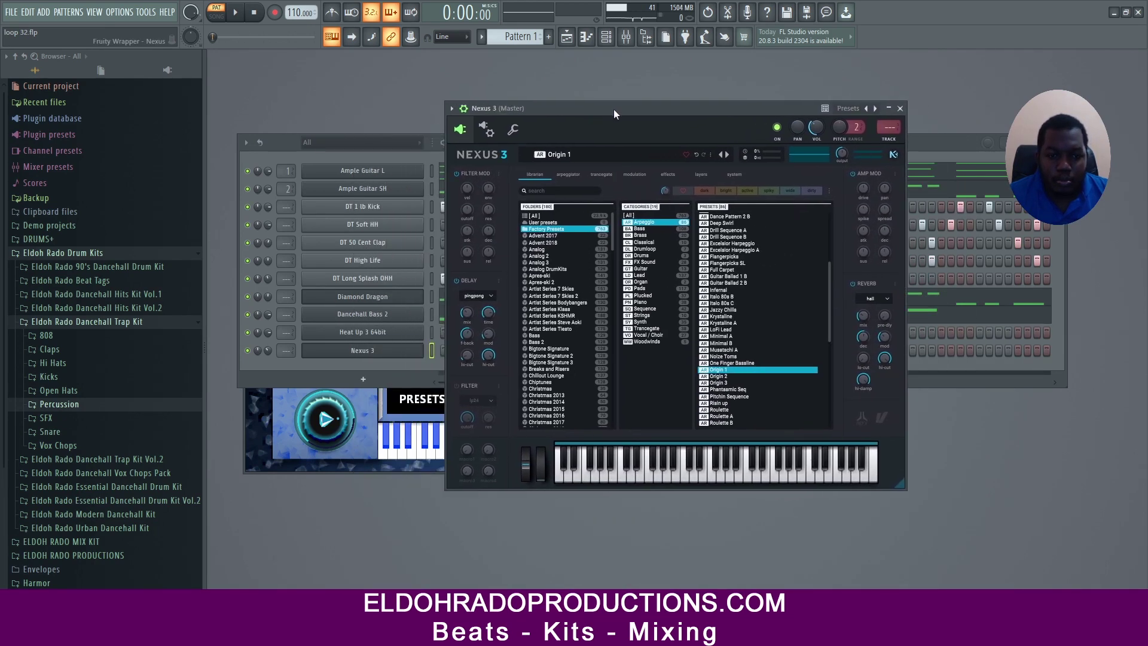
Step: Lock the active/mute state of the Ample Guitar L and Ample Guitar SH channels
right_click(248, 172)
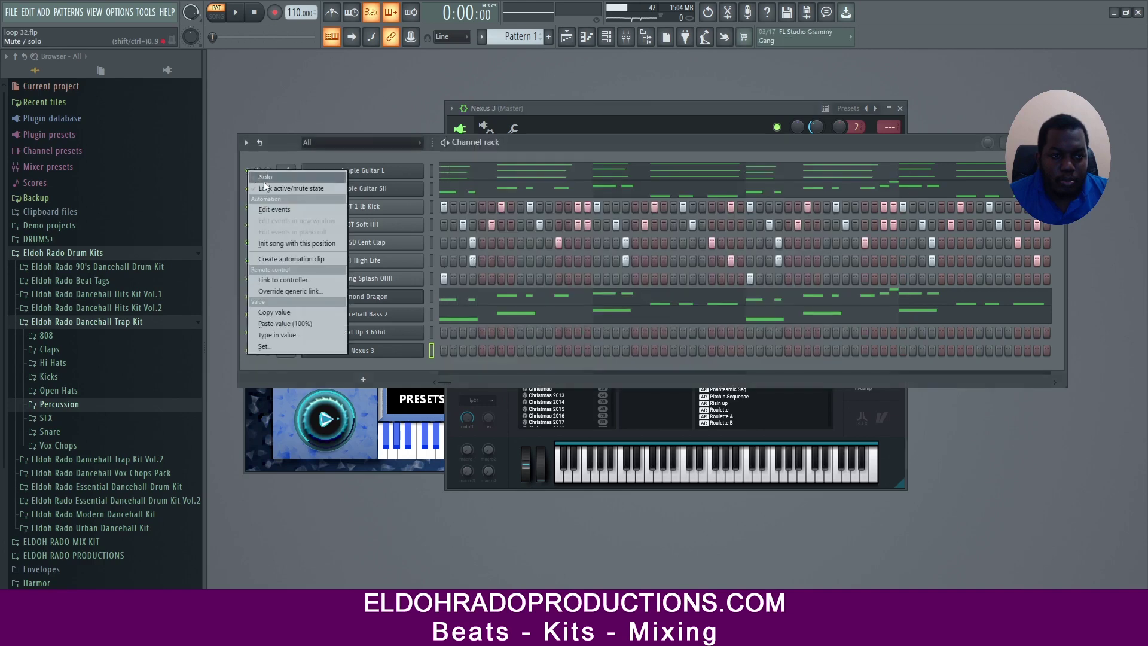
click(266, 187)
right_click(248, 188)
click(278, 209)
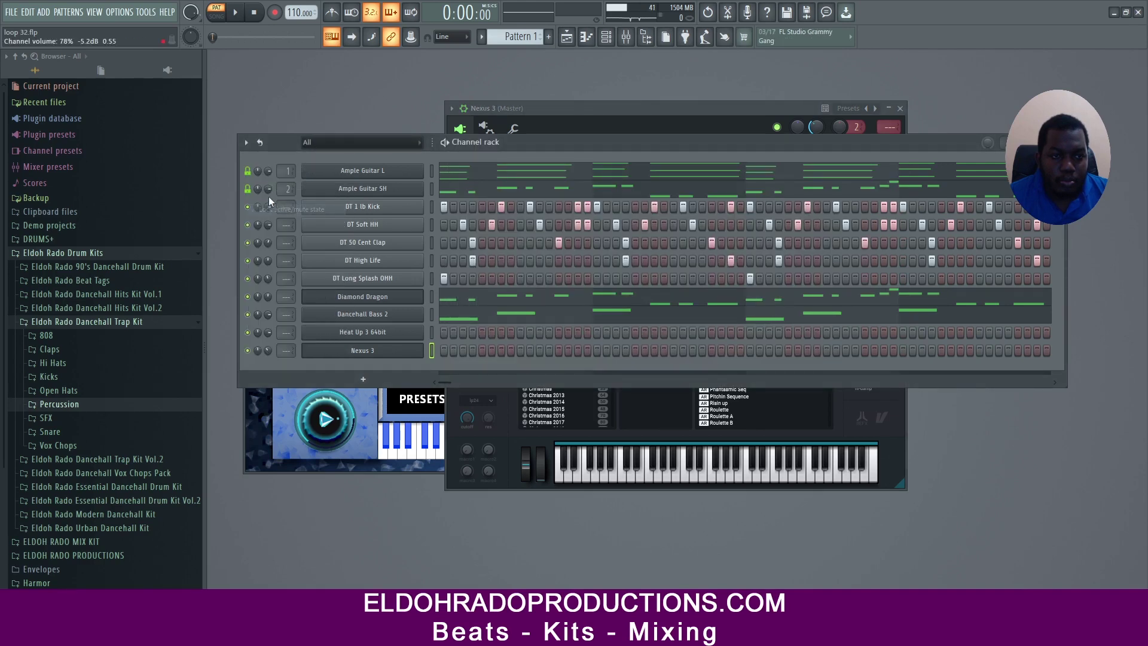
Step: Copy the Ample Guitar L notes into the Nexus 3 channel and solo Nexus 3
right_click(396, 170)
click(556, 183)
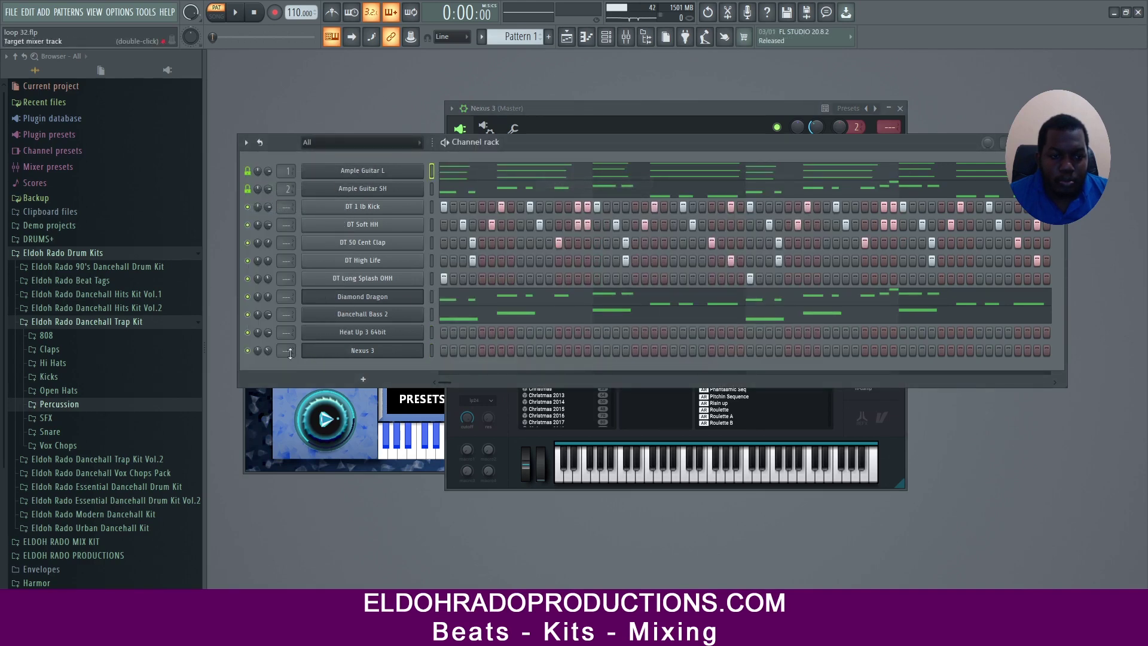
right_click(248, 351)
click(297, 360)
right_click(358, 351)
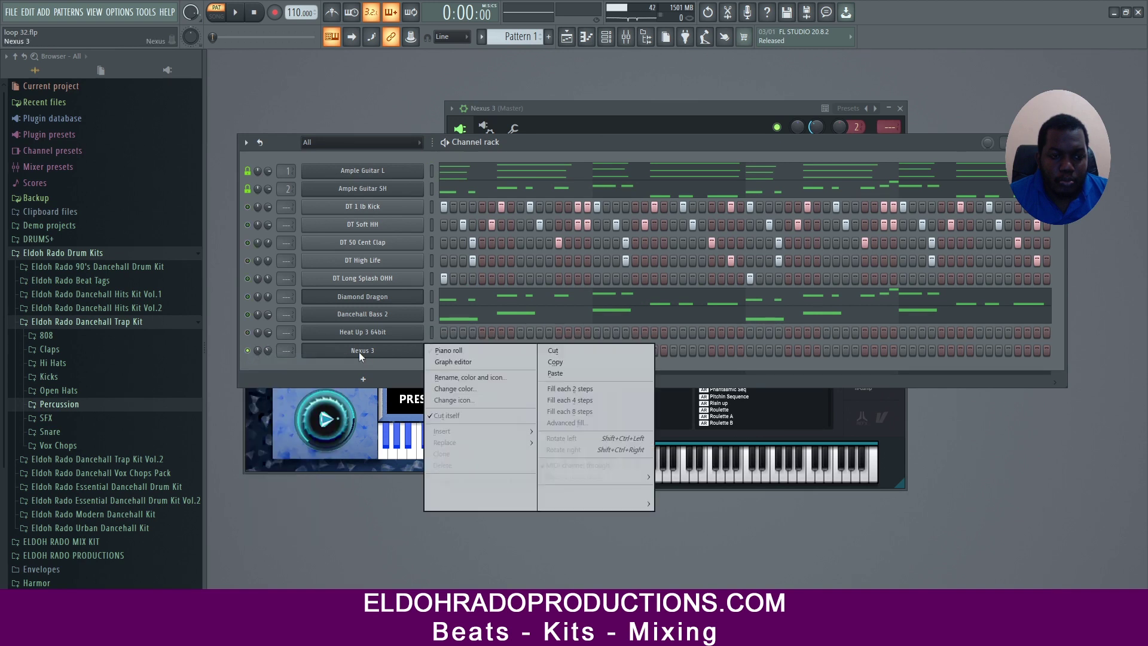
click(554, 374)
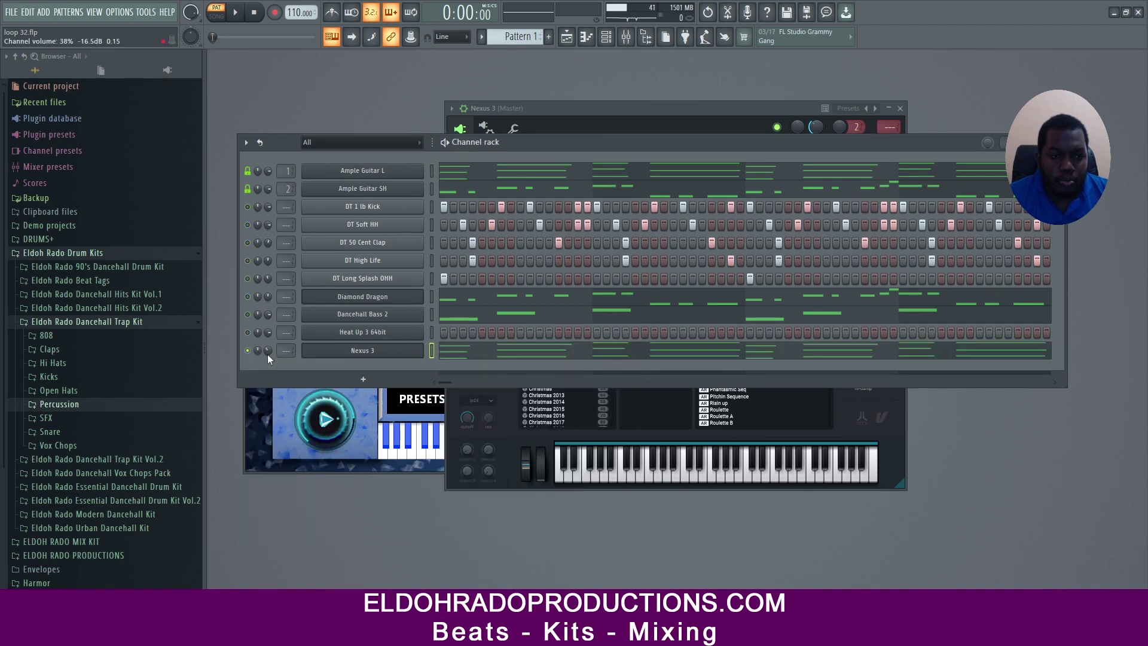
Step: Play the pattern and raise all Nexus 3 notes by one octave in the piano roll
key(space)
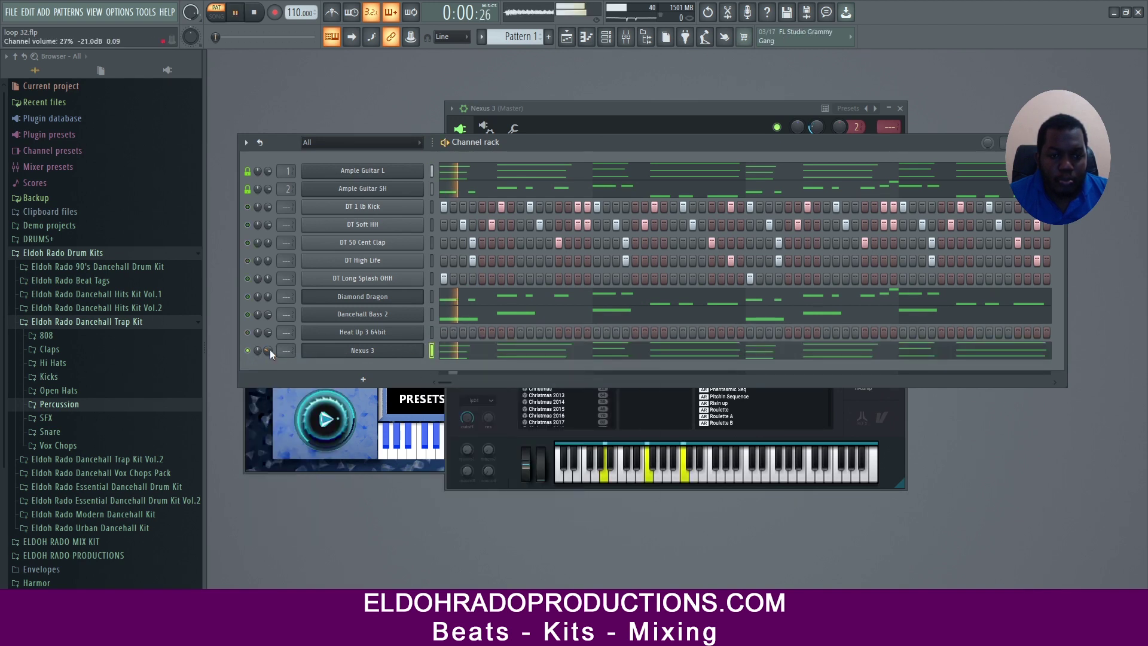
right_click(378, 358)
click(436, 350)
key(ctrl+a)
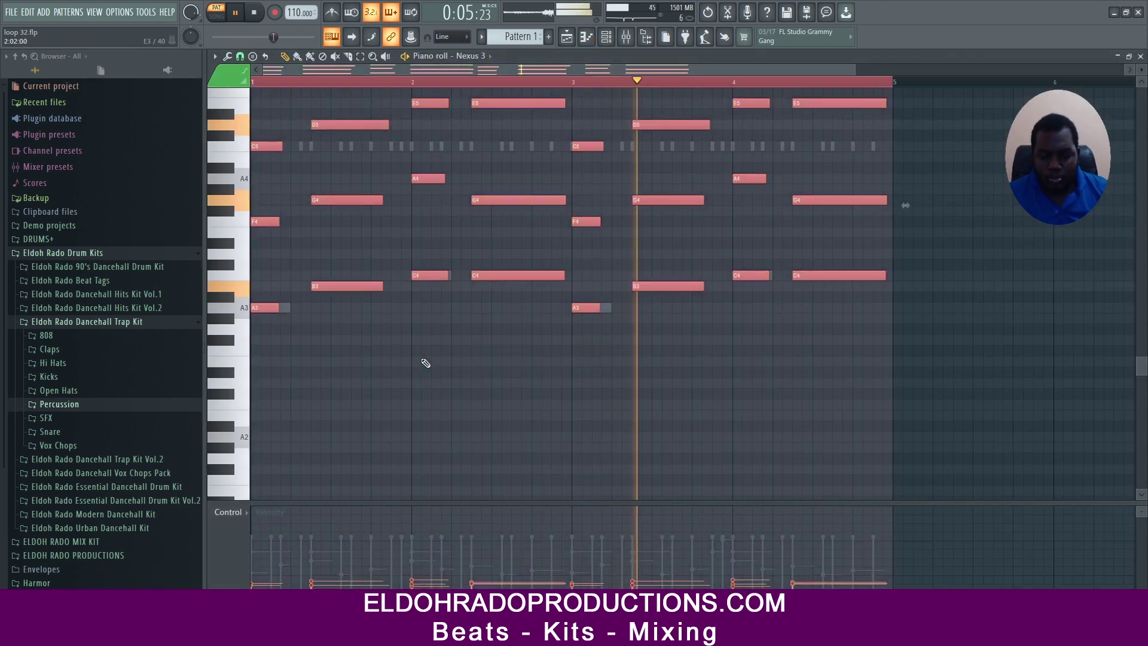
key(ctrl+Up)
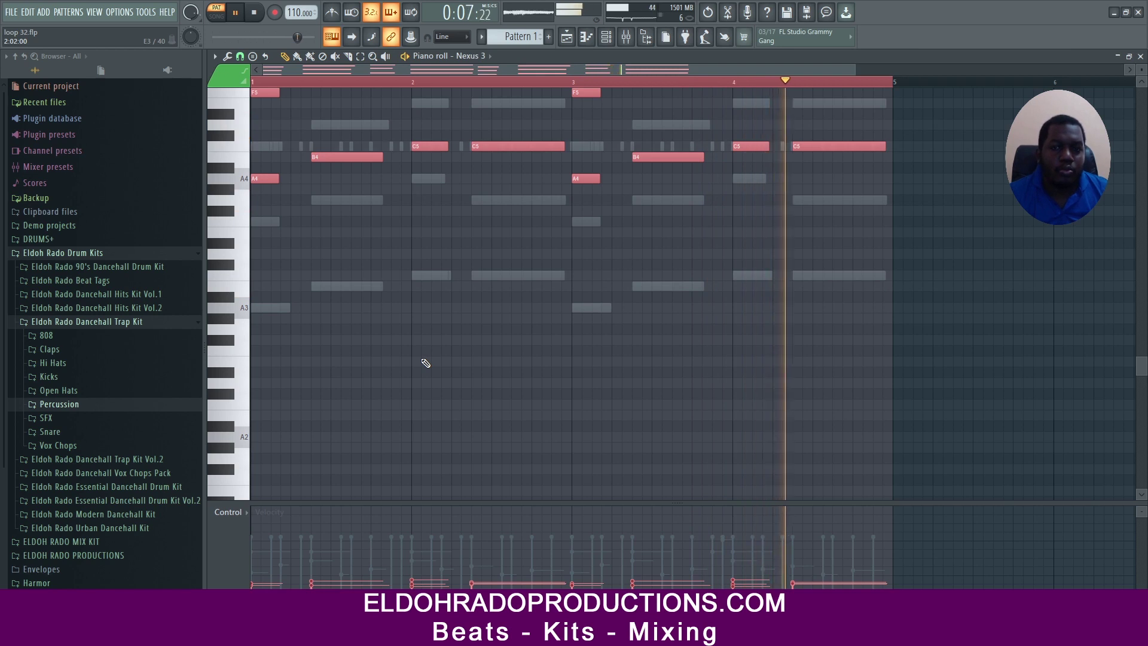
scroll(425, 363, up, 5)
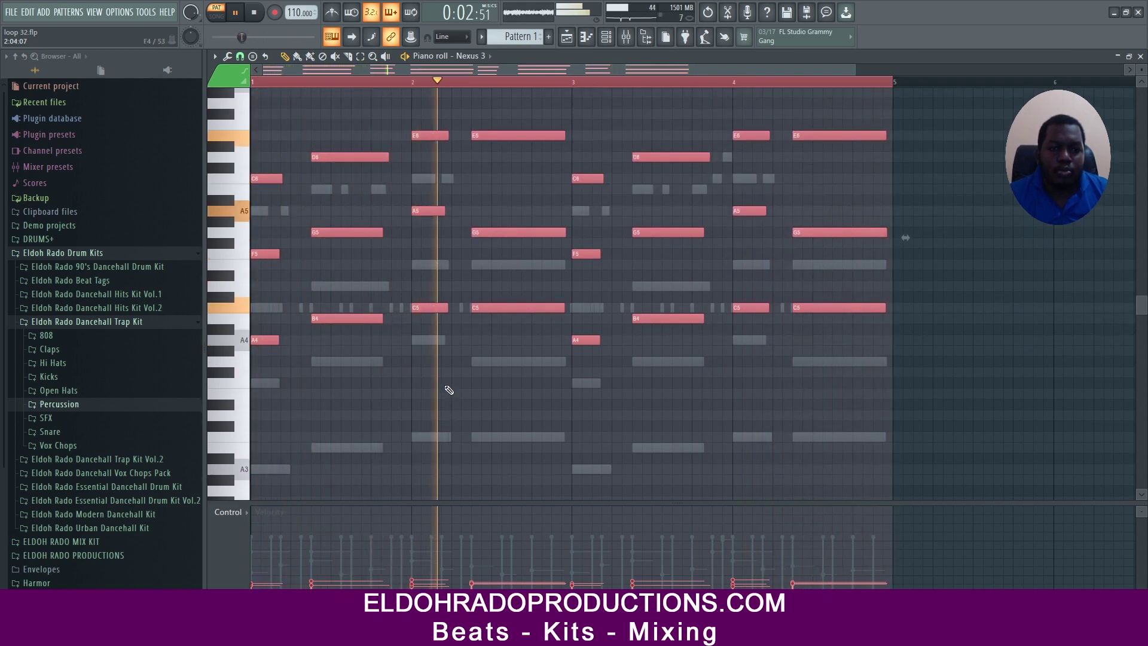
key(ctrl+d)
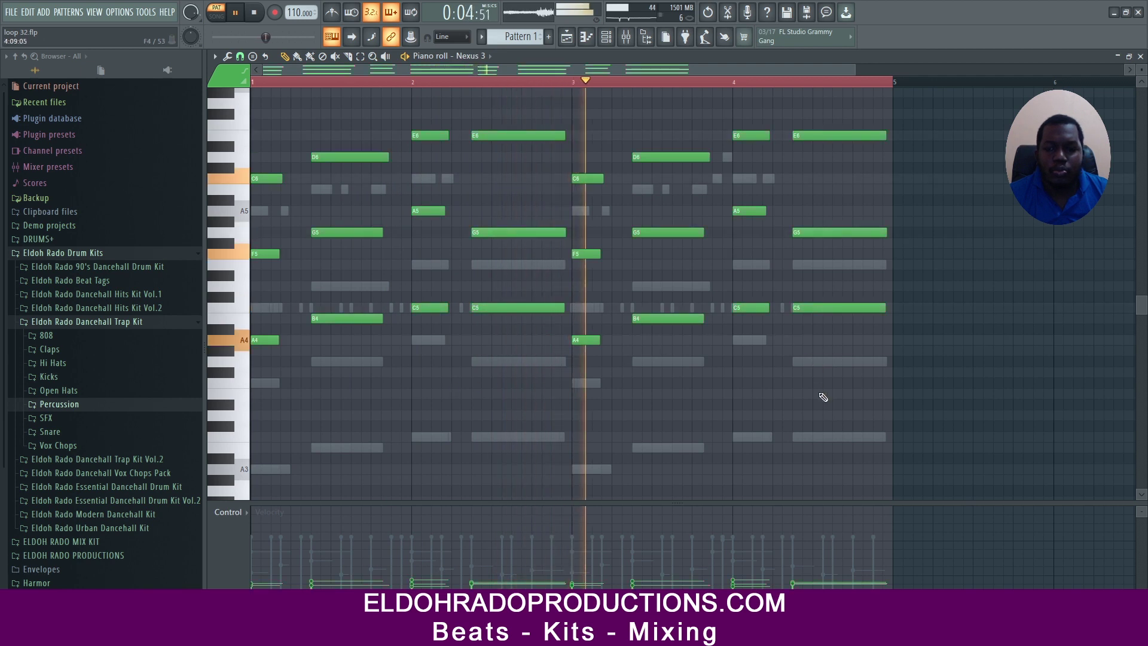
Step: Raise the lowest Nexus 3 chord notes (A4, B4 and C5) by one octave and close the piano roll
drag(824, 397, 257, 305)
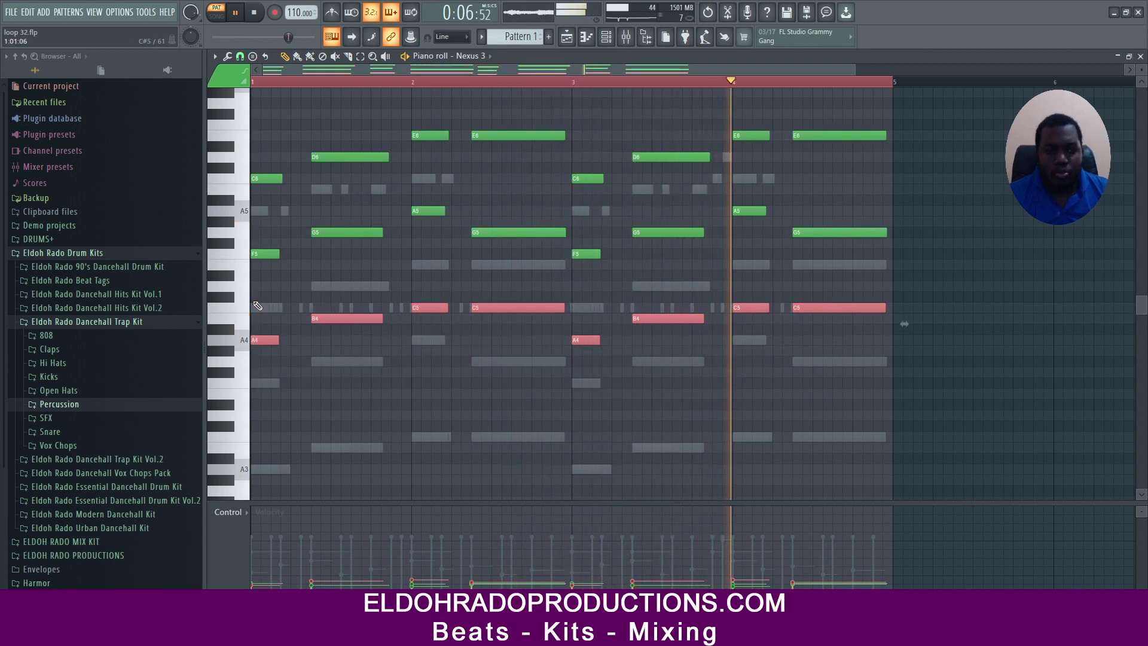
key(ctrl+Up)
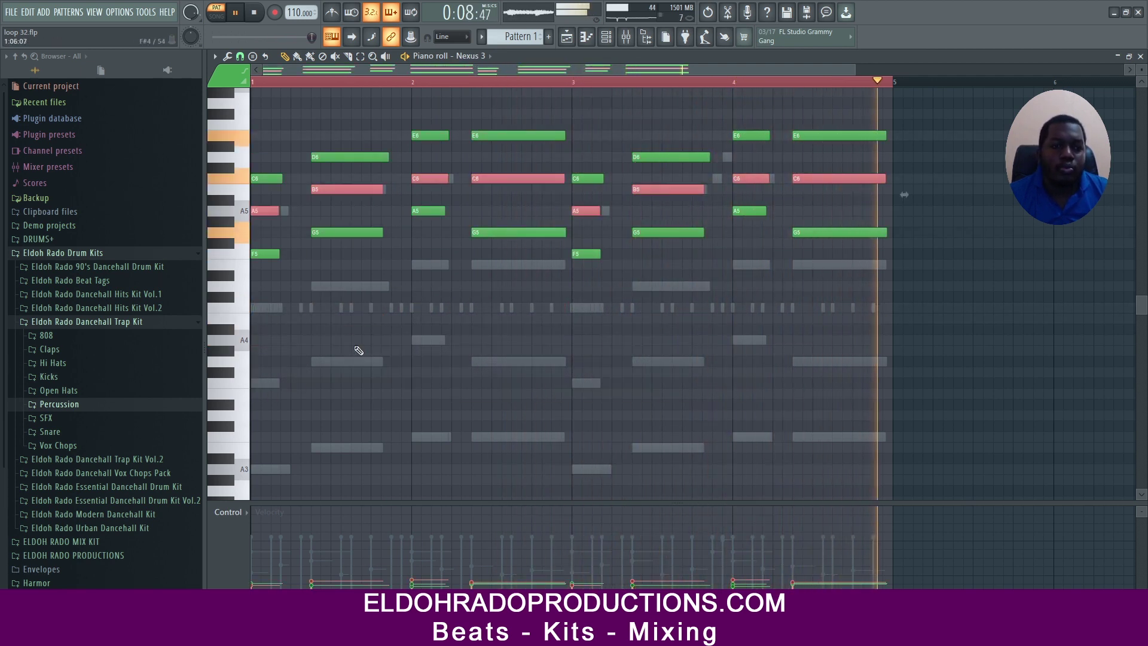
key(ctrl+d)
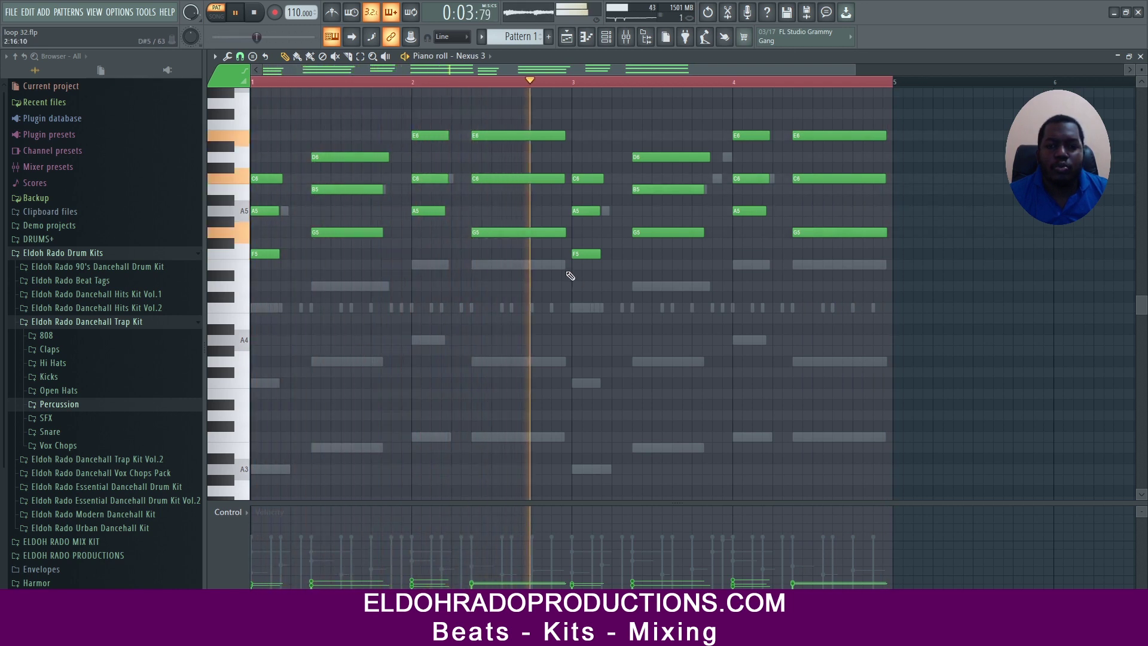
click(1140, 56)
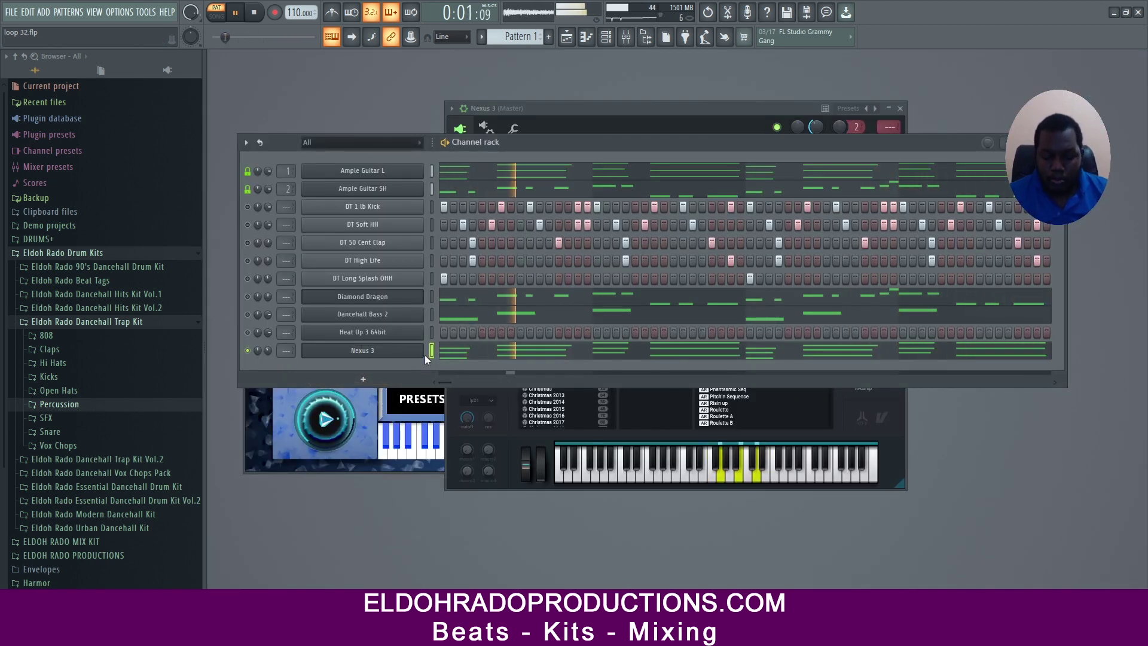
Step: Move the Nexus 3 channel up the rack to directly below Ample Guitar SH
key(alt+Up)
key(alt+Up)
key(alt+Up)
key(alt+Up)
key(alt+Up)
key(alt+Up)
key(alt+Up)
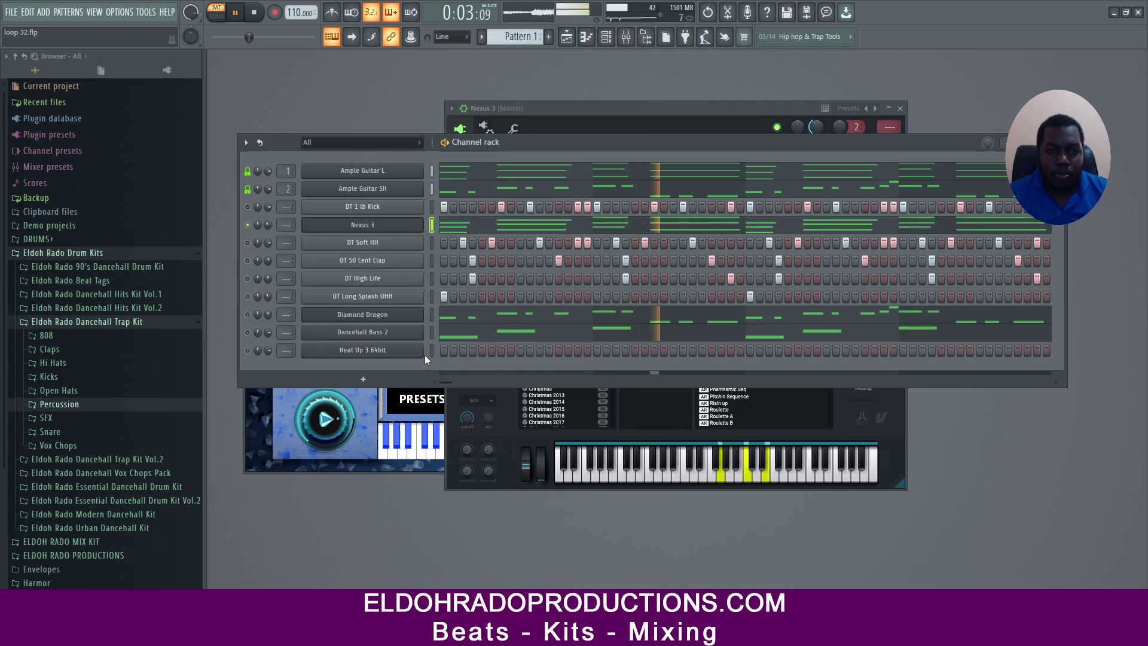
key(alt+Up)
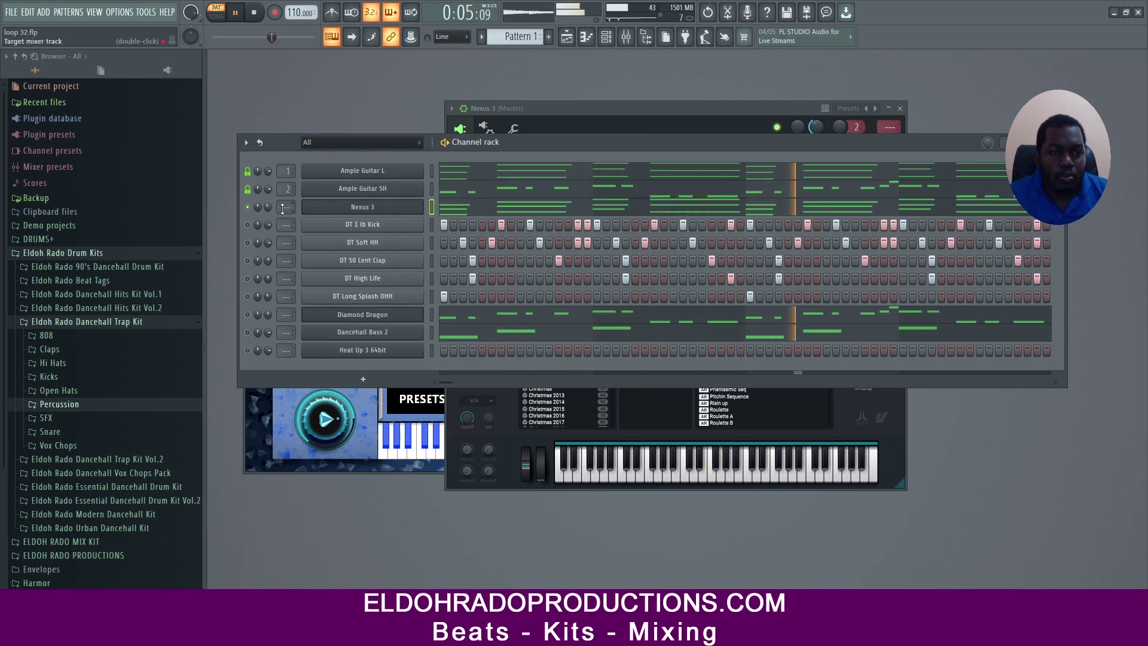
Step: Route the Nexus 3 channel to mixer track 3 and unsolo it so all channels play
scroll(282, 209, up, 2)
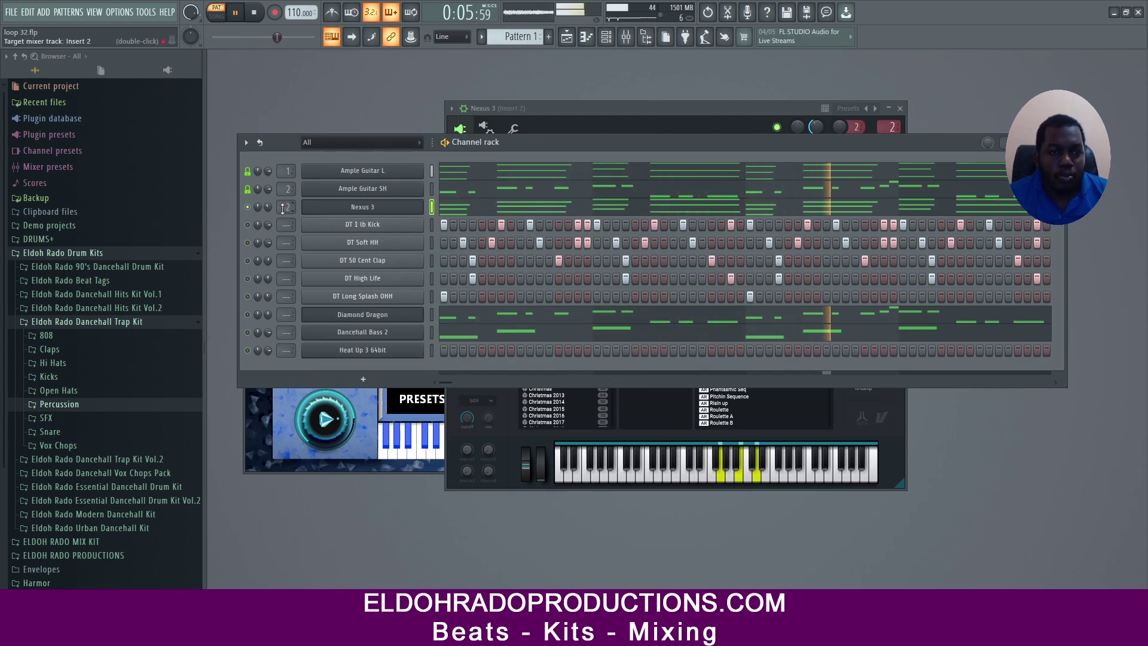
right_click(252, 207)
click(257, 217)
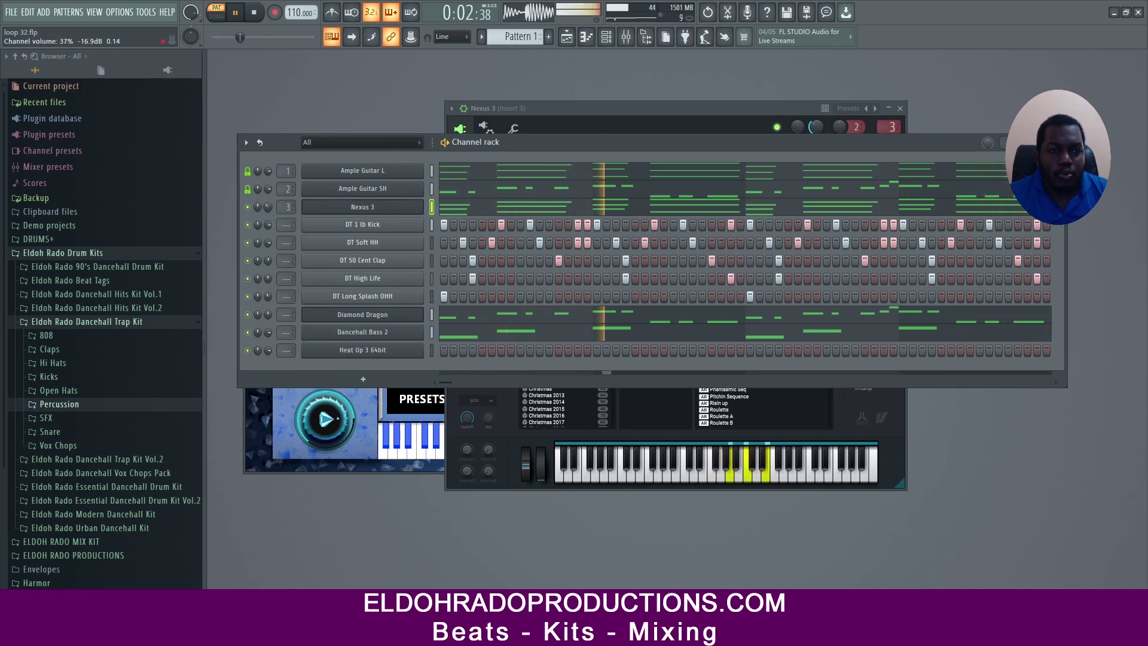
Step: Lower the Nexus 3 channel volume to 32%, solo the channel and bring its plugin window forward
scroll(263, 207, down, 3)
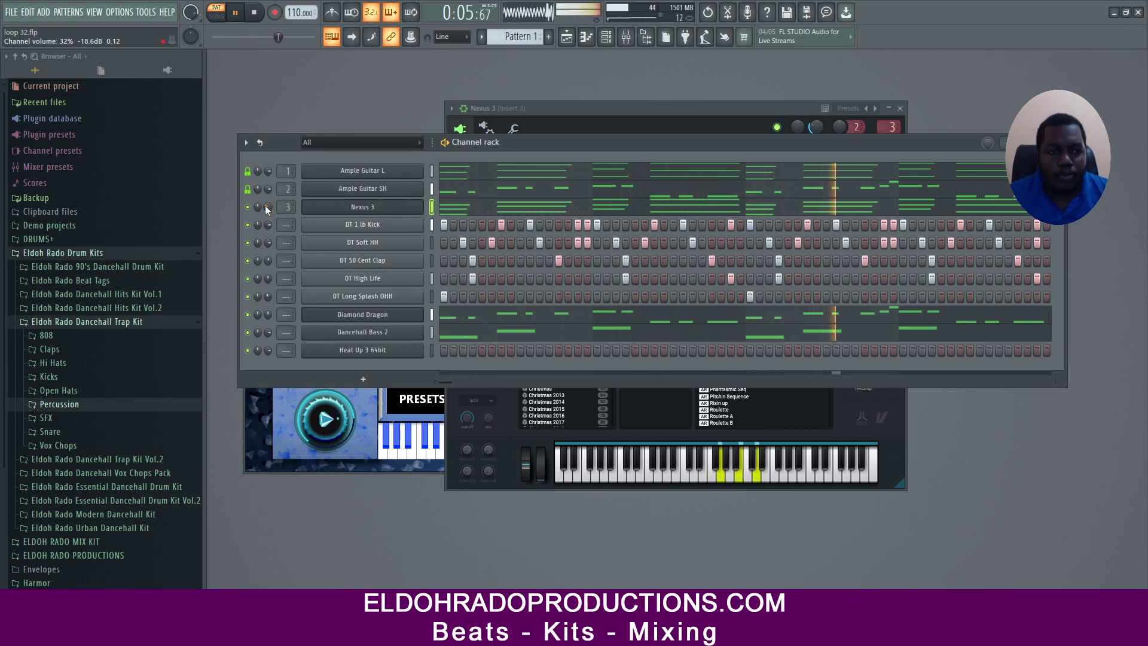
right_click(247, 207)
click(259, 214)
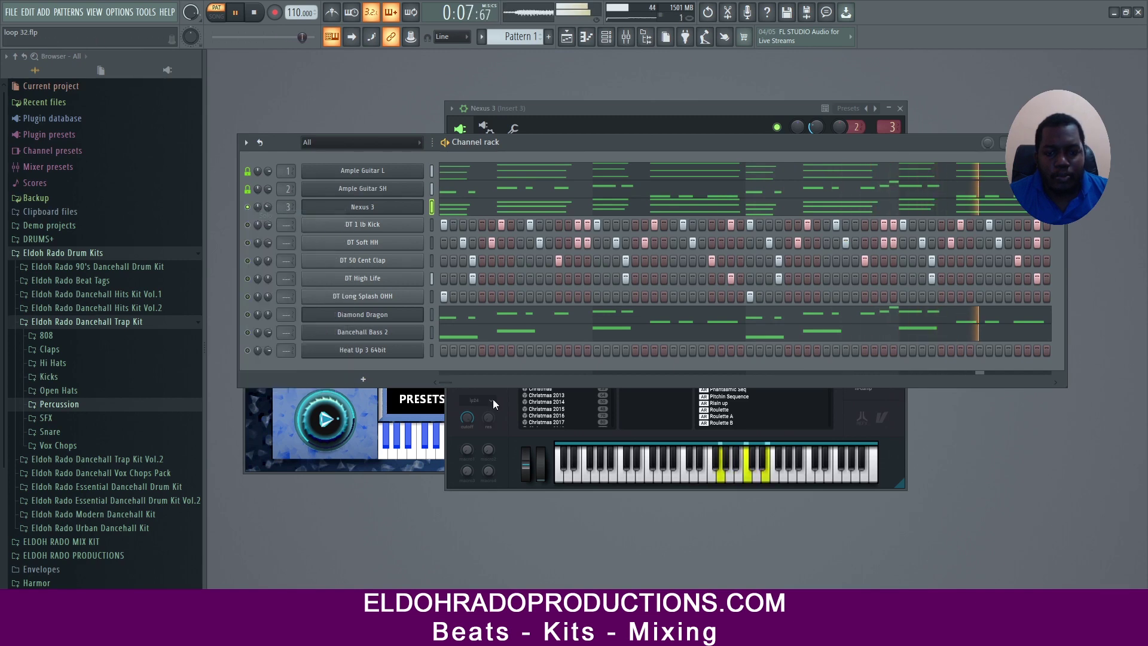
click(500, 437)
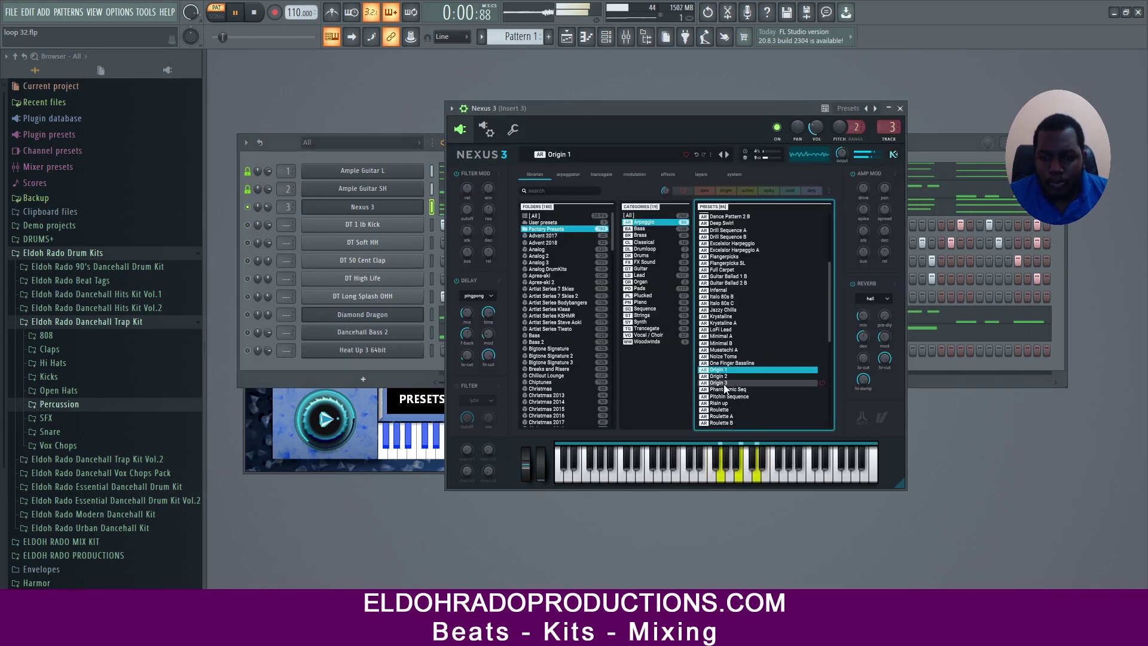
Step: Mark the Nexus 3 arpeggio presets Origin 1, Origin 2 and Origin 3 as favourites while auditioning them
click(822, 369)
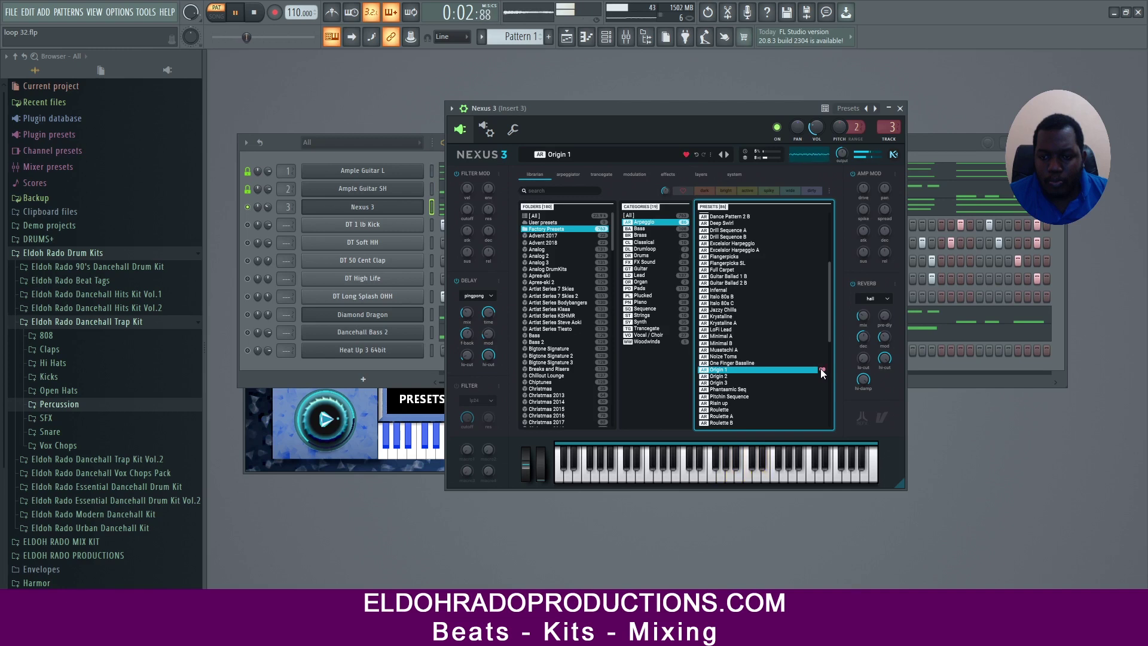
click(734, 376)
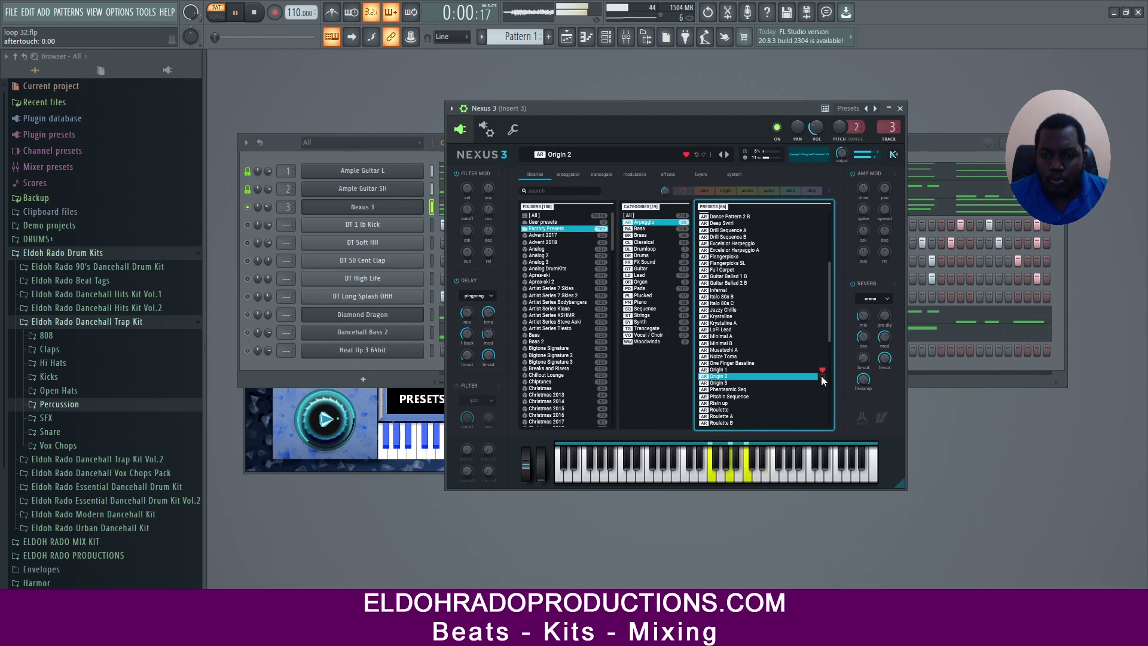
click(821, 376)
click(715, 383)
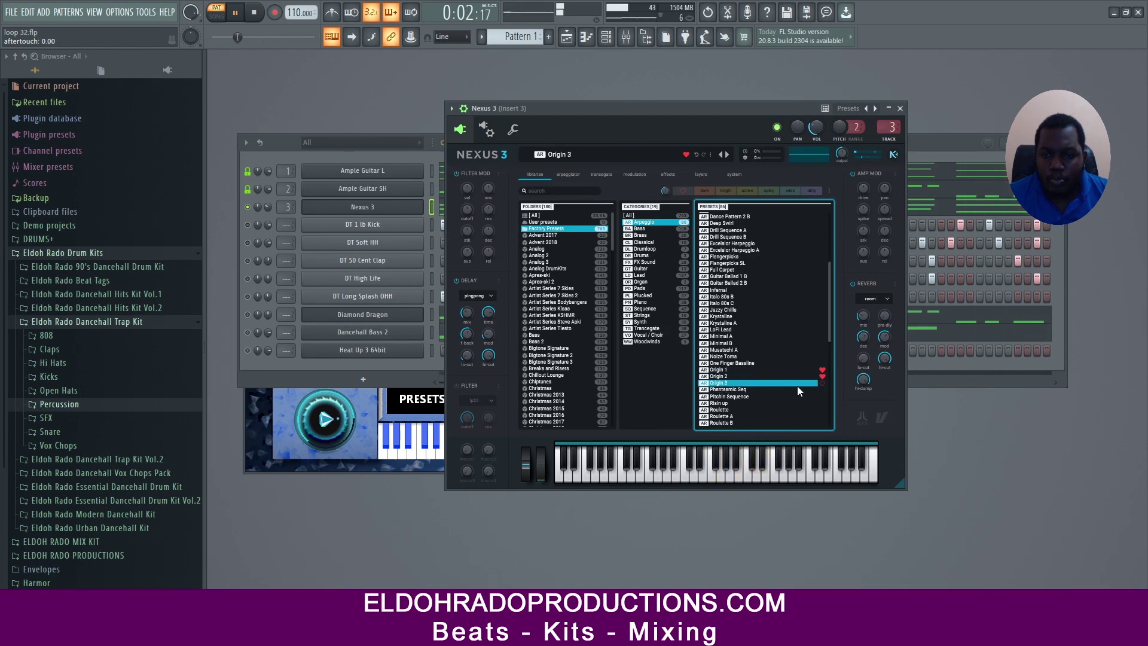
click(822, 383)
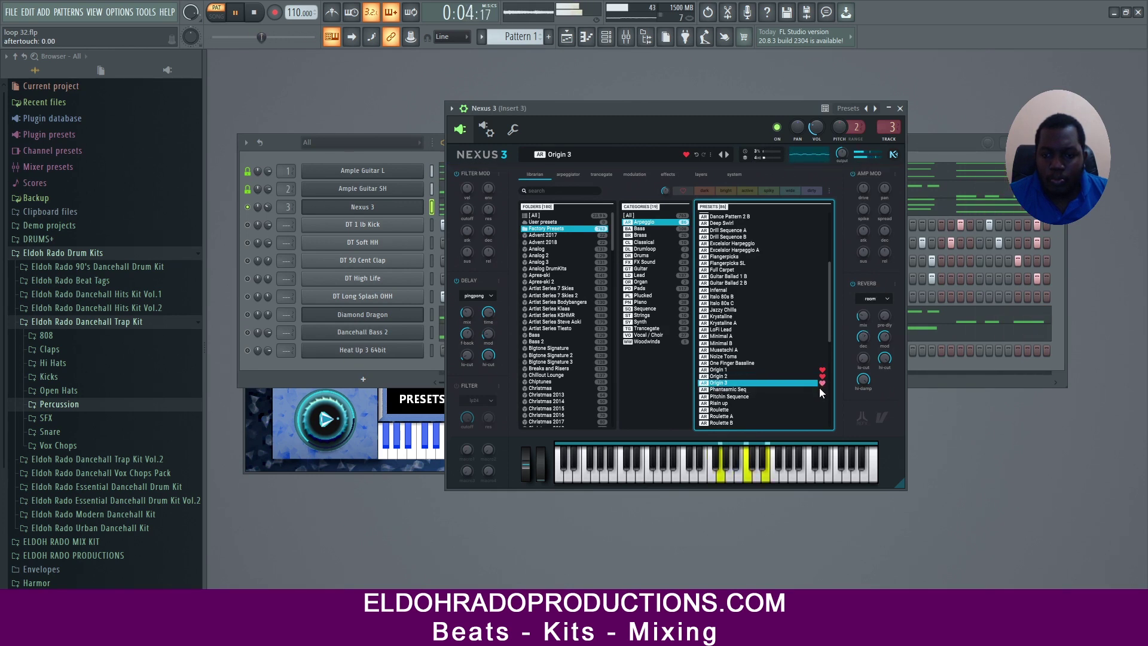
Step: Audition the next arpeggio presets, load Pitchin Sequence and set its arpeggiator range to 3 octaves
click(730, 391)
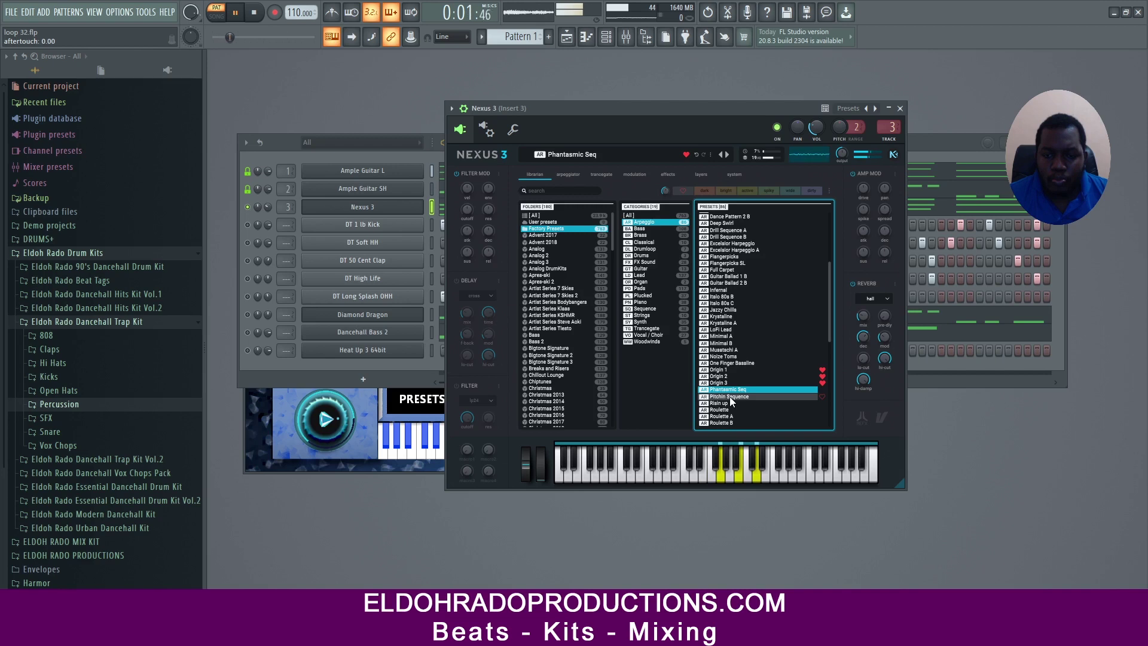
click(729, 396)
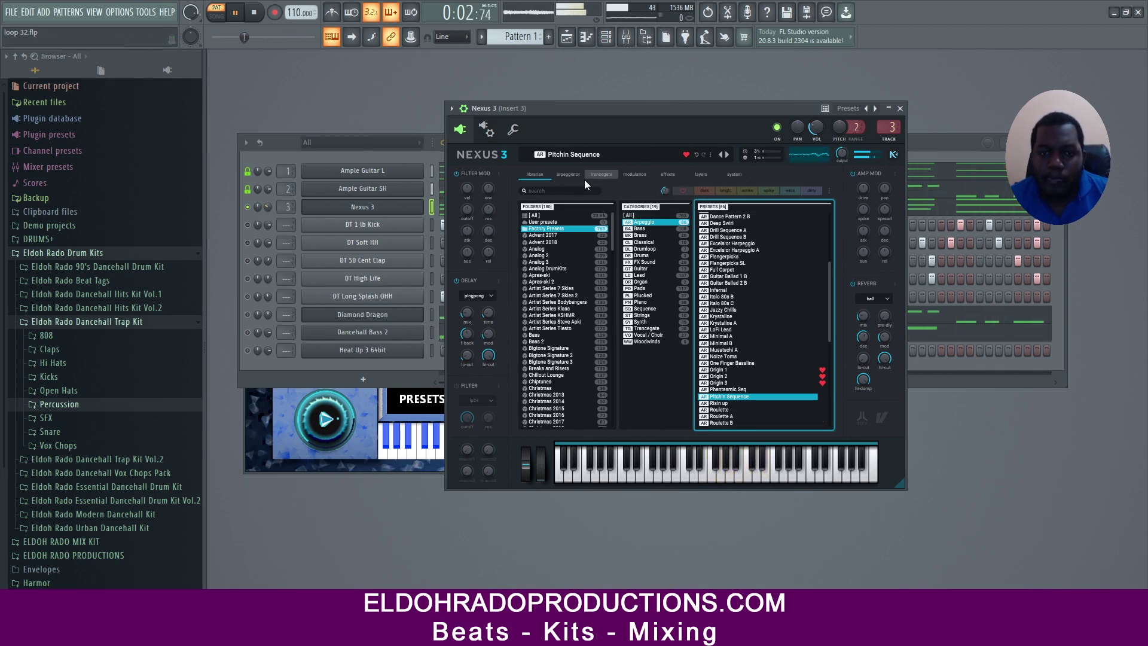
click(569, 174)
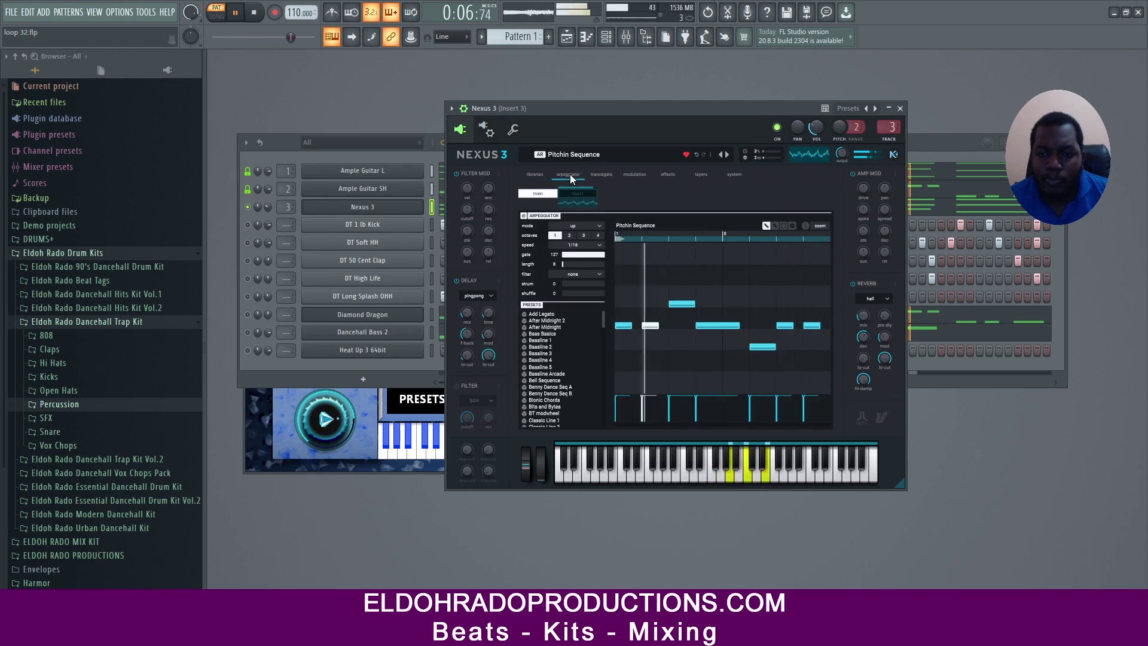
click(570, 235)
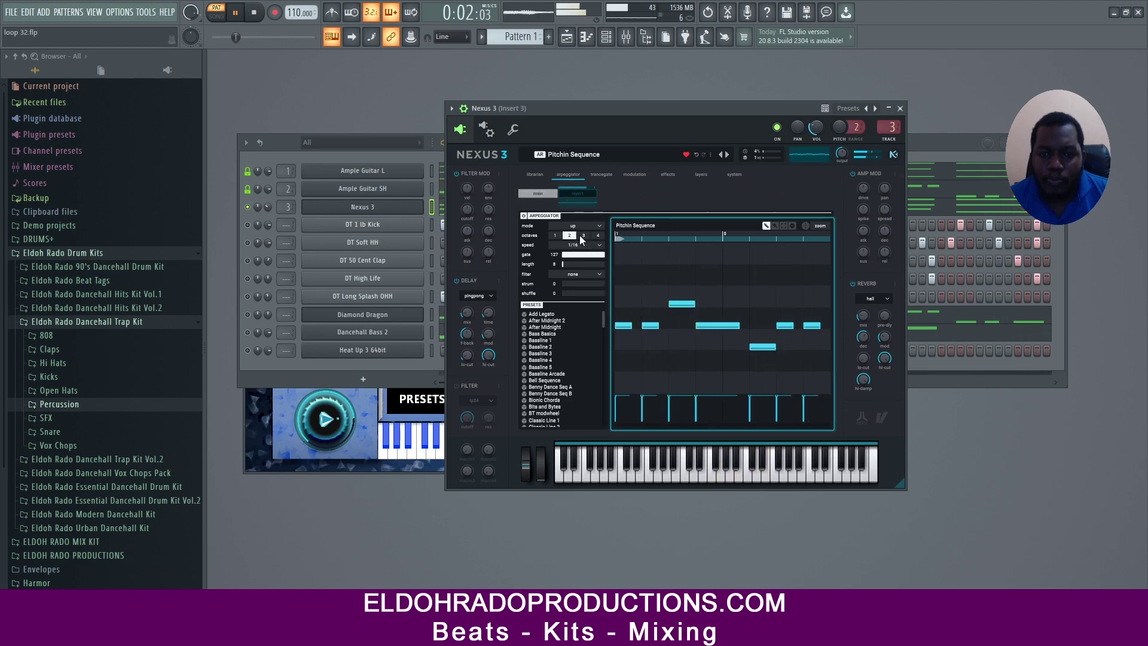
click(597, 236)
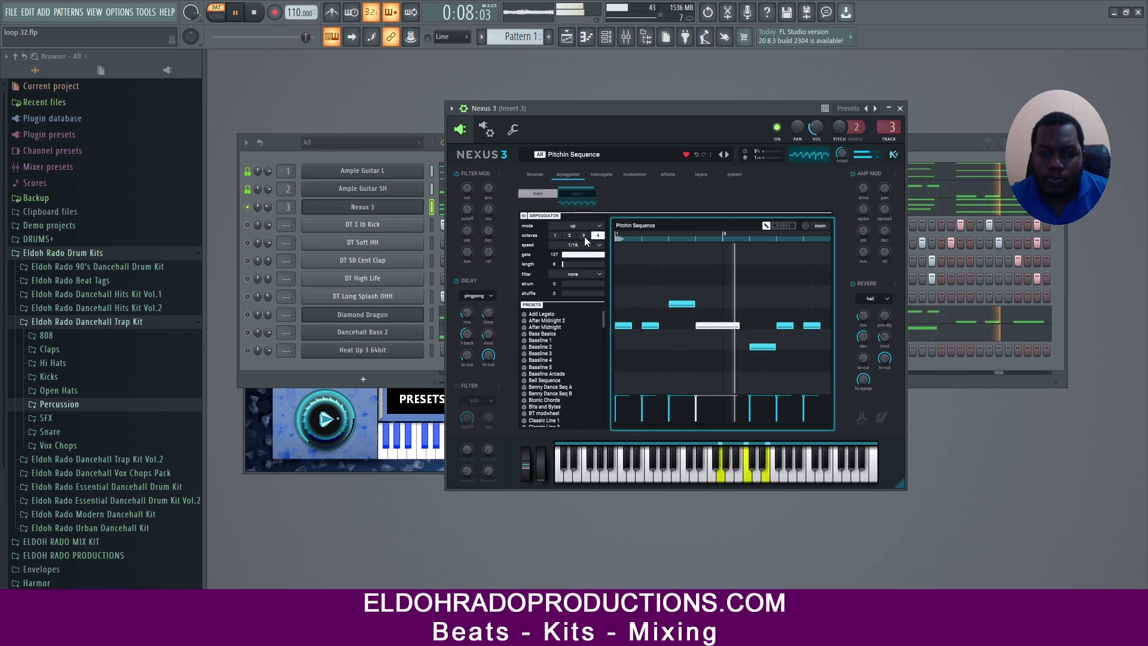
click(584, 236)
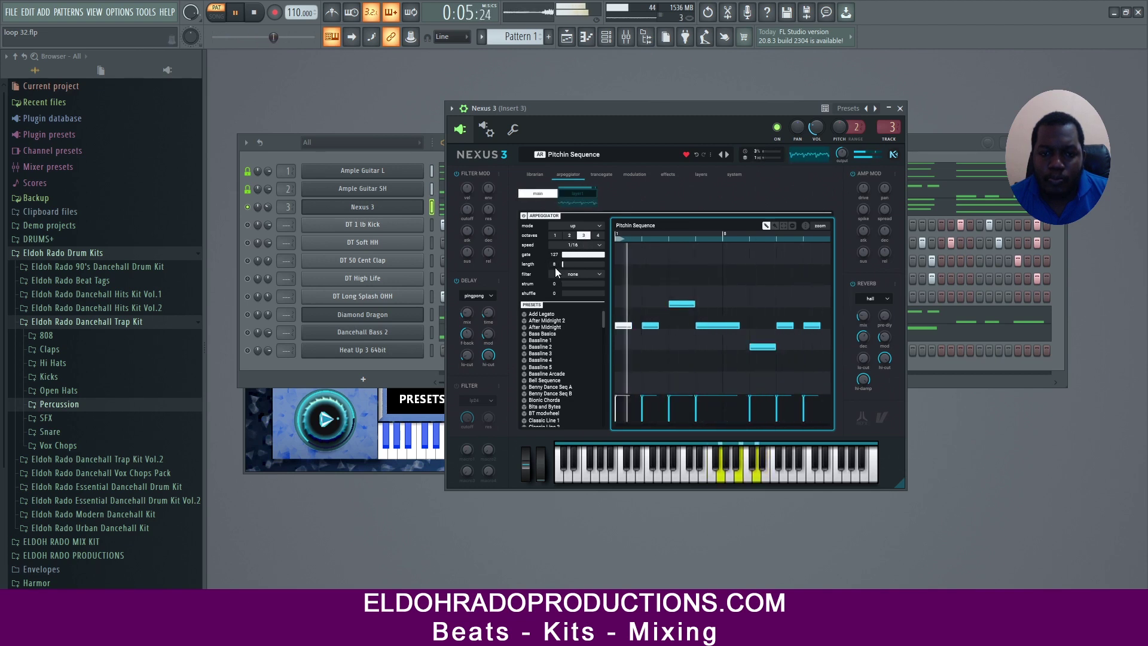
Step: Unsolo the Nexus 3 channel so all channels play and slightly adjust its channel volume against the beat
right_click(247, 207)
click(252, 213)
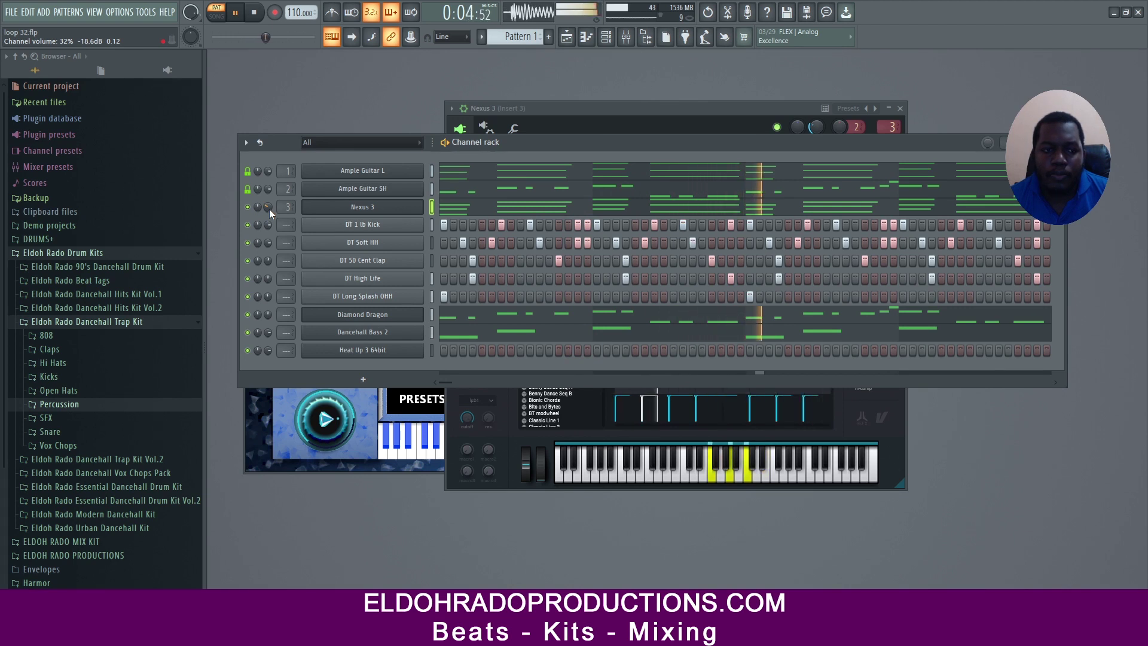
drag(269, 209, 269, 213)
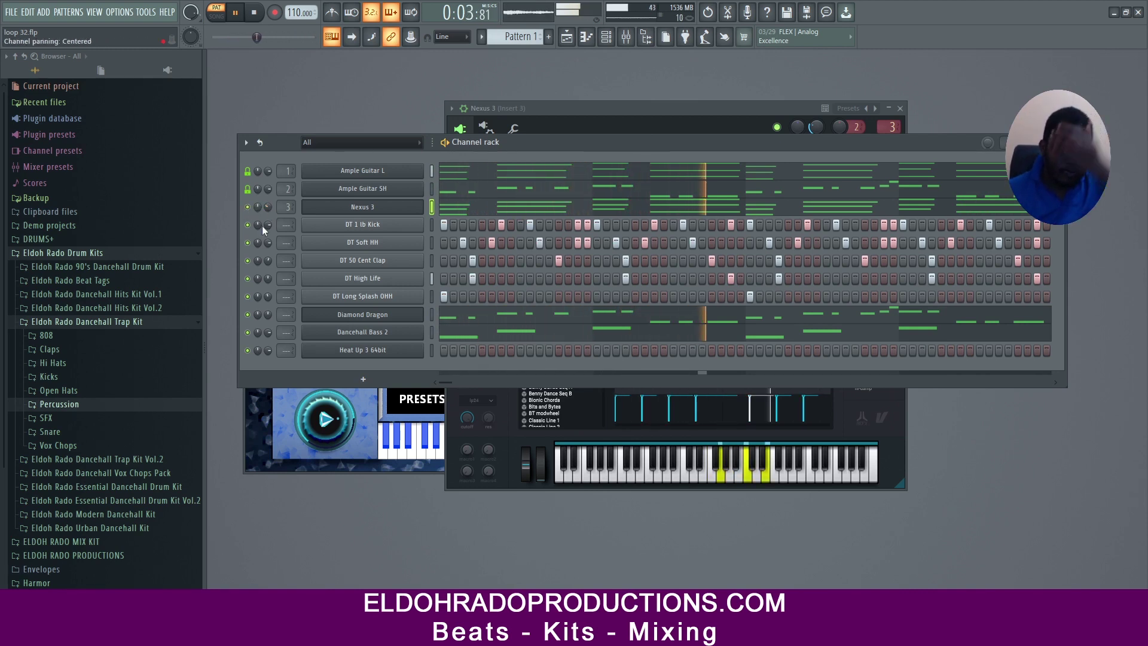
Step: Delete the unused Heat Up 3 64bit channel from the channel rack
right_click(393, 353)
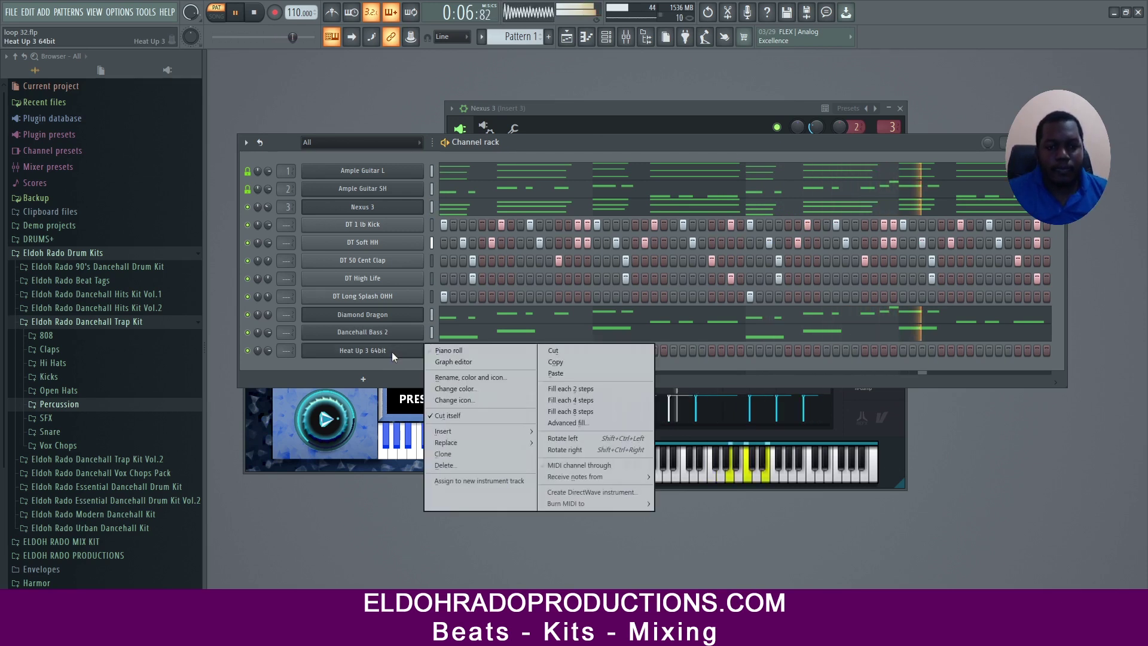
click(450, 466)
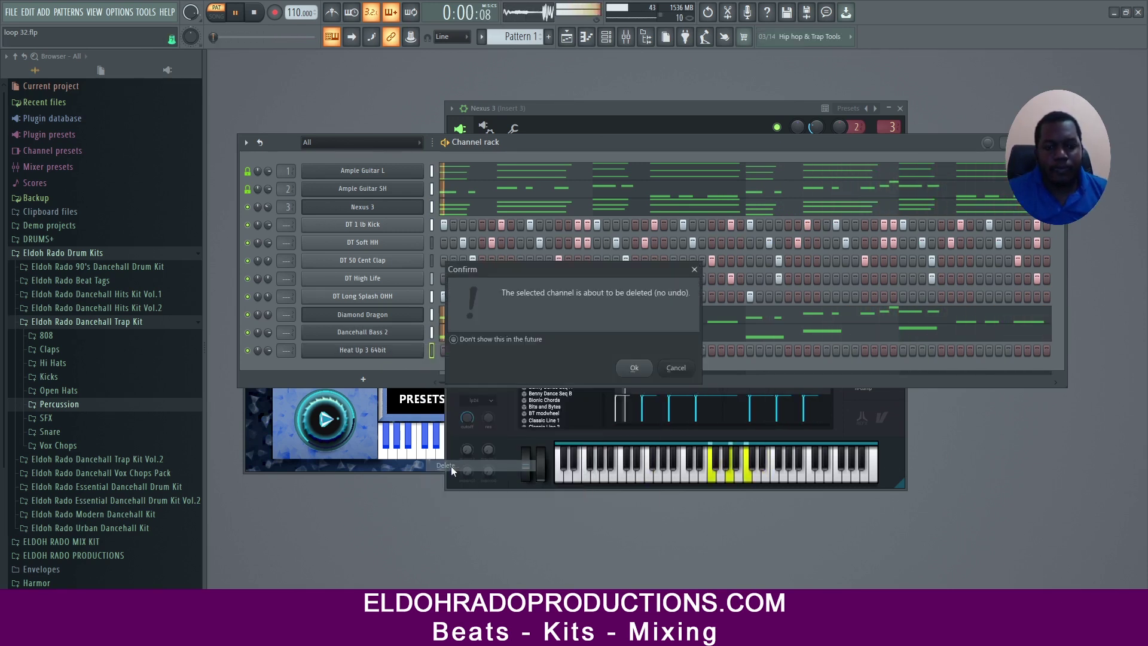
click(632, 369)
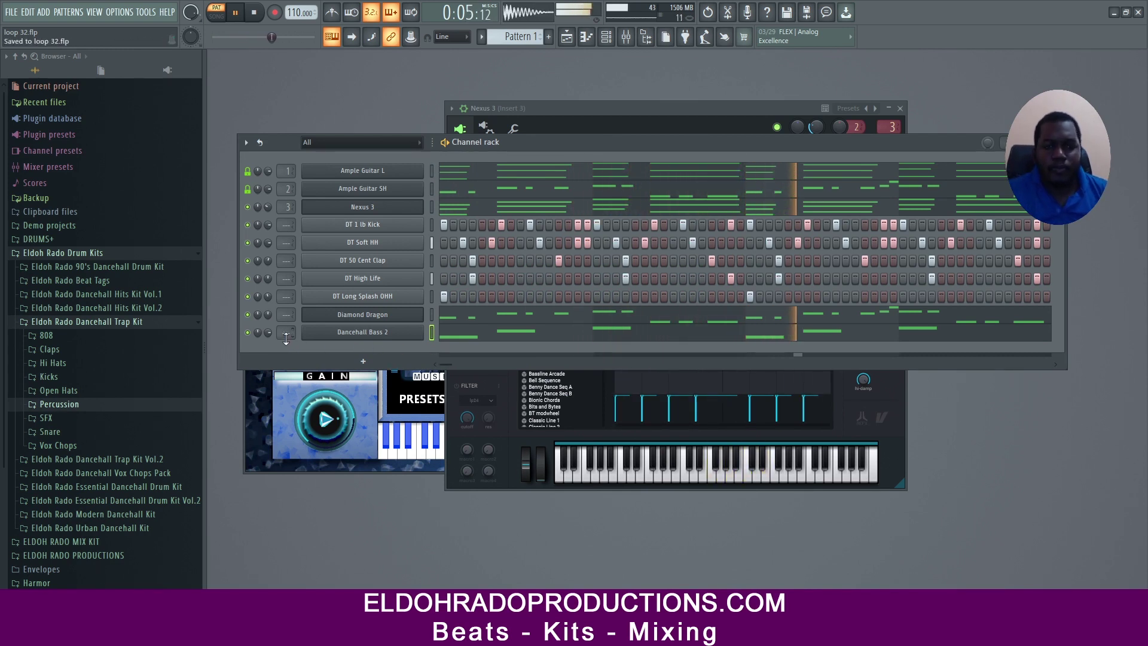
Step: Route all channels to consecutive mixer tracks starting at track 1 and lower the Dancehall Bass 2 track to 89%
click(629, 39)
right_click(421, 171)
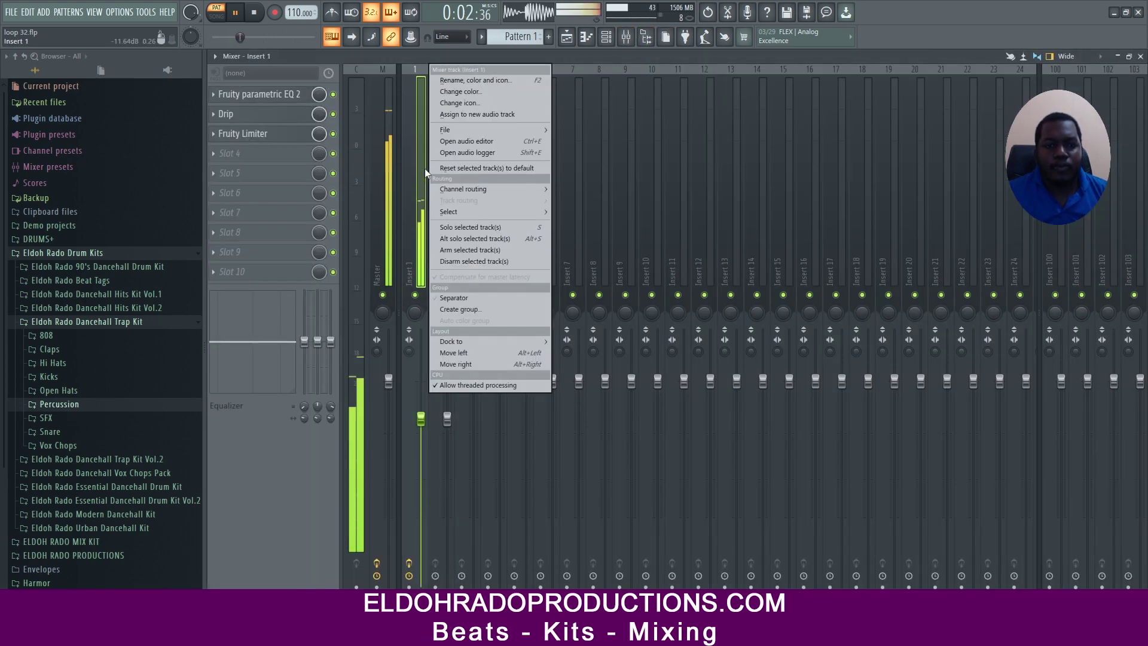
mouse_move(501, 188)
click(597, 199)
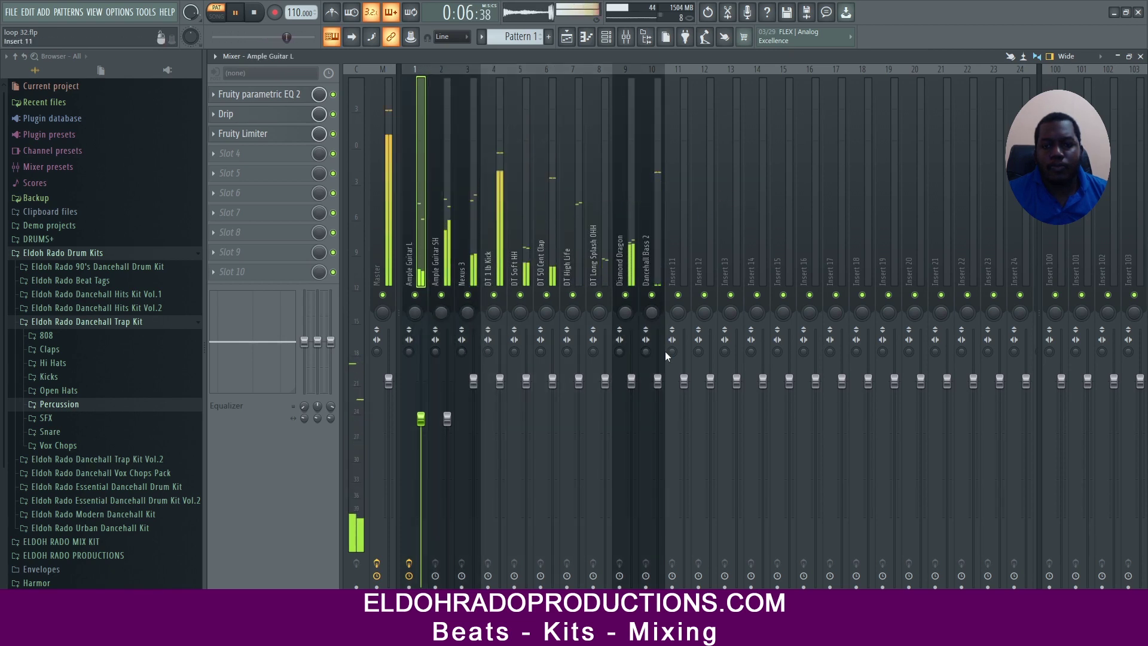
click(658, 384)
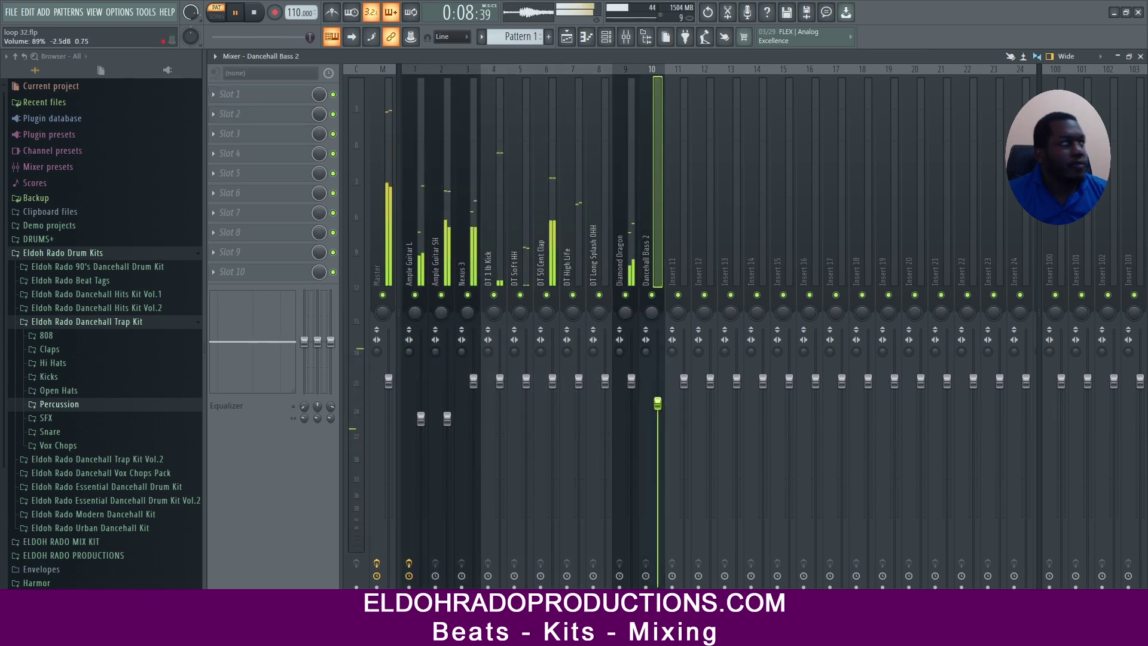
Step: Close the mixer, channel rack, Diamond Dragon and Nexus 3 windows to clear the workspace
click(1140, 56)
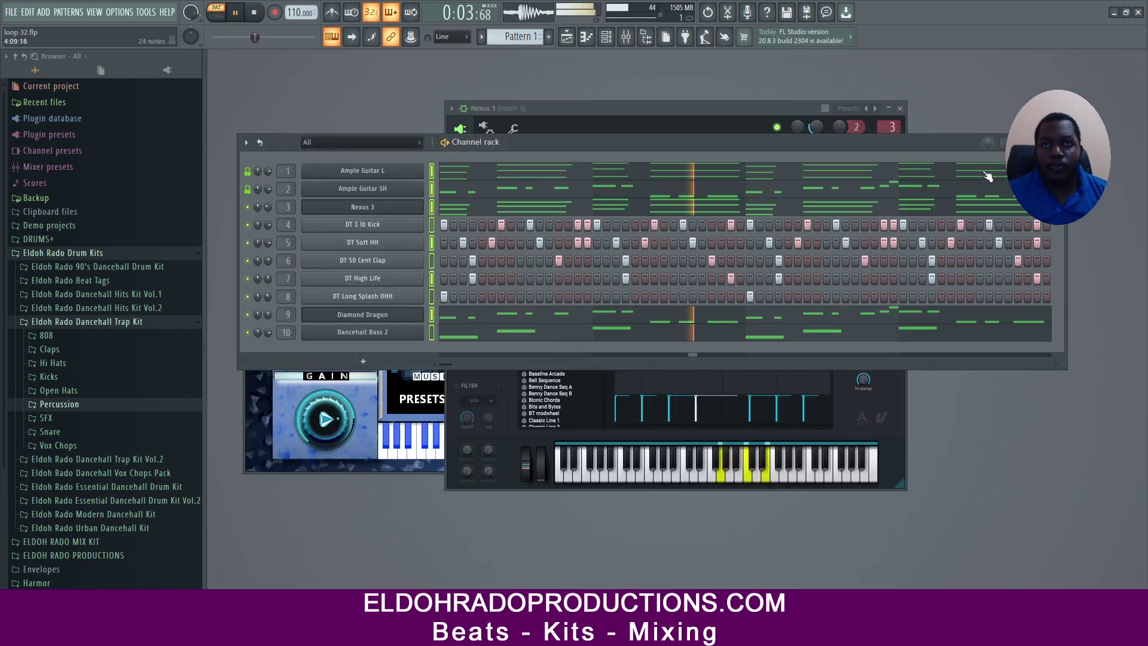
click(1060, 142)
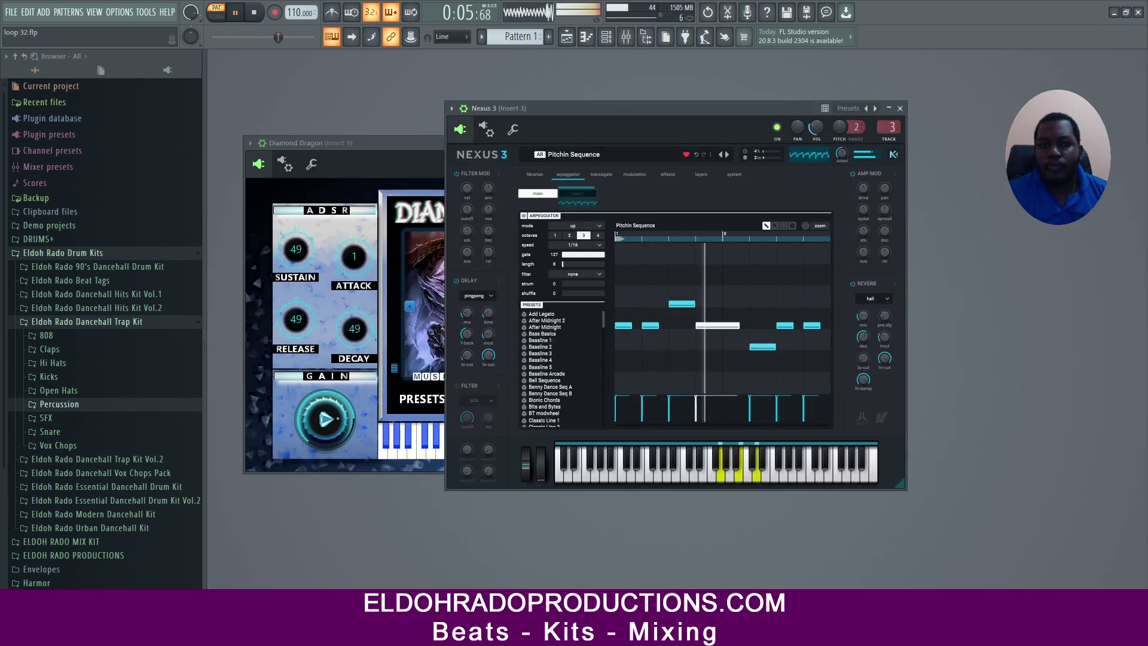
click(419, 143)
click(742, 144)
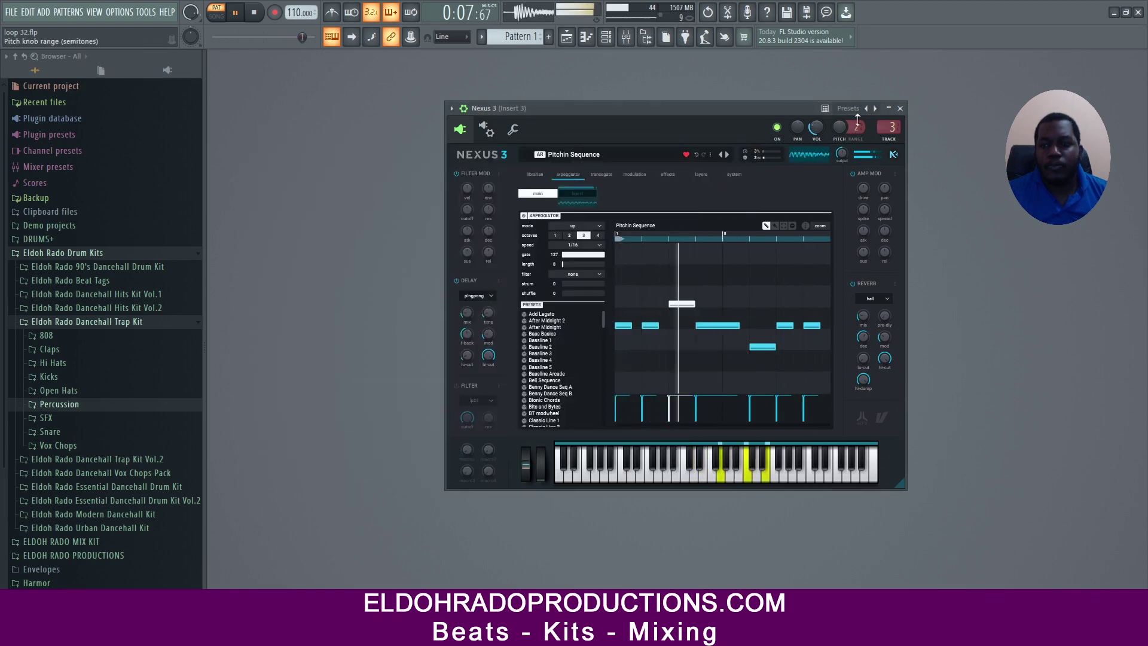
click(899, 109)
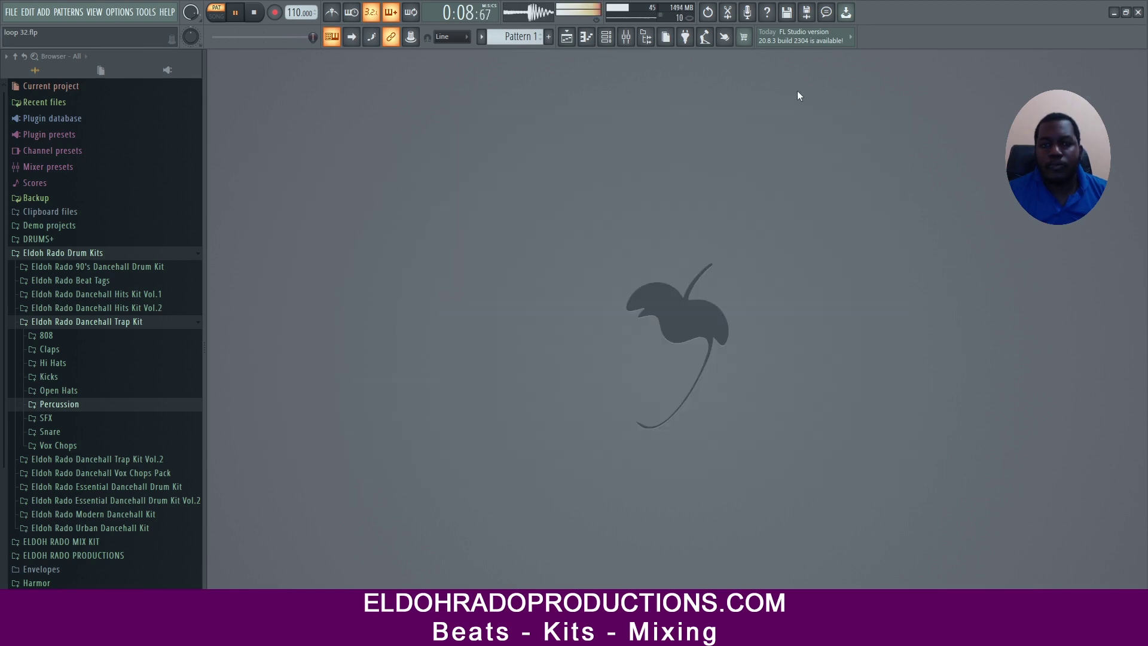
Step: Split Pattern 1 by channel into separate patterns and open the playlist
click(481, 38)
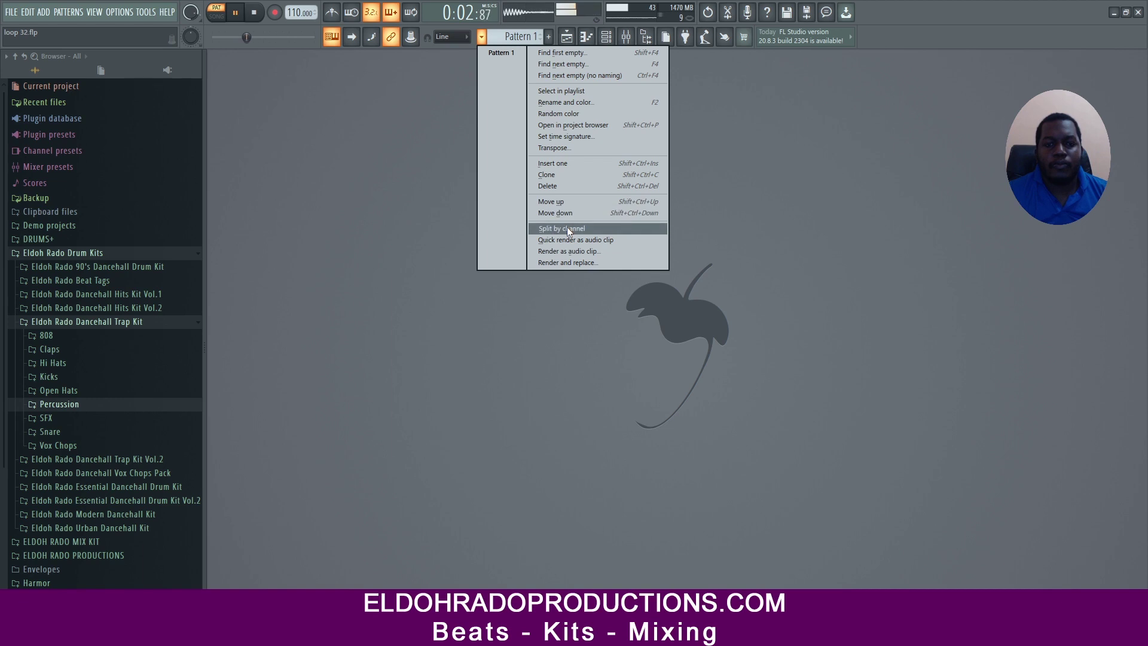
click(567, 228)
click(567, 38)
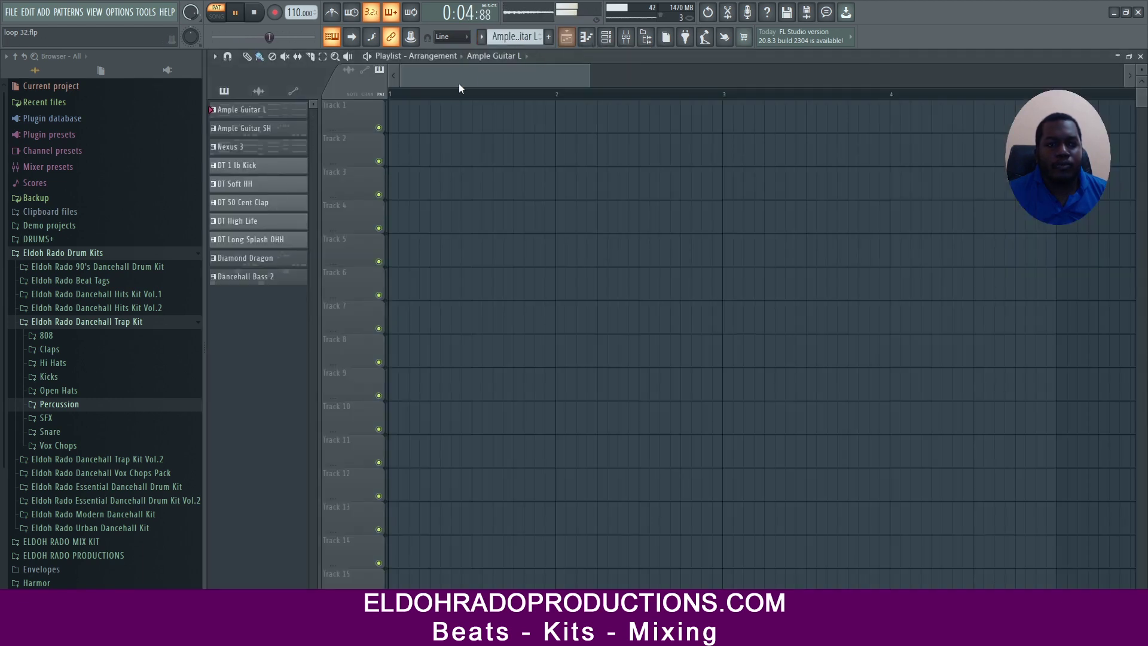
Step: Place all ten split patterns at bar 1 on their own playlist tracks and play the arrangement in song mode
click(265, 279)
drag(255, 117, 329, 110)
click(219, 18)
key(space)
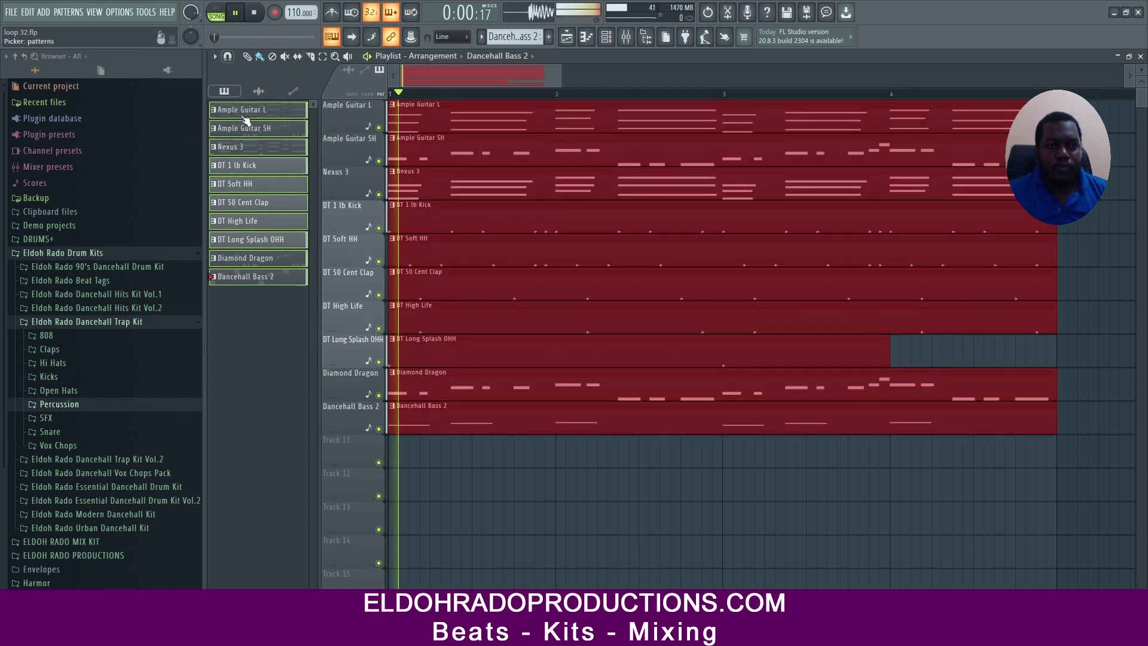
Step: Duplicate the four-bar block of clips five times to extend the arrangement to 24 bars
drag(561, 78, 886, 76)
key(ctrl+b)
key(ctrl+b)
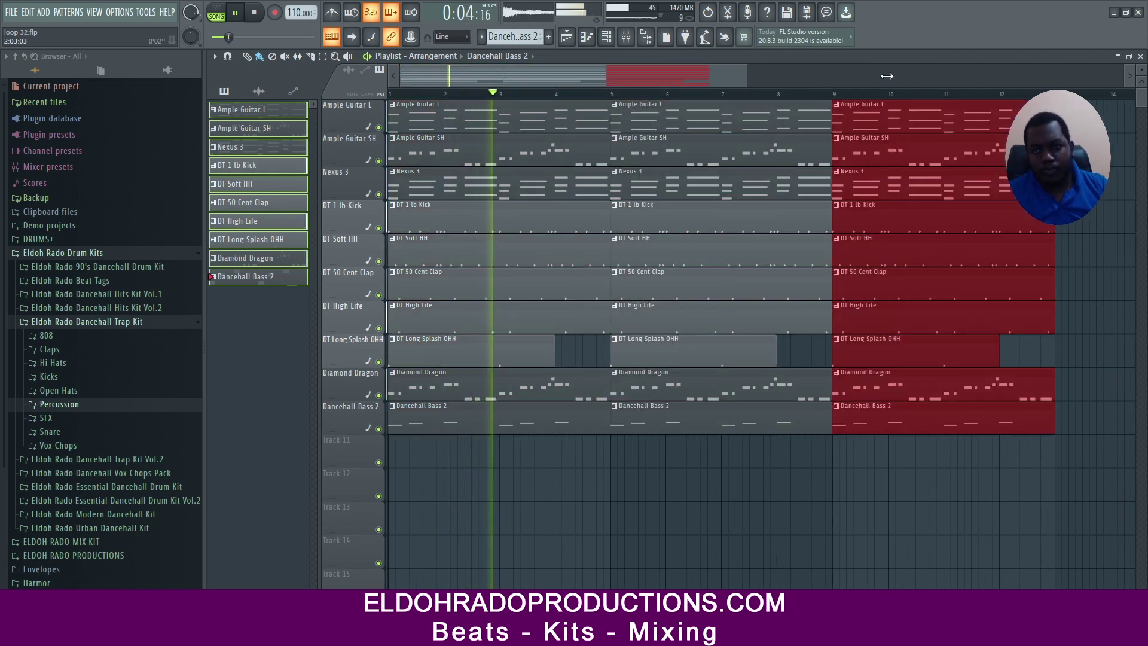
key(ctrl+b)
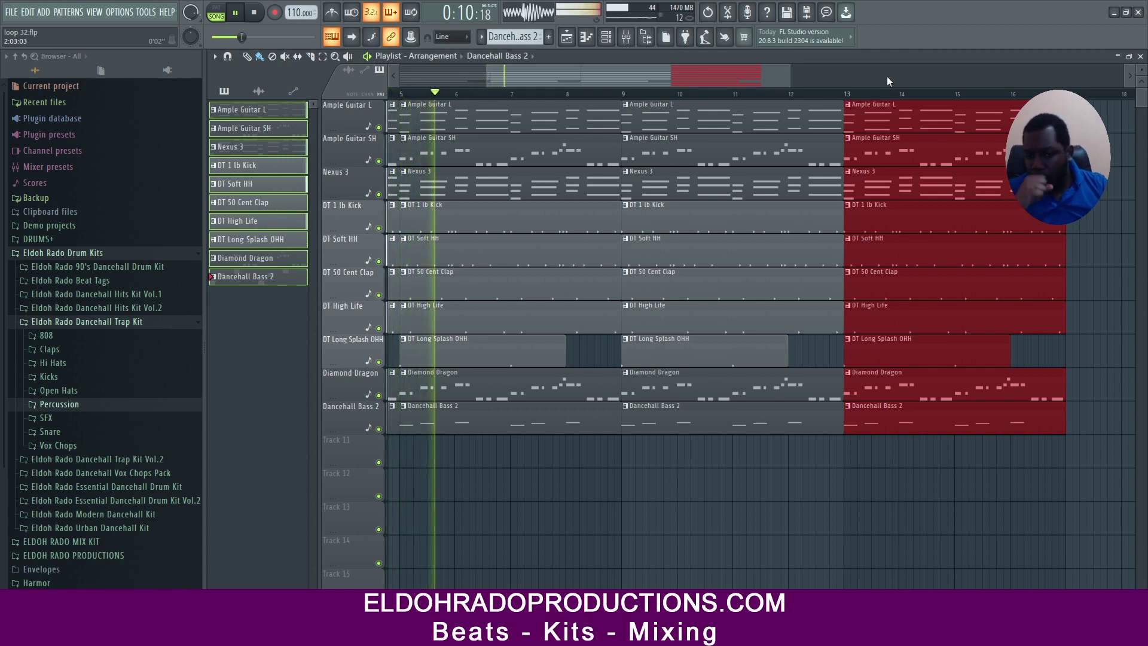
key(ctrl+b)
key(ctrl+b)
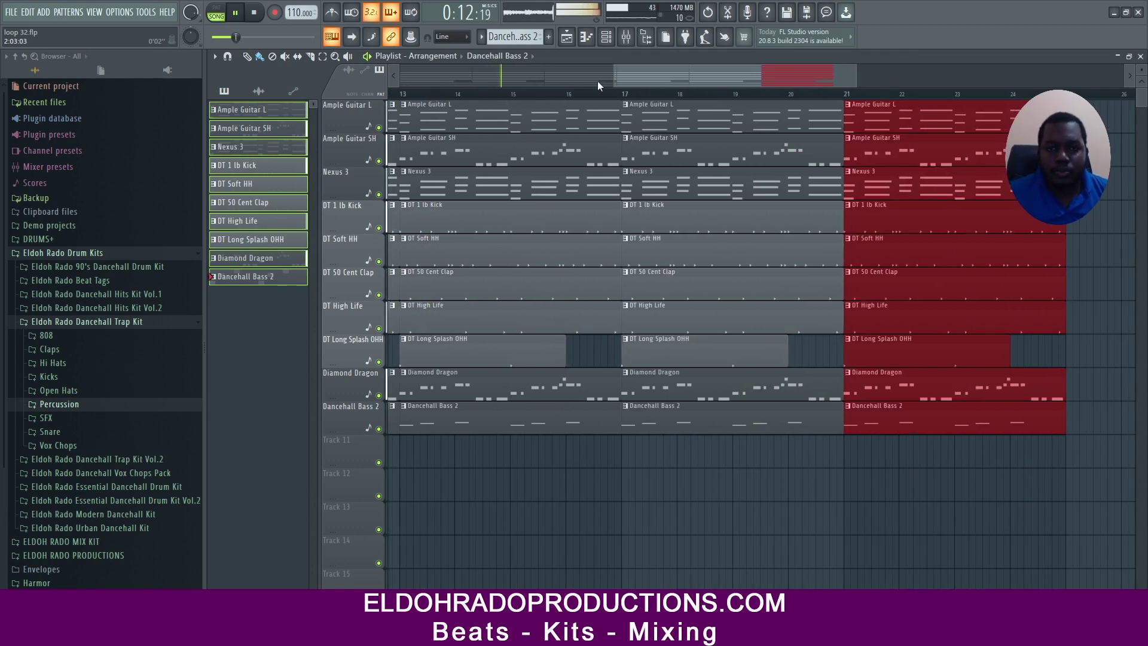
drag(590, 81, 257, 112)
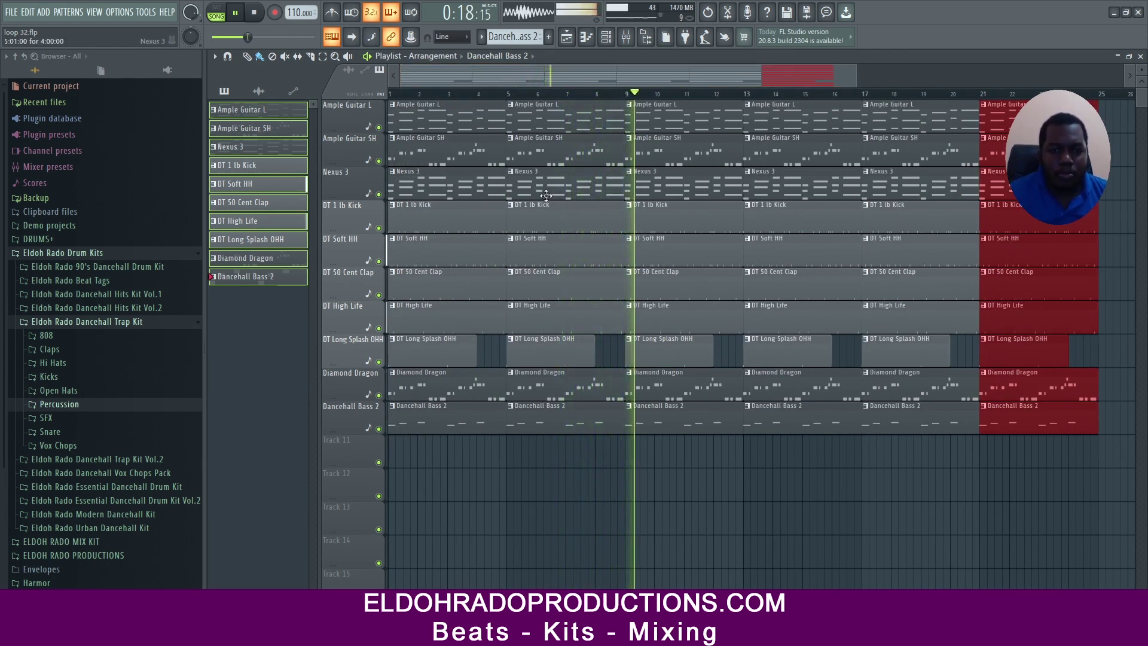
Step: Delete the kick, Soft HH, 50 Cent Clap, High Life and Long Splash OHH clips from bars 1 to 4
right_click(475, 225)
right_click(469, 256)
right_click(463, 291)
right_click(456, 319)
right_click(448, 353)
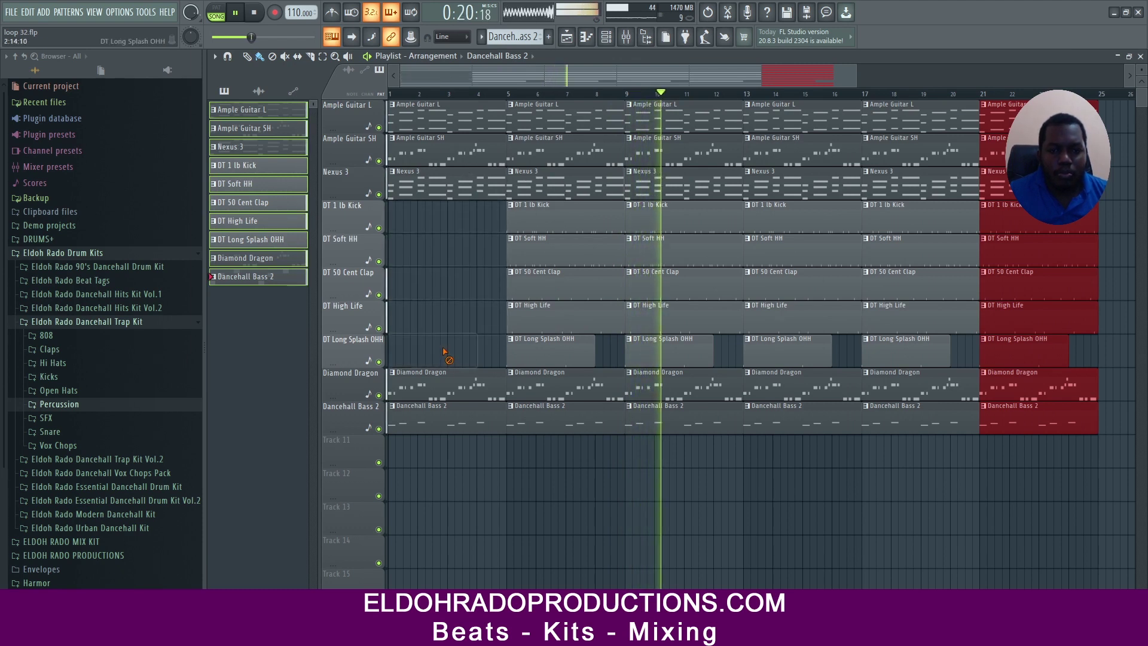
Step: Delete the kick clip at bar 5, the Diamond Dragon clip at bar 1 and the Dancehall Bass 2 clips before bar 9
right_click(531, 218)
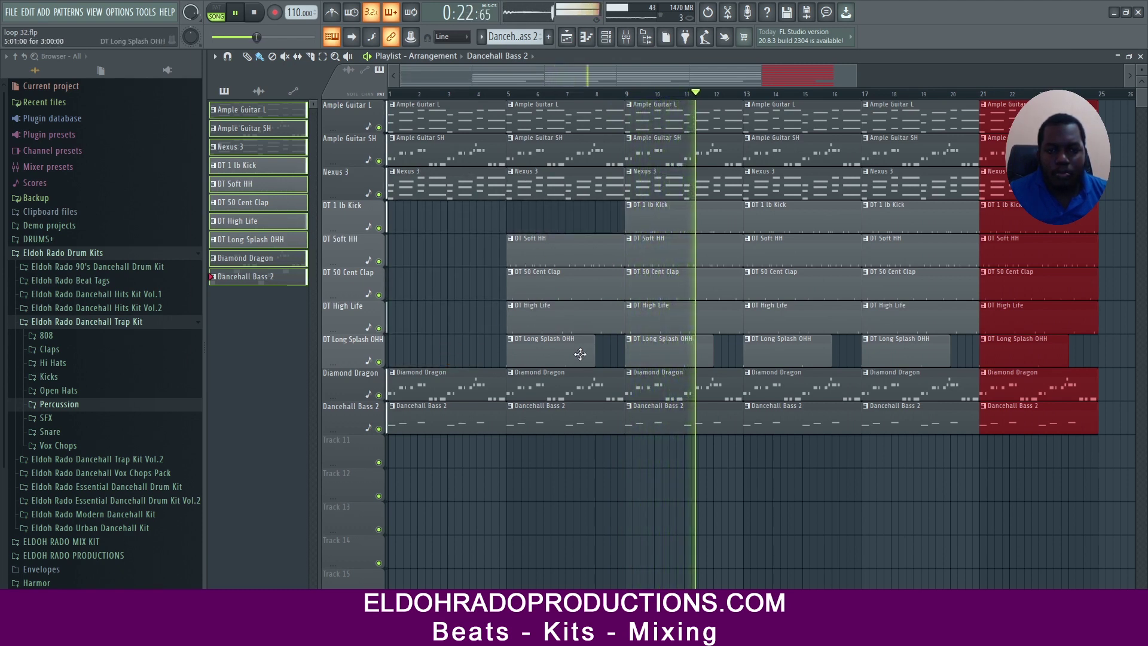
right_click(444, 398)
right_click(443, 413)
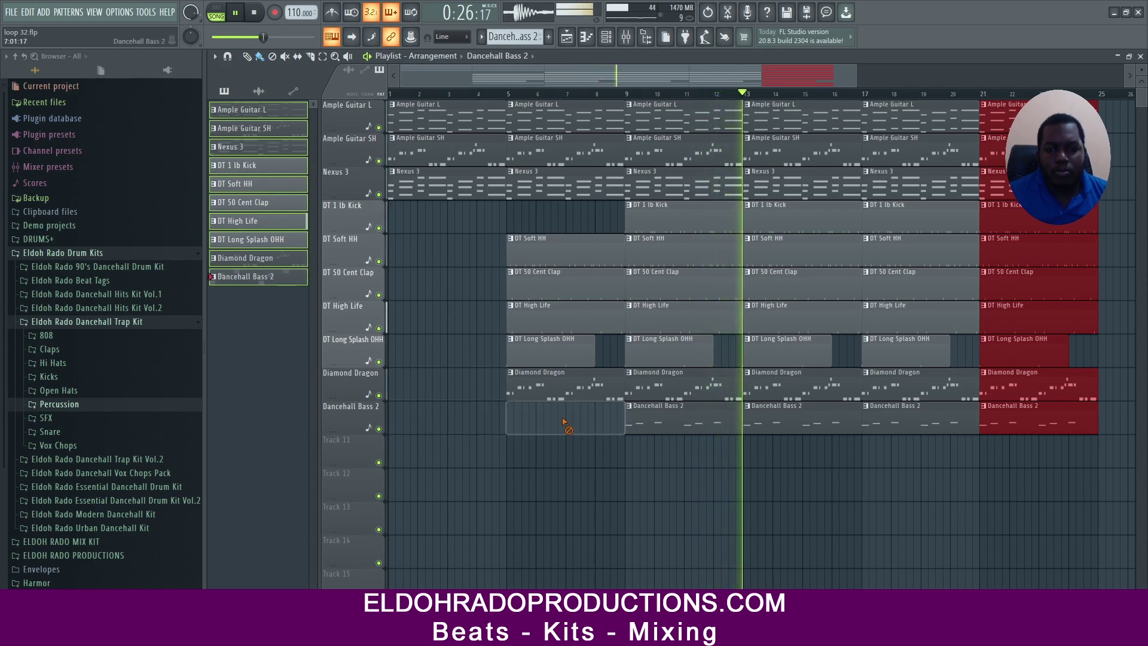
Step: Delete the Nexus 3 and Ample Guitar SH clips from bars 1 to 8, playing the arrangement from the start
right_click(520, 415)
right_click(441, 184)
right_click(435, 152)
key(space)
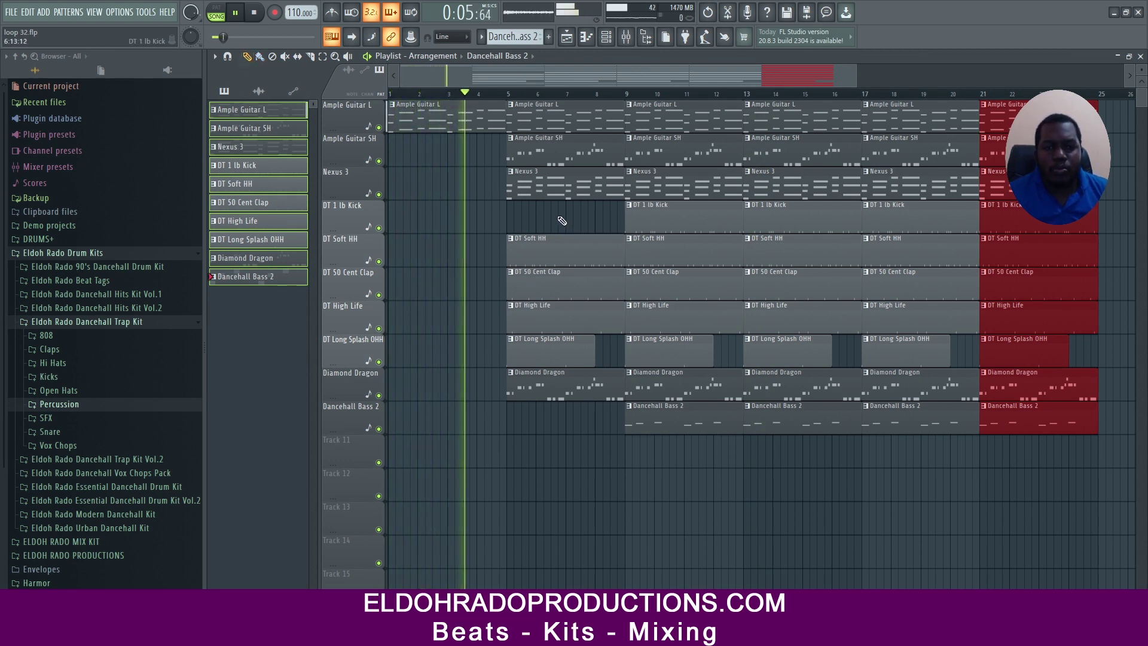
right_click(543, 187)
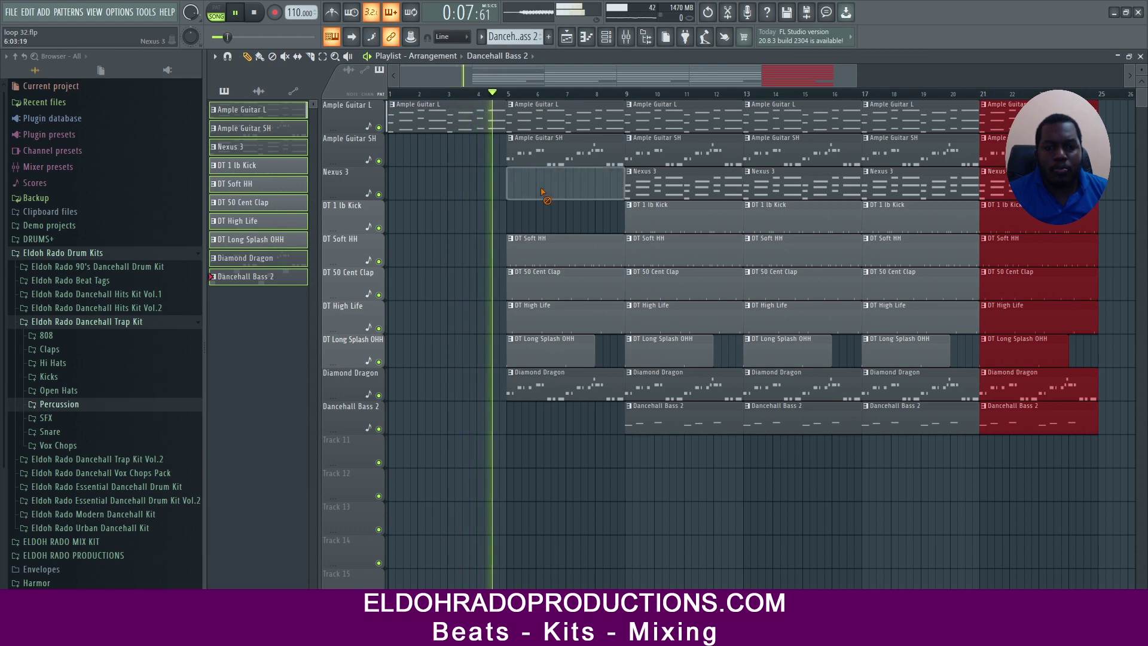
right_click(540, 156)
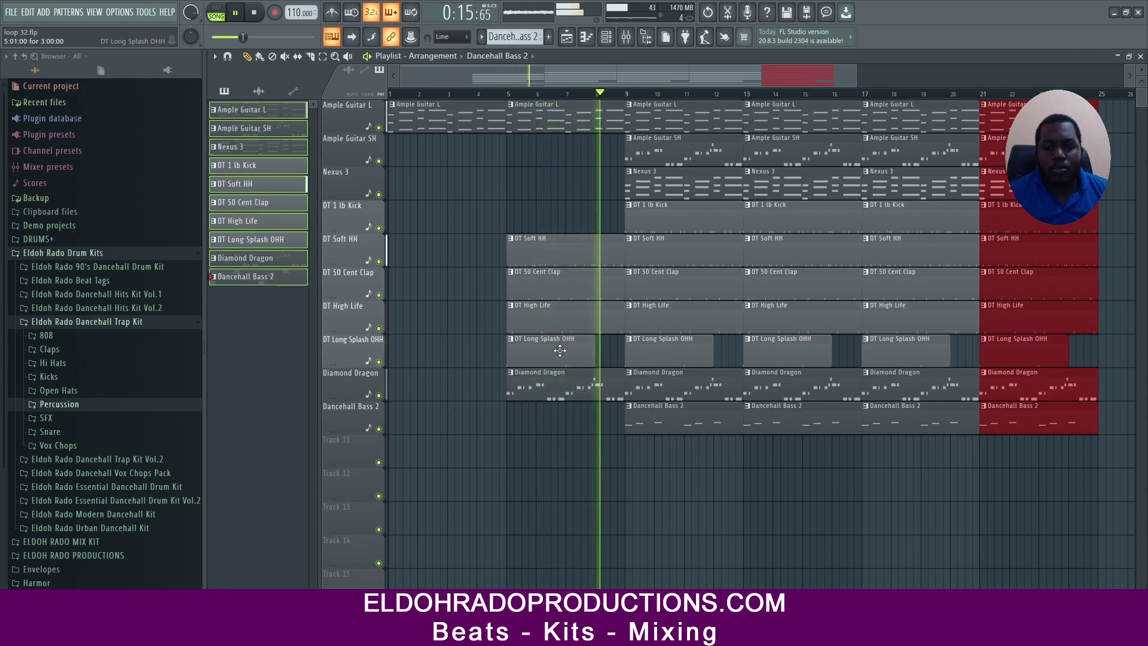
Step: Delete the High Life clip at bar 5 and play the arrangement from just before bar 5
key(space)
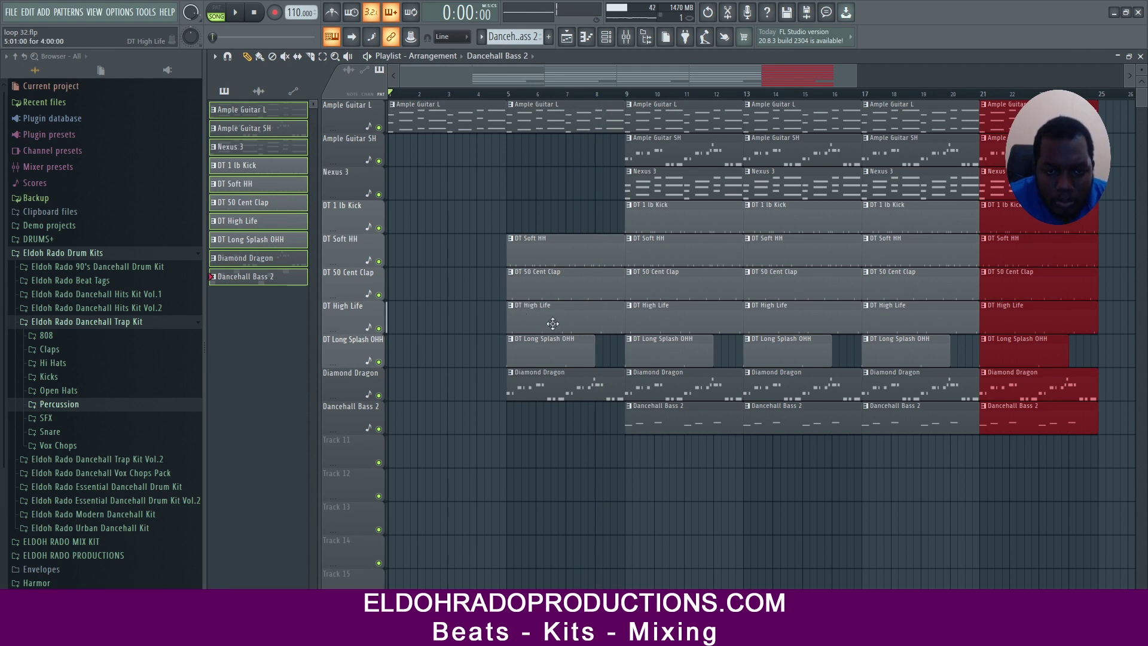
right_click(552, 332)
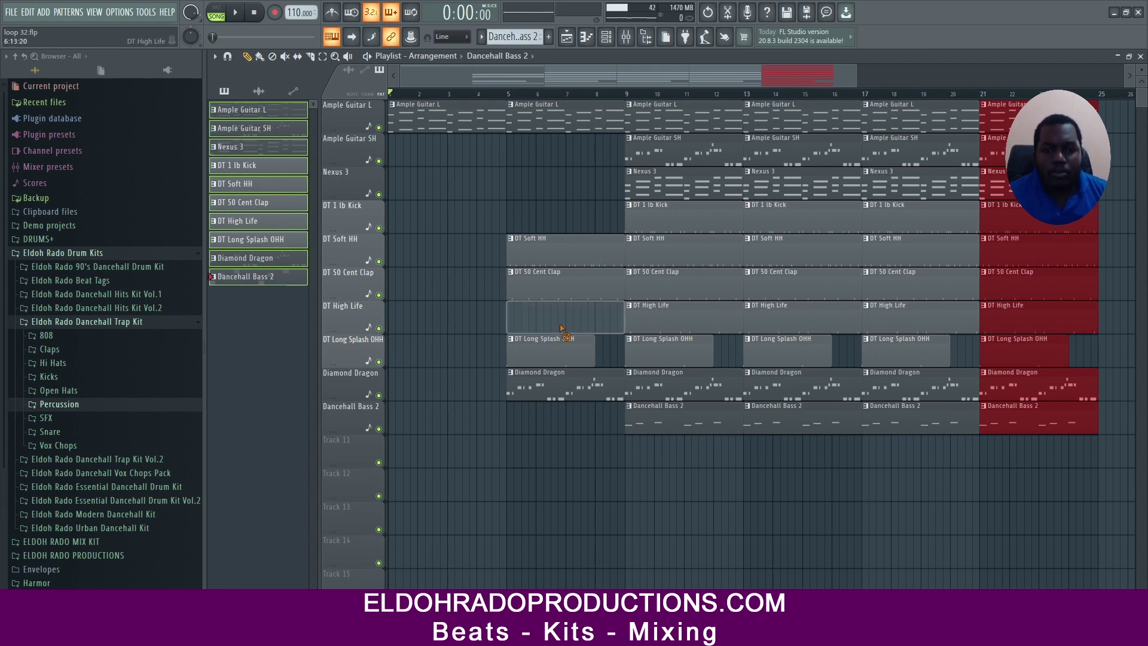
click(500, 94)
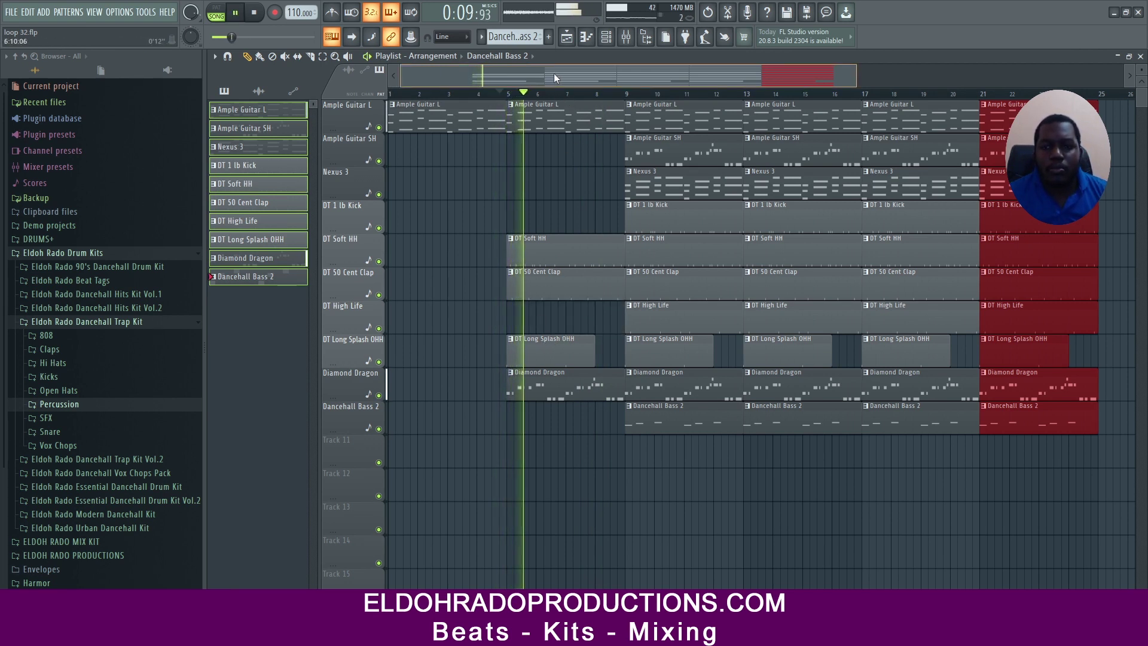
Step: Shorten the kick, Soft HH, 50 Cent Clap, High Life, Diamond Dragon and Ample Guitar SH clips at bar 13 to end midway through bar 16
drag(553, 73, 683, 85)
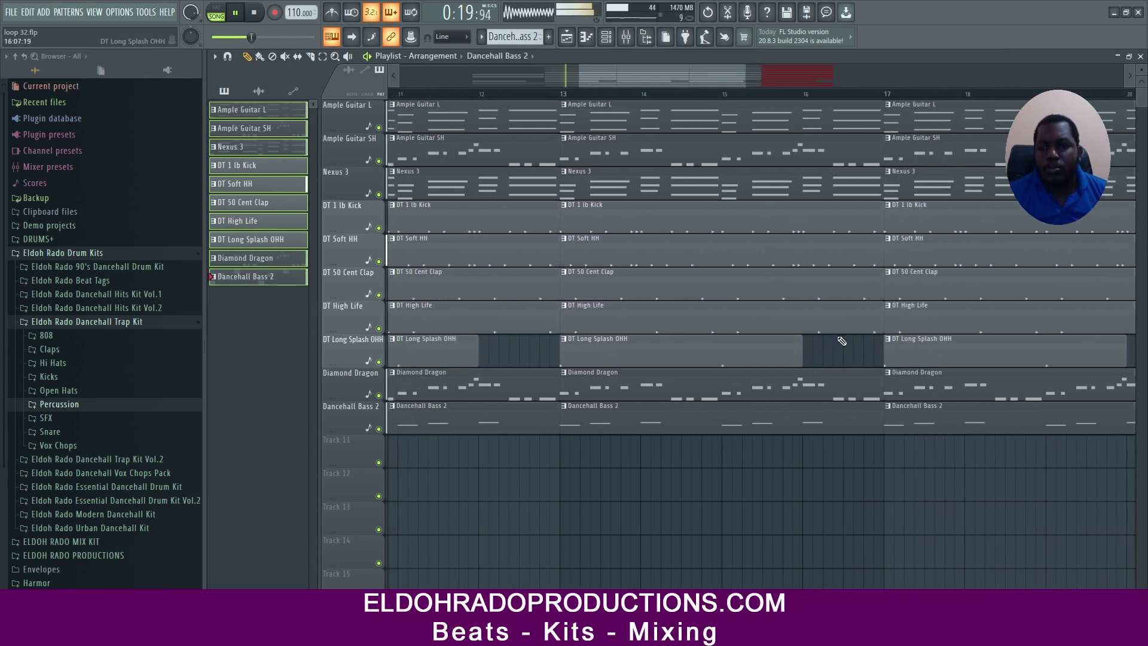
drag(876, 356, 843, 211)
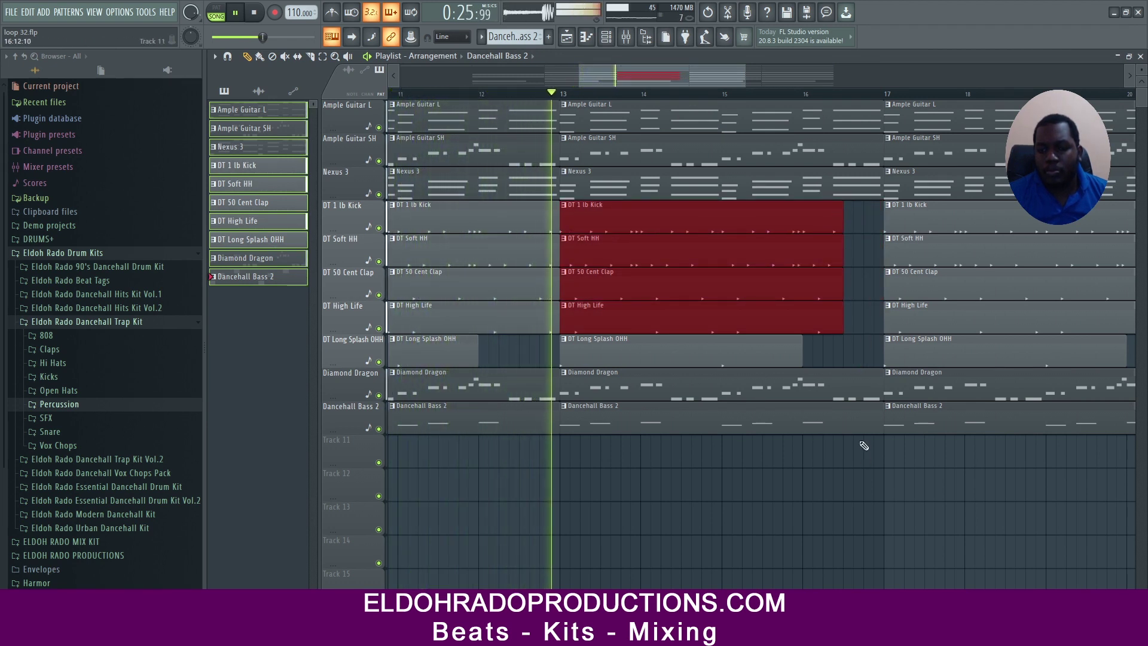
drag(883, 380, 838, 377)
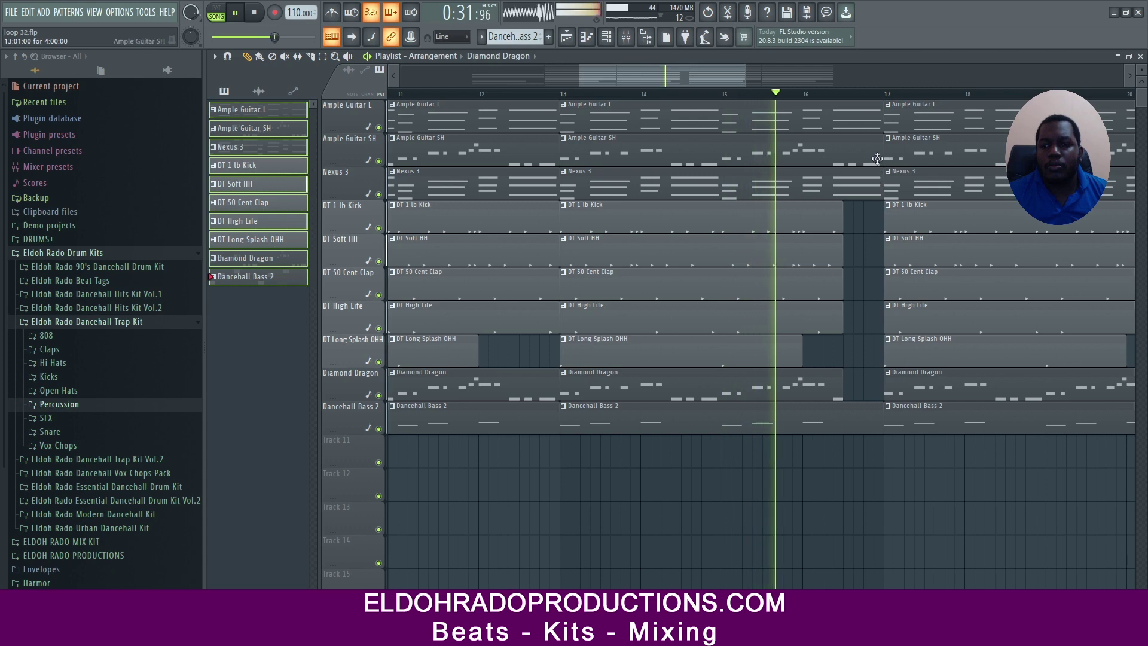
drag(880, 147, 832, 147)
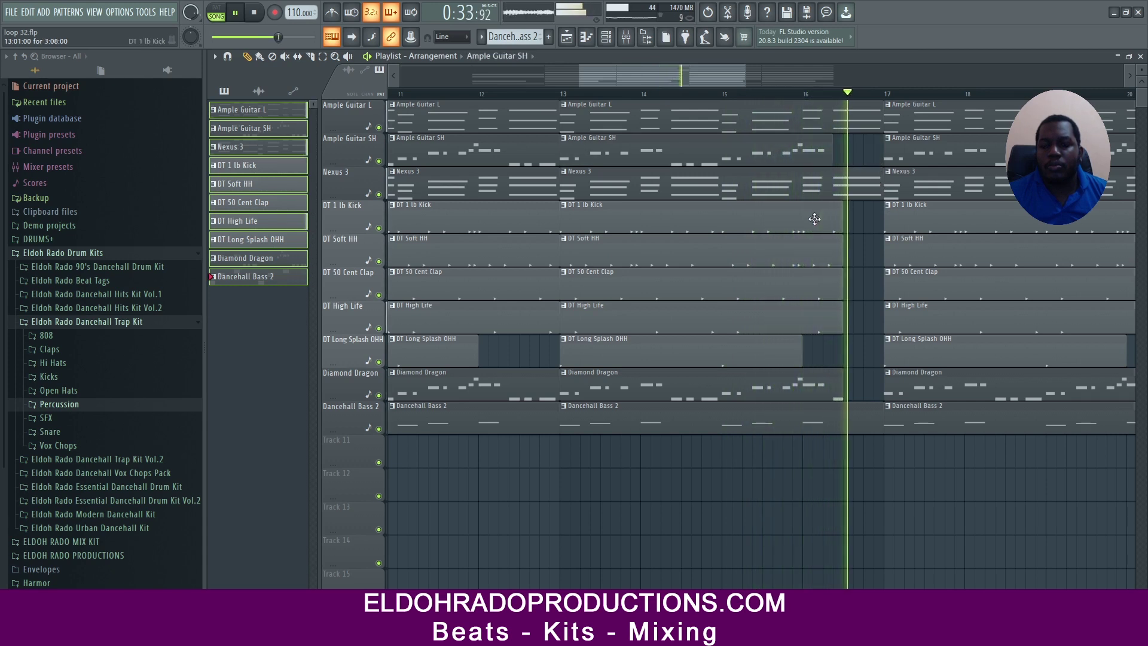
Step: Replay the break before bar 17, trim the bar 13 Diamond Dragon clip to 3:06:00 and shorten the four drum clips above it a little more
key(space)
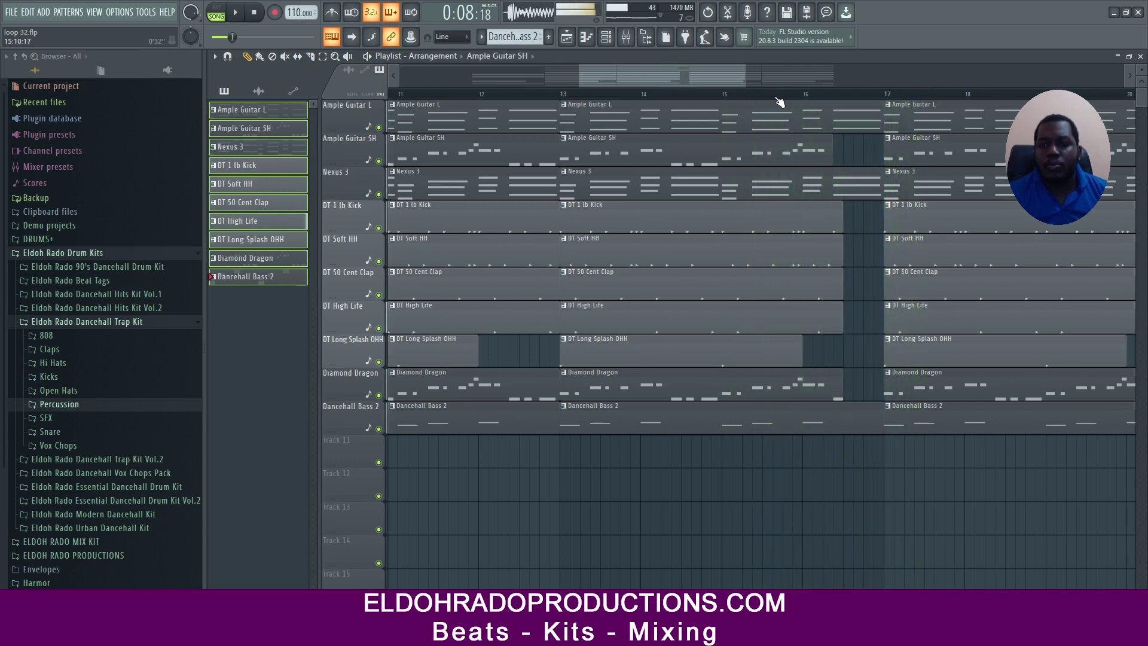
key(space)
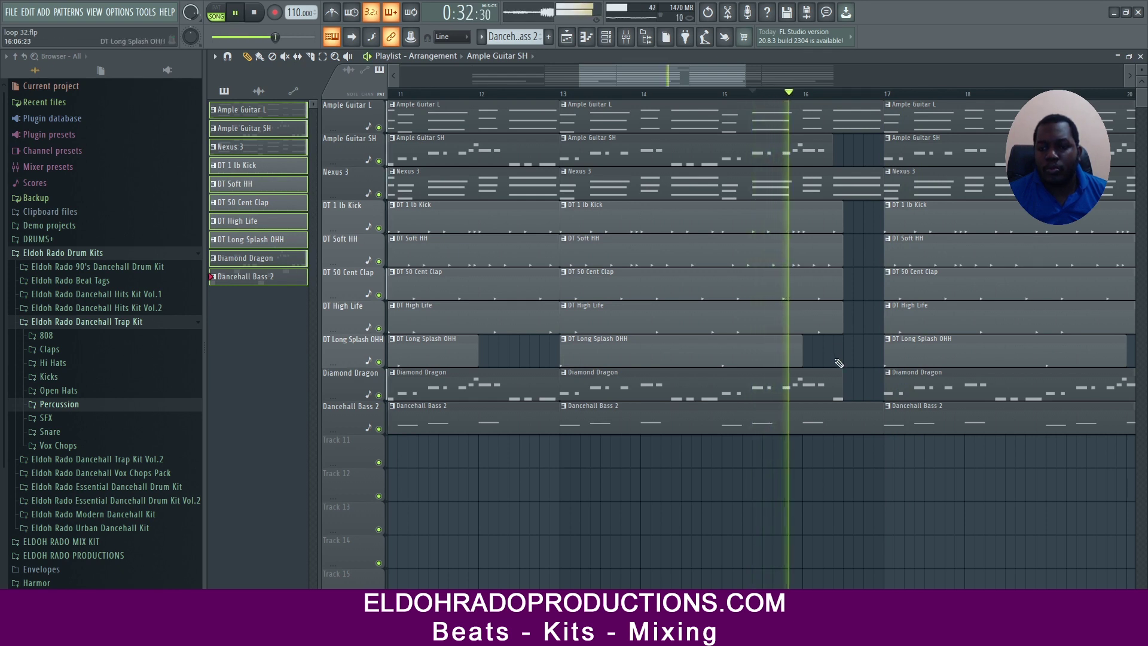
drag(842, 382, 832, 382)
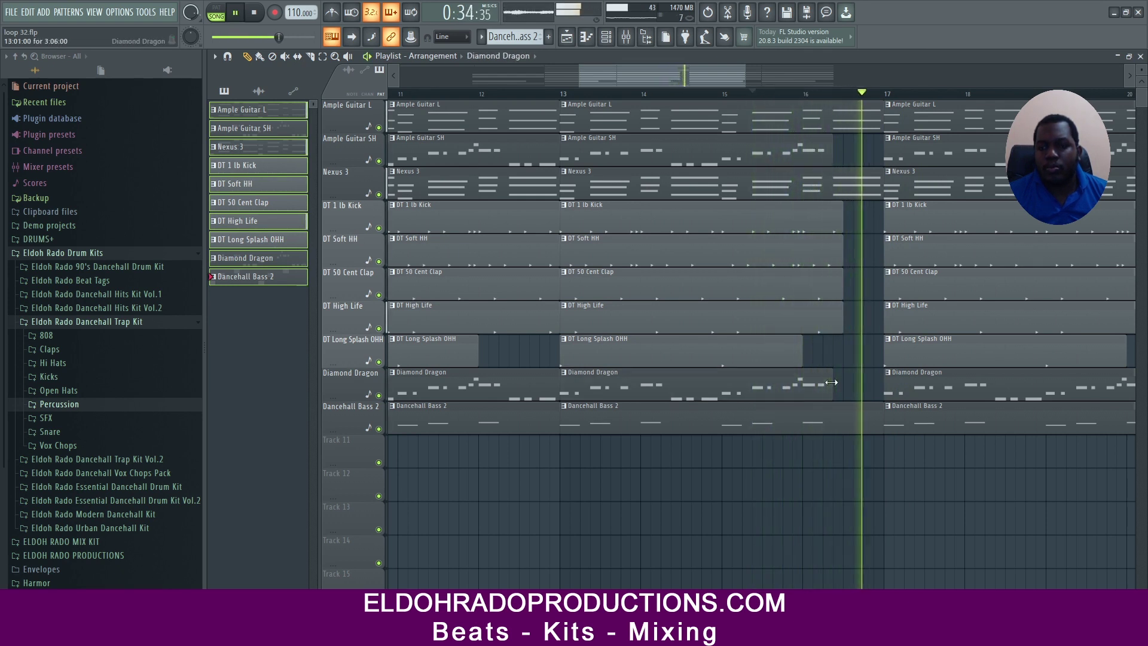
drag(850, 359, 822, 225)
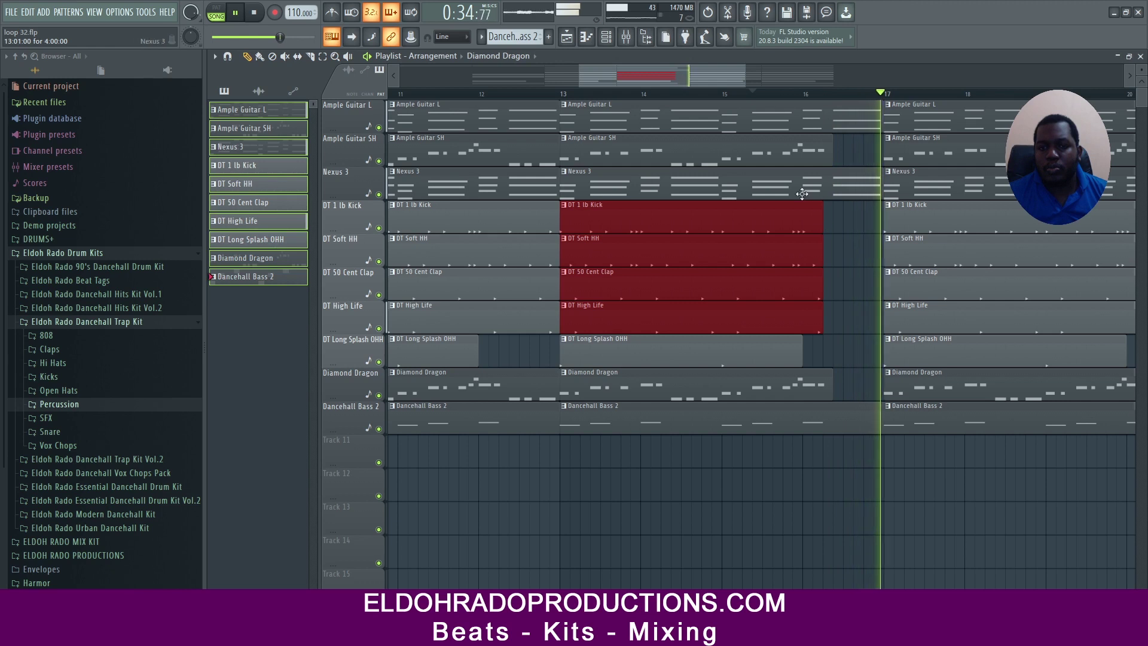
Step: Delete the Nexus 3, Ample Guitar SH, Diamond Dragon and Dancehall Bass 2 clips at bar 17
drag(672, 77, 748, 69)
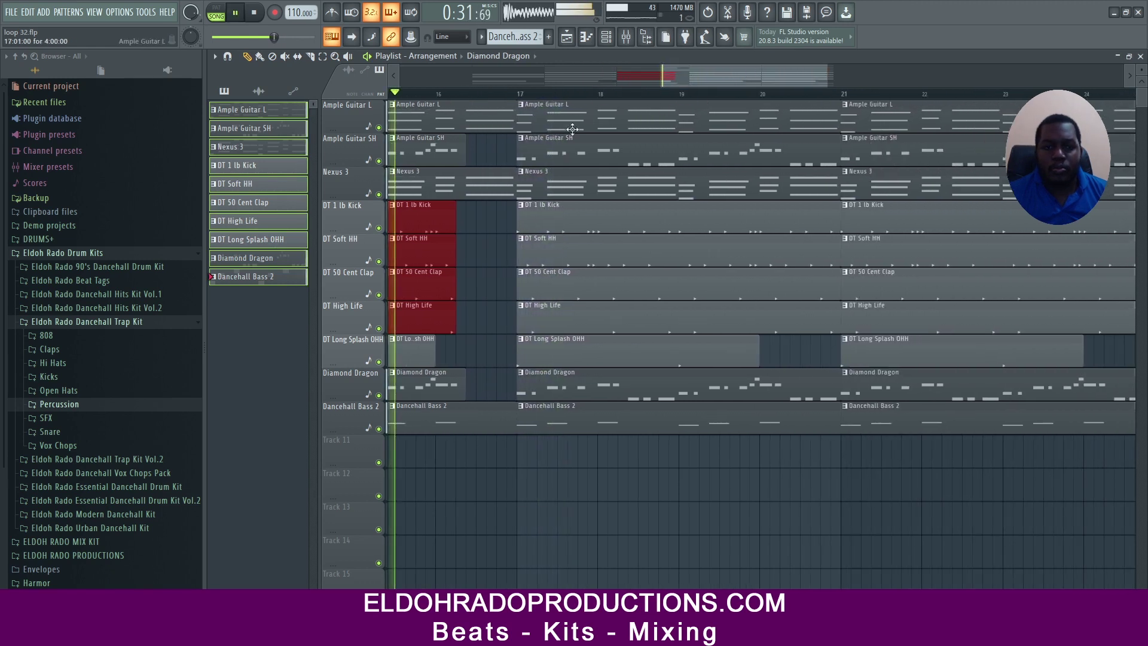
right_click(550, 192)
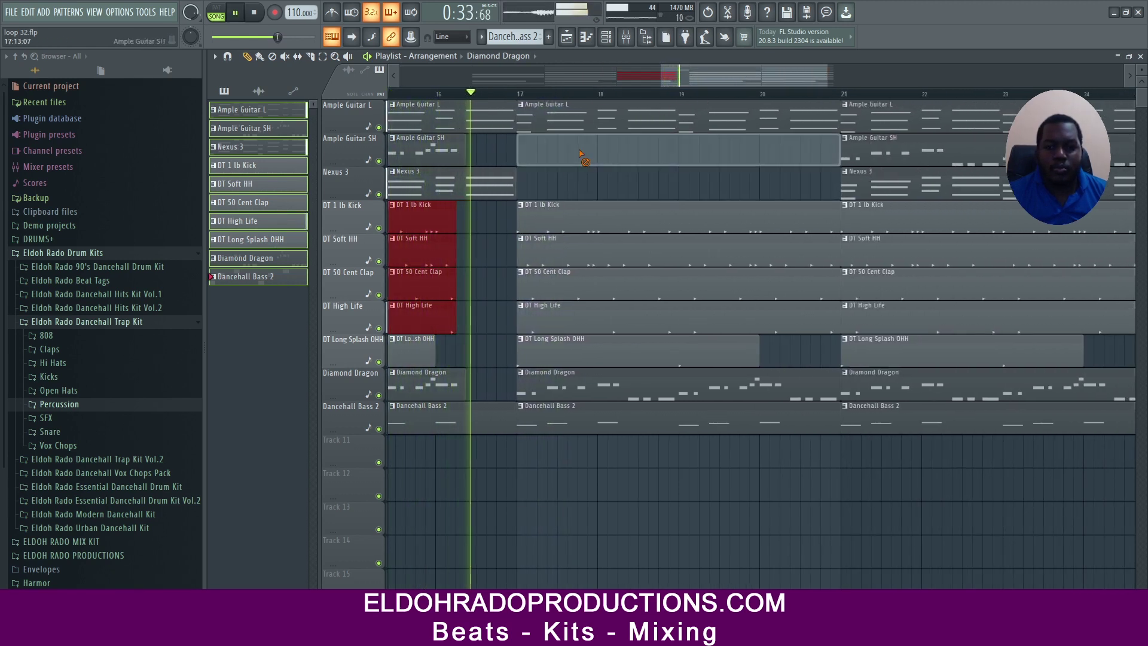
right_click(556, 153)
right_click(574, 386)
right_click(583, 418)
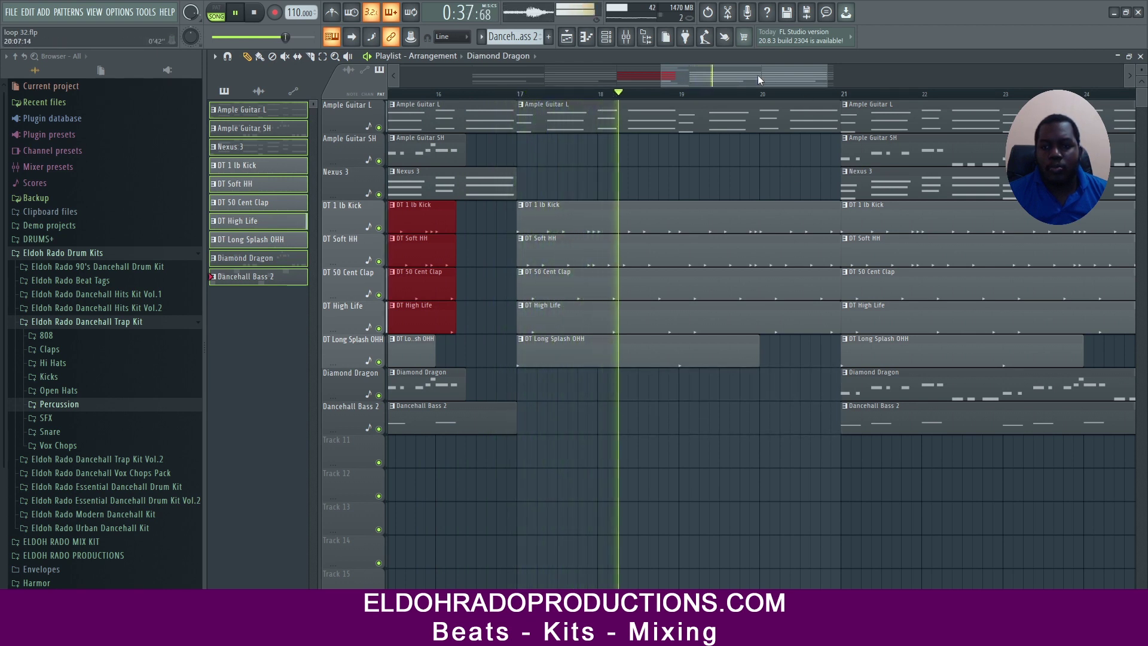
Step: Delete the Diamond Dragon, Dancehall Bass 2 and Ample Guitar SH clips at bar 21
drag(757, 75, 803, 76)
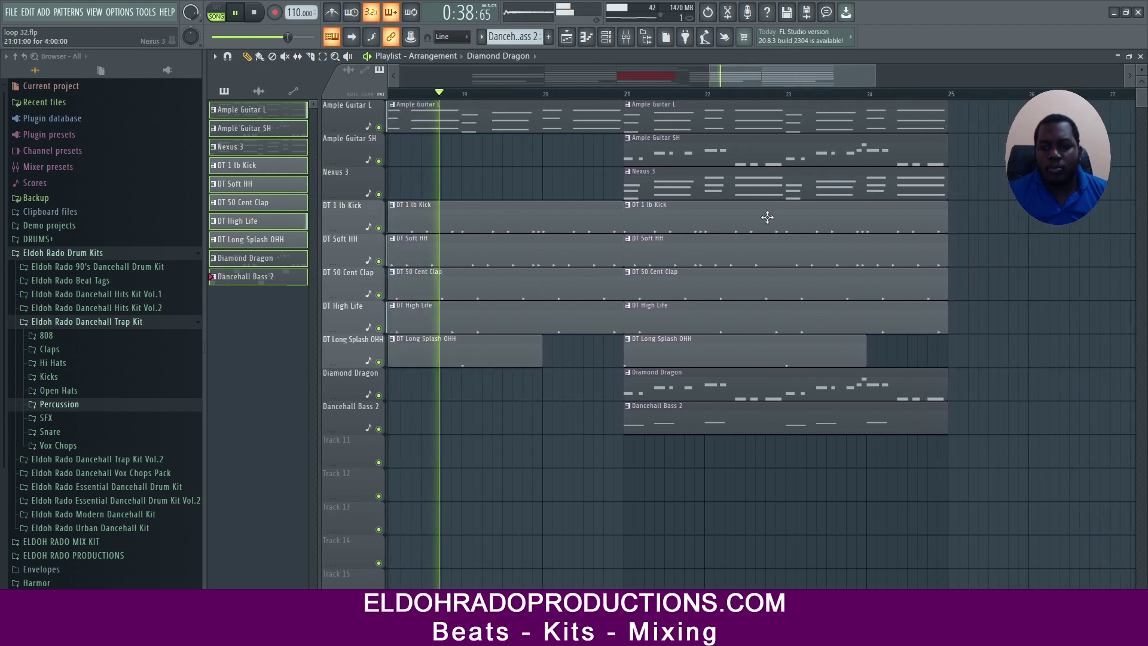
right_click(705, 386)
right_click(705, 419)
right_click(680, 156)
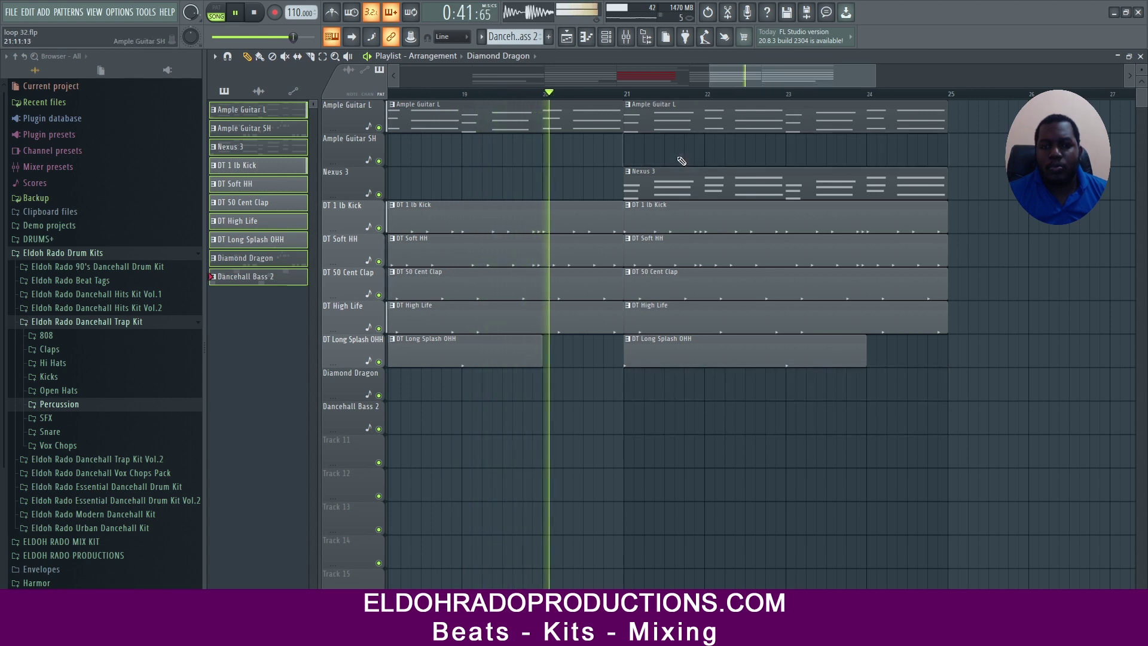
Step: Duplicate all clips from bars 9 to 24 three times and delete the copied clips from bar 65 onward
drag(712, 76, 400, 76)
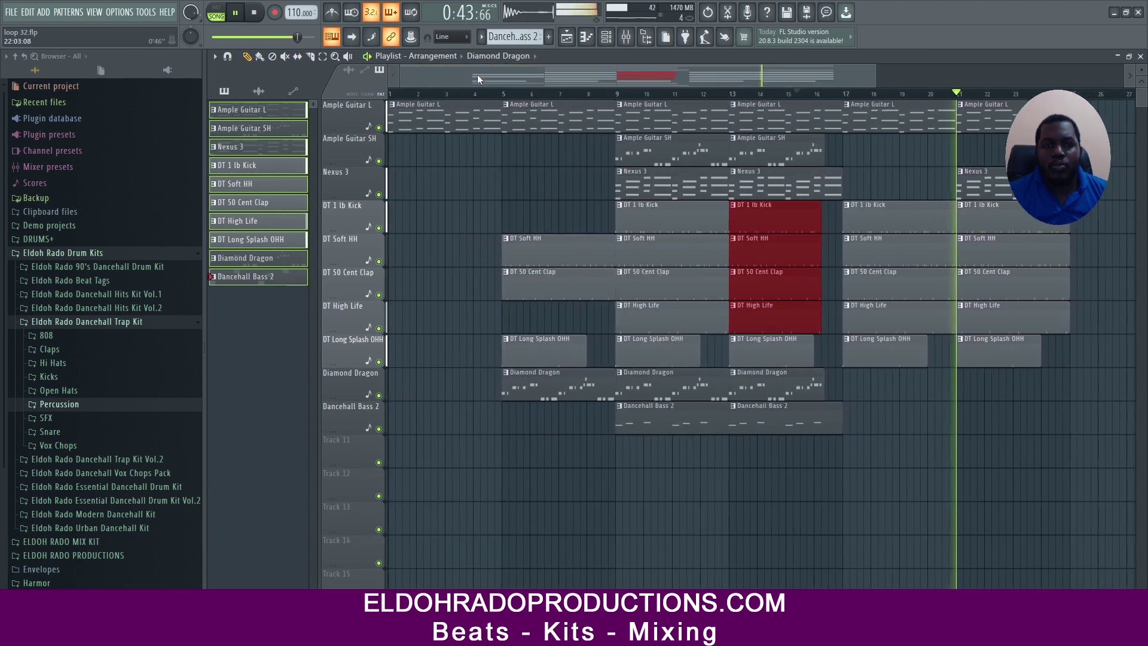
drag(875, 73, 985, 73)
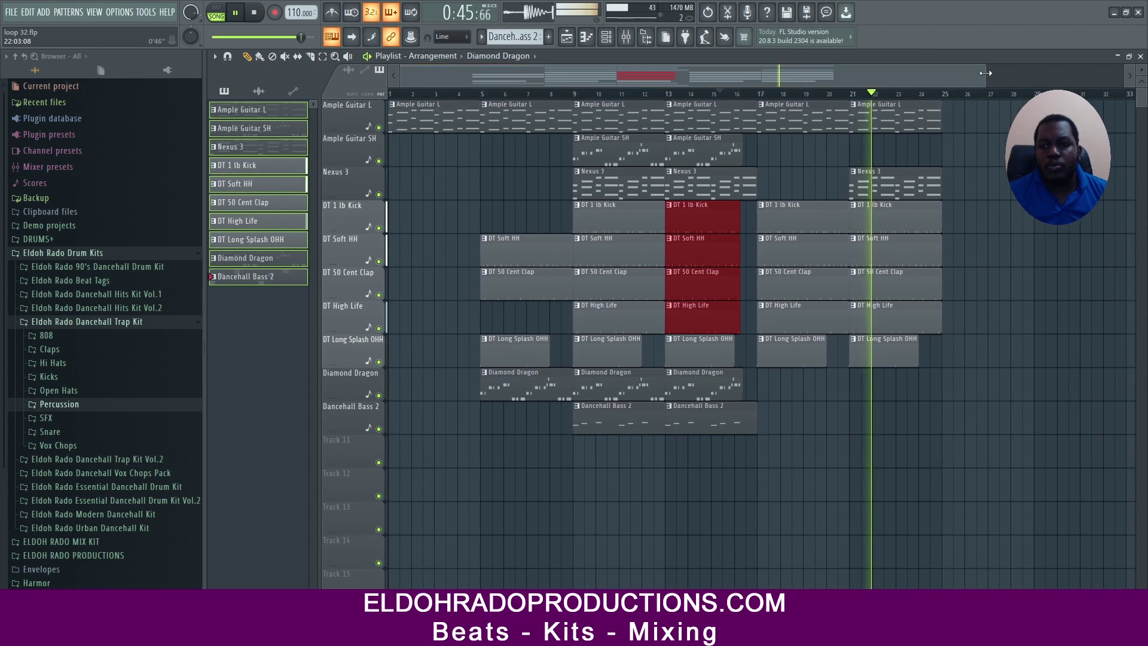
drag(967, 533, 587, 108)
key(ctrl+b)
key(ctrl+b)
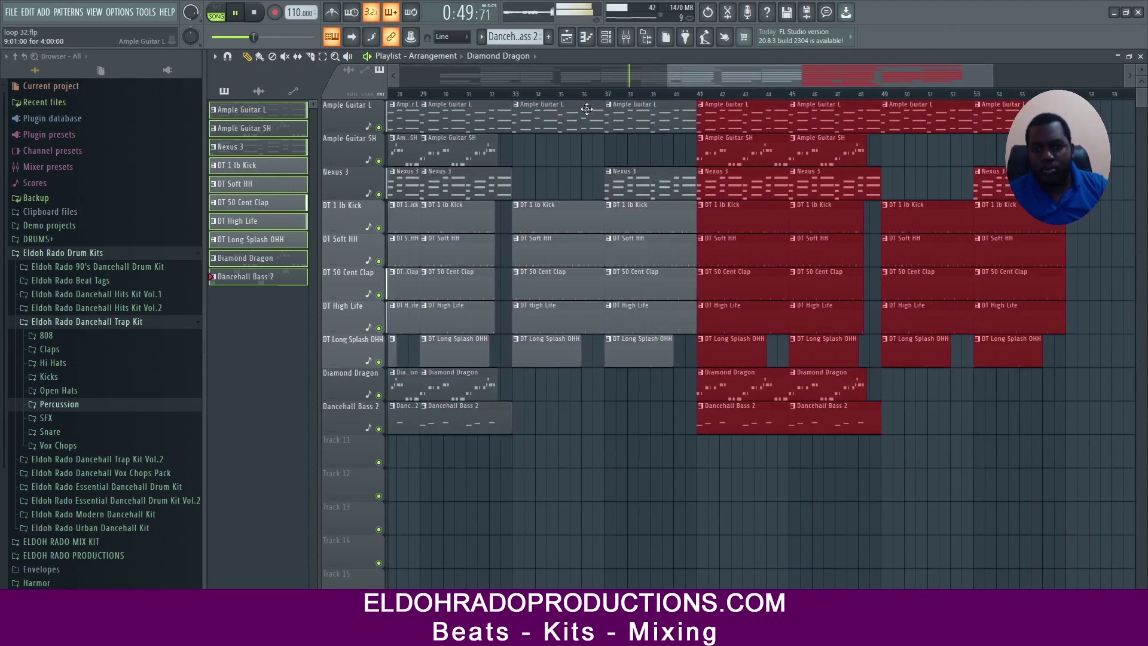
key(ctrl+b)
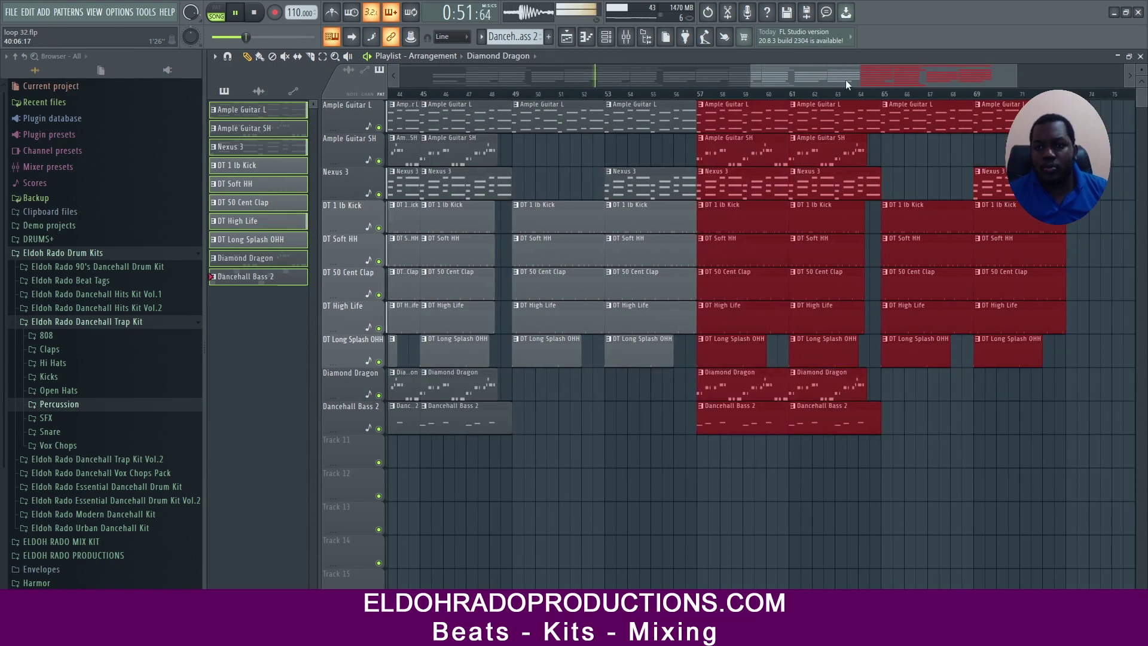
drag(1082, 470, 909, 112)
key(Delete)
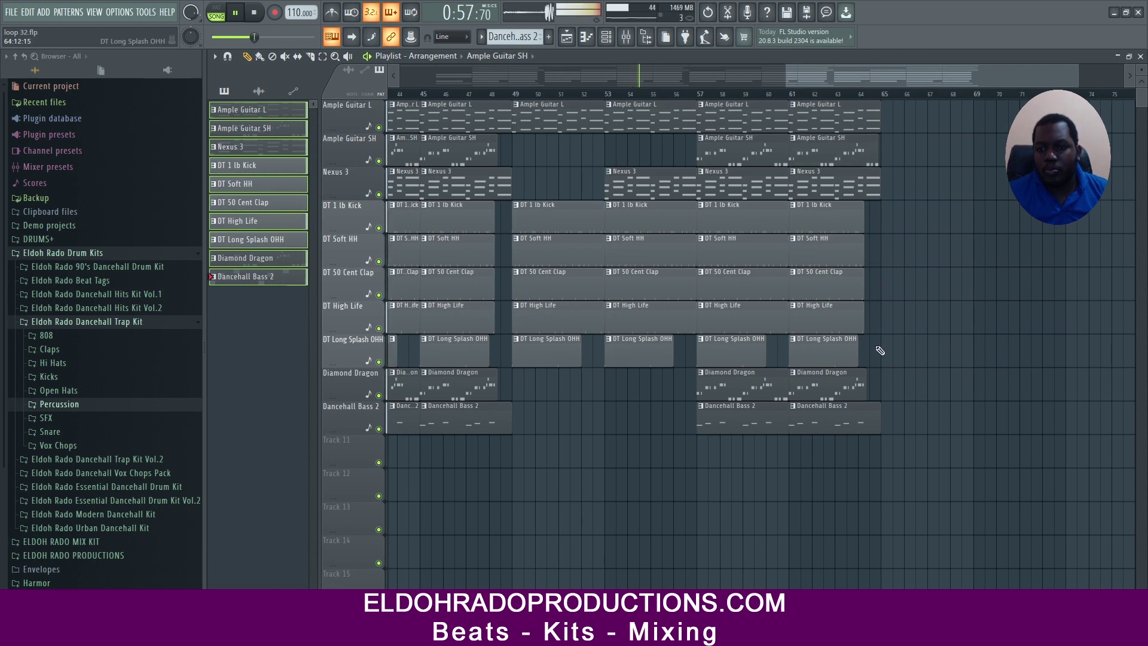
Step: Extend the shortened drum, Diamond Dragon and Ample Guitar SH clips at bar 61 so they fill the section up to bar 65
drag(866, 233, 864, 223)
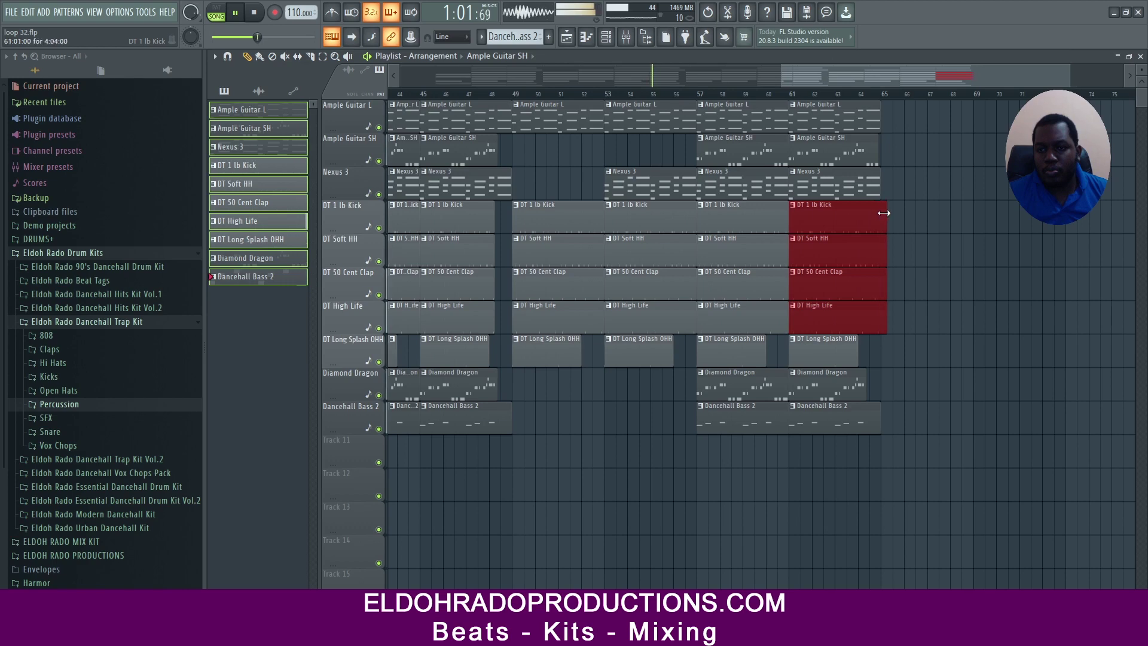
click(871, 383)
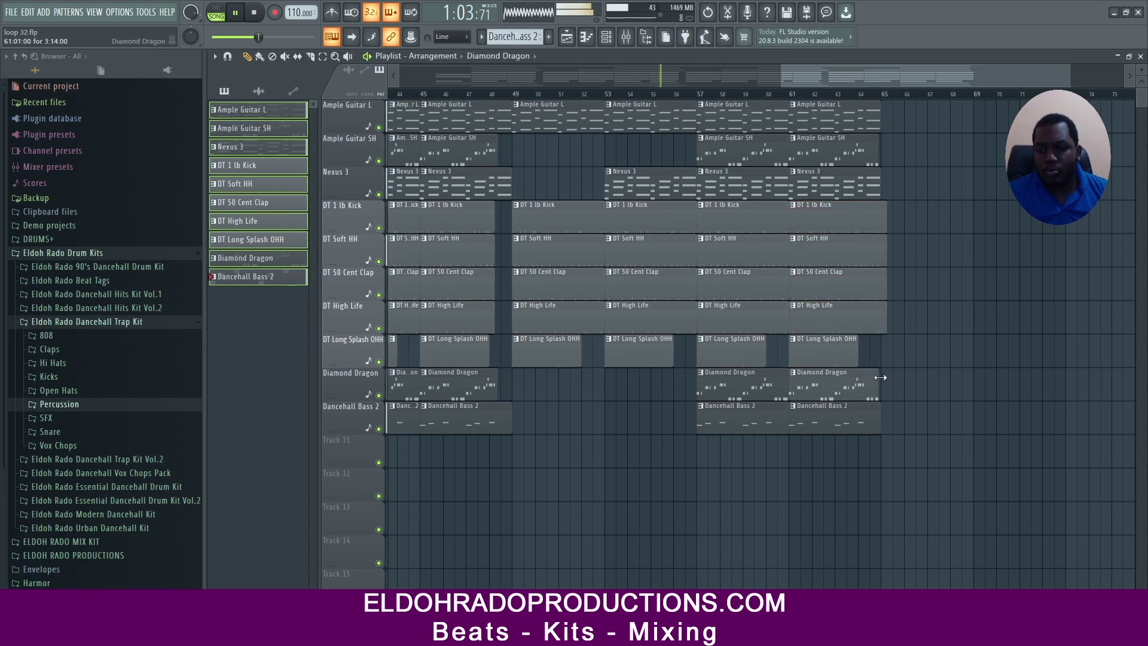
scroll(889, 98, up, 6)
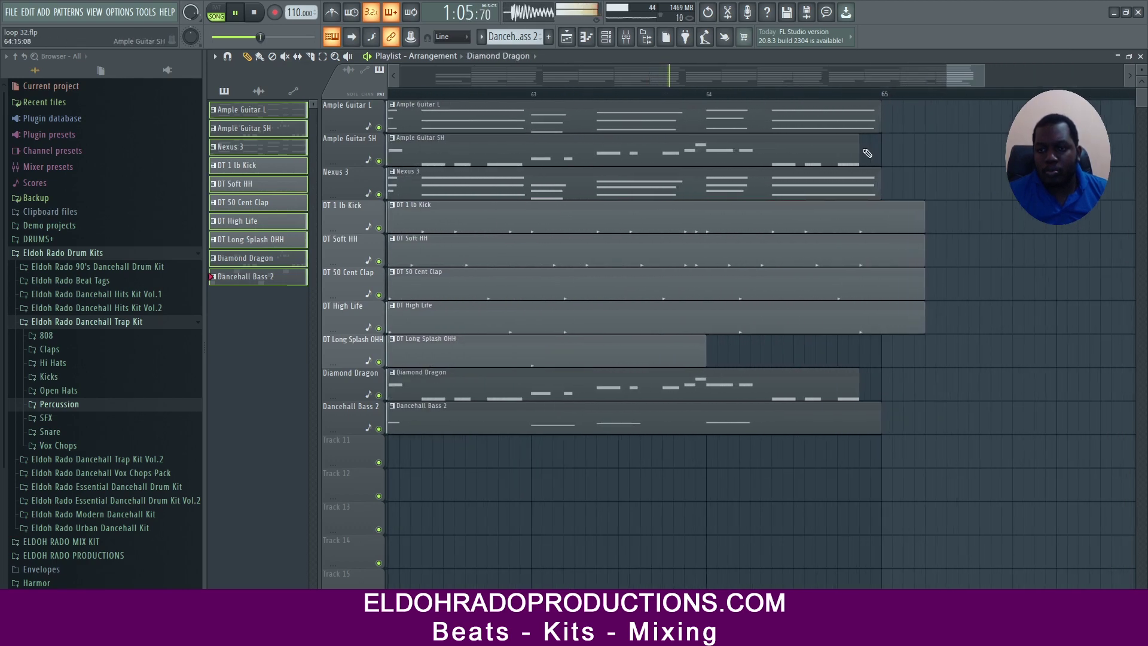
drag(856, 153, 868, 149)
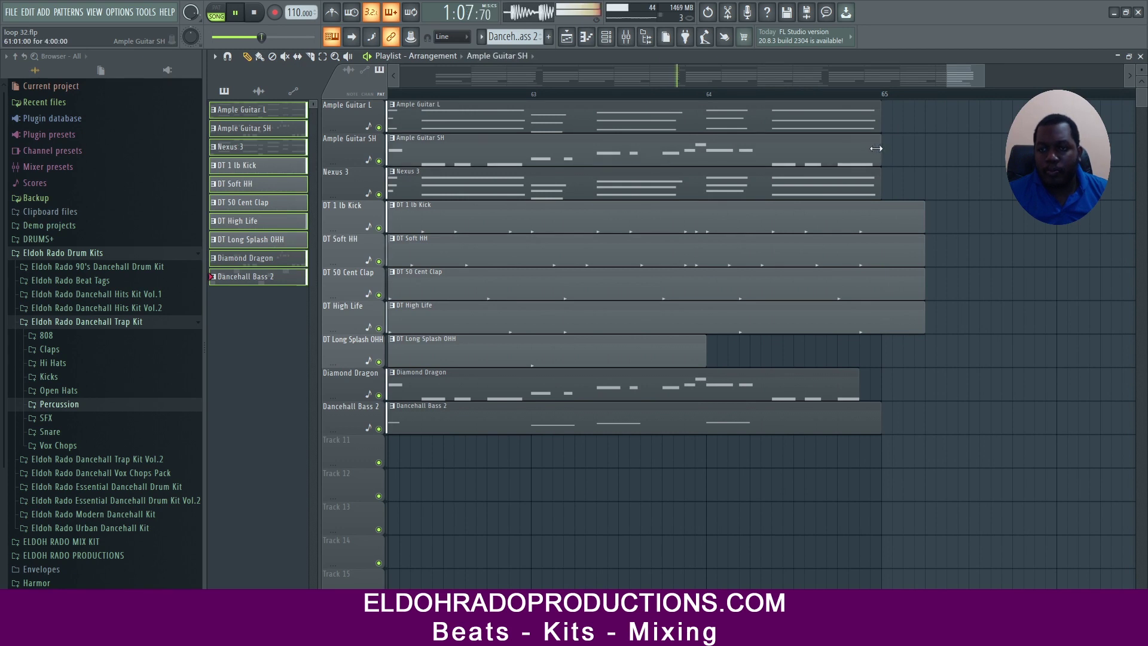
drag(864, 389, 916, 216)
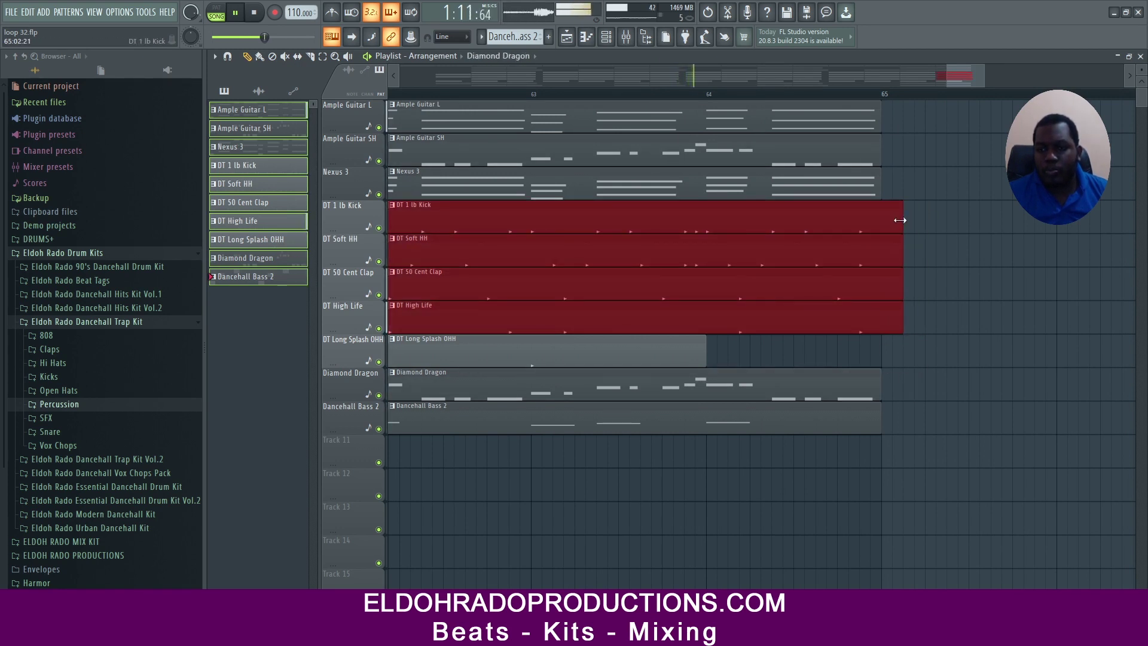
Step: Play the arrangement from bar 32 to check the transition into the section at bar 33
drag(951, 70, 585, 76)
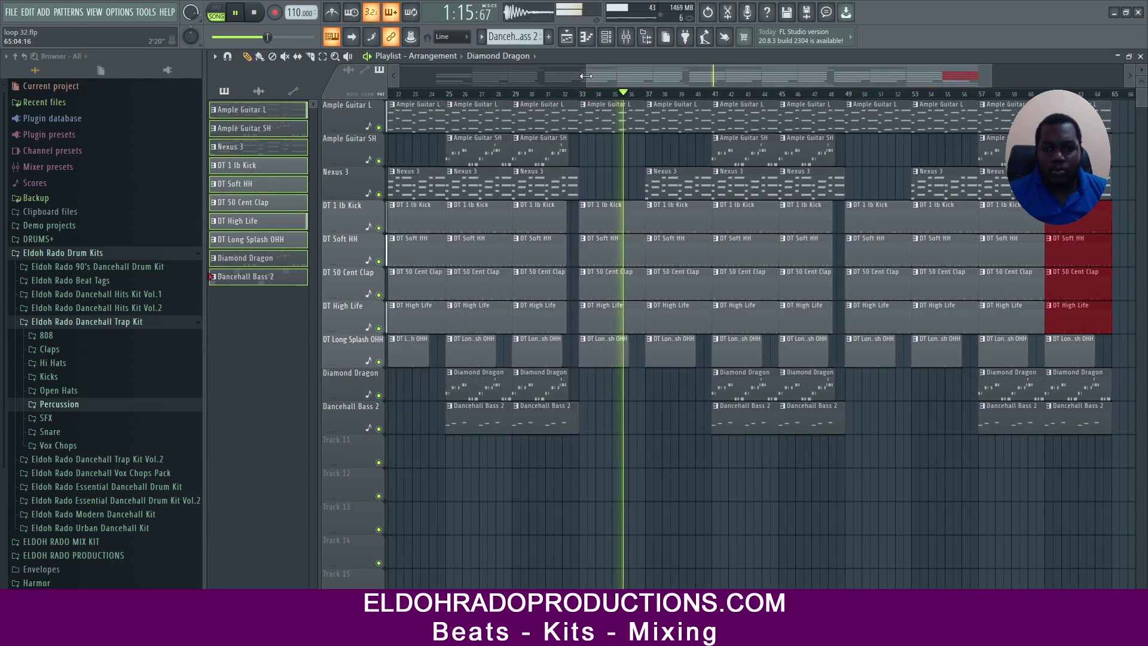
scroll(633, 96, up, 4)
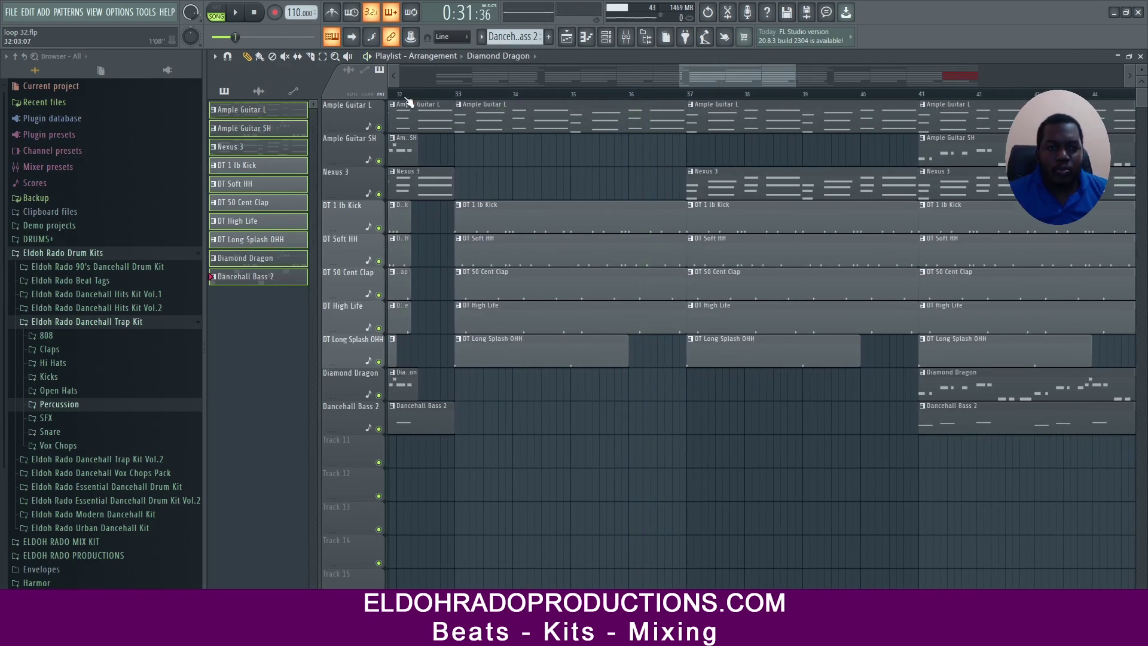
key(space)
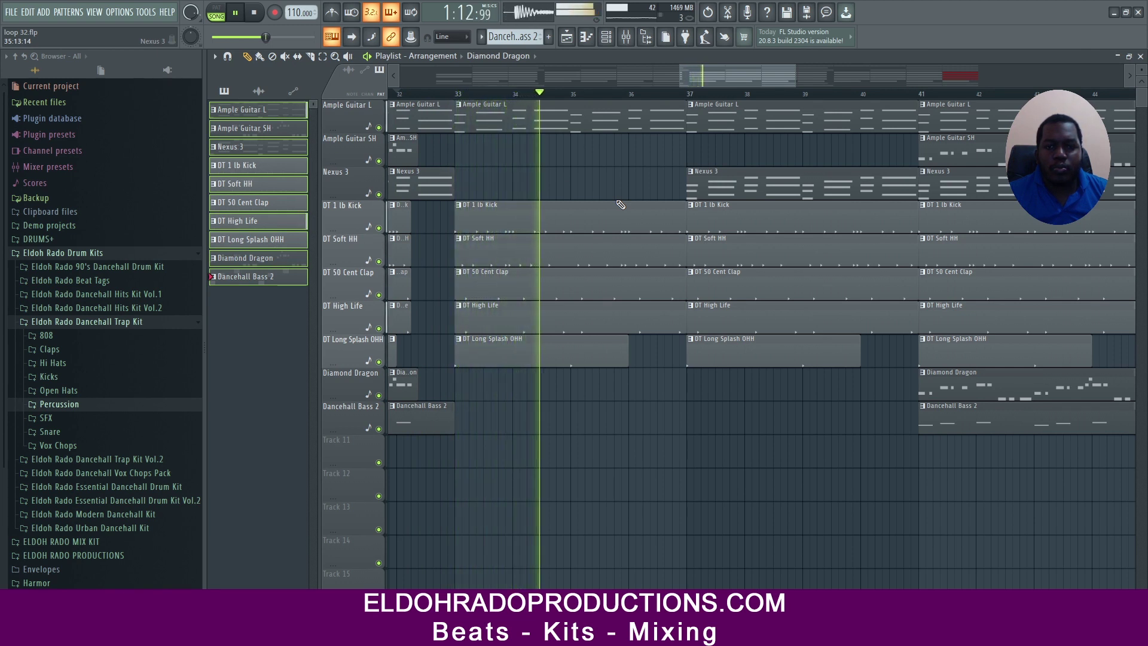
key(space)
Step: Fill bars 33 to 36 with Nexus 3, delete all but short slices just before bars 35 and 37, and play the result
drag(743, 196, 510, 189)
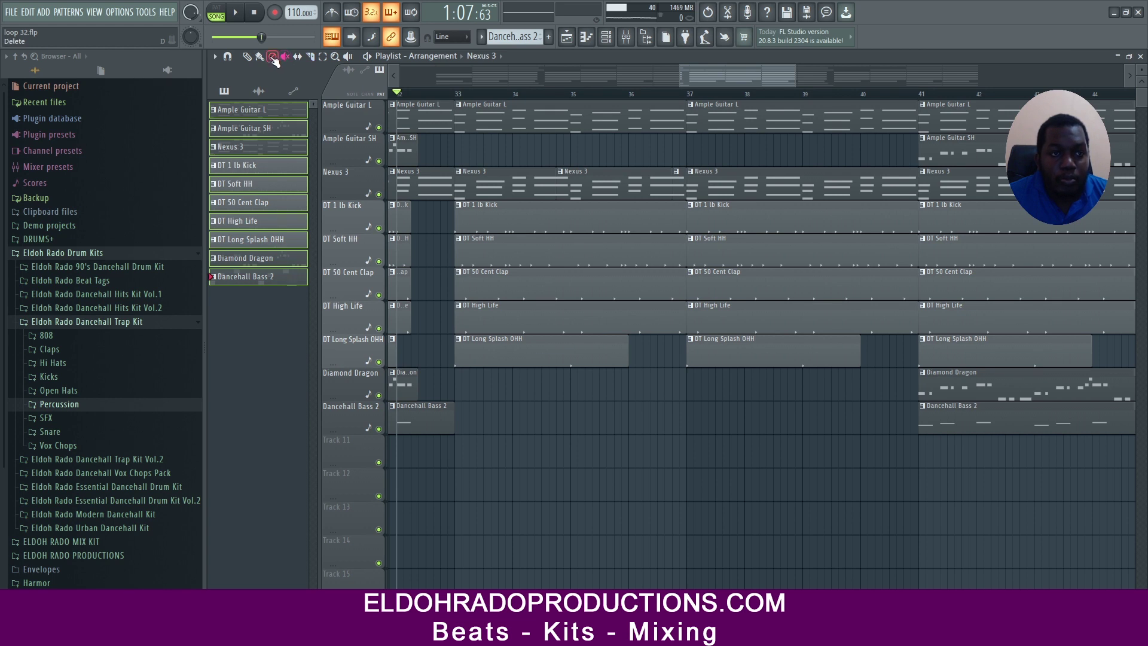
right_click(505, 175)
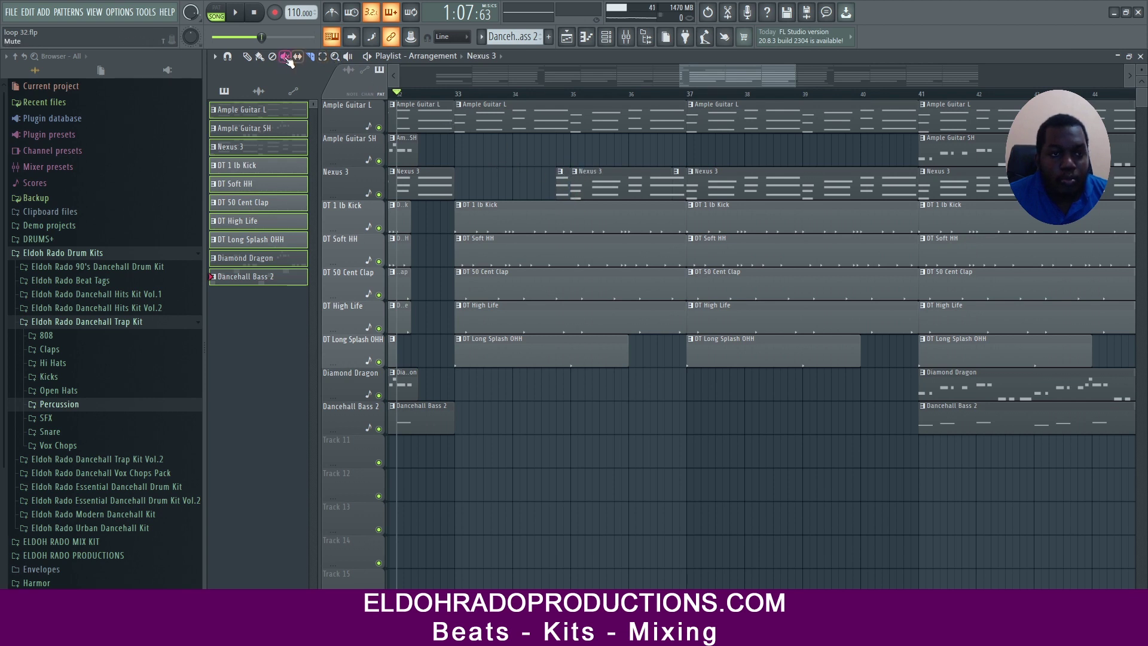
right_click(605, 189)
key(space)
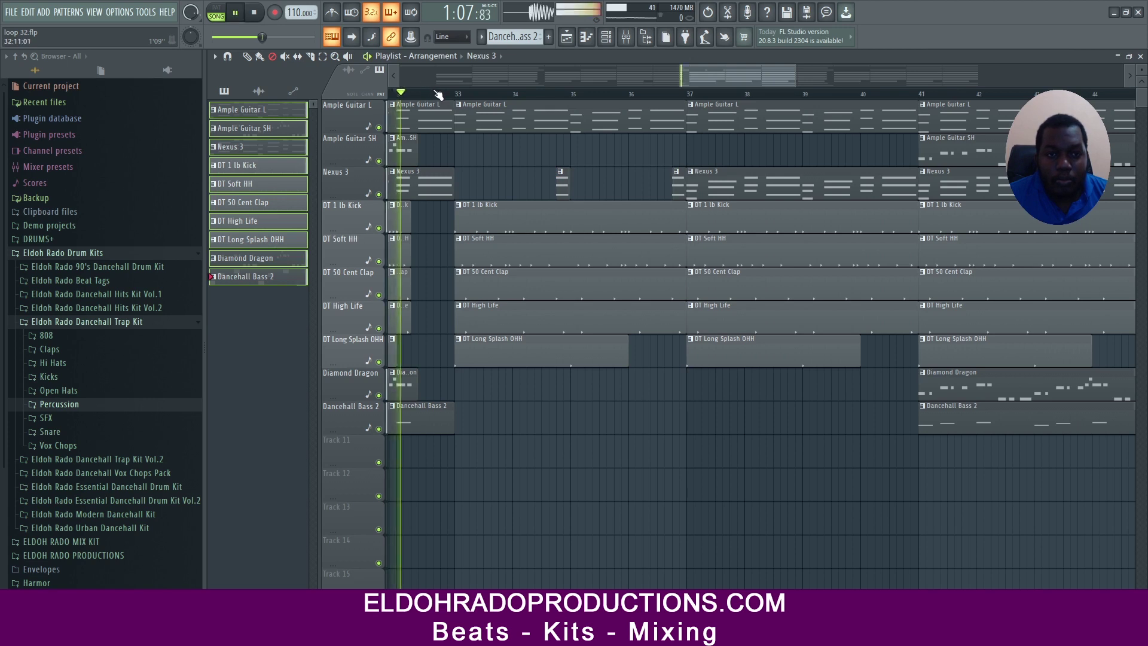
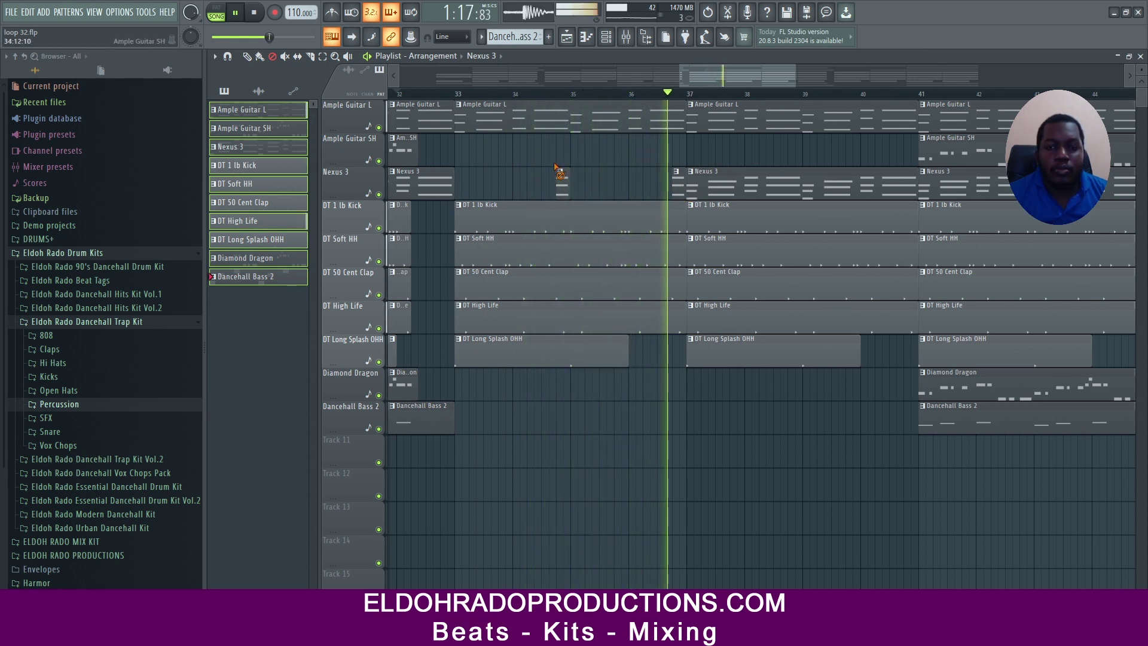
Step: Replace the Nexus 3 clip across bars 37 to 40 with short slices just before bars 39 and 41, and play the result
key(space)
click(247, 55)
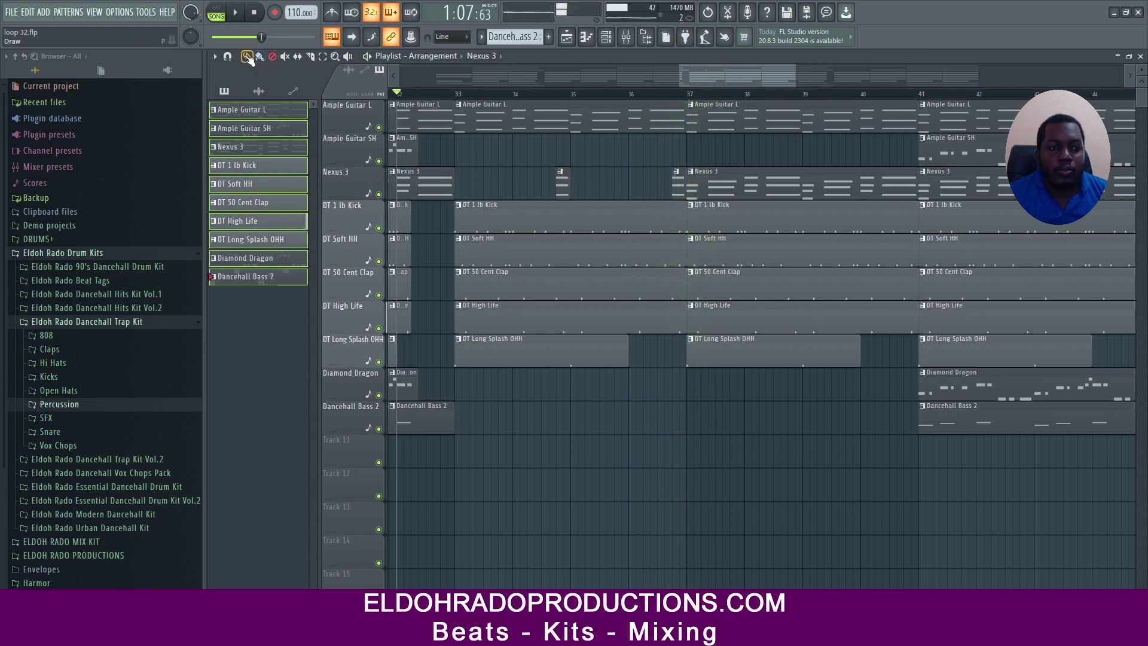
right_click(758, 195)
drag(741, 194, 795, 188)
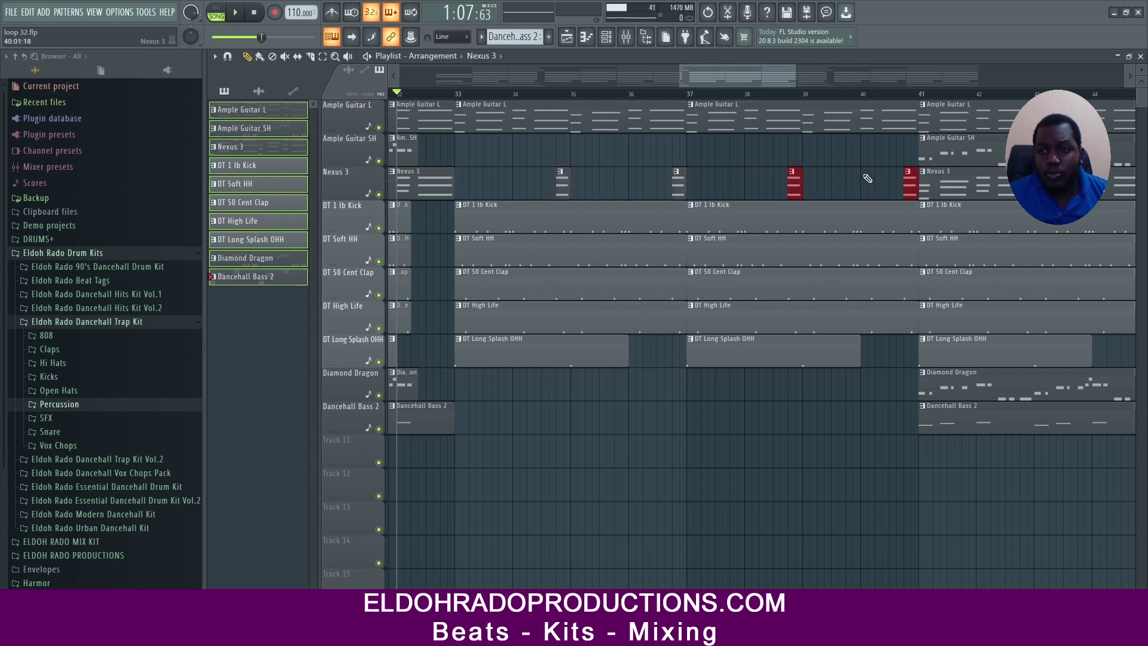
click(654, 90)
key(space)
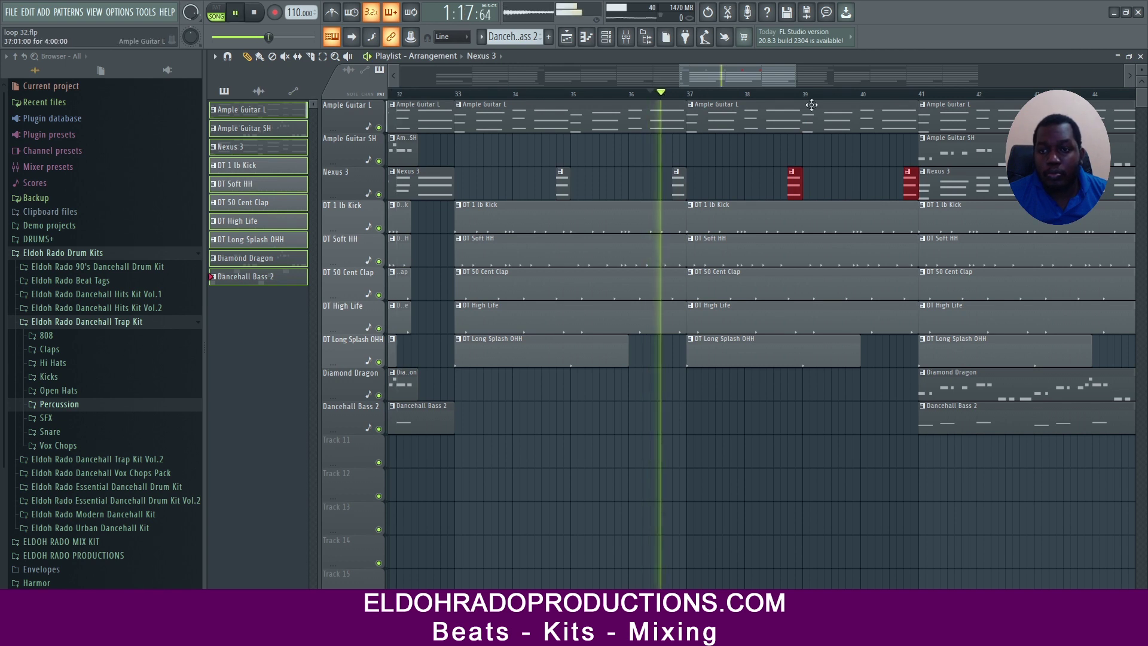
Step: Shorten the DT 1 lb Kick, Soft HH, 50 Cent Clap and High Life clips starting at bar 37 so they end midway through bar 40
scroll(897, 105, up, 2)
drag(895, 210, 929, 341)
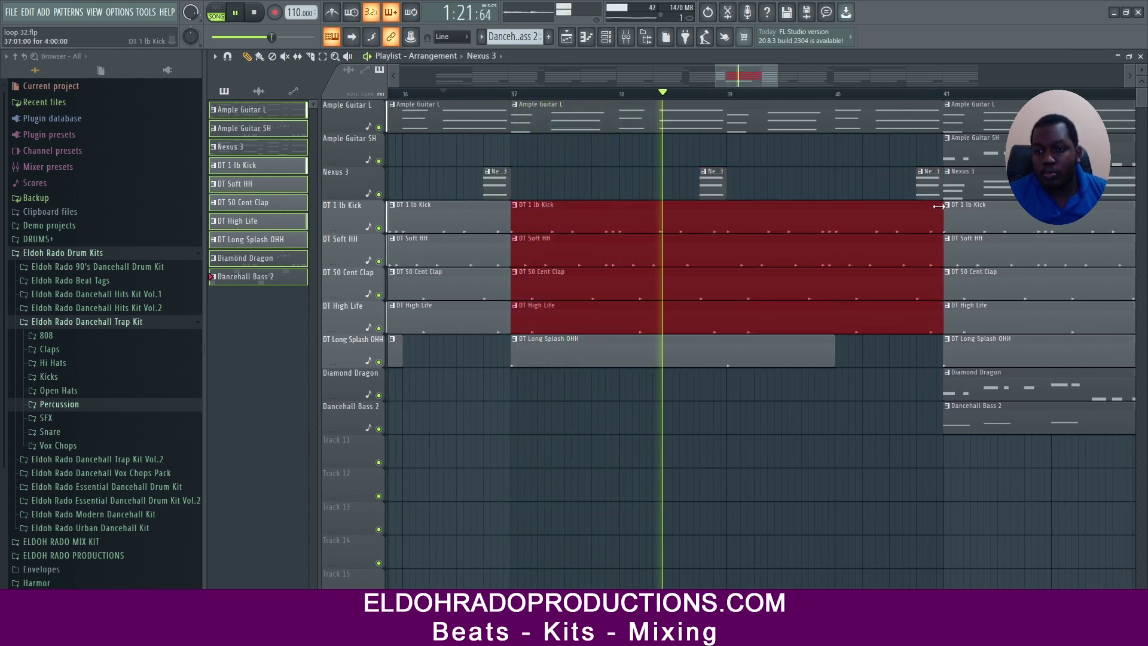
drag(942, 213, 891, 212)
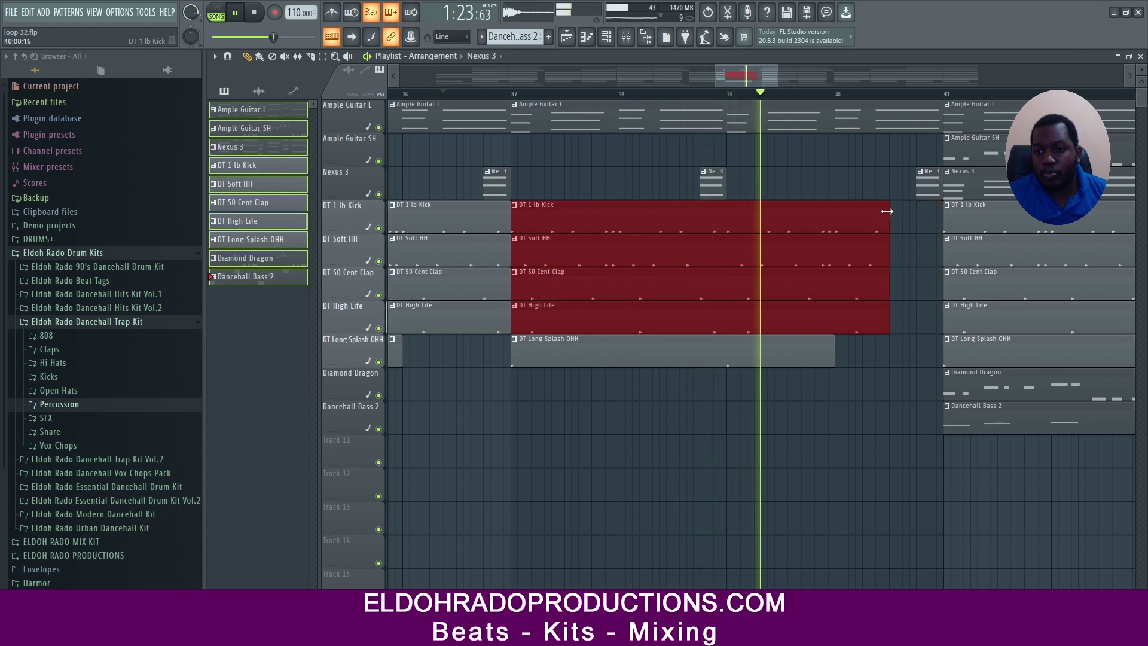
click(920, 206)
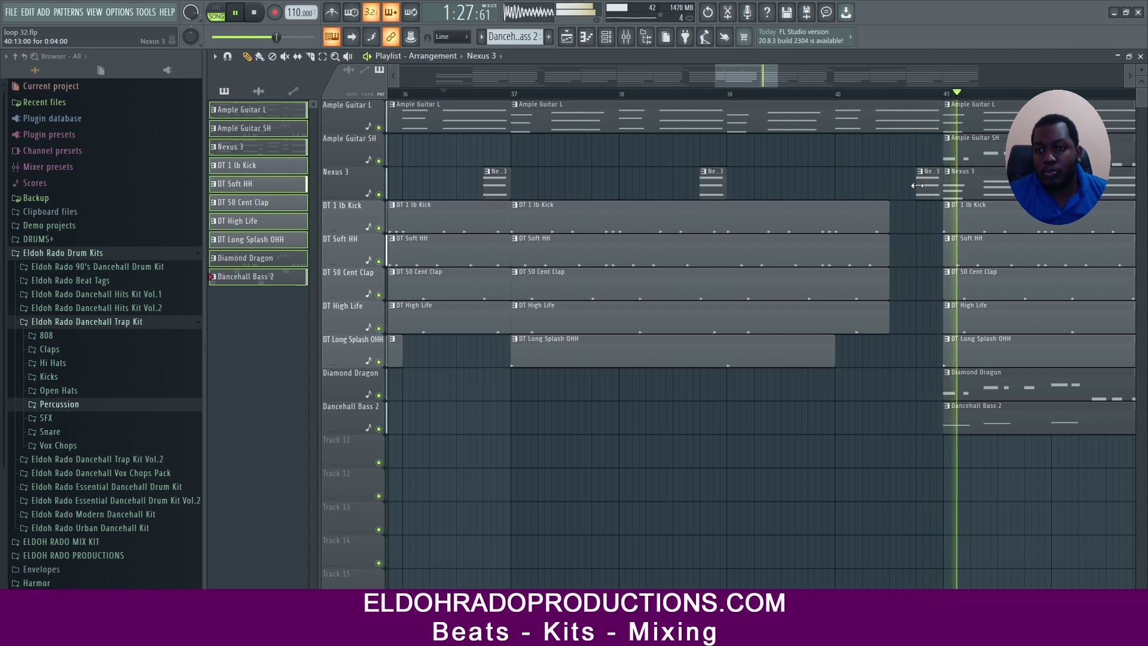
Step: Extend the start of the Nexus 3 slice before bar 41 back to the middle of bar 40 and play the transition
key(space)
drag(902, 189, 890, 188)
key(space)
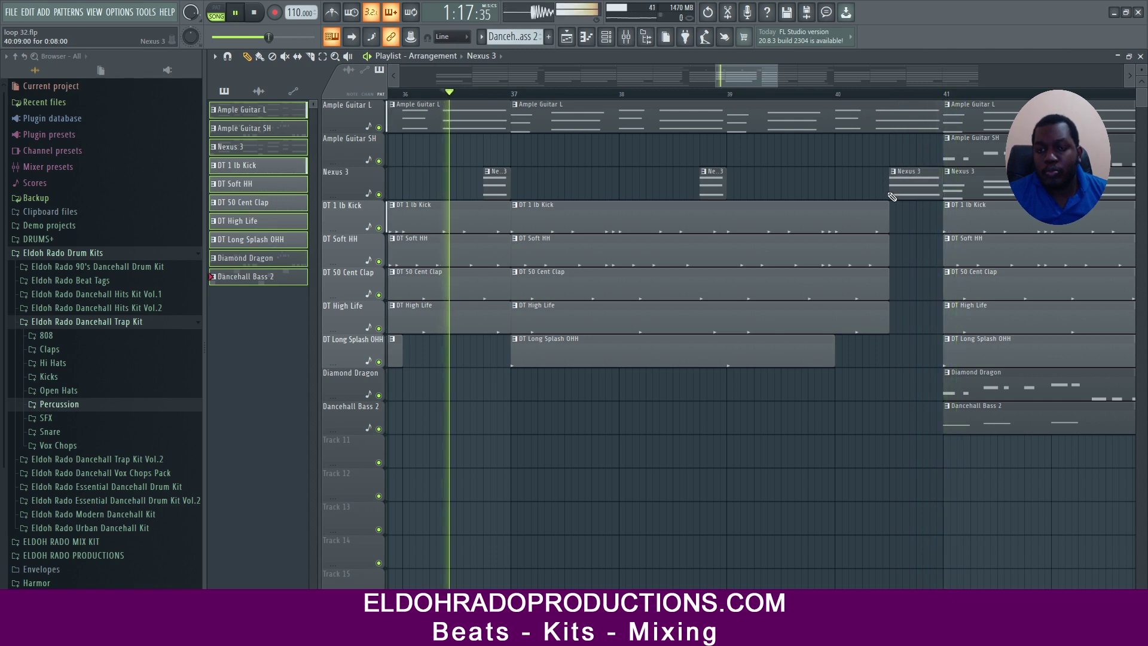
click(794, 94)
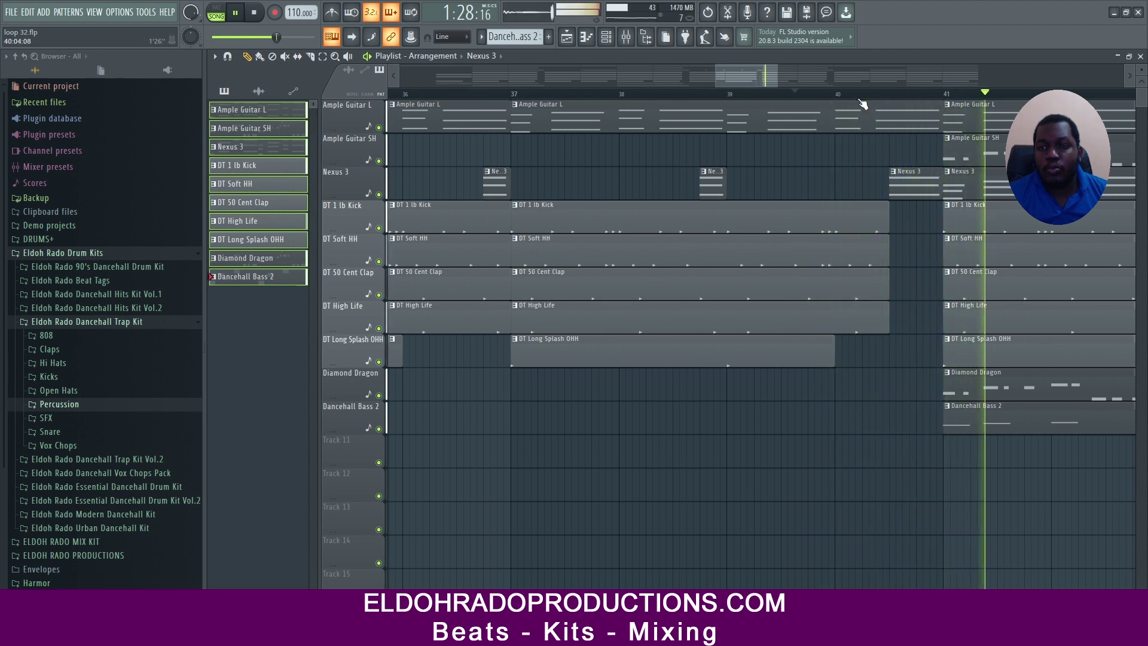
Step: Review the wider arrangement during playback, then stop it and open the mixer
scroll(862, 103, down, 1)
scroll(862, 103, down, 5)
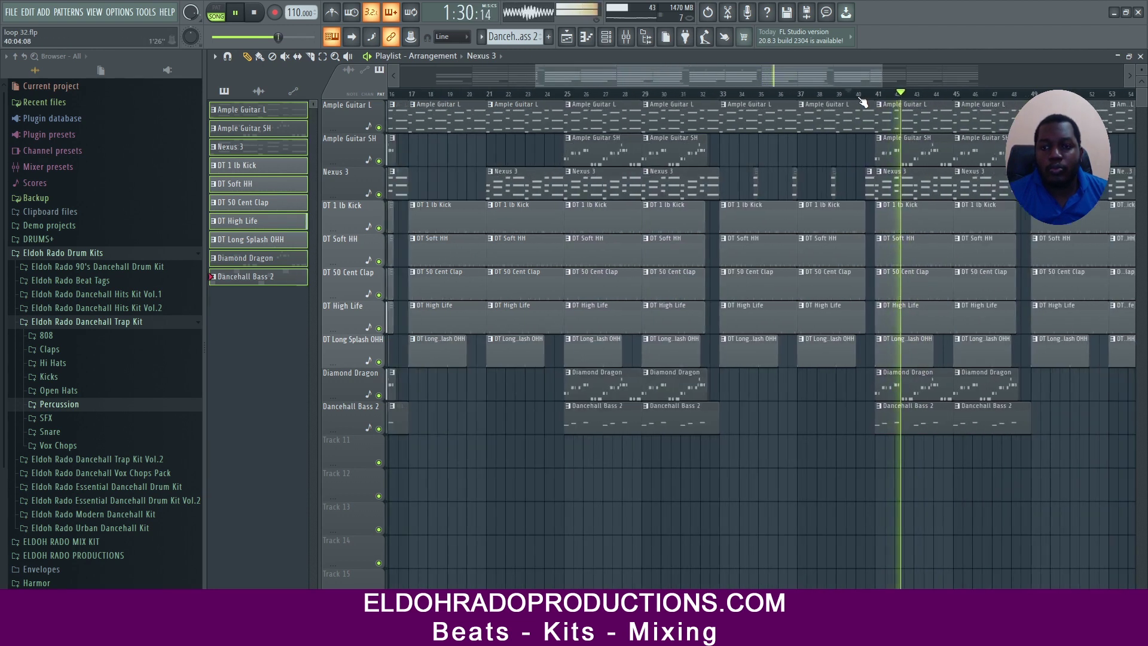
scroll(862, 102, down, 1)
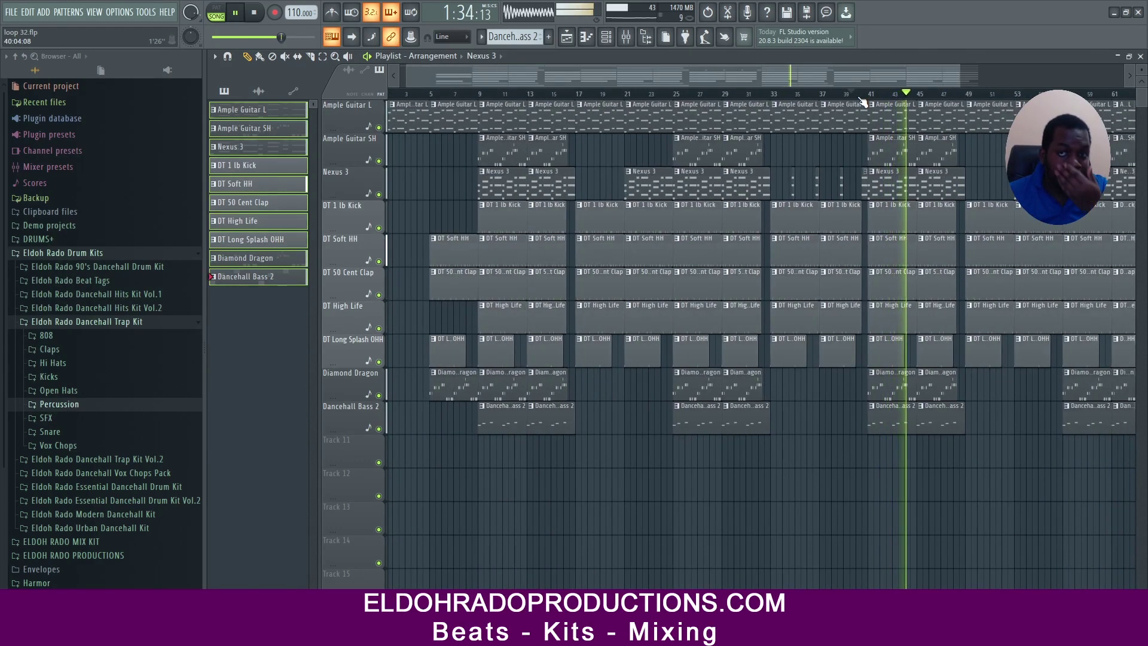
click(628, 37)
key(space)
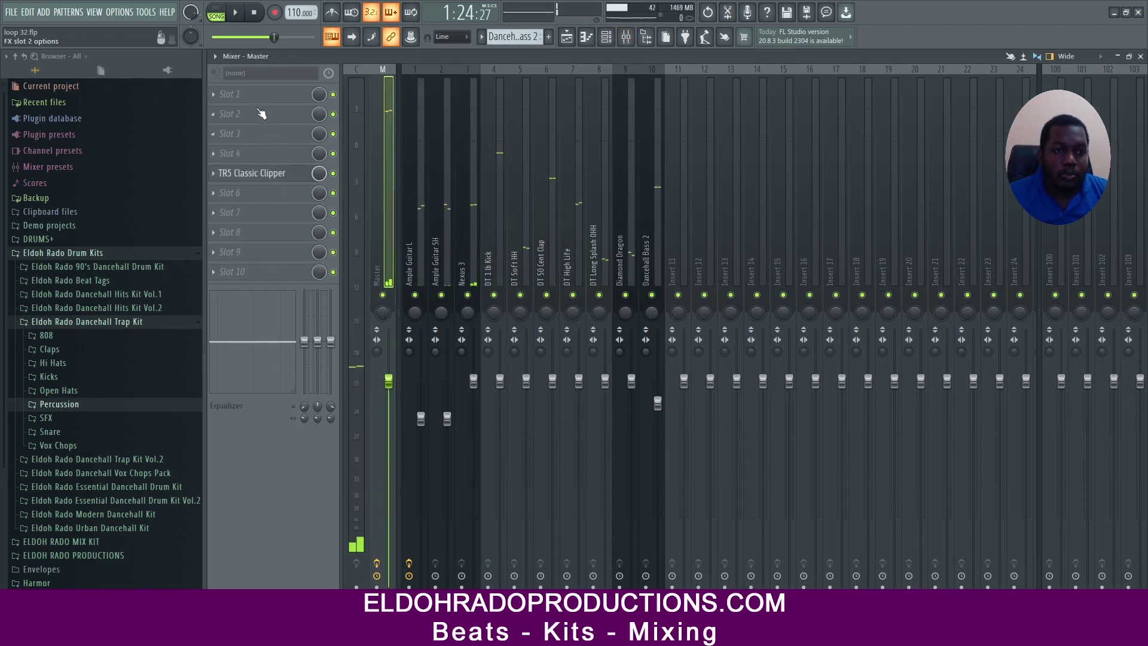
Step: Try to route mixer tracks 1 to 10 to Insert 11 using the selected-channels routing, and play to check its signal
click(681, 254)
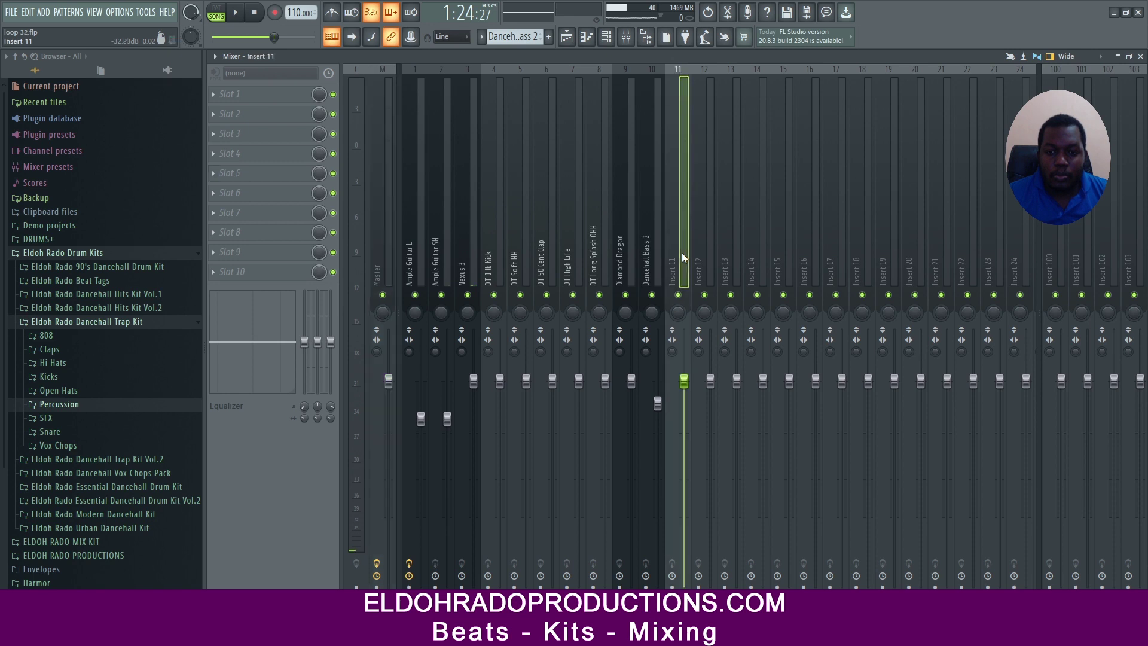
ctrl+shift+click(648, 257)
drag(626, 253, 415, 262)
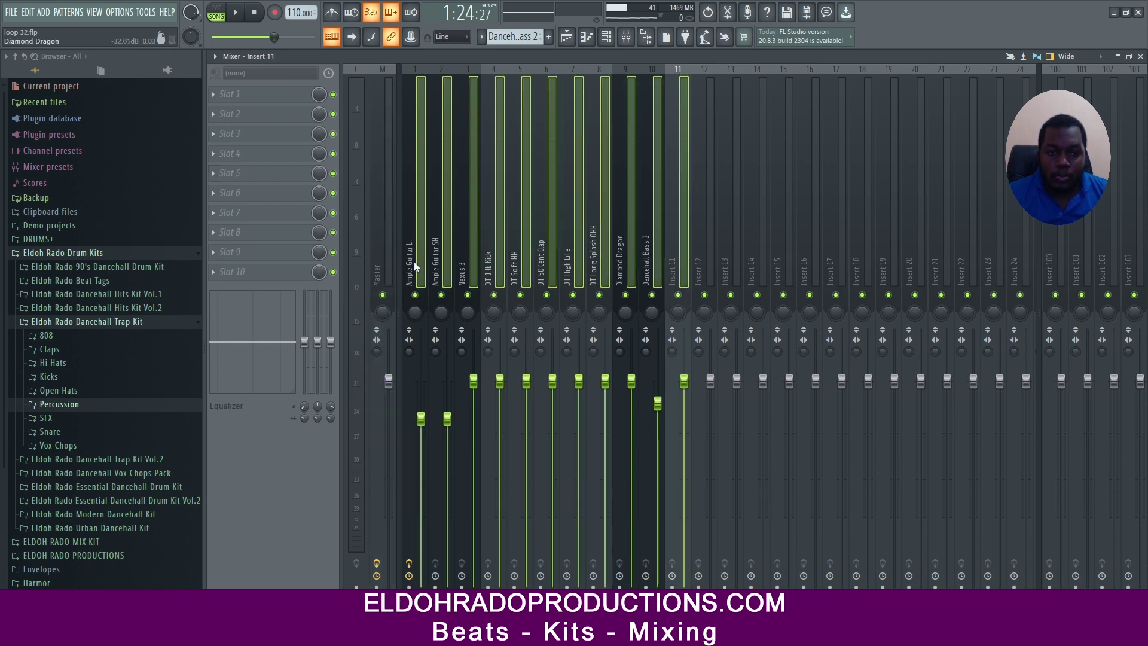
right_click(684, 253)
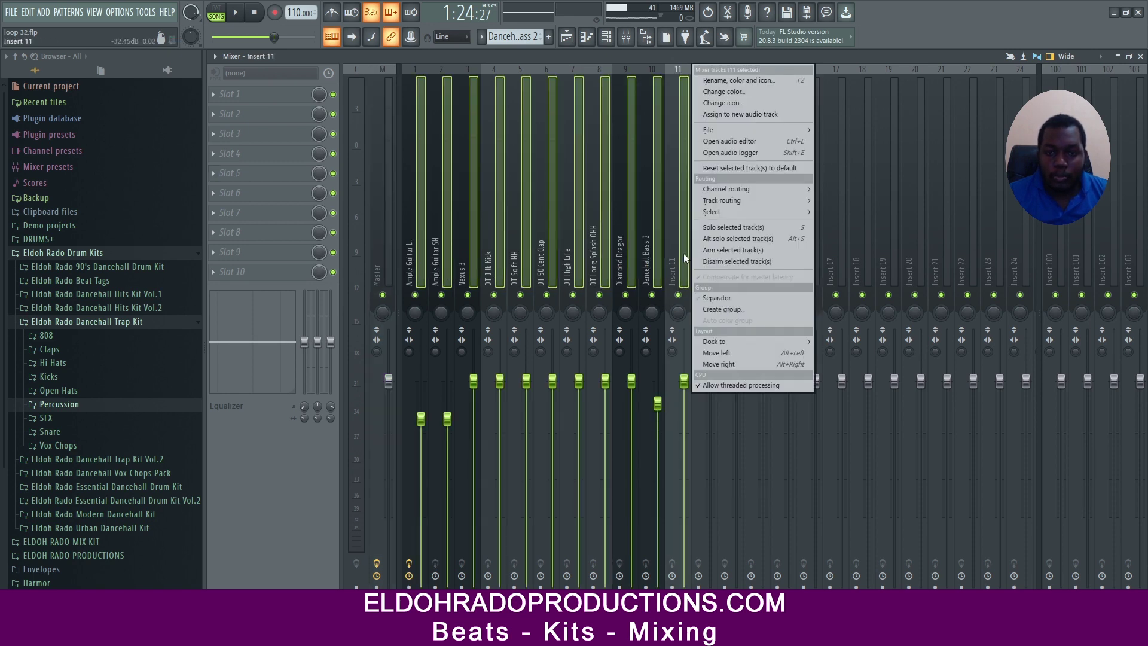
mouse_move(719, 193)
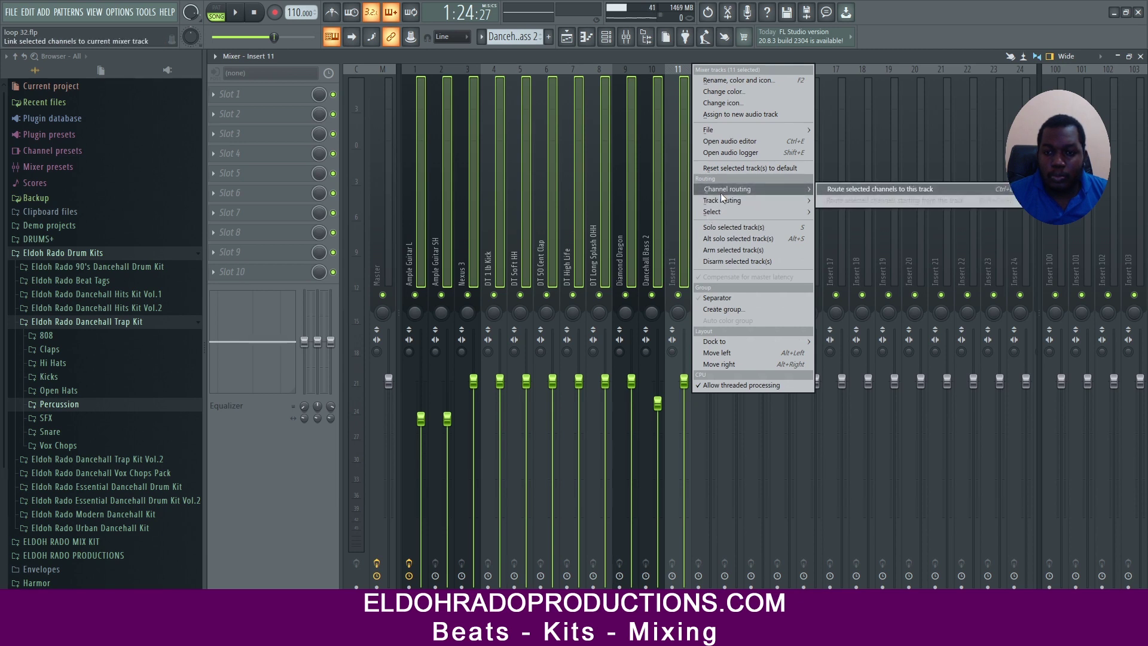
click(845, 189)
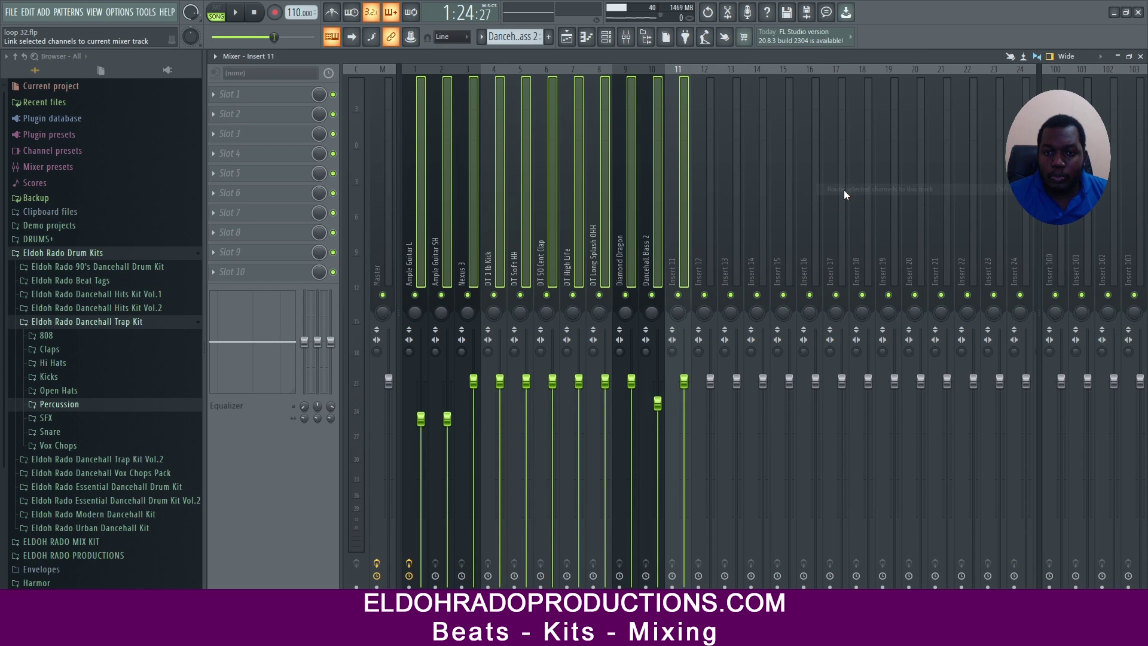
click(711, 197)
click(683, 199)
key(space)
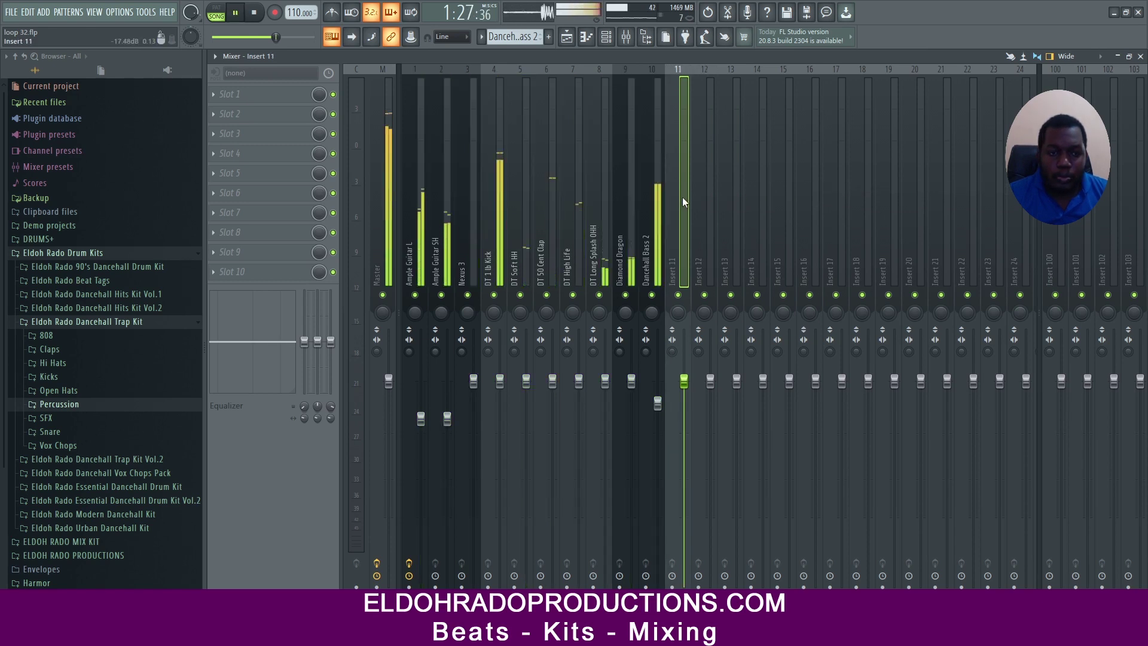
key(space)
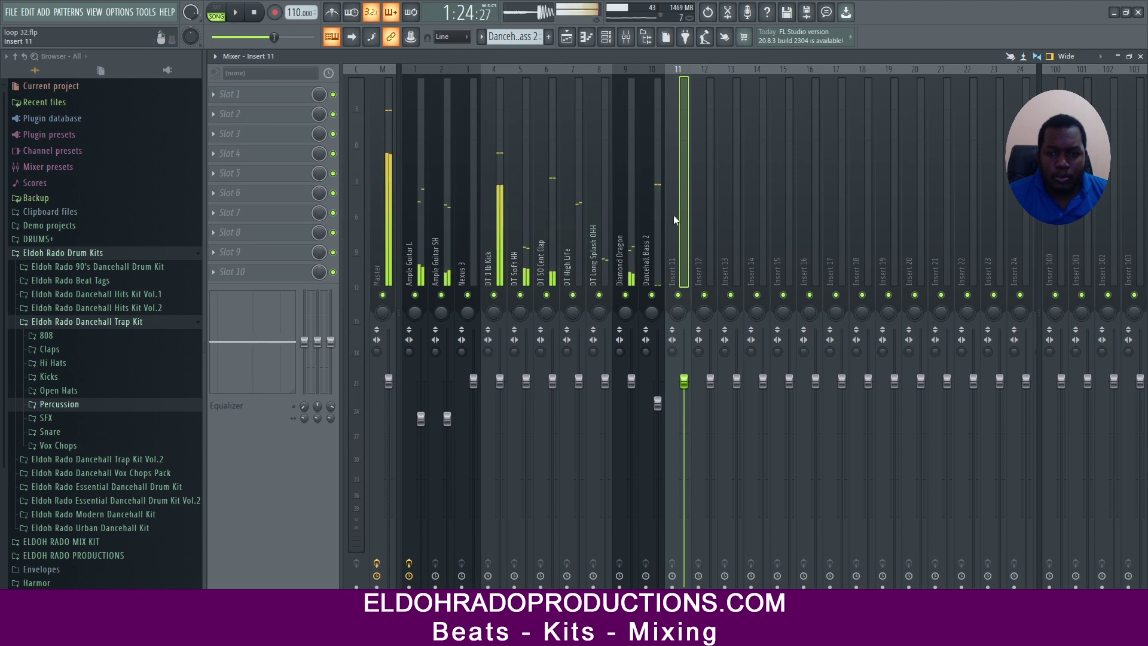
Step: Inspect the effect slots of individual instrument mixer tracks and play the beat to check their levels
click(648, 219)
click(618, 221)
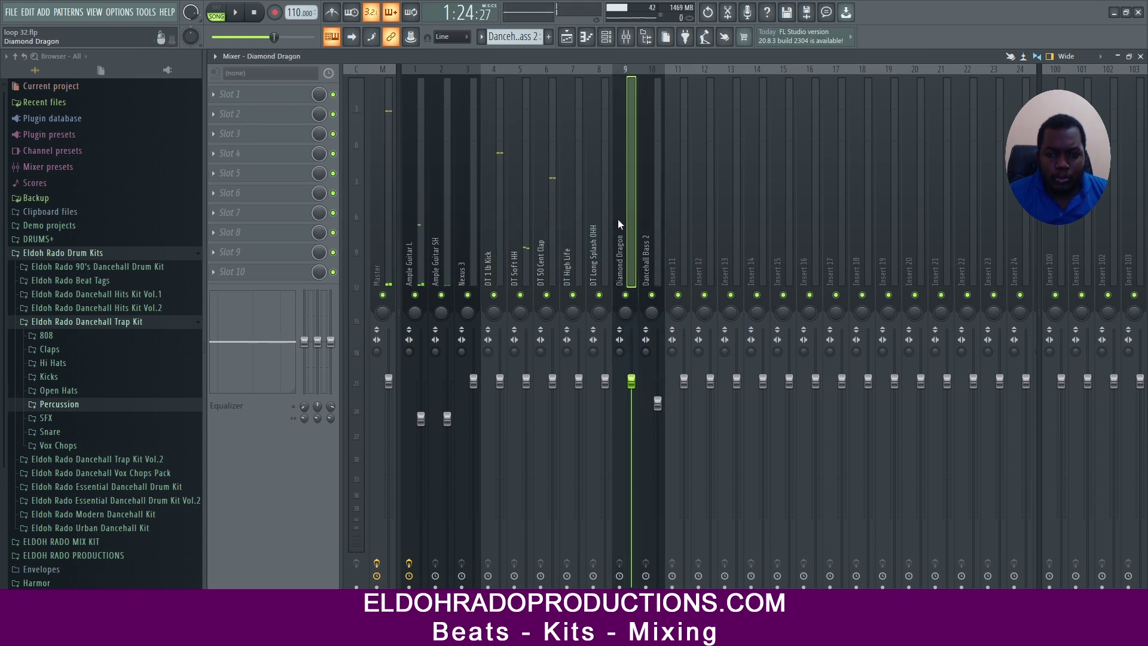
click(416, 235)
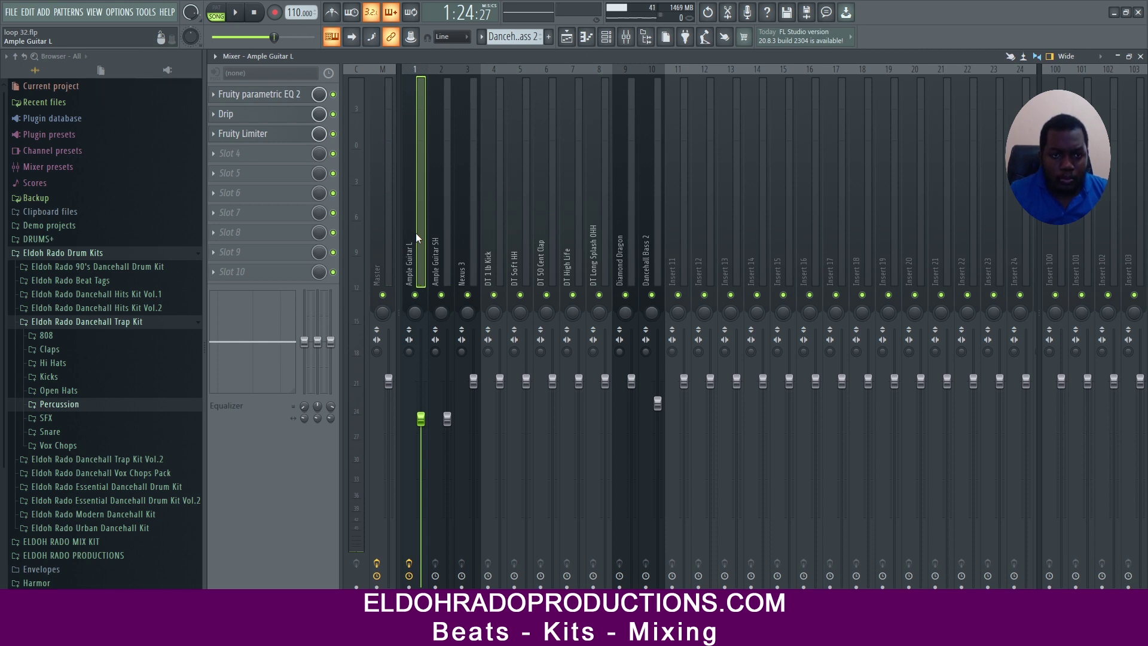
key(Right)
key(Right)
key(space)
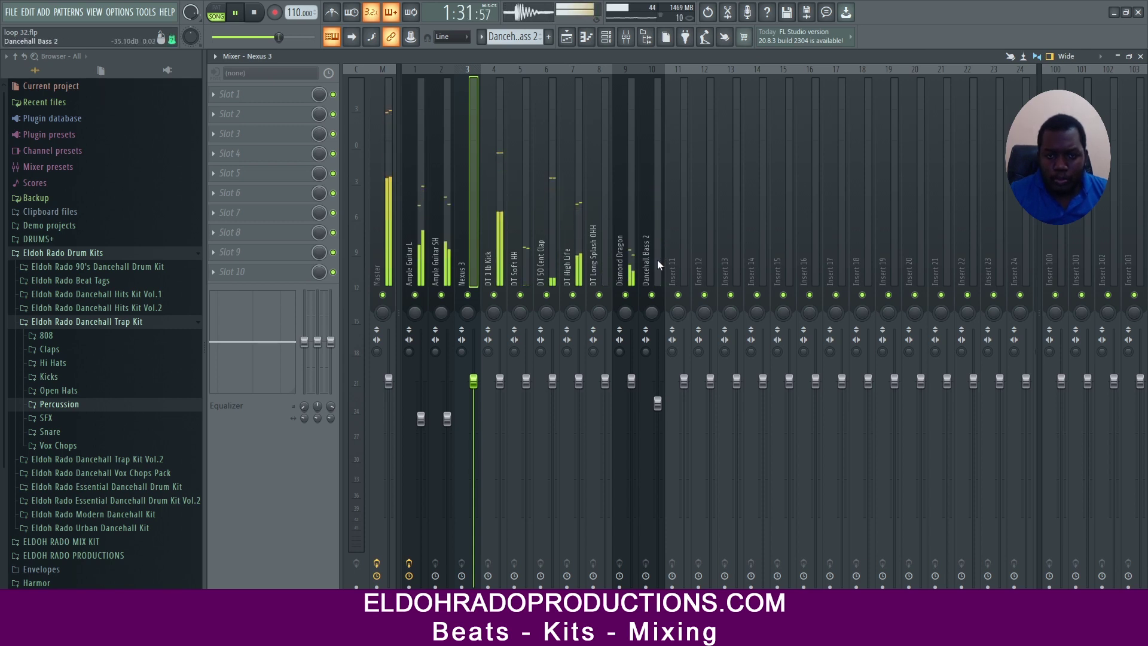
Step: Load FabFilter Micro into slot 2 of the Master track and lower its low-pass cutoff frequency
click(385, 237)
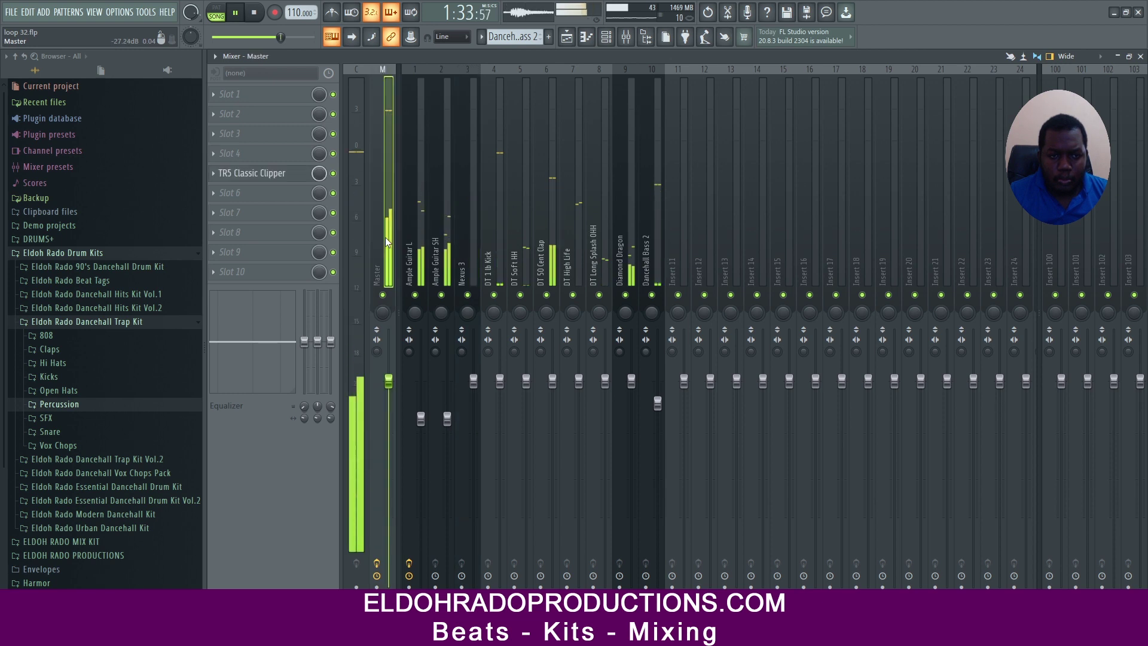
key(space)
click(265, 114)
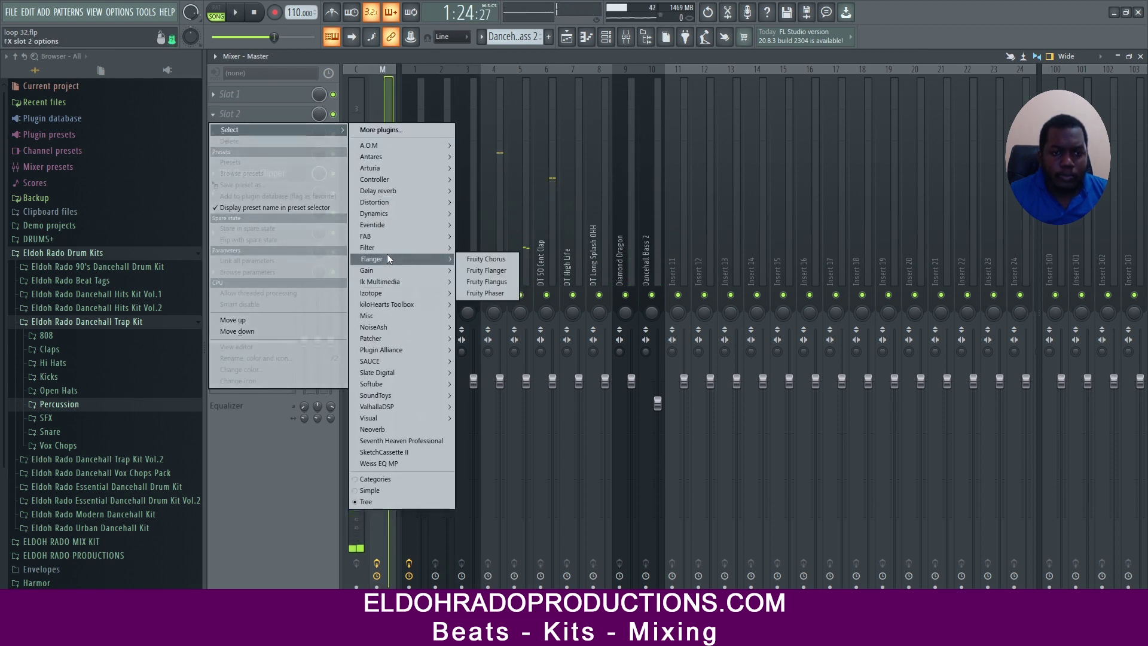
mouse_move(390, 247)
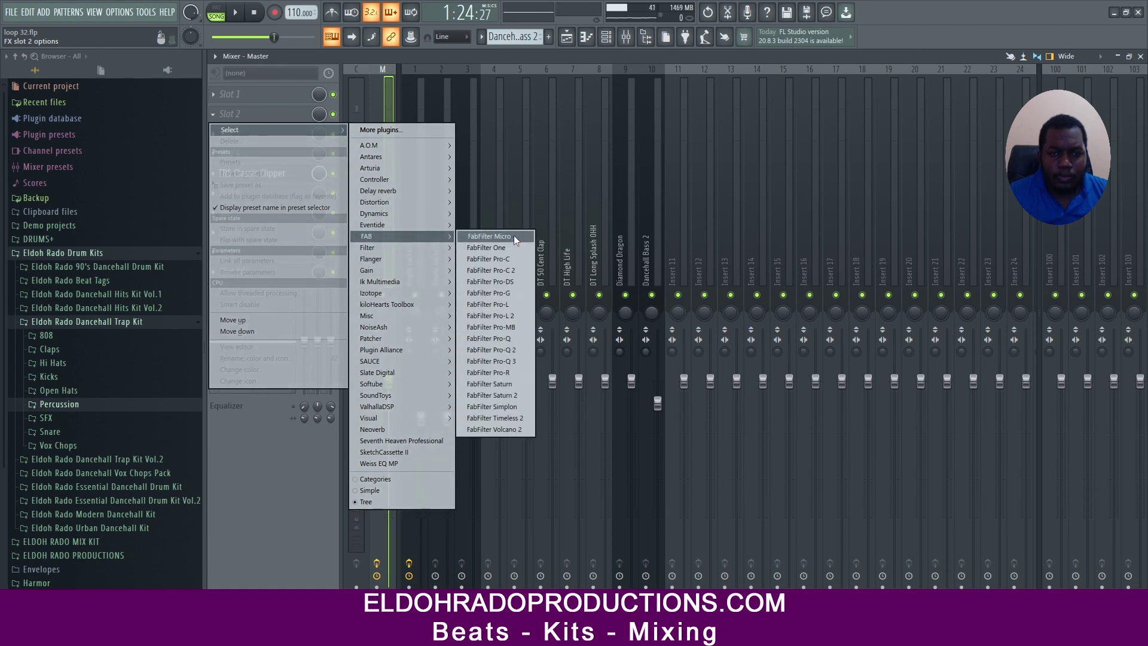
click(512, 236)
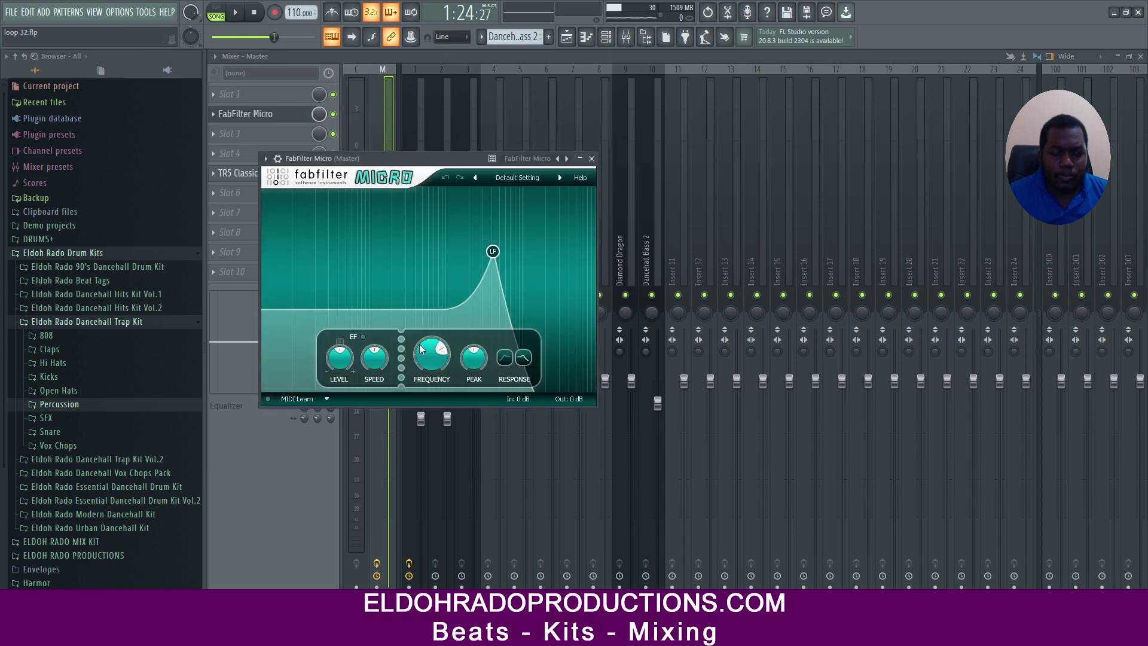
drag(422, 350, 403, 422)
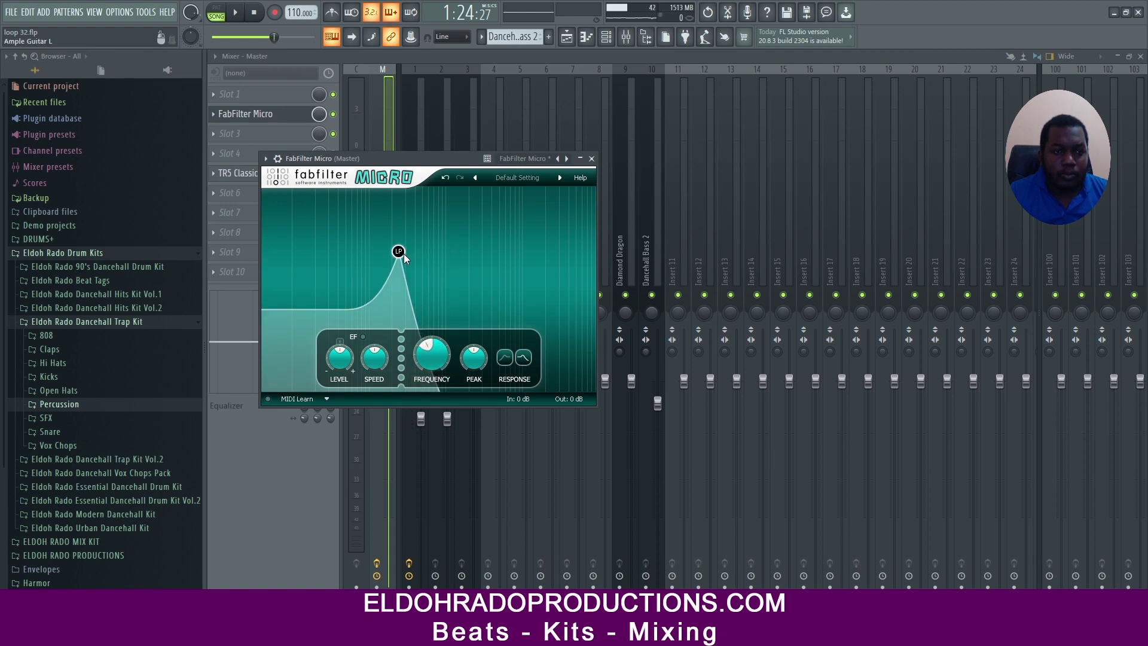
Step: Create automation clips for FabFilter Micro's mute switch and its Frequency parameter on the Master track
right_click(333, 115)
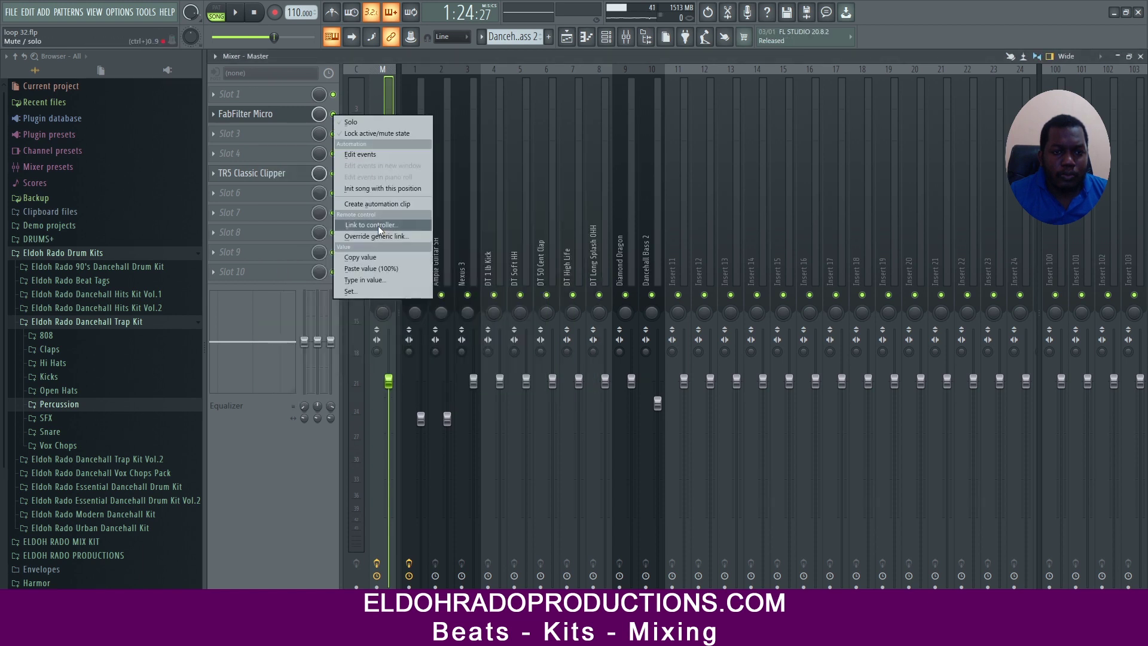
click(389, 204)
click(292, 117)
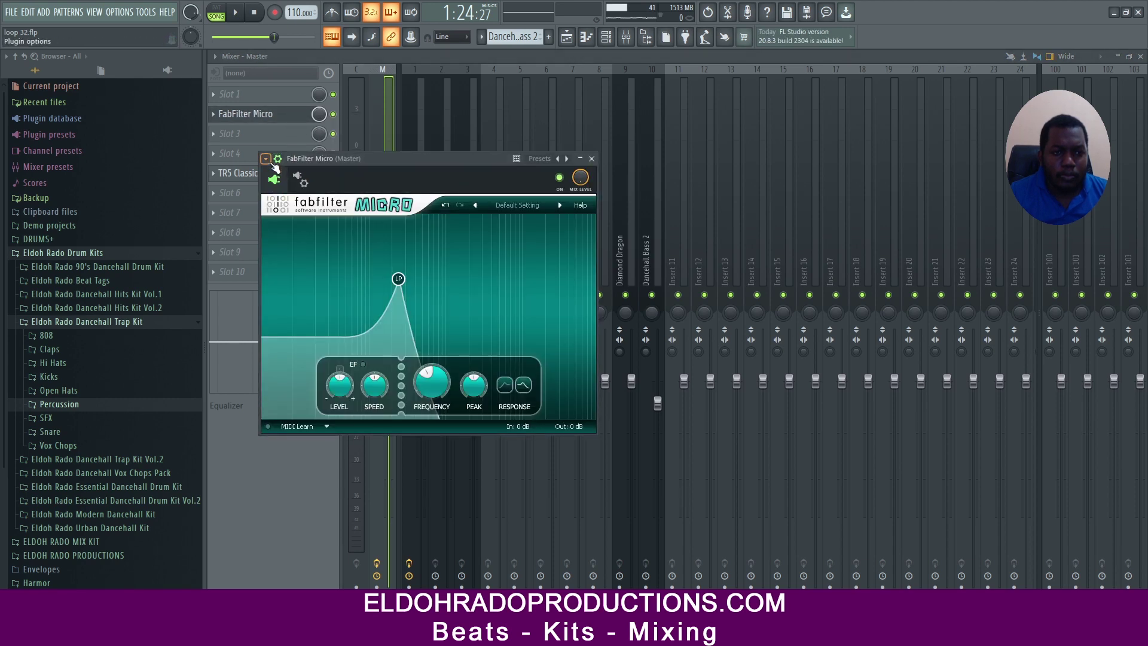
click(266, 159)
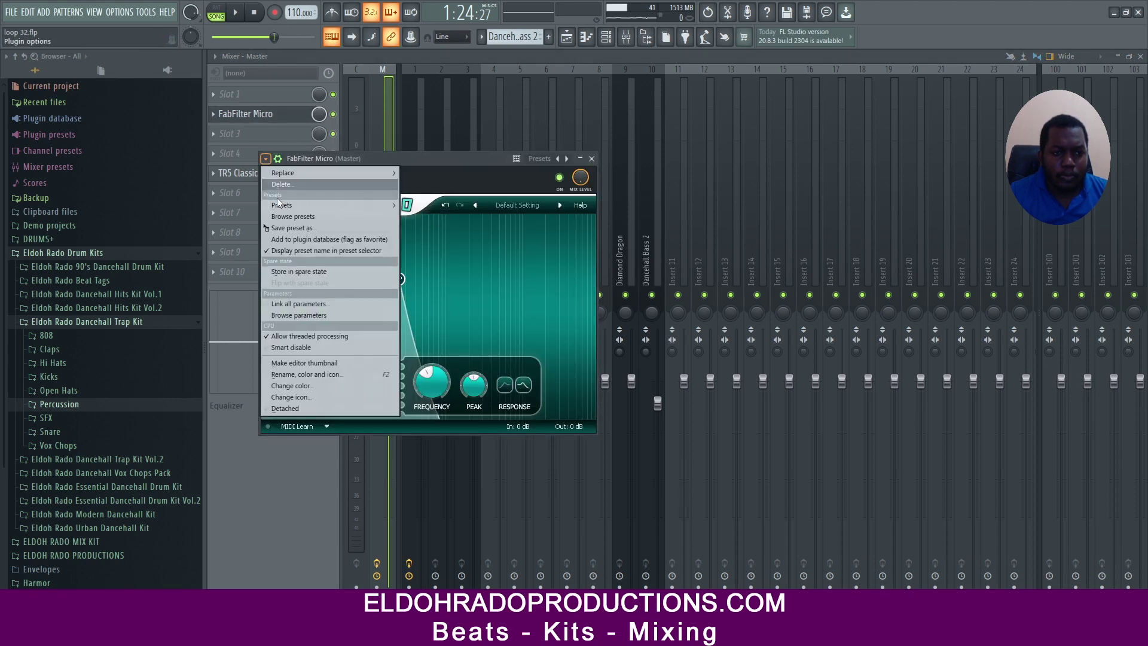
click(304, 314)
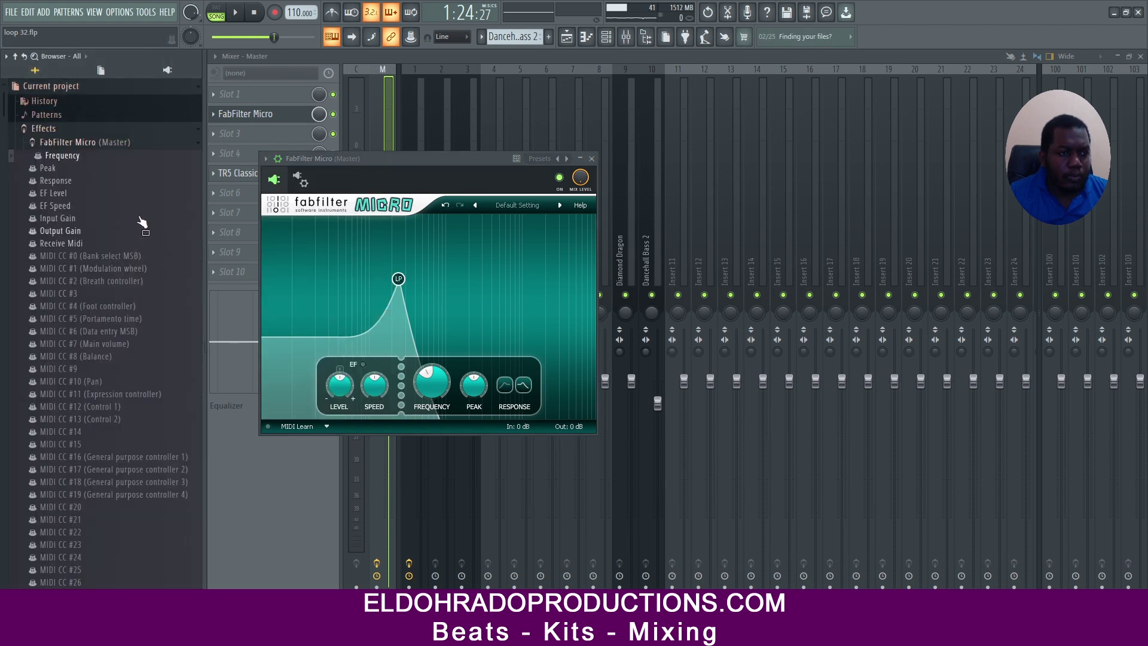
right_click(62, 156)
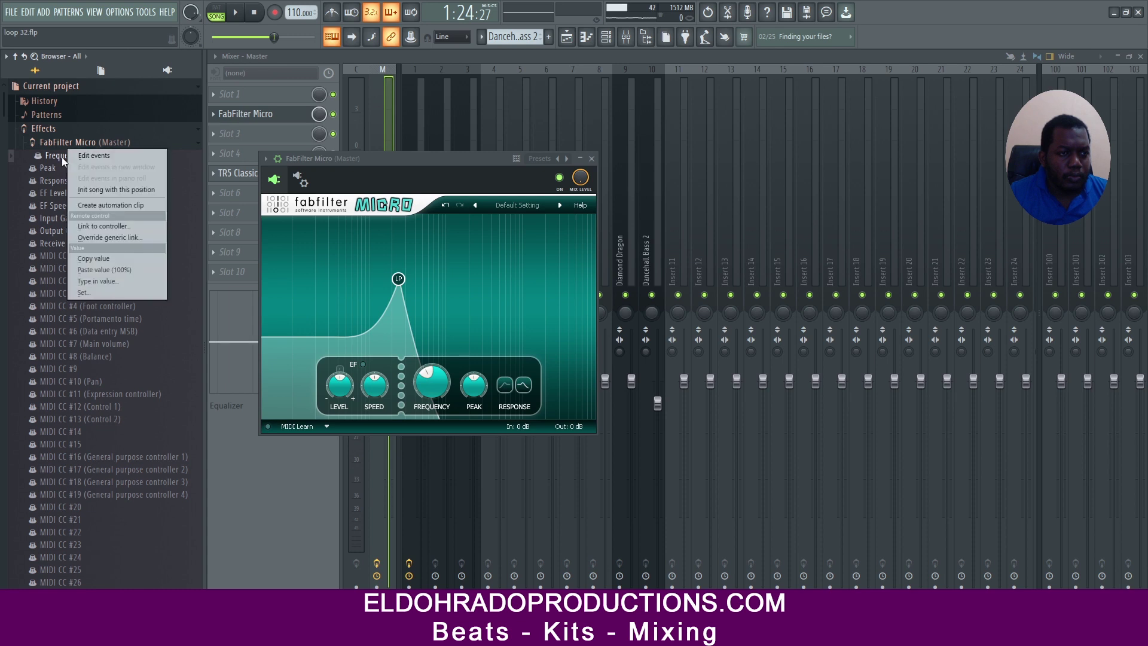
click(110, 202)
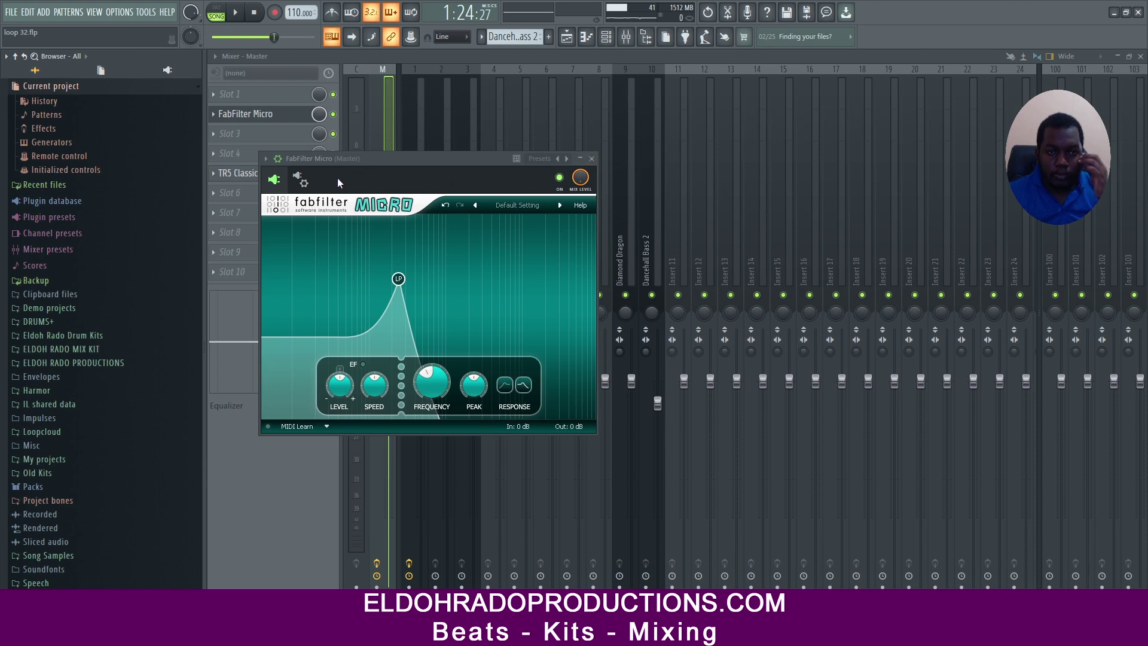
Step: Detach the FabFilter Micro window and close the mixer to return to the playlist
click(266, 158)
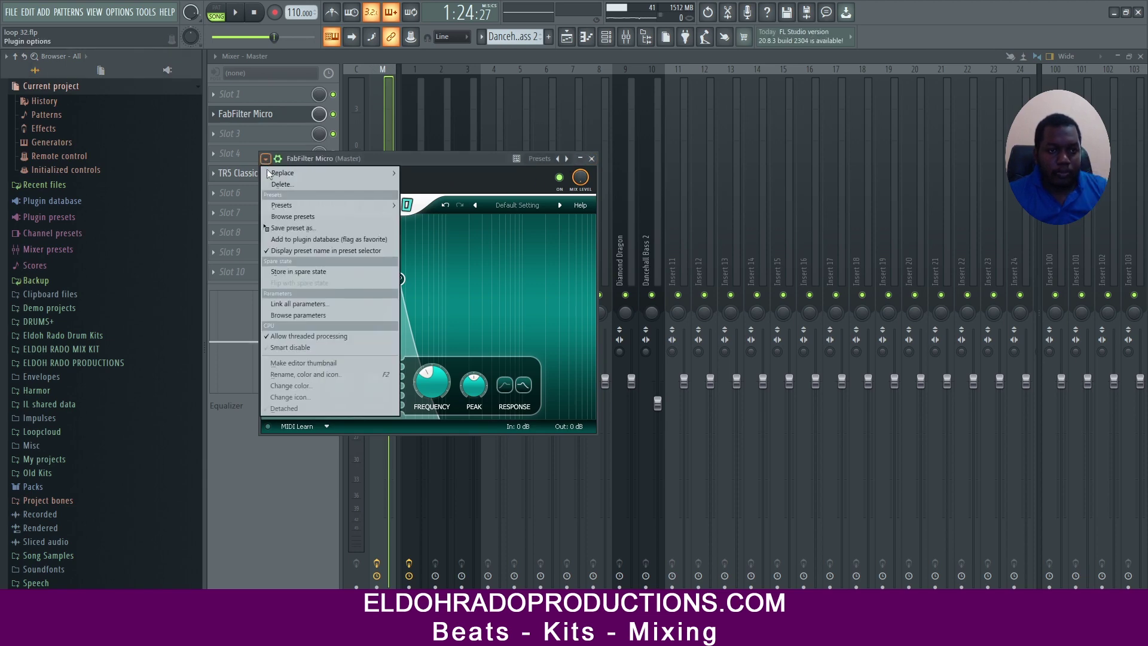
click(286, 410)
click(1141, 57)
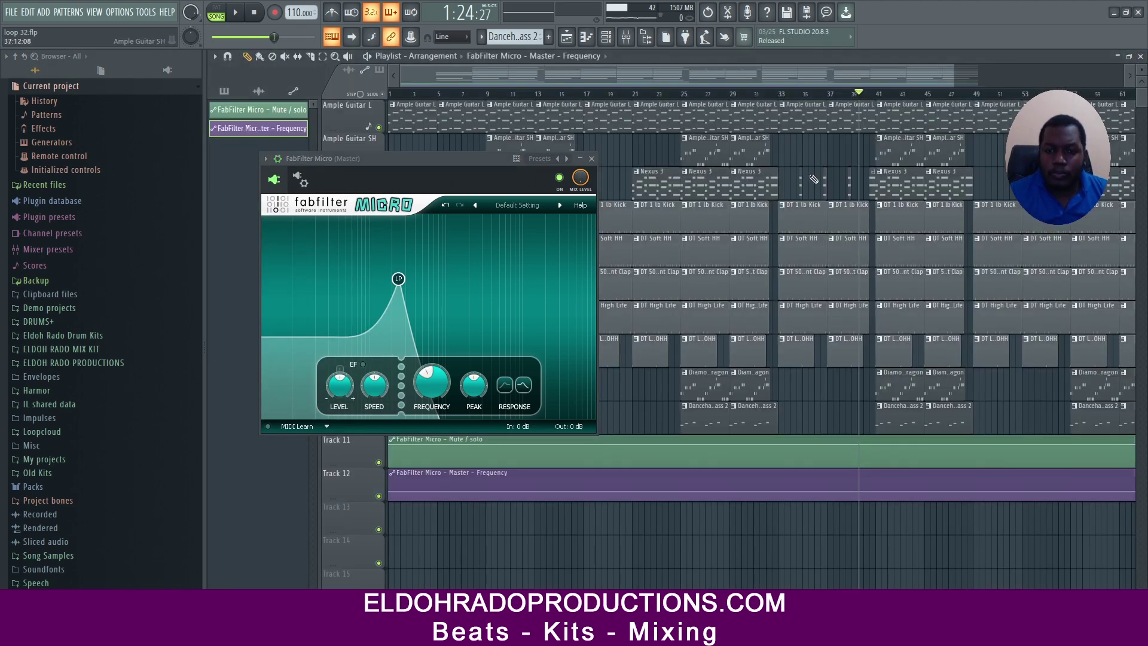
Step: Play the arrangement briefly from around bar 47 to hear the section leading into bar 49
click(948, 94)
key(space)
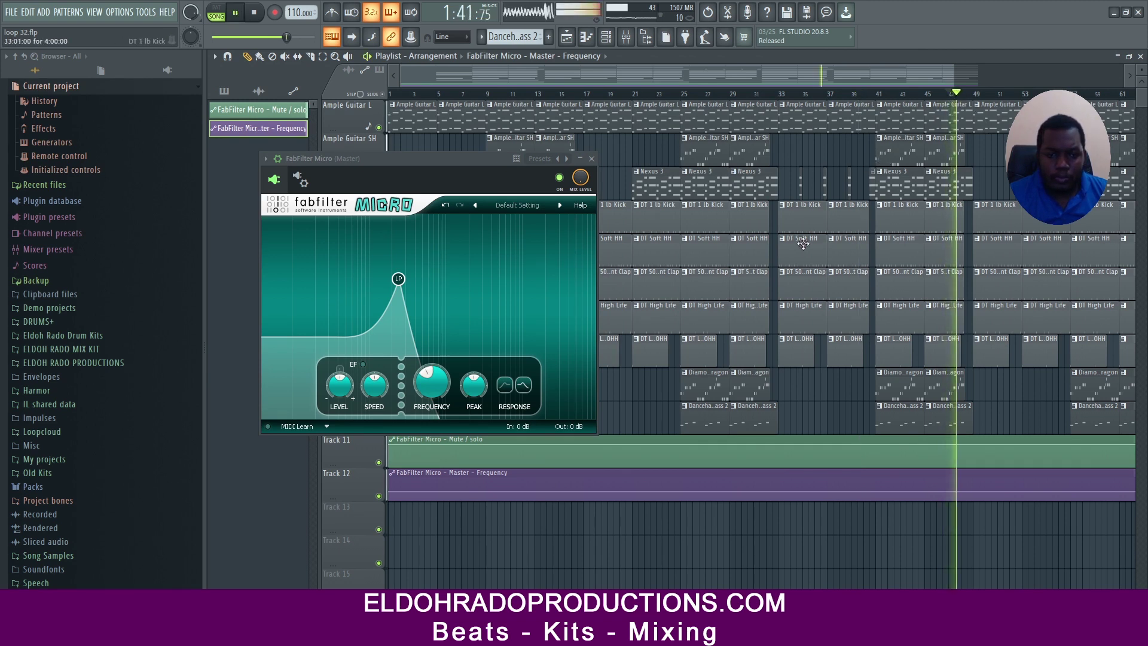
key(space)
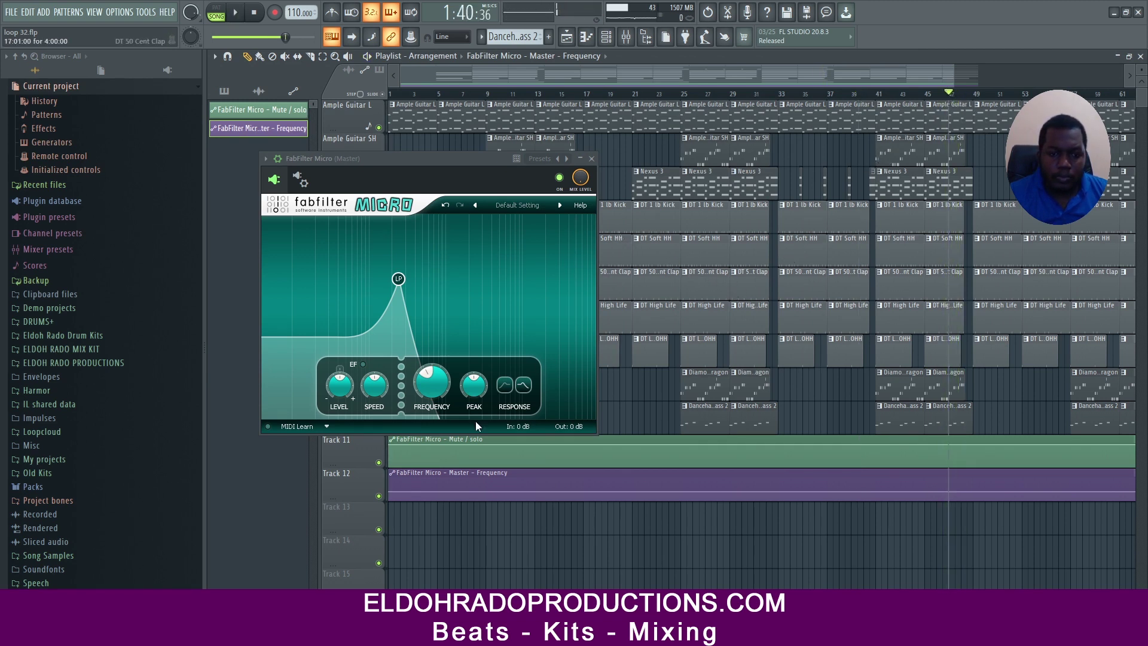
Step: Lower the Mute / solo automation to zero at both ends, extending the clip to 72 bars and moving its last point to the new end
click(471, 444)
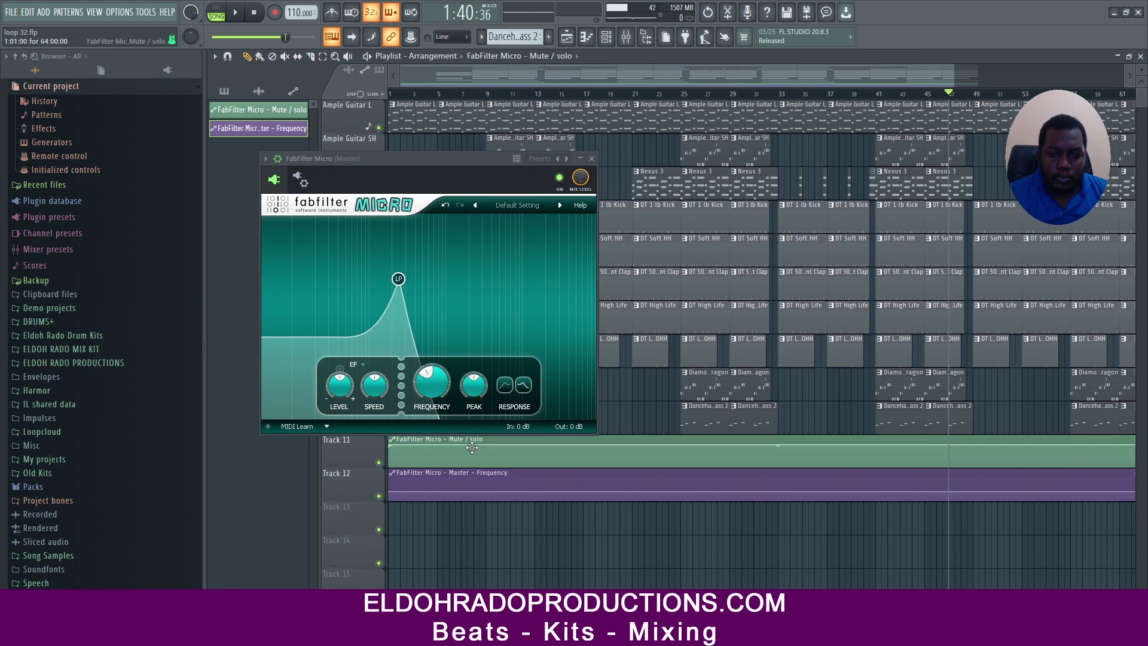
click(472, 472)
click(472, 441)
drag(393, 447, 387, 476)
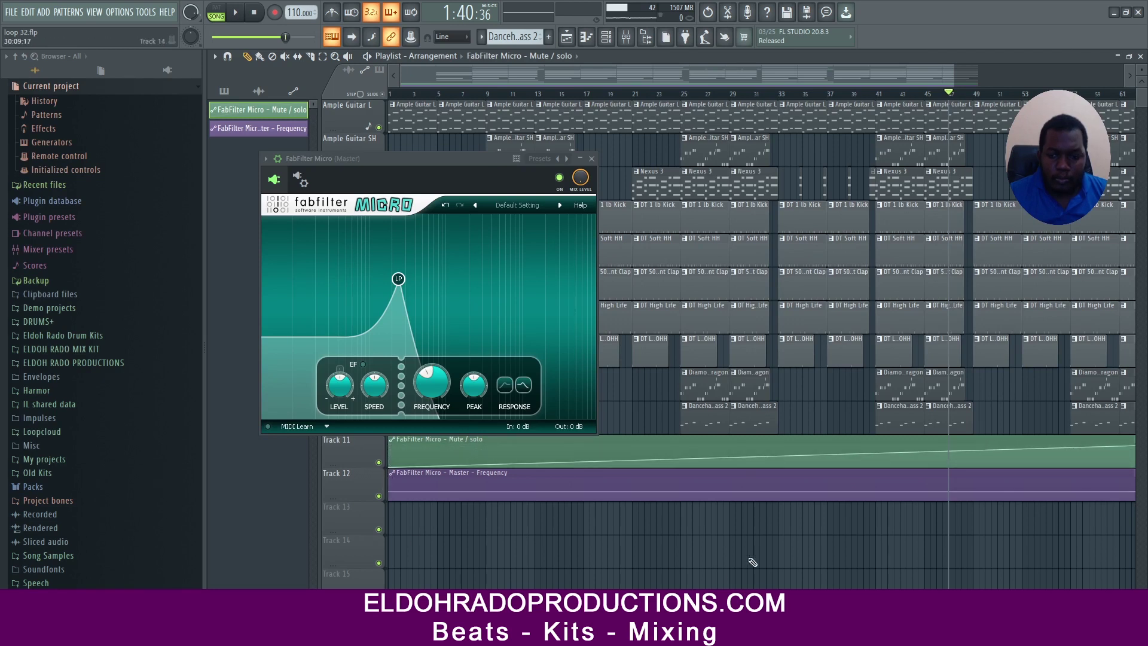
drag(716, 82, 862, 82)
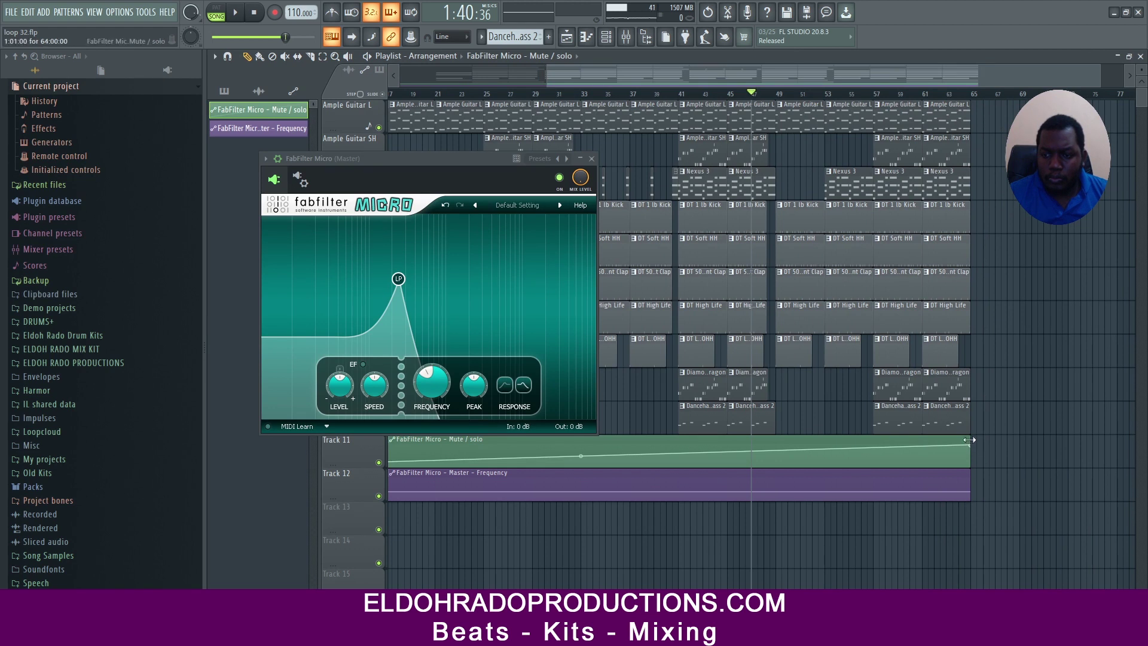
drag(972, 439, 1068, 436)
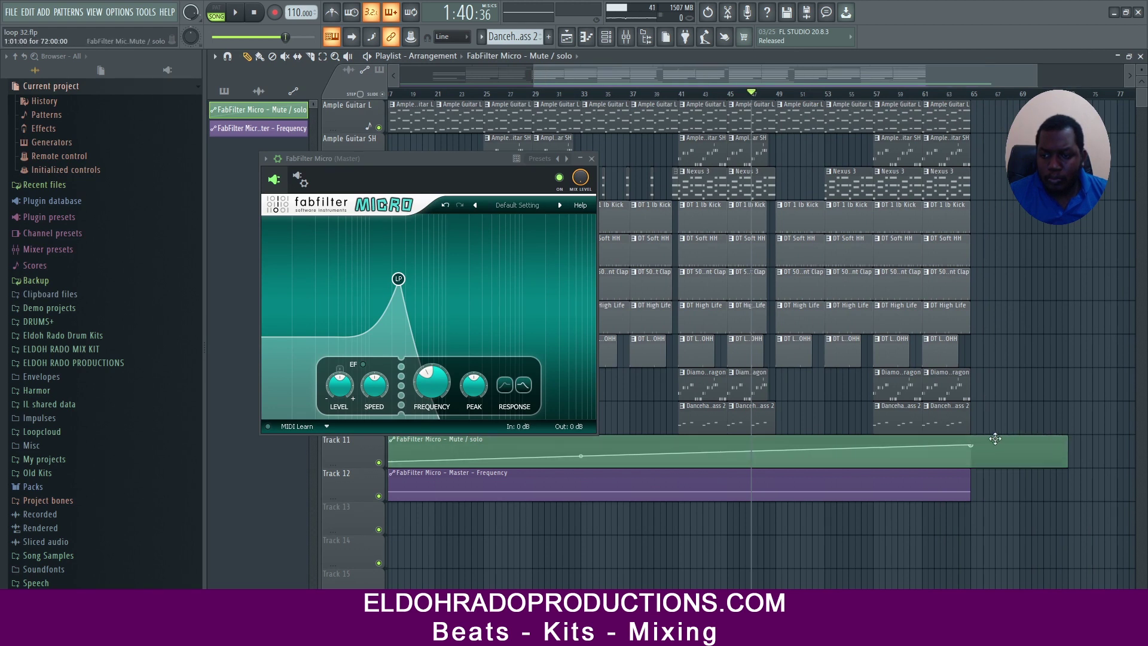
mouse_move(972, 448)
mouse_down()
mouse_move(1067, 445)
mouse_move(1073, 482)
mouse_up()
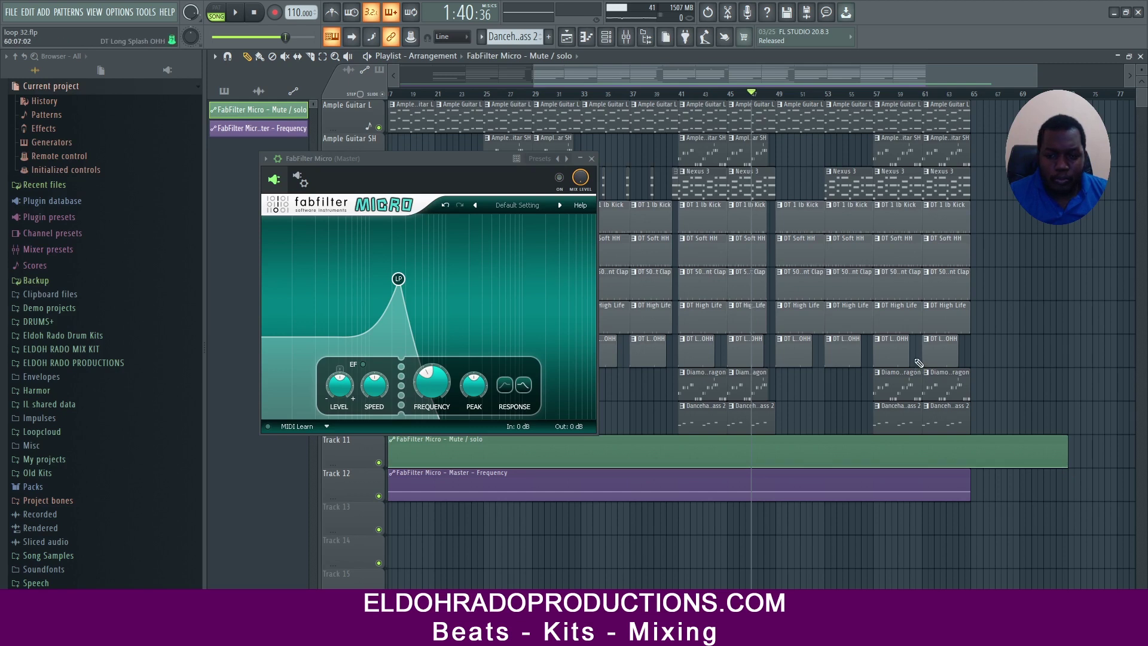
Step: Extend the Frequency automation clip to 72 bars, copy the value of its last point, and play the song briefly
drag(966, 476, 1064, 474)
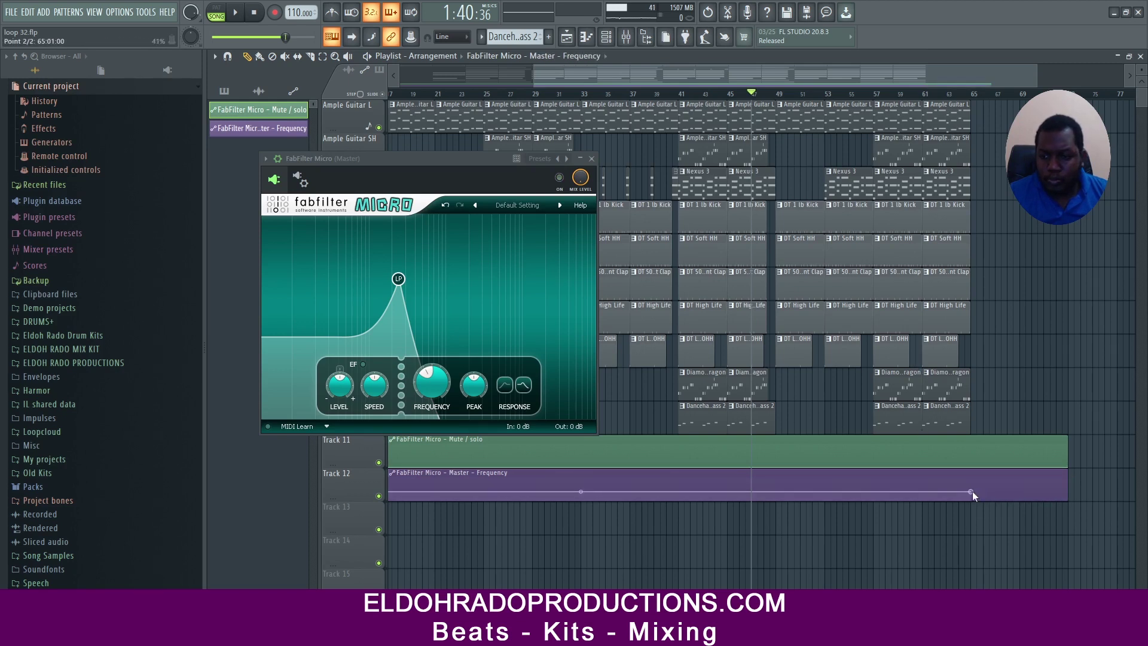
right_click(972, 490)
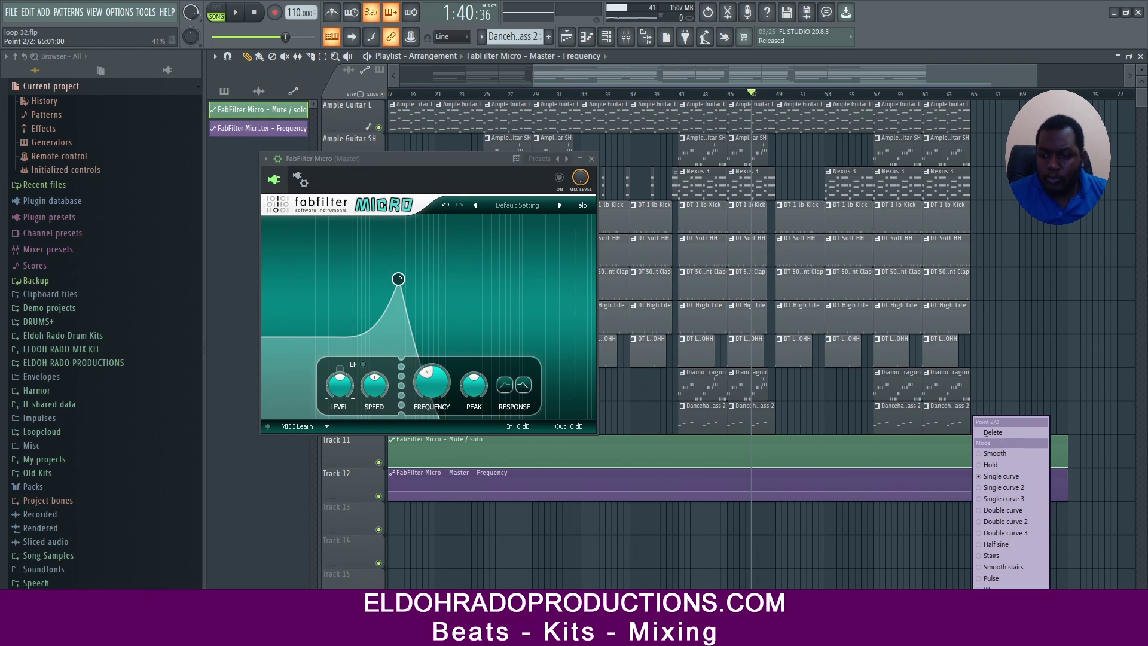
click(997, 611)
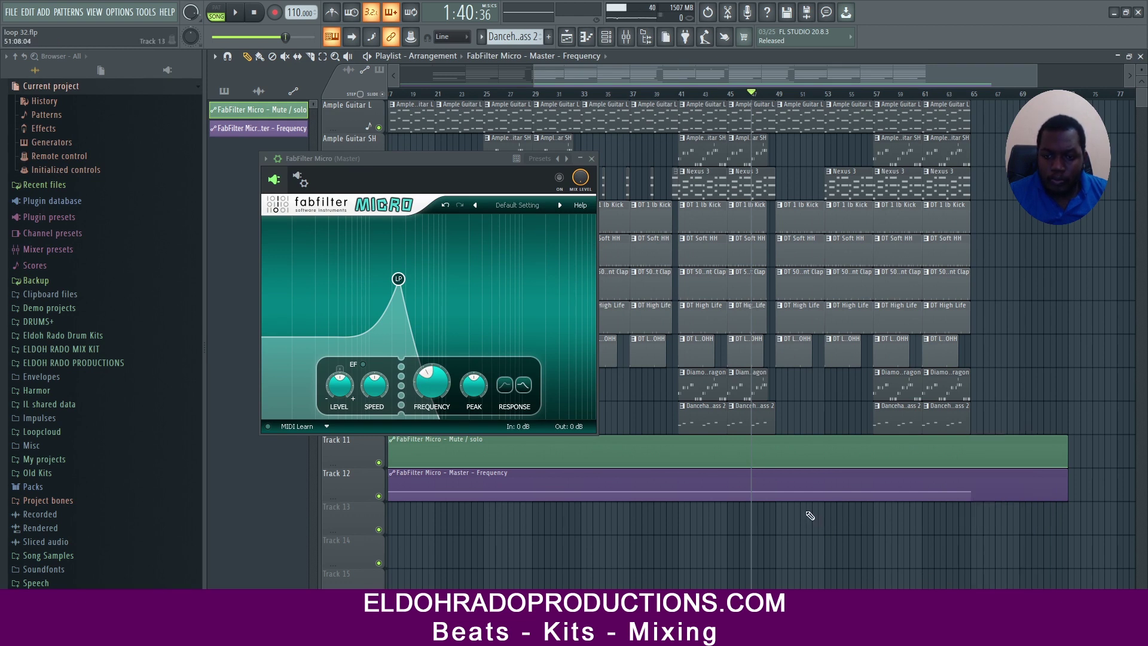
key(space)
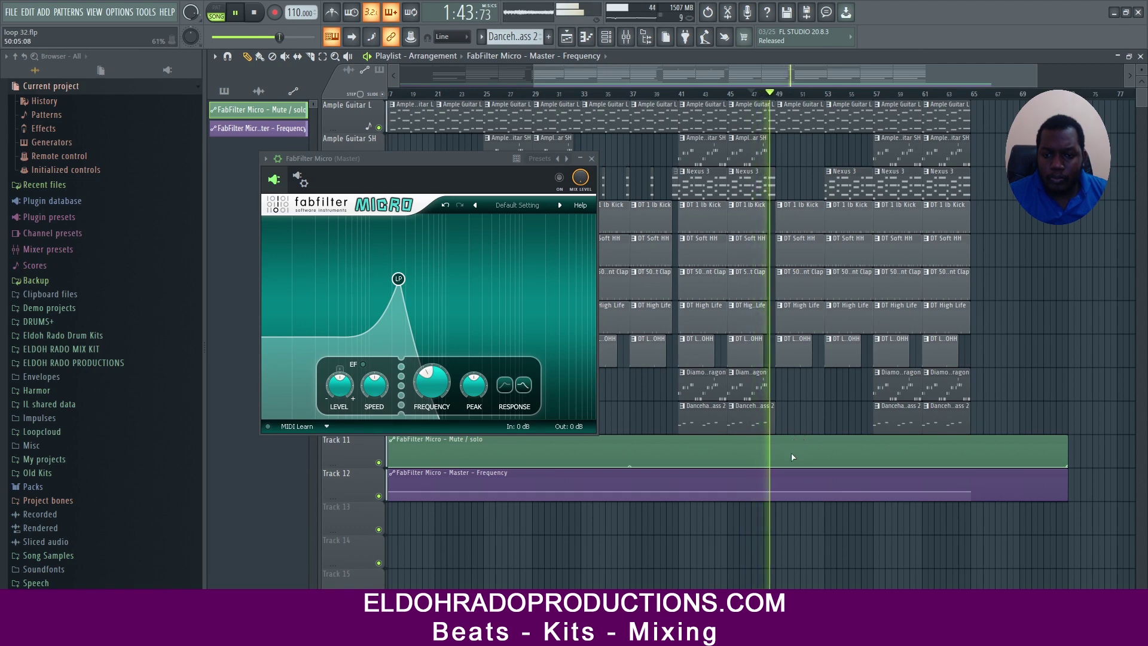
key(space)
Step: Enlarge Track 11 and add a Hold-mode point at bar 49 in the Mute / solo clip, raised to the maximum
scroll(789, 274, up, 5)
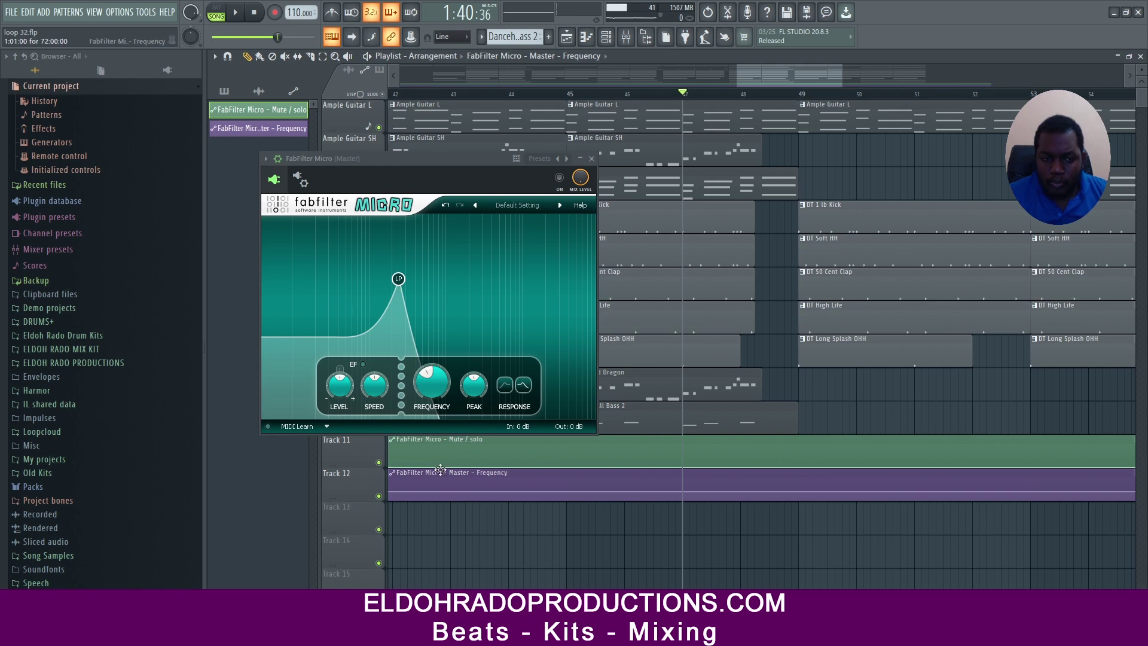
drag(378, 467, 379, 550)
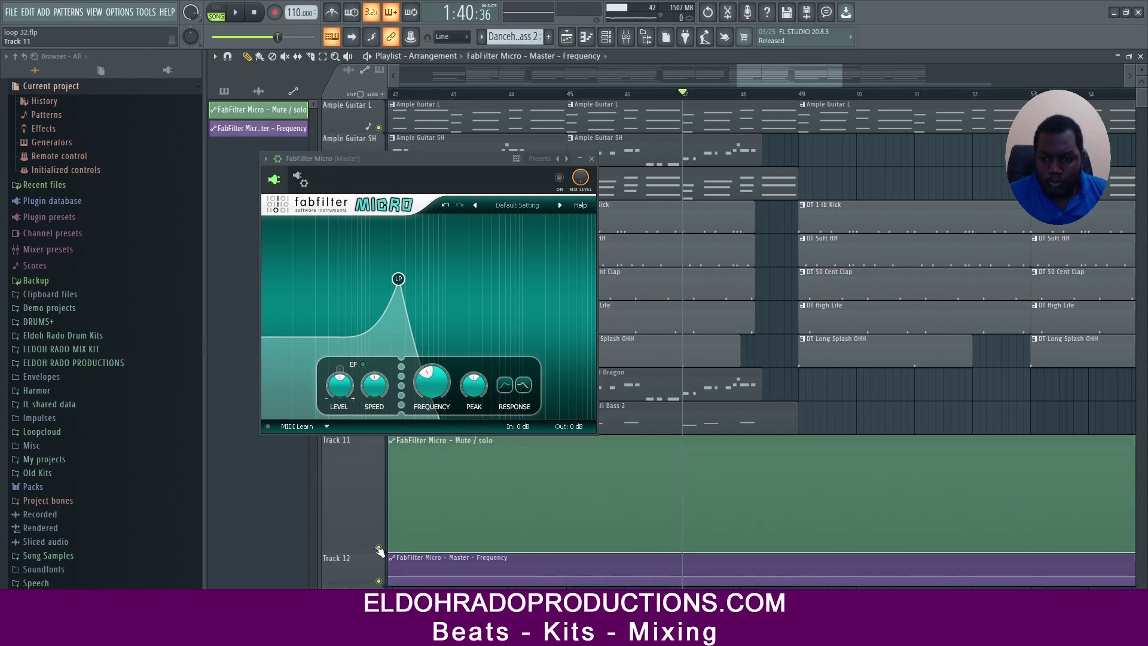
right_click(801, 550)
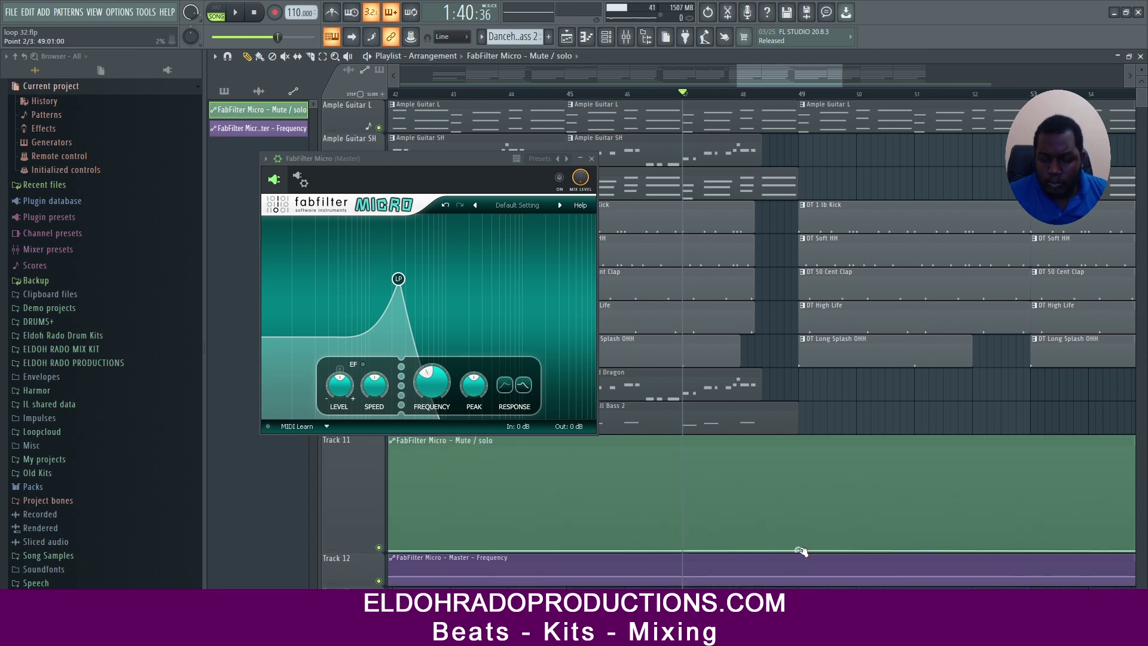
right_click(801, 550)
click(818, 465)
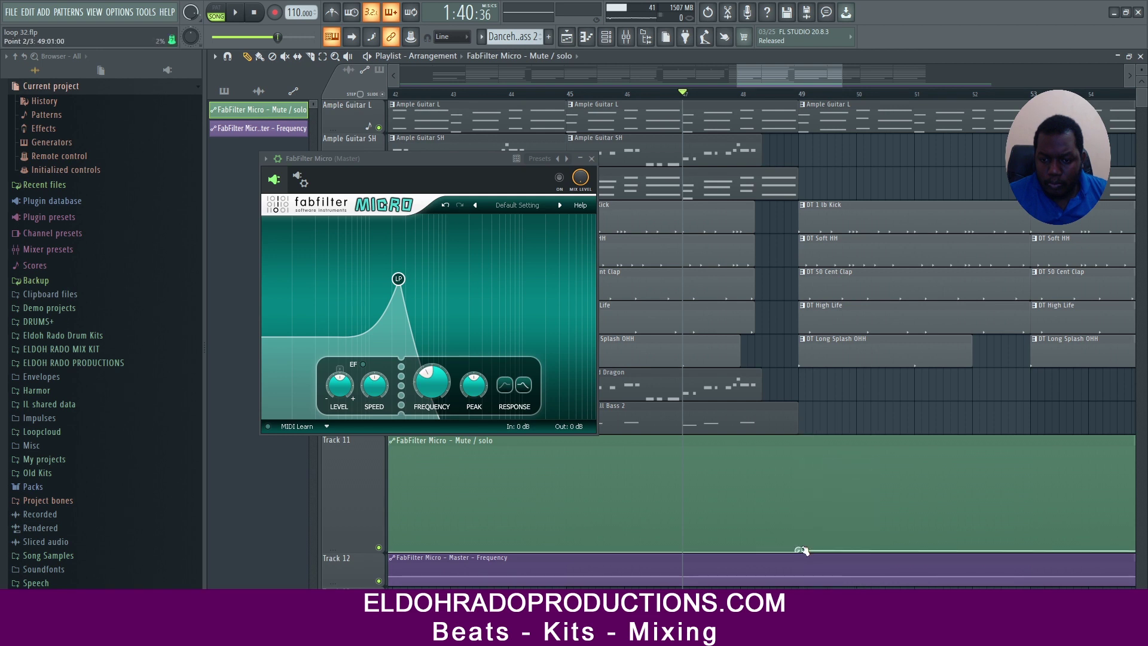
drag(801, 550, 802, 435)
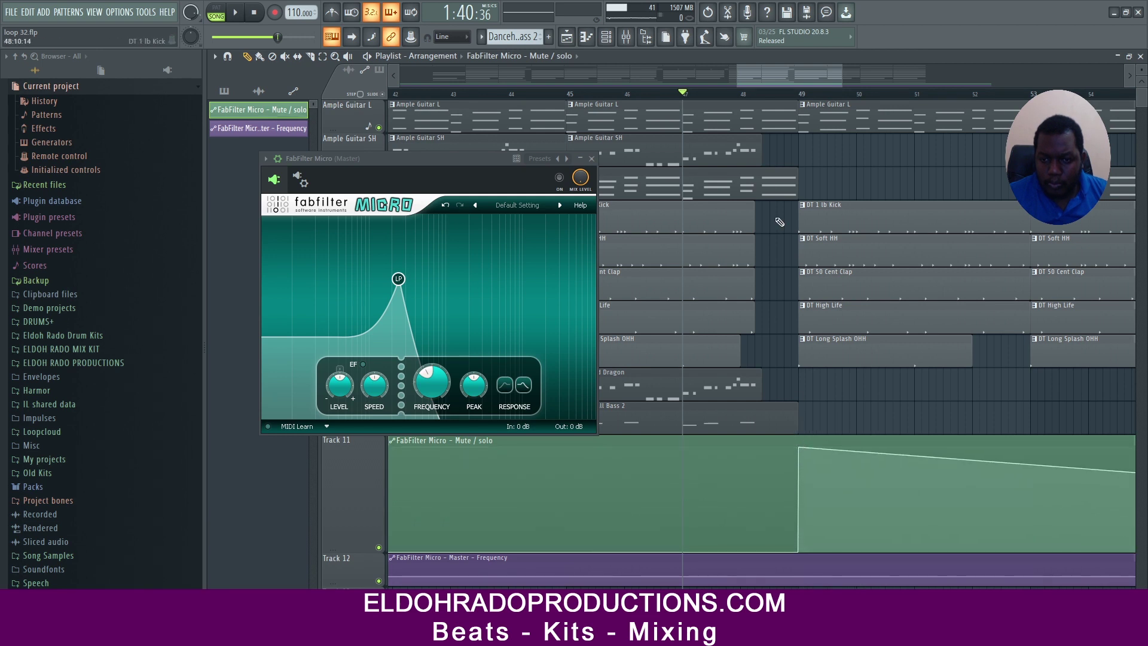
Step: Add a Mute / solo point at bar 57, drop it to the minimum, and align it exactly with the bar line
drag(795, 69, 868, 69)
click(752, 455)
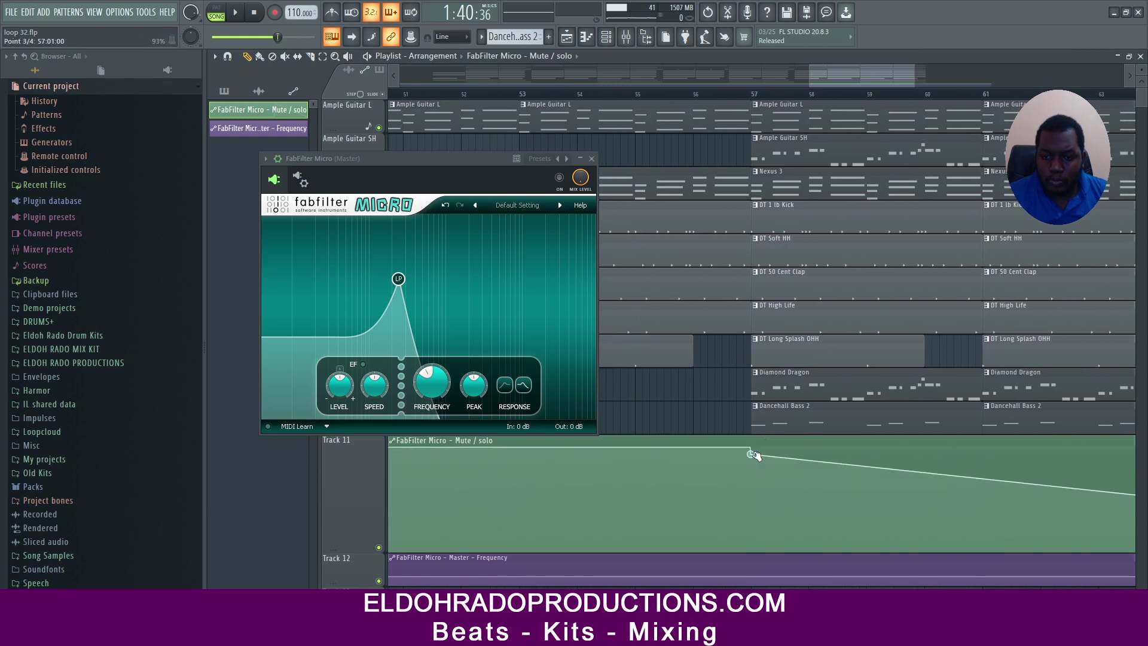
drag(752, 458, 753, 555)
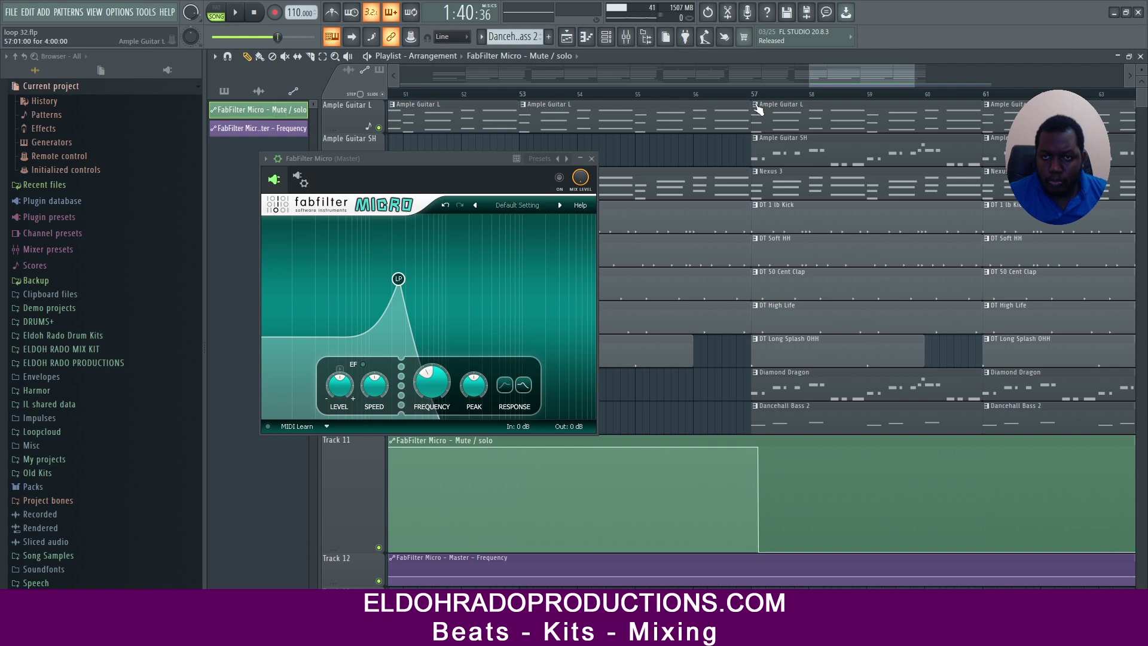
scroll(752, 101, up, 5)
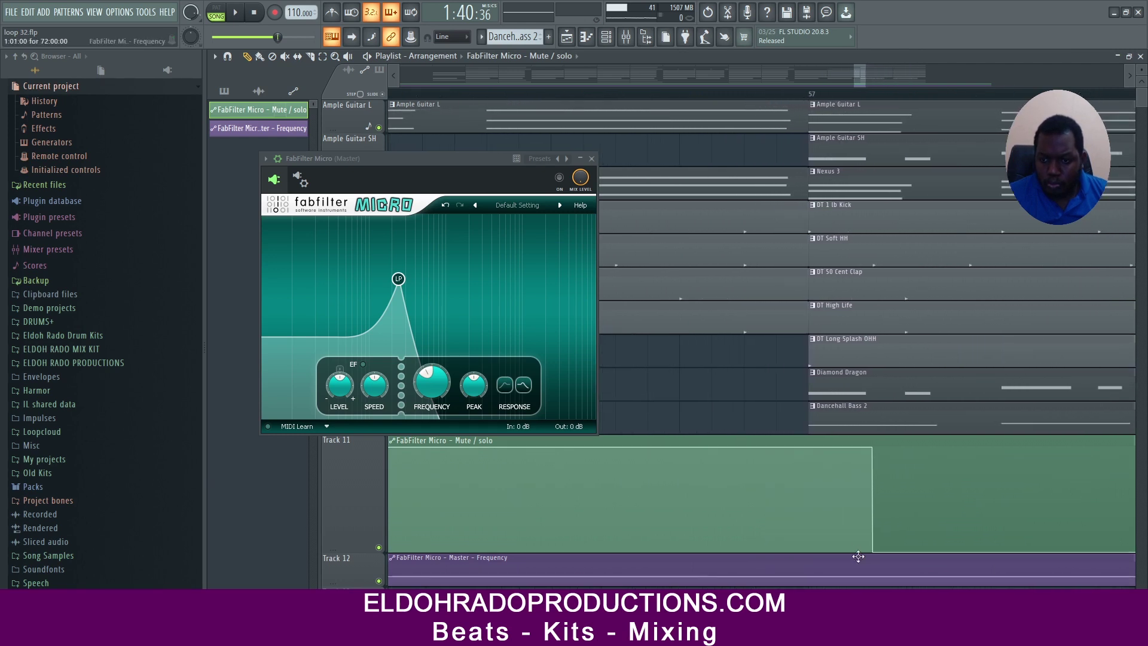
drag(875, 555, 799, 555)
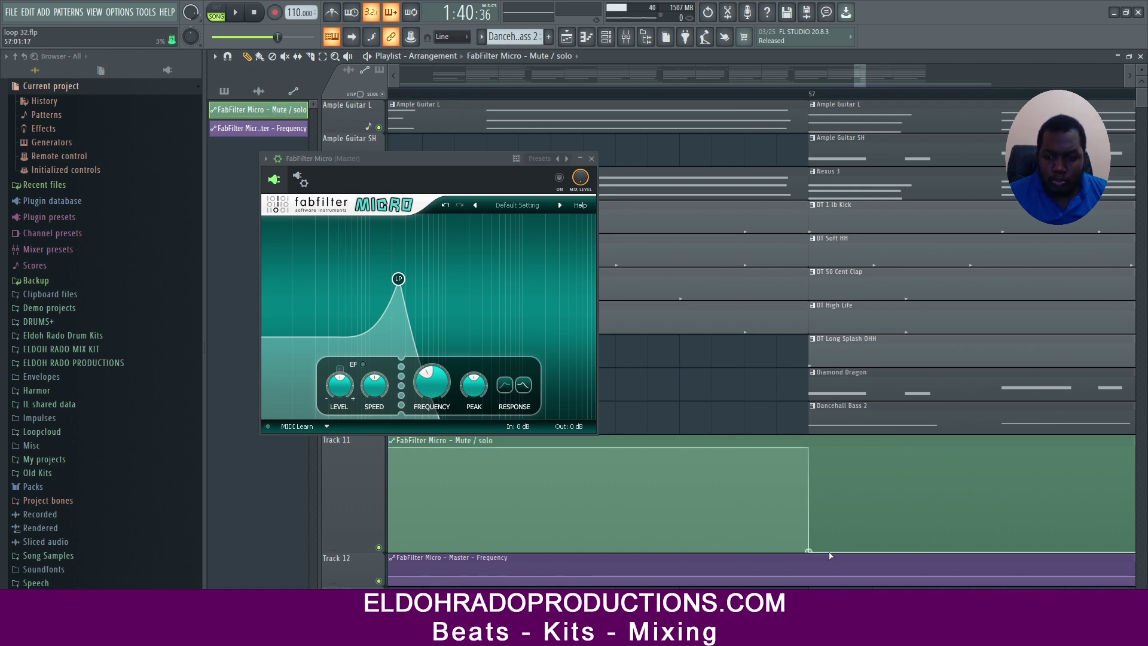
Step: Add a single-curve Frequency point at 100% on bar 57, followed by a second point dropped to the minimum
drag(811, 576, 812, 581)
right_click(811, 578)
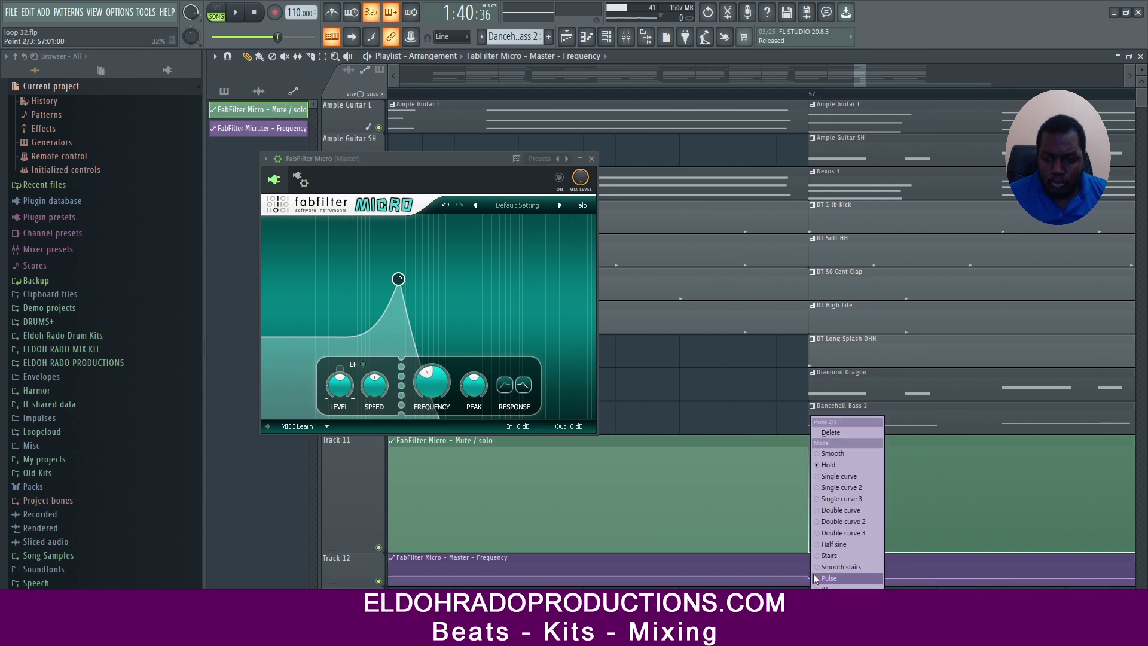
click(831, 478)
drag(812, 579, 814, 563)
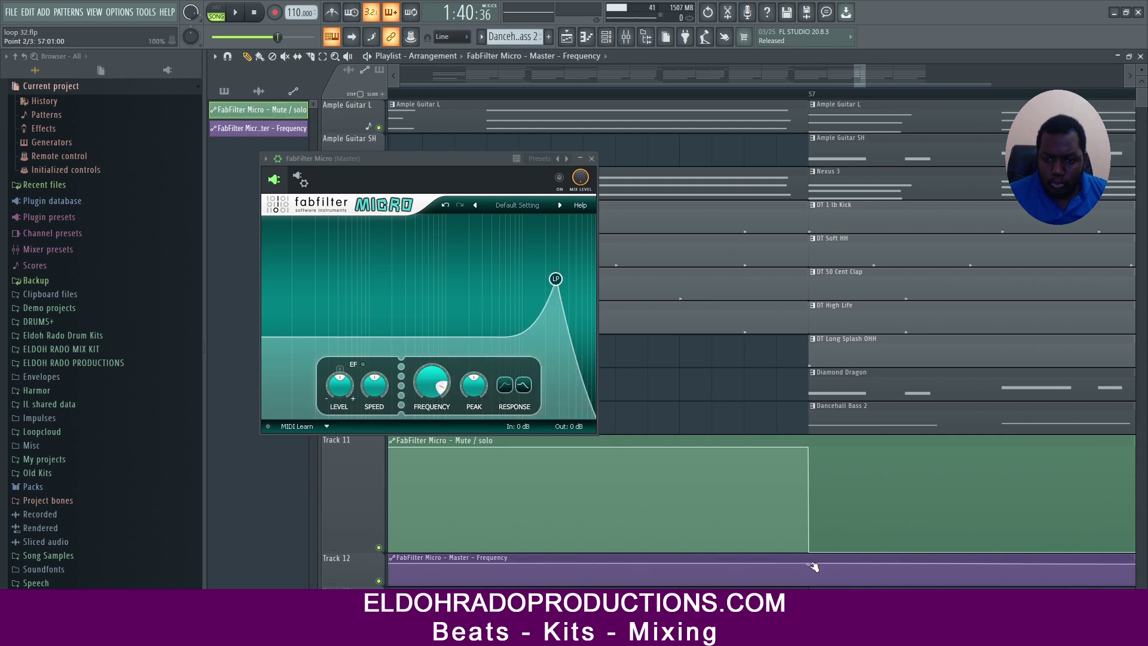
drag(811, 564, 811, 563)
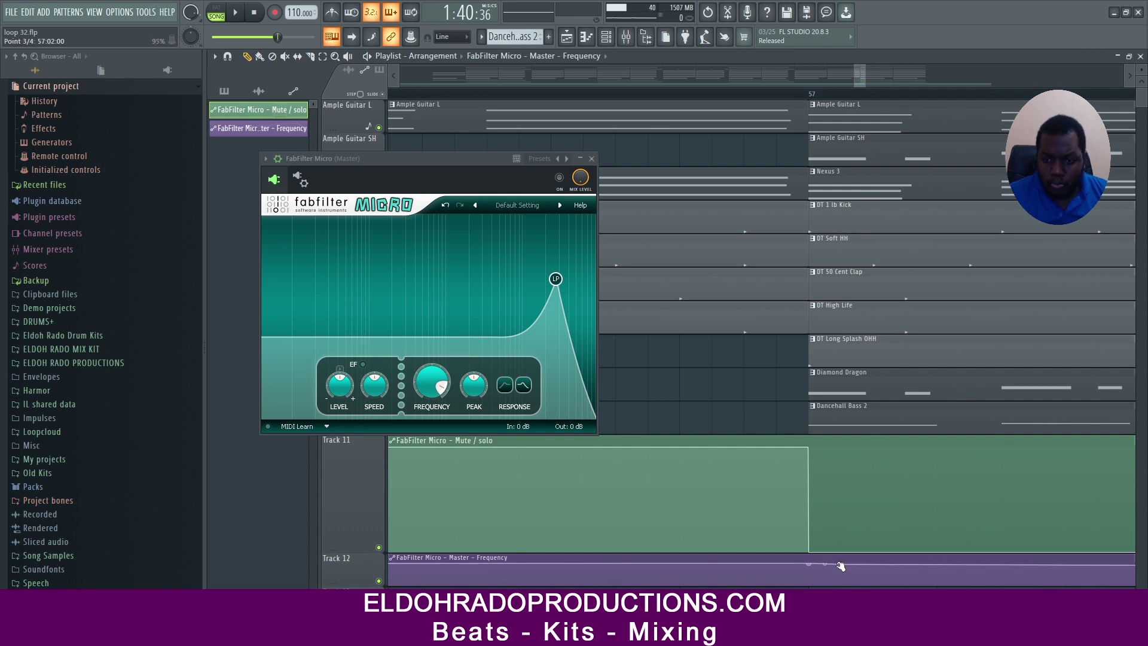
drag(840, 565, 841, 585)
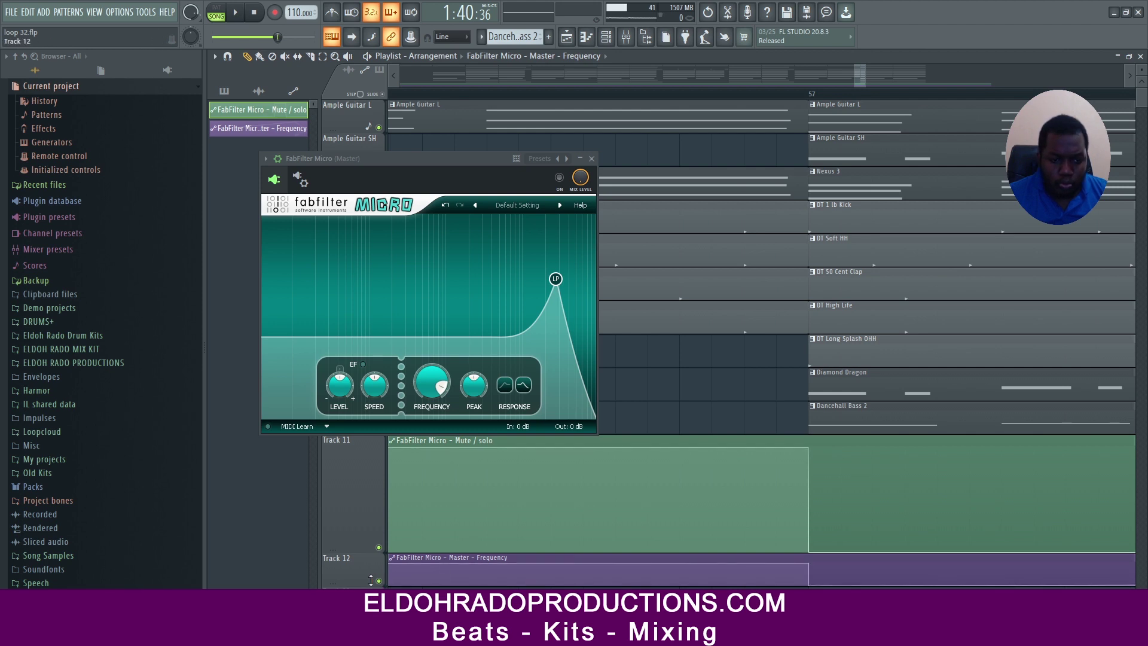
Step: Enlarge Track 12 and move the FabFilter Micro window away from the automation clips
drag(371, 580, 370, 593)
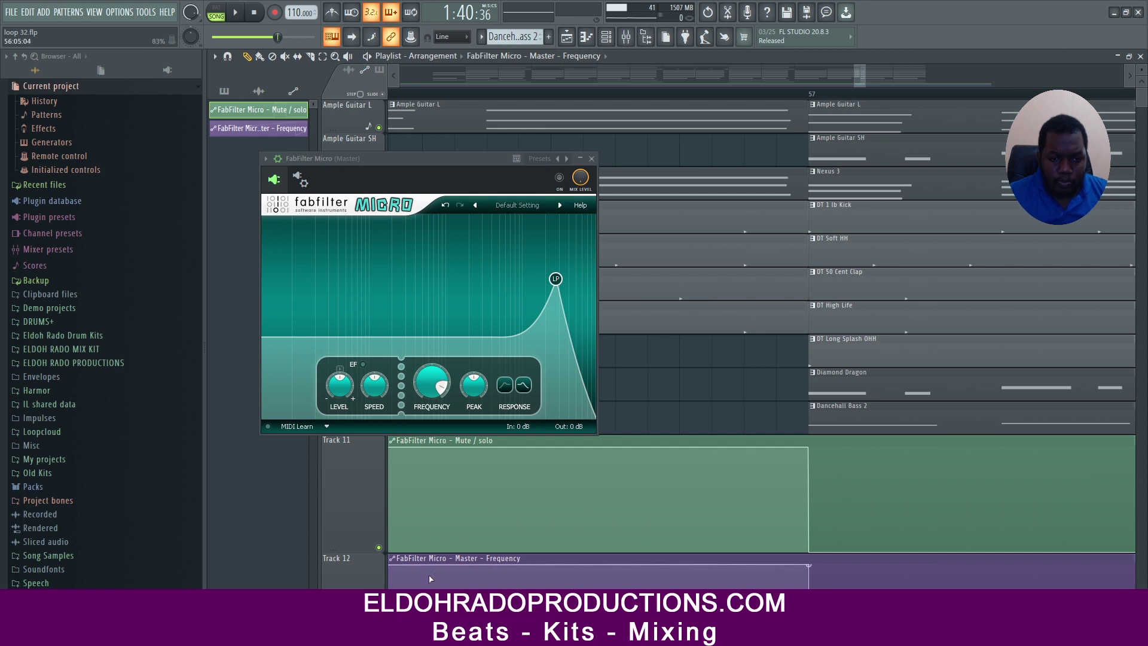
scroll(431, 578, down, 3)
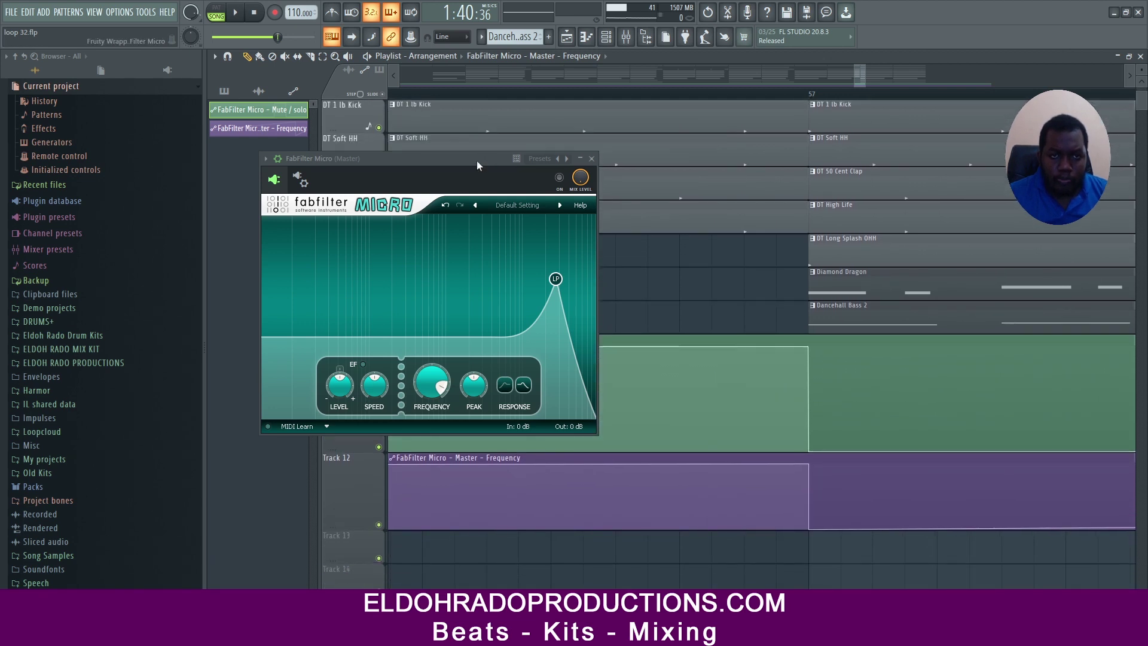
drag(476, 160, 317, 116)
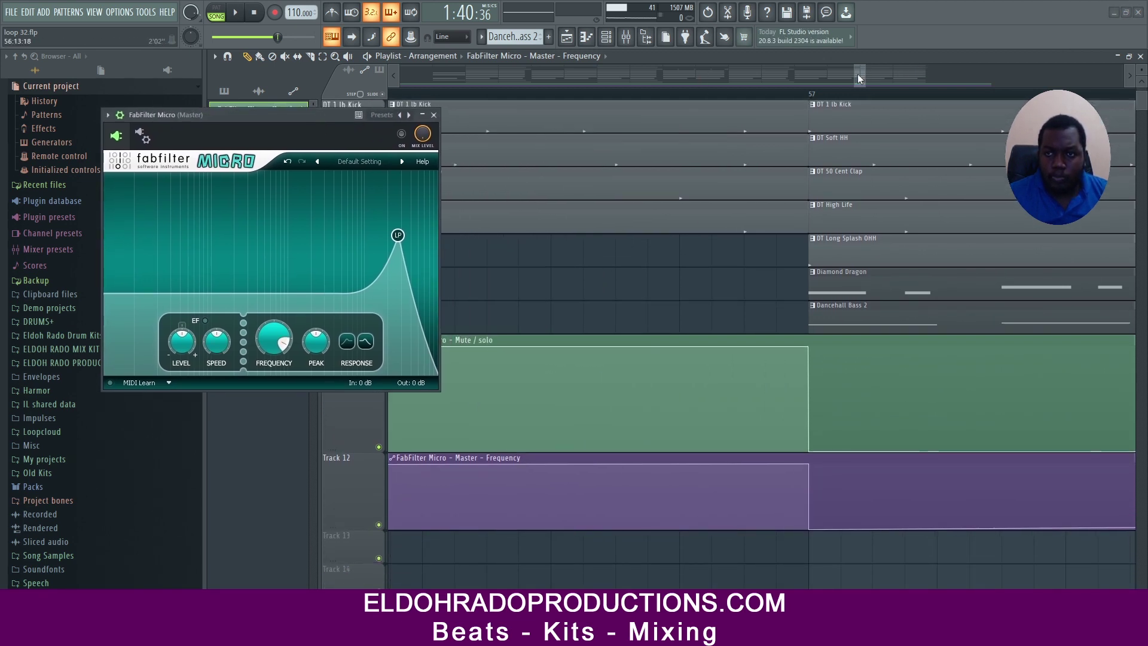
Step: Add a Frequency point at bar 49, paste the copied value, and bend the rise to bar 57 into a slow-starting curve
scroll(859, 79, left, 2)
drag(852, 74, 827, 78)
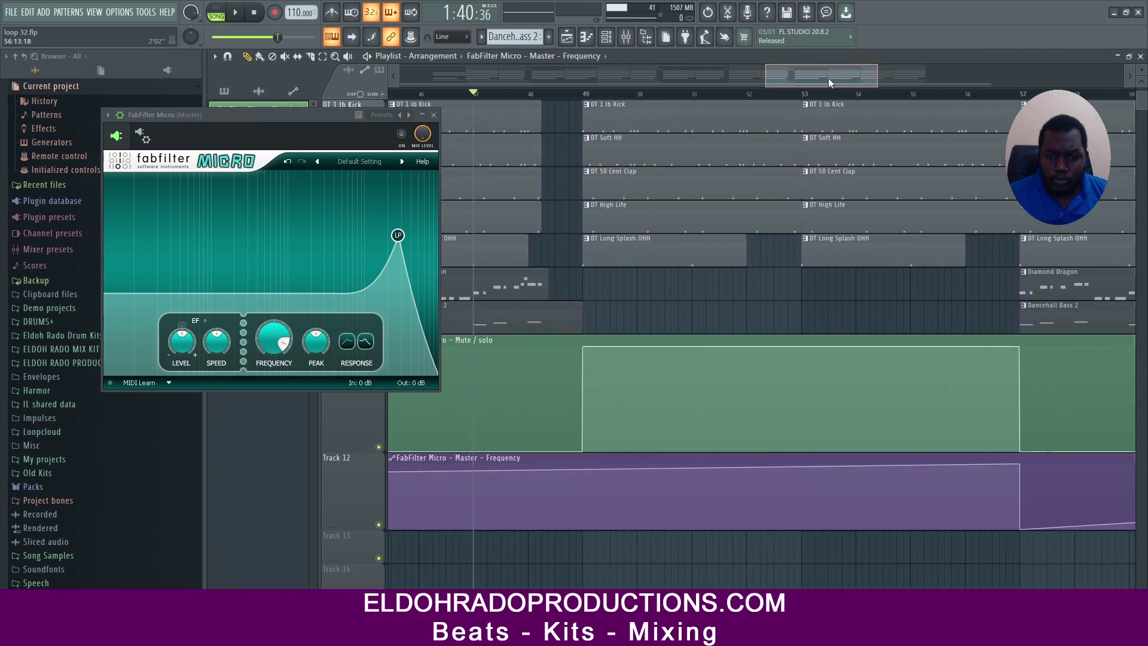
click(584, 472)
right_click(585, 472)
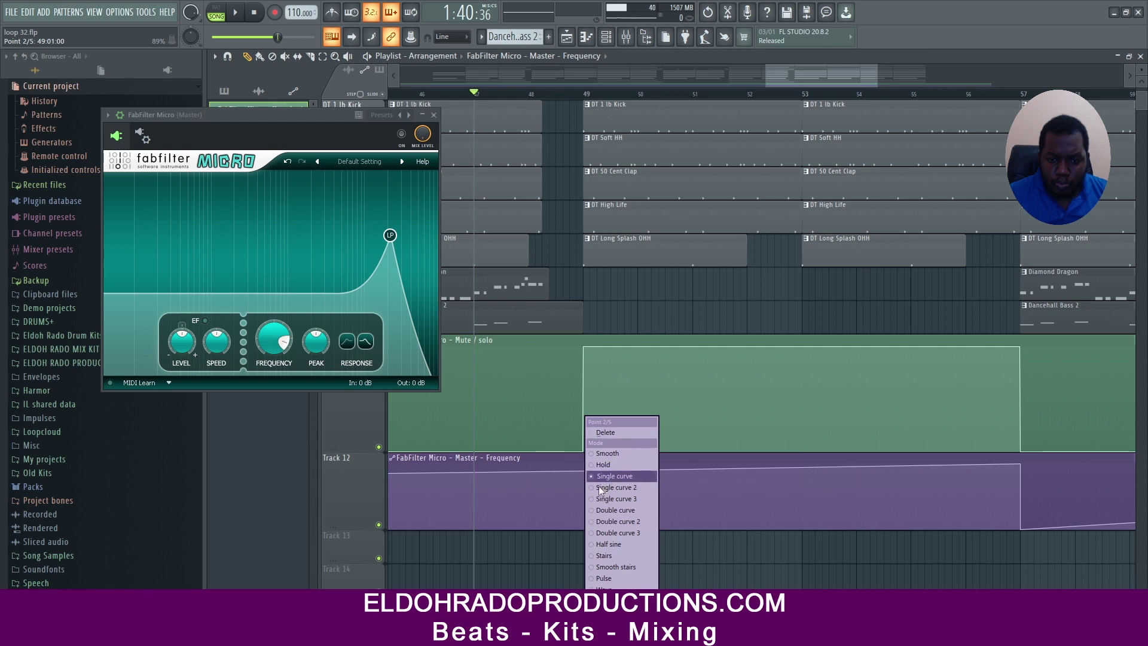
click(597, 622)
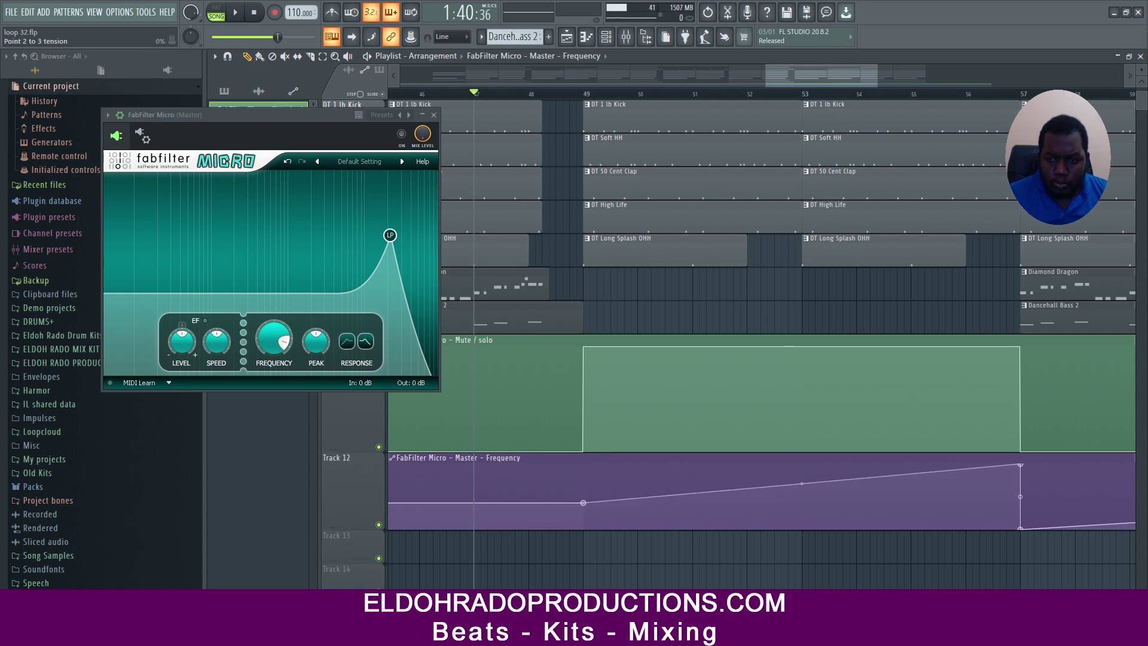
drag(802, 483, 801, 500)
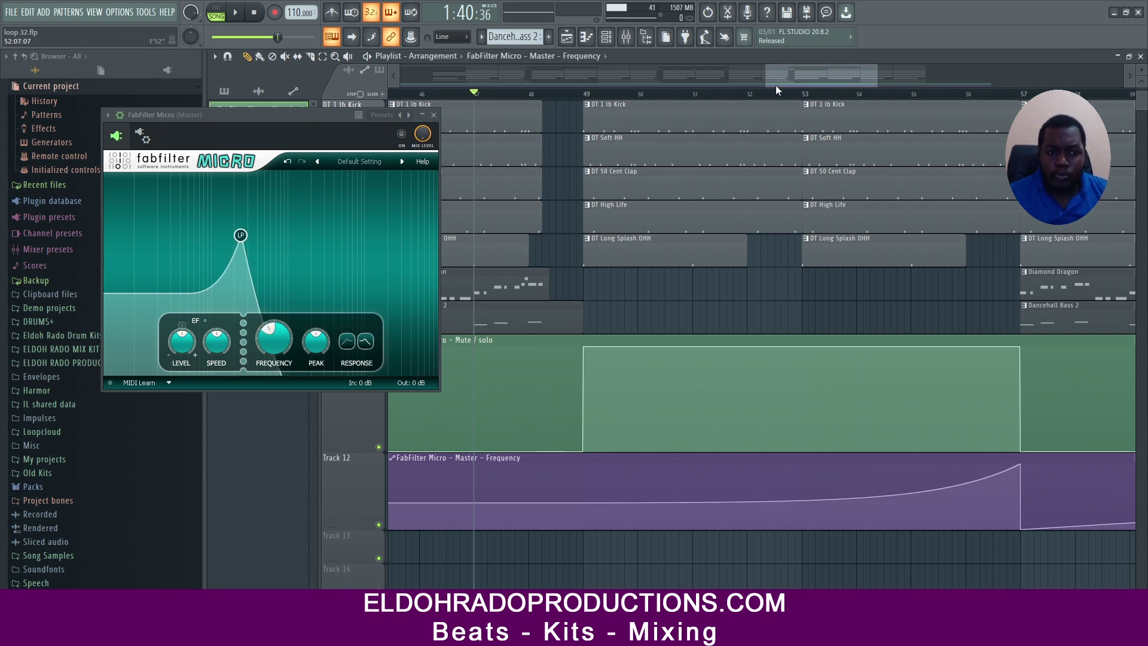
Step: Move the last Frequency point to the end of the 72-bar clip and paste the copied value onto it
drag(776, 85, 924, 84)
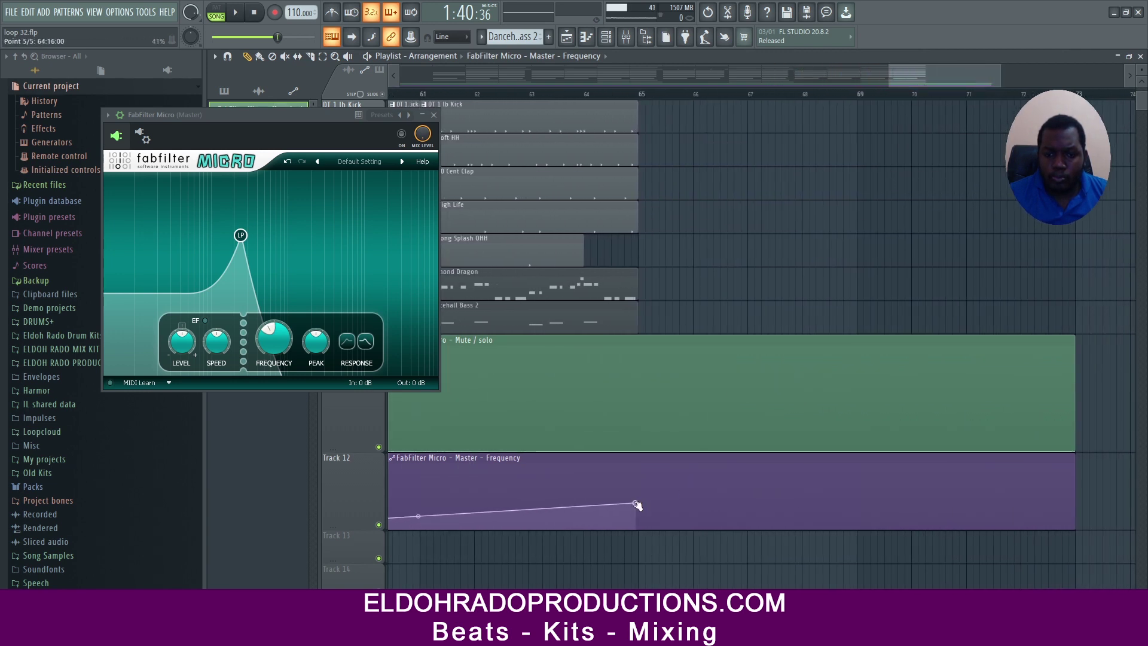
drag(755, 504, 1076, 498)
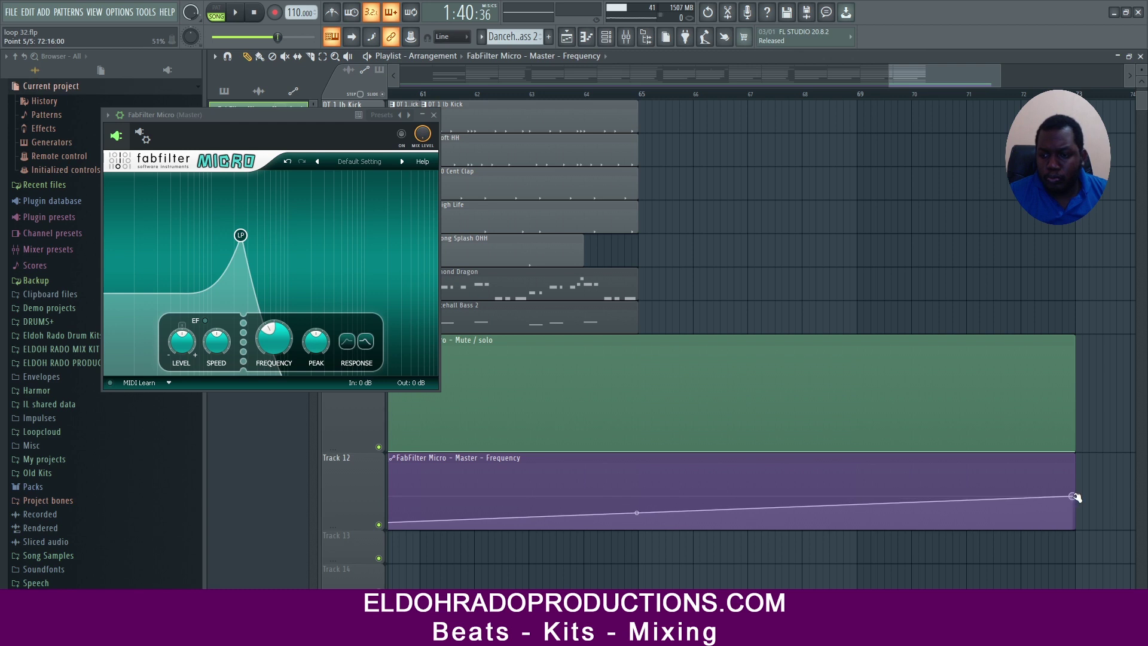
right_click(1074, 497)
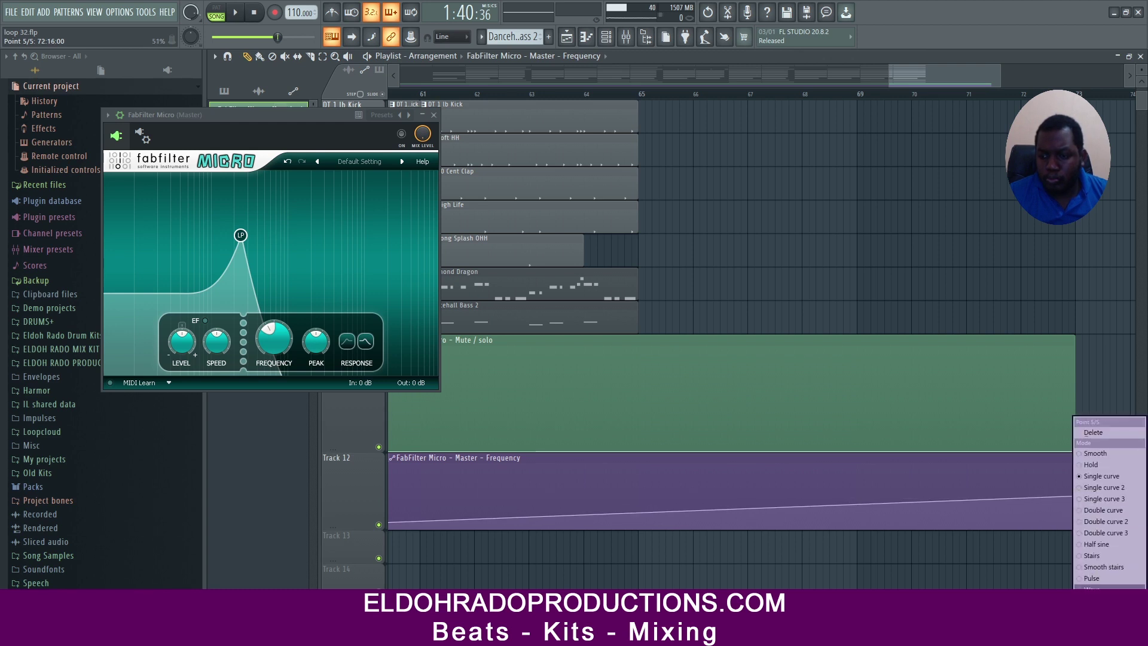
click(1096, 621)
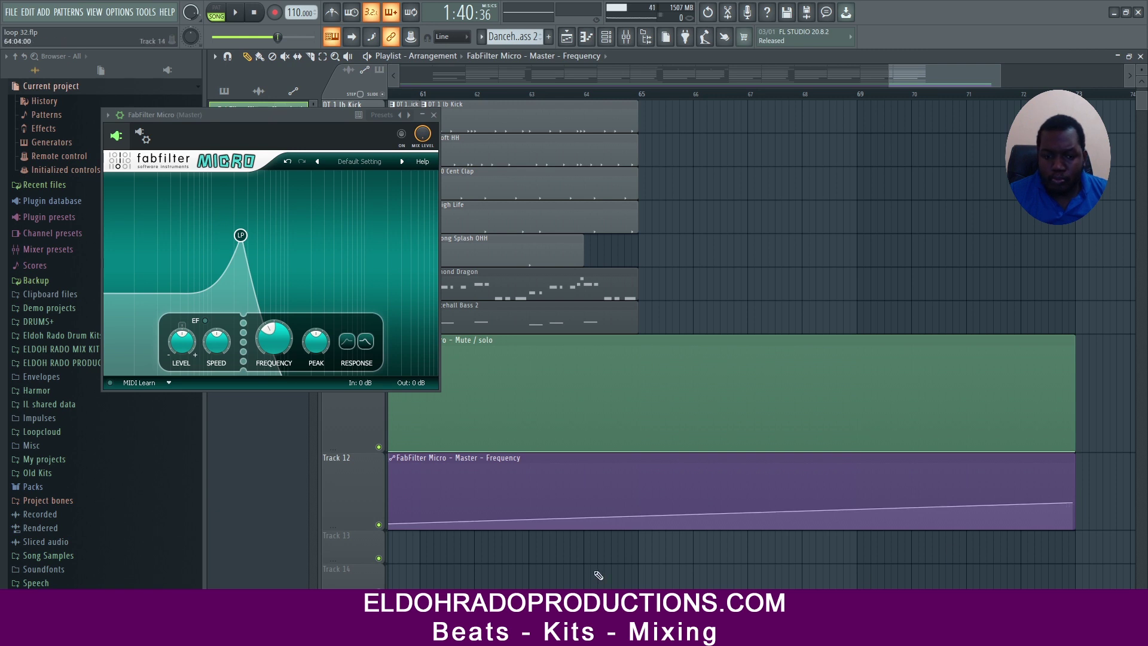
Step: Paste the copied value onto the second Frequency point at bar 57 to level the line through to the clip's end
drag(928, 84, 873, 83)
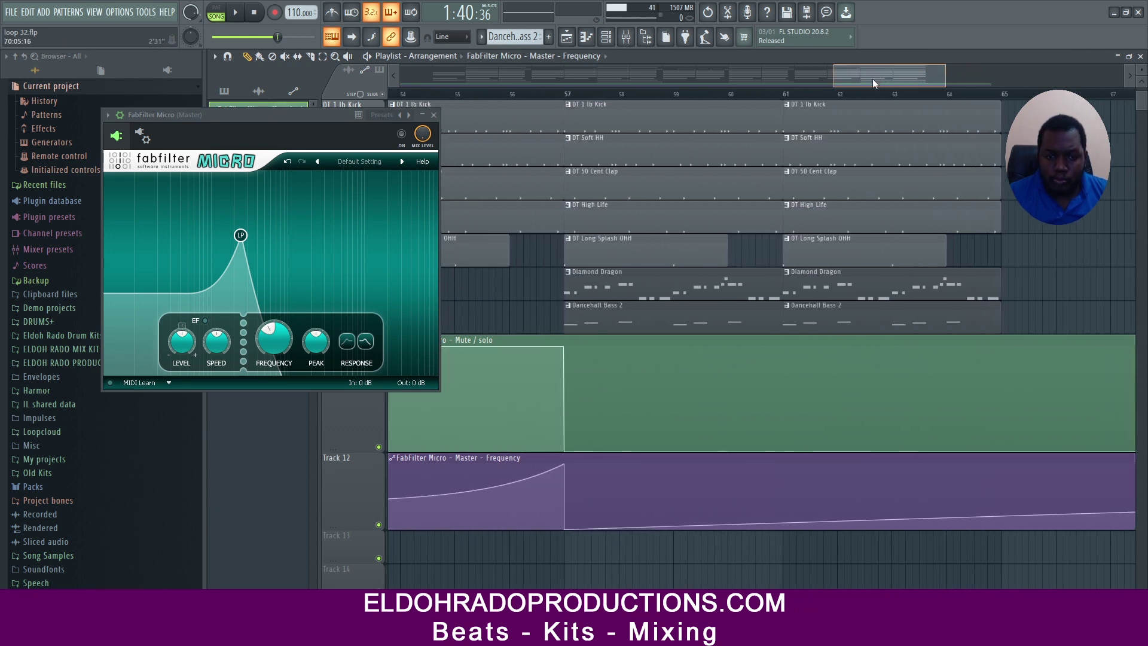
right_click(568, 528)
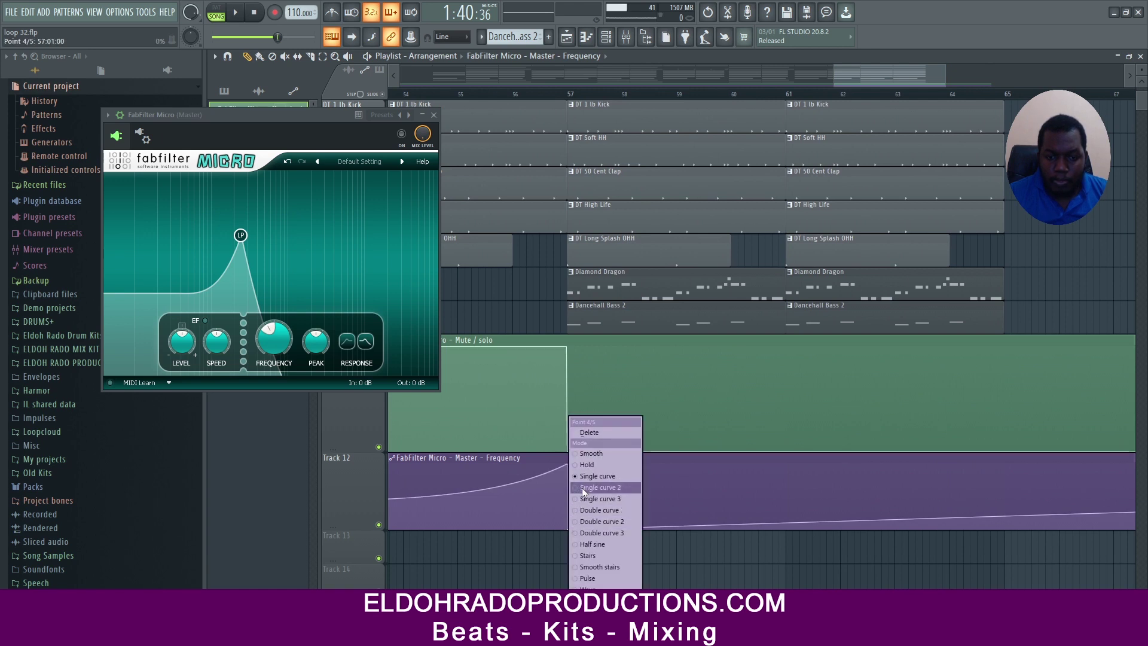
click(587, 465)
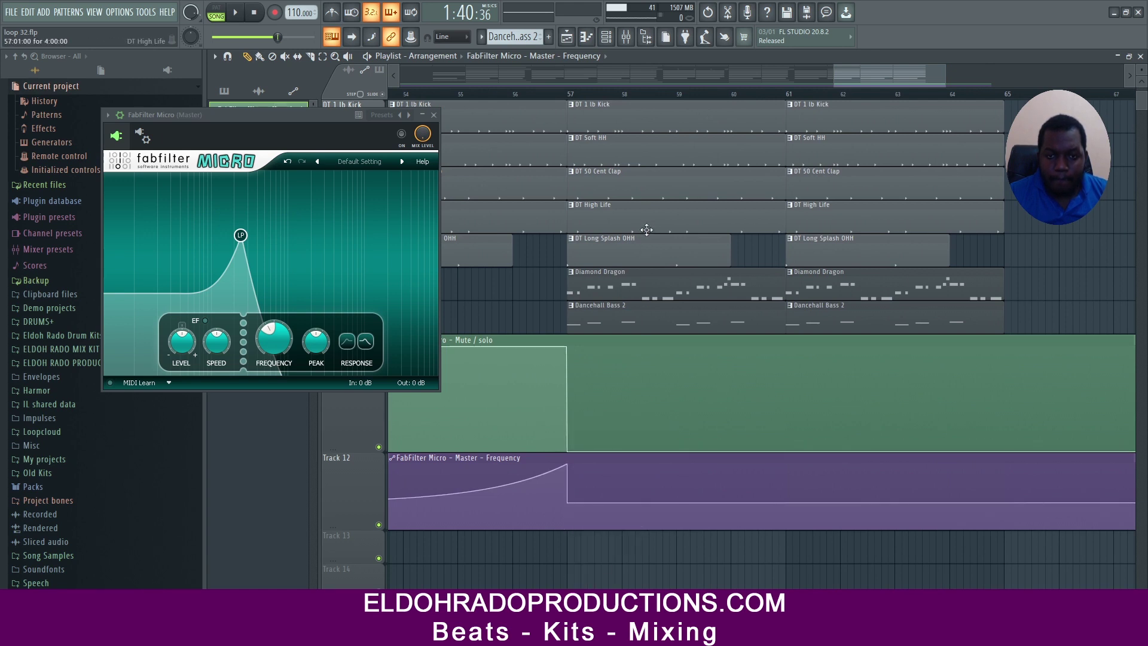
Step: Play the song from about bar 47 to check the filter sweep between bars 49 and 57
drag(913, 73, 787, 85)
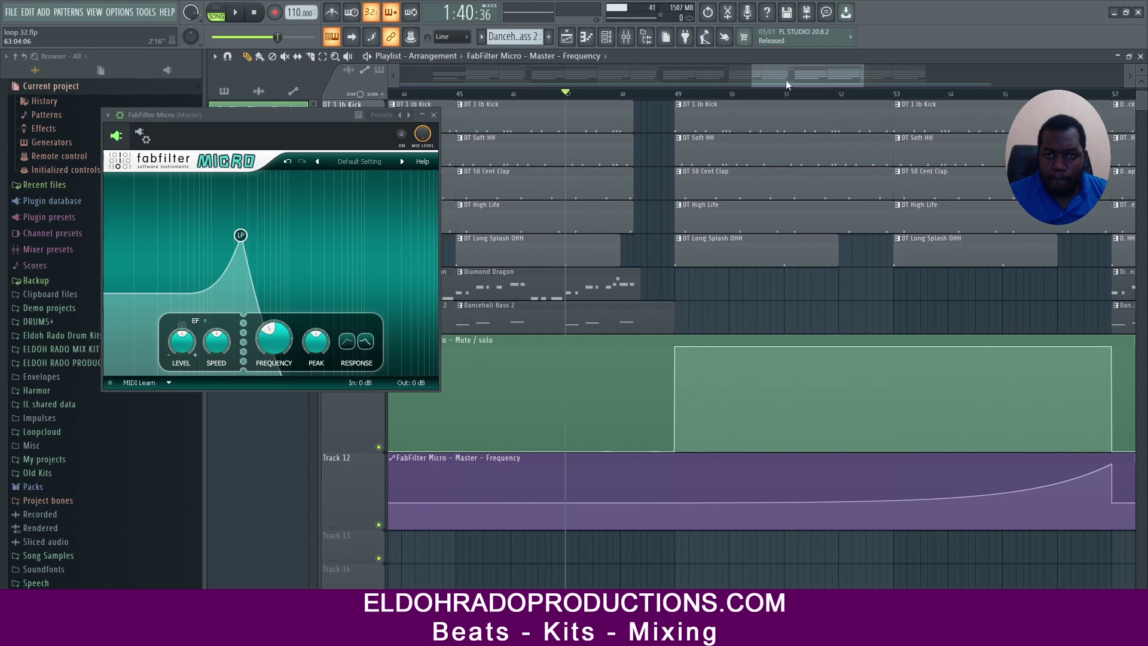
key(space)
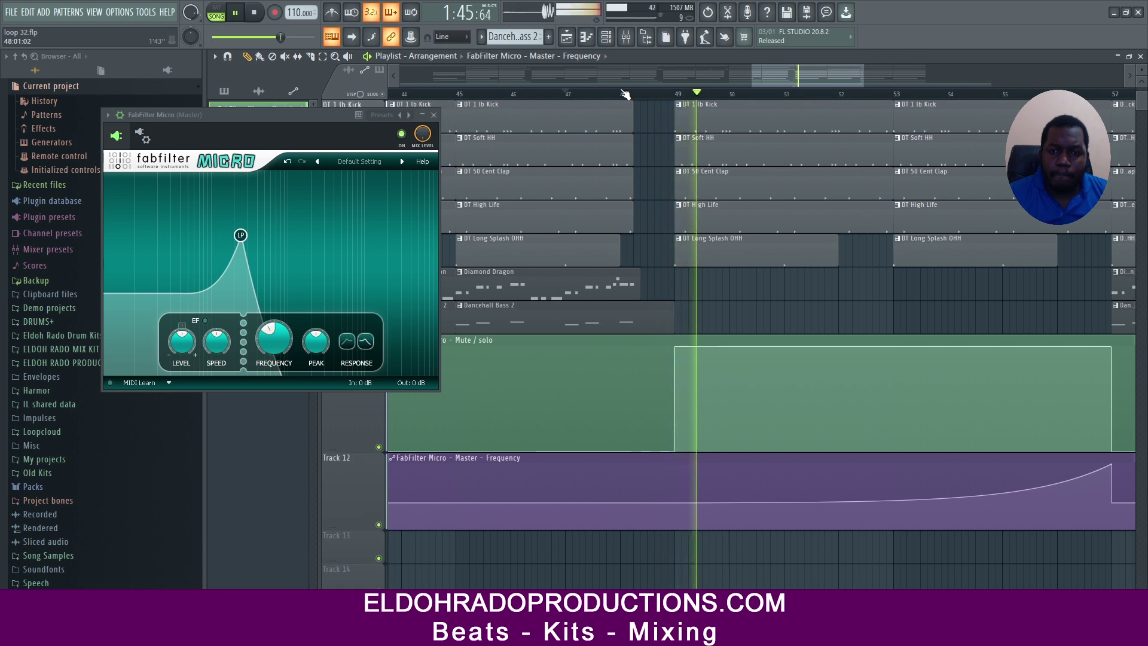
scroll(789, 100, down, 2)
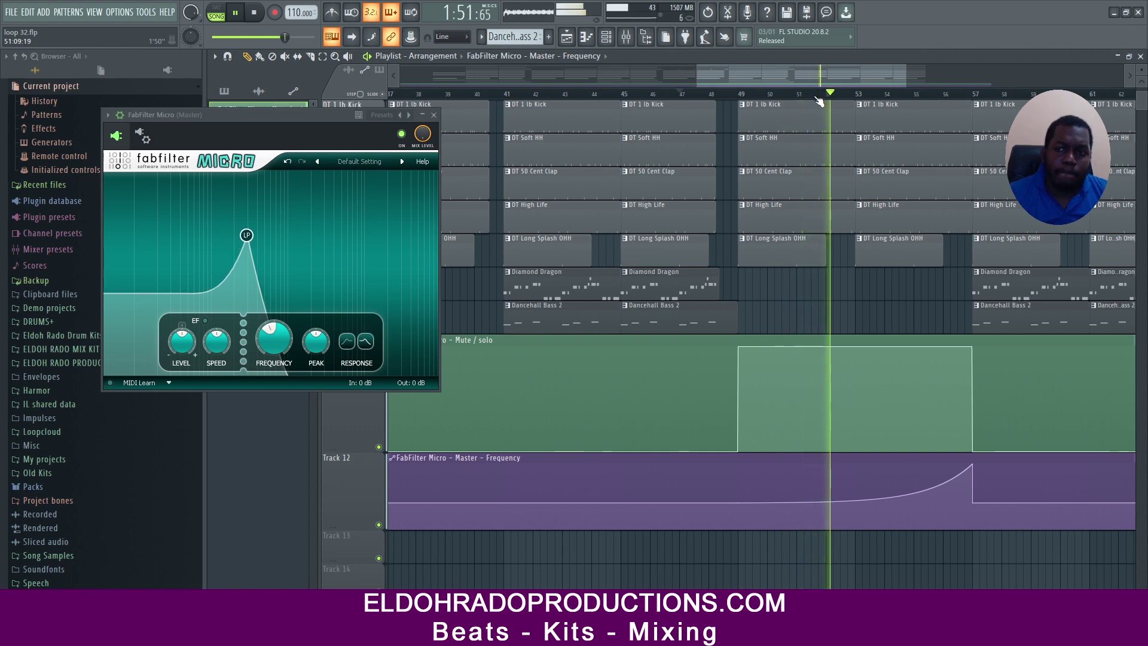
scroll(796, 144, up, 1)
scroll(796, 144, up, 2)
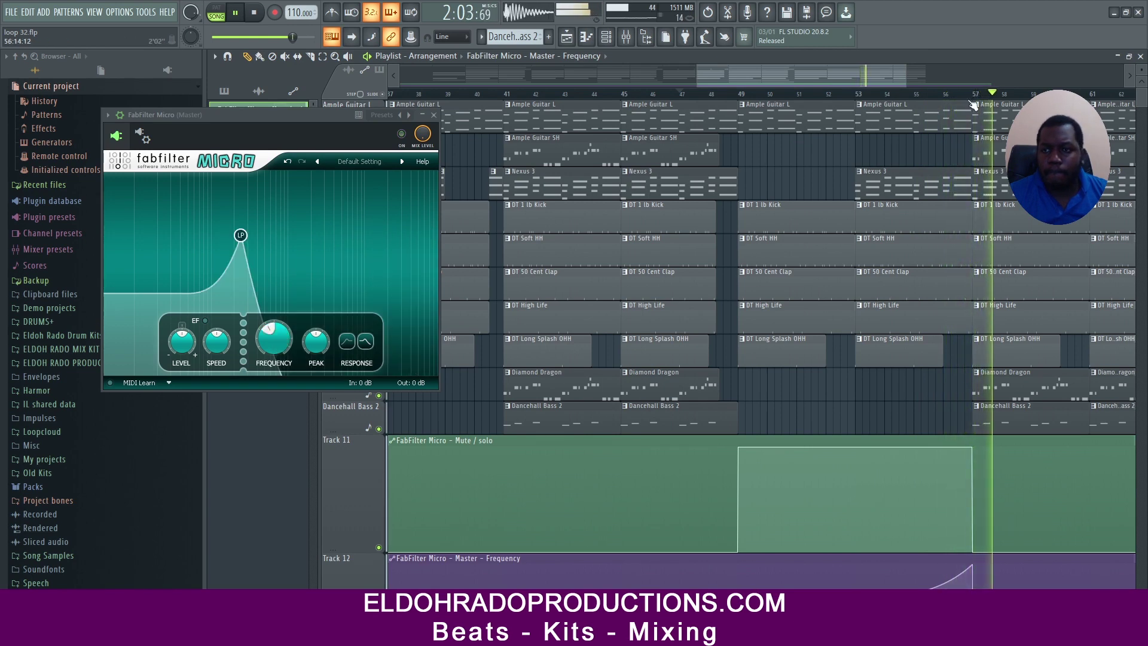
Step: Select the Kick, Soft HH, 50 Cent Clap and High Life clips at bar 53 and lengthen them to 3:07:00 while replaying the transition
scroll(970, 96, up, 2)
scroll(972, 100, up, 3)
drag(982, 382, 896, 217)
click(786, 95)
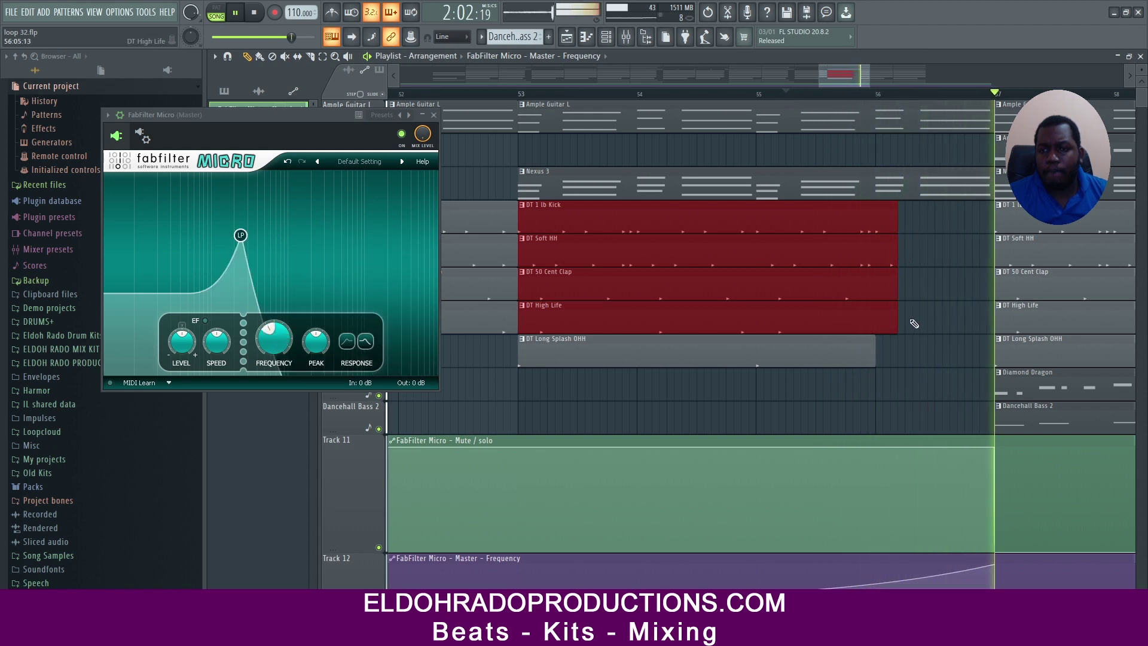
drag(907, 364, 914, 218)
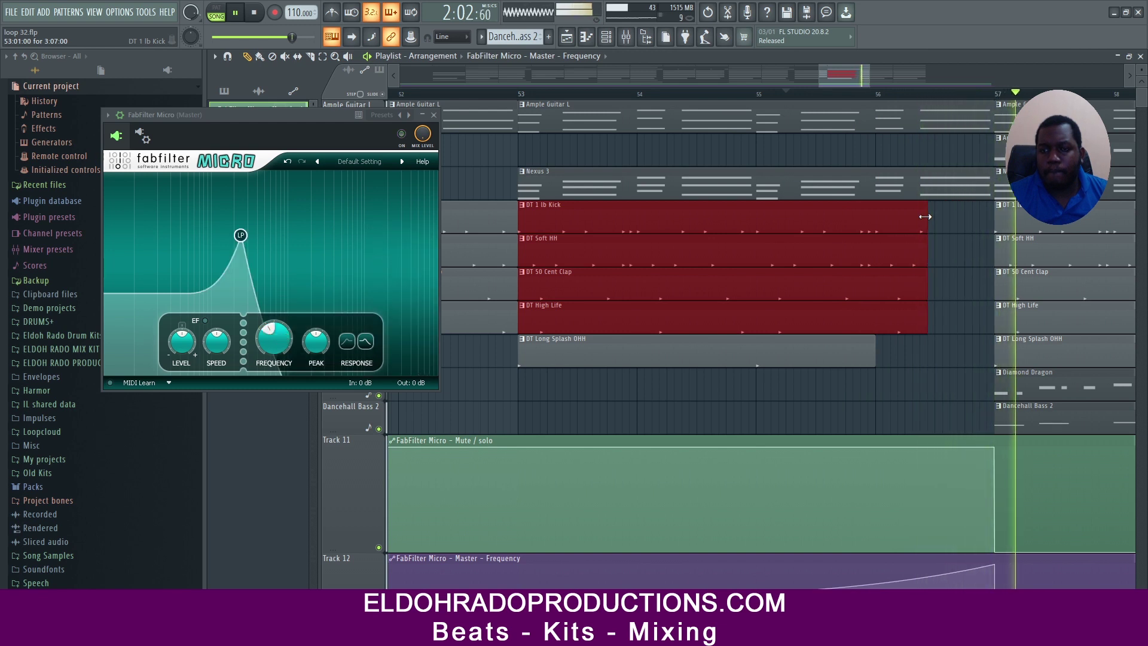
key(space)
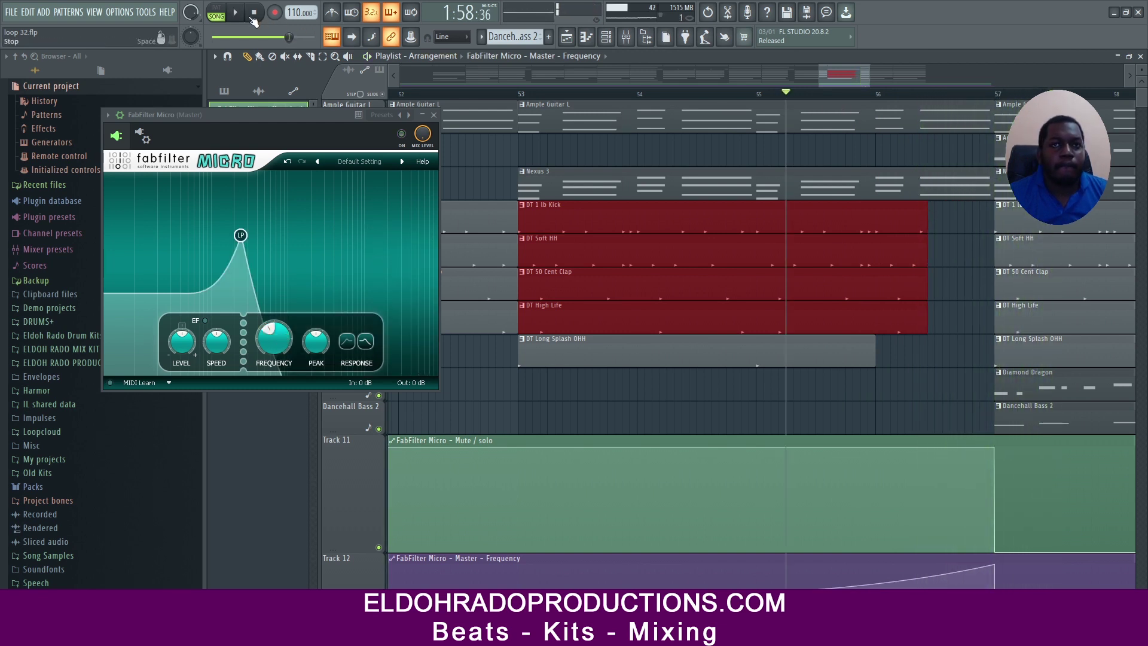
Step: Close the FabFilter Micro window and play the full arrangement from the beginning
click(254, 14)
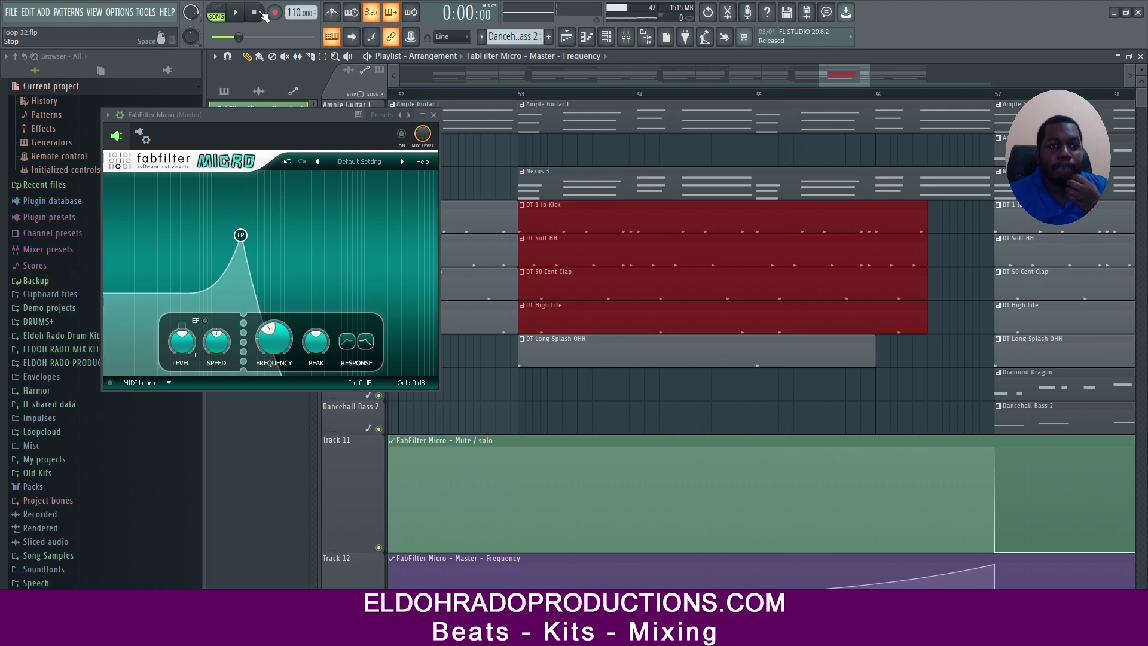
click(435, 116)
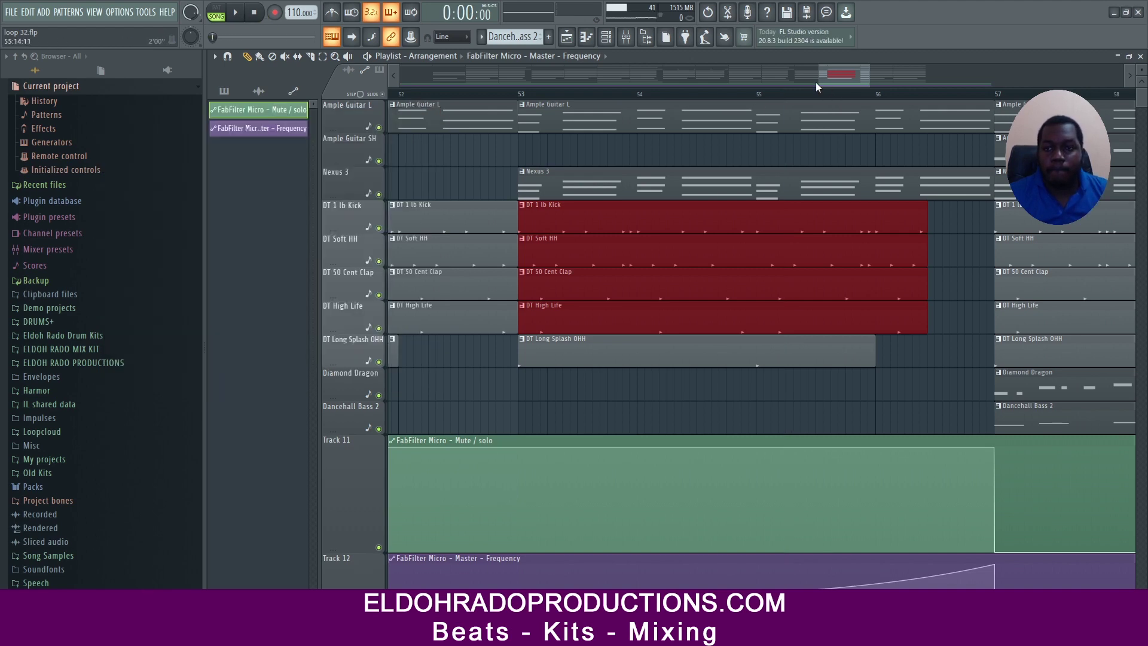
drag(819, 74, 292, 91)
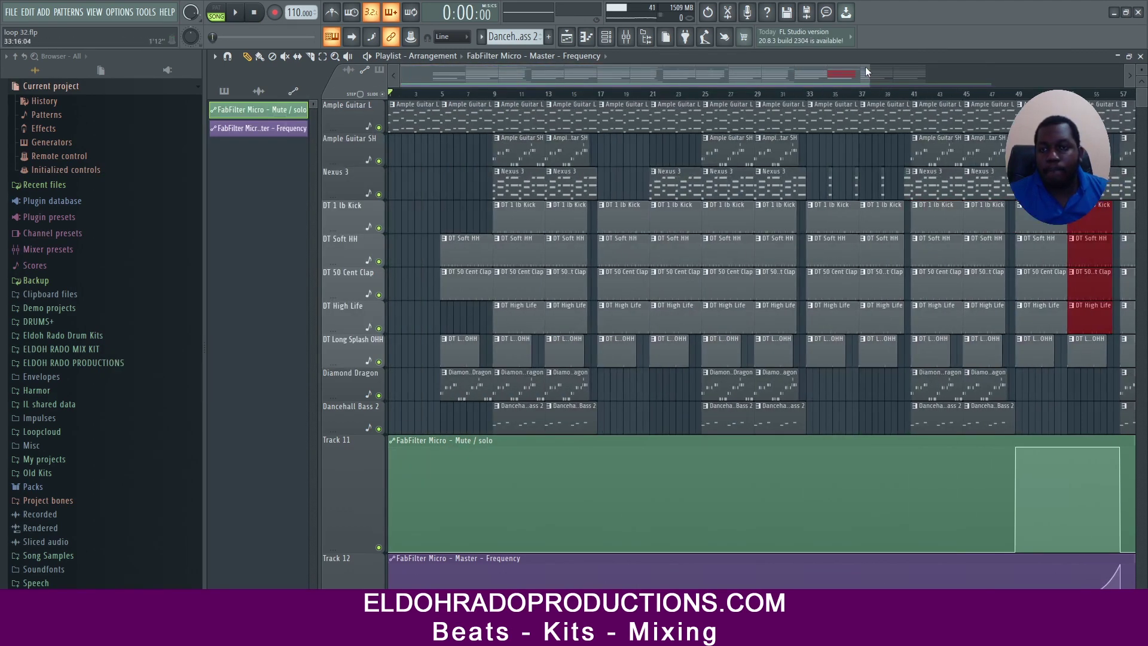
drag(871, 70, 1020, 96)
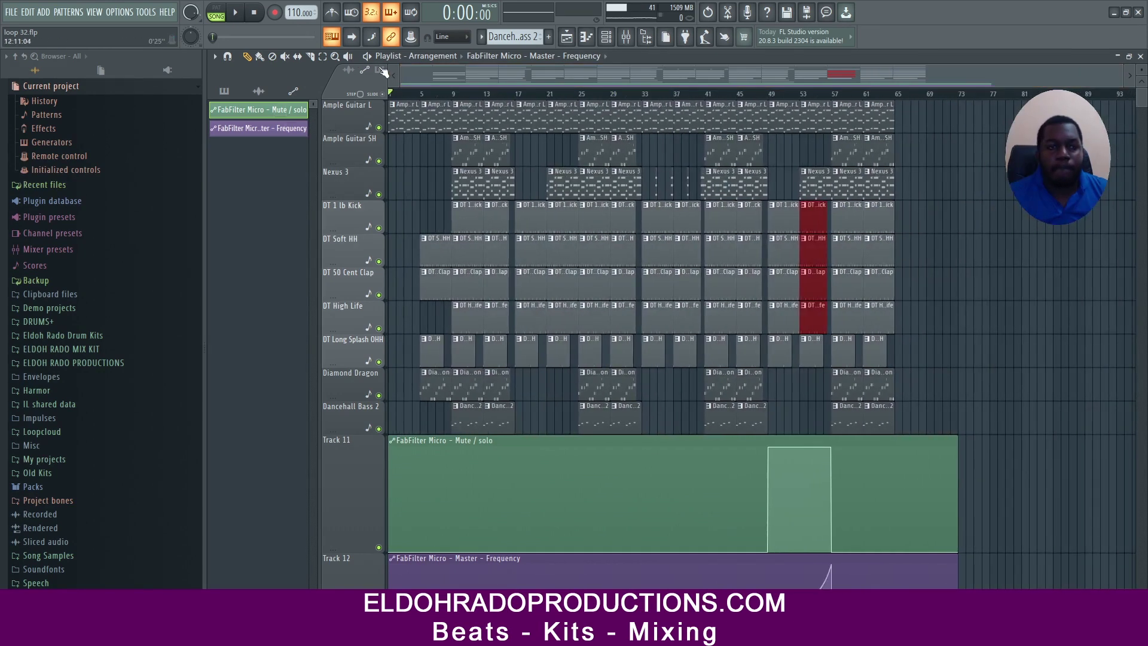
click(236, 14)
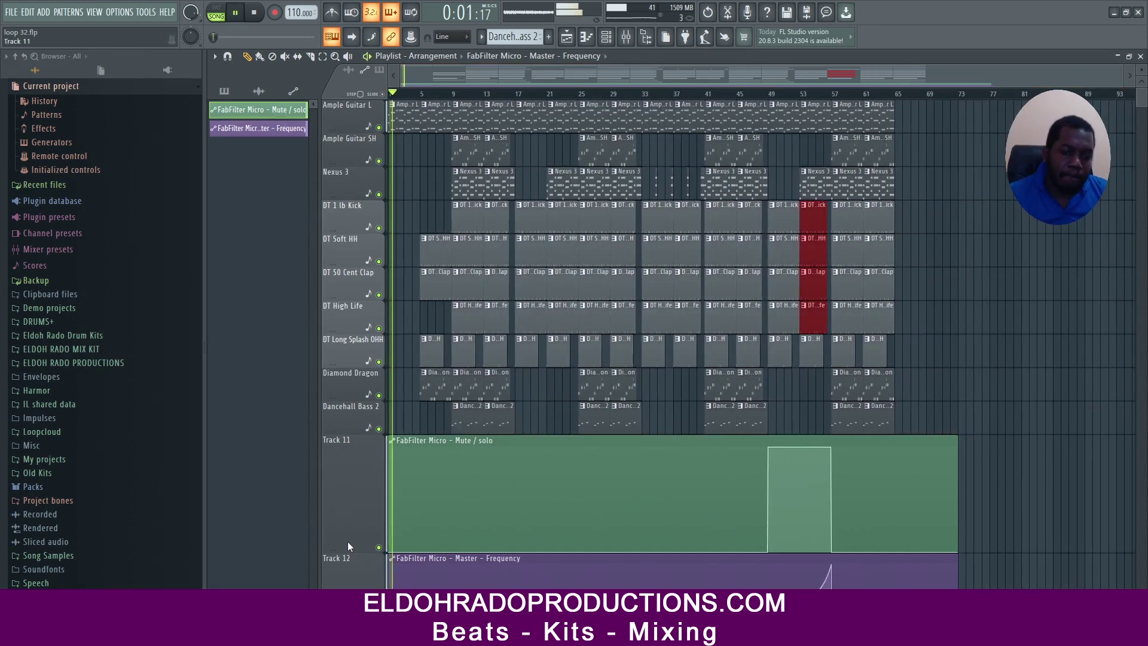
Step: Reduce the heights of Tracks 11 and 12, clear the clip selection and save the project
drag(358, 551, 366, 485)
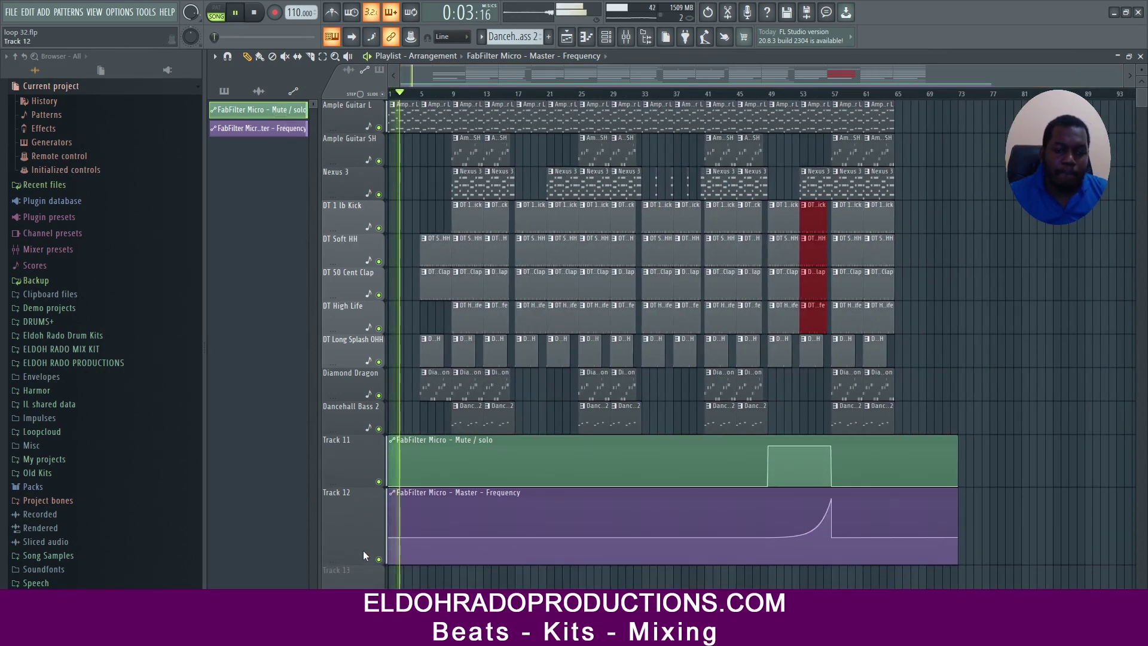
drag(363, 561, 363, 540)
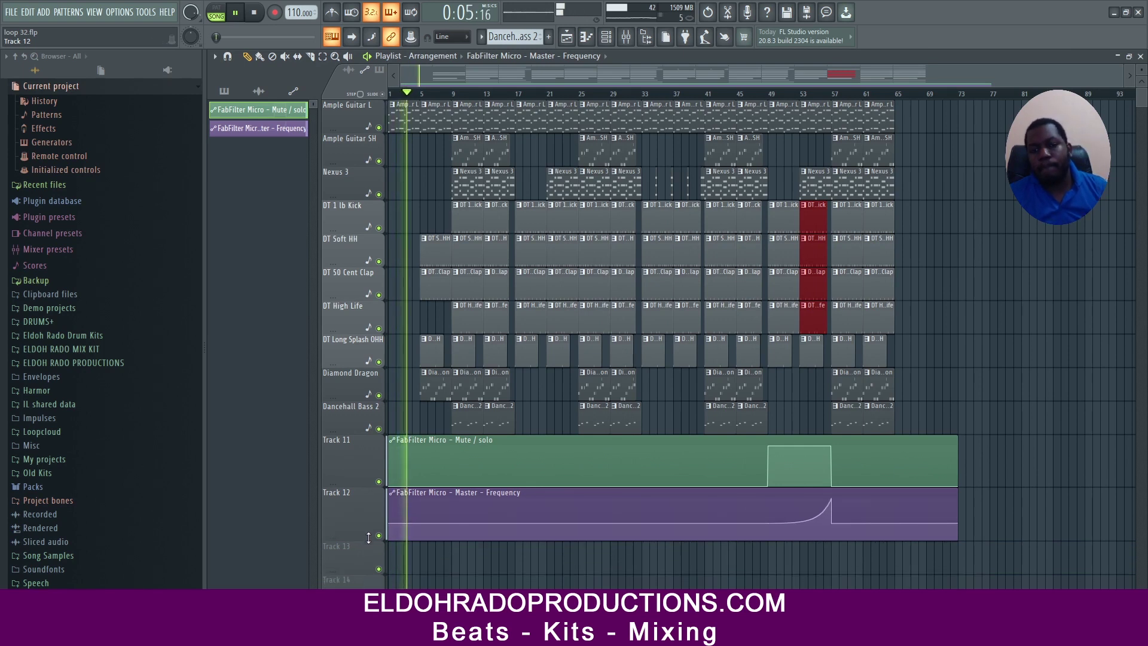
ctrl+click(797, 396)
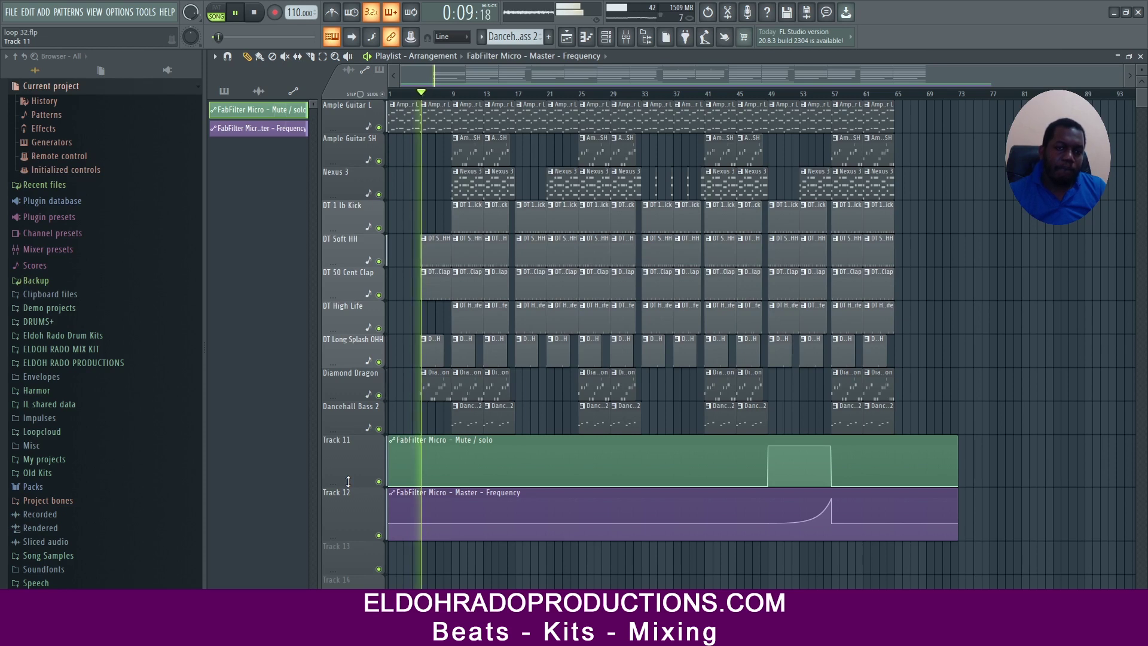
key(ctrl+s)
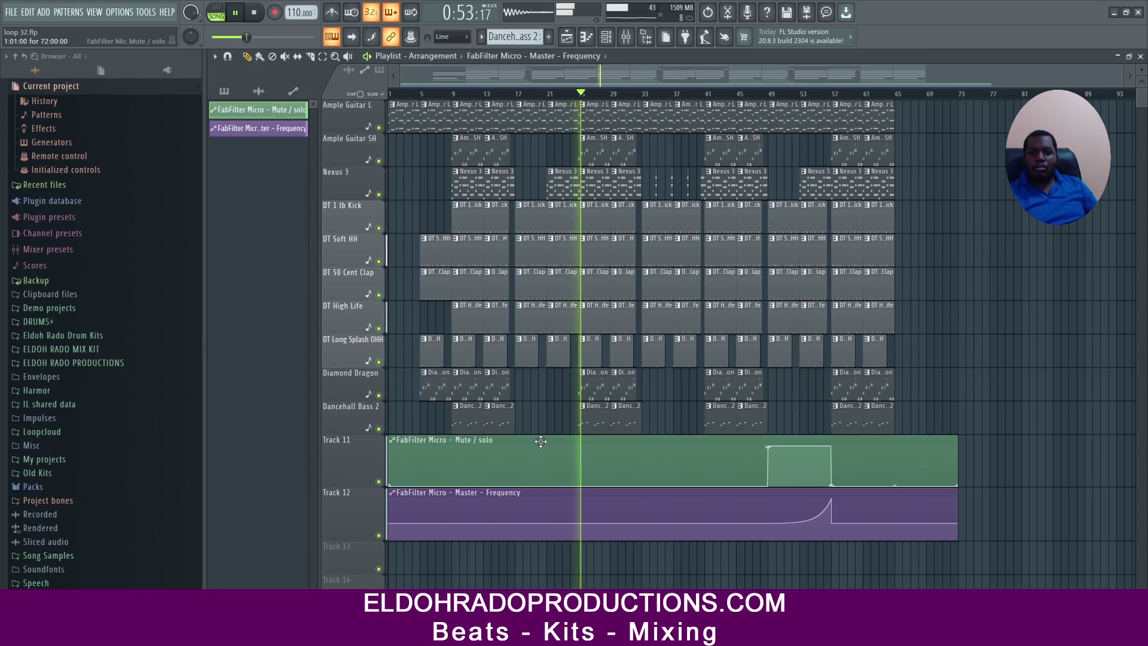
Step: Route to the Nexus 3 mixer track and lower its volume to about 74% (-6.3 dB)
click(626, 38)
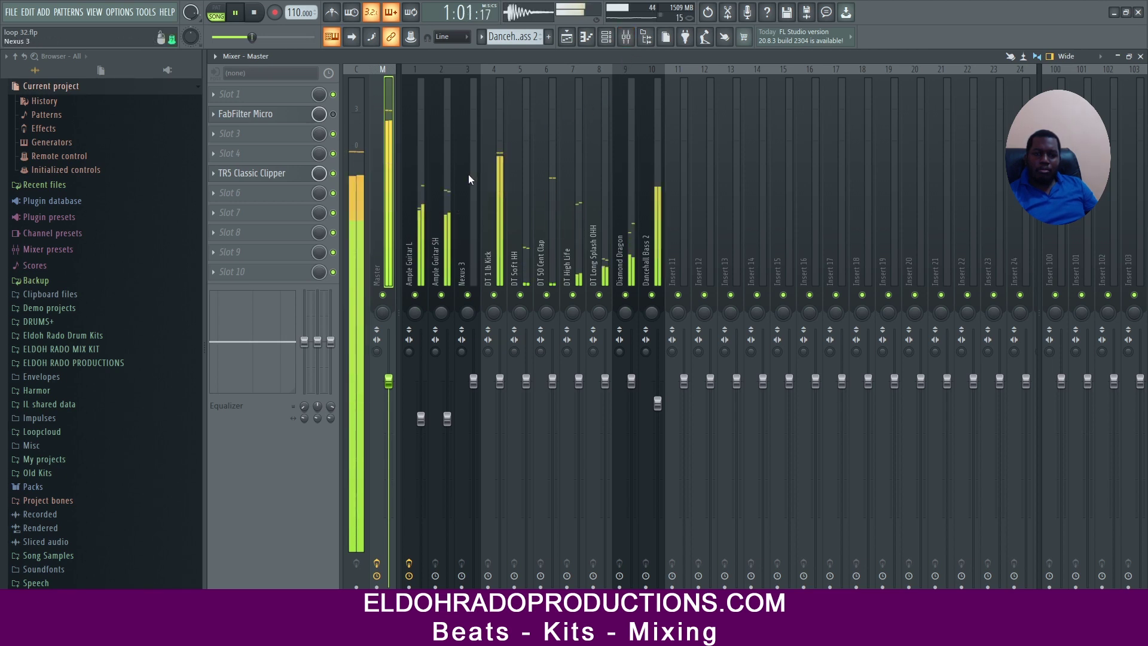
click(607, 42)
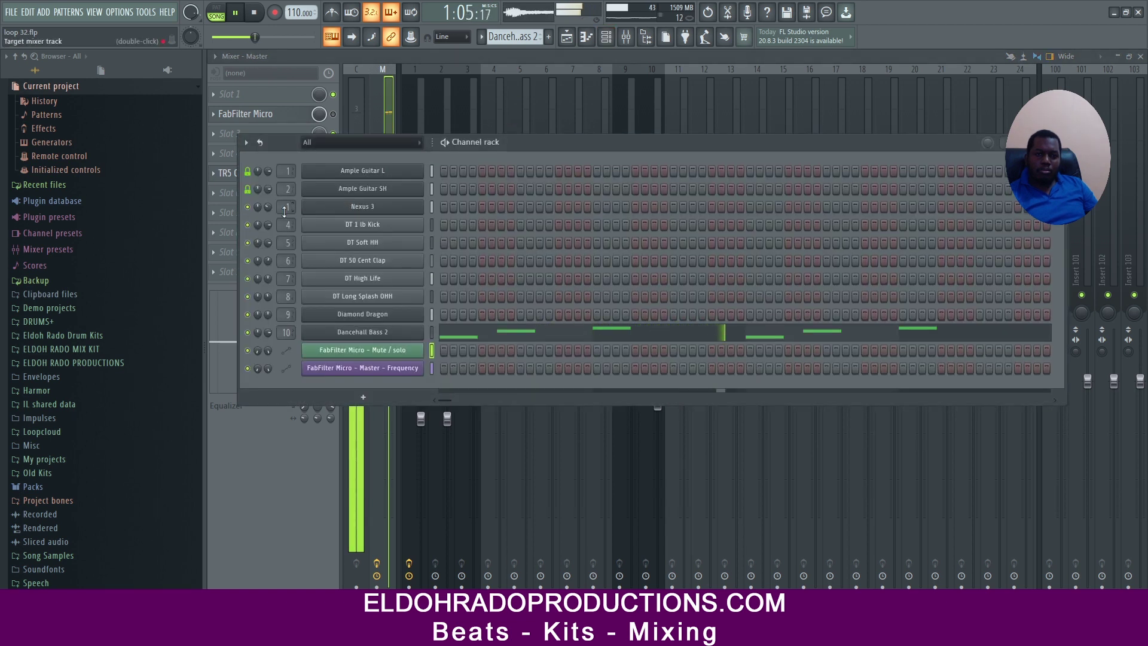
scroll(285, 210, up, 3)
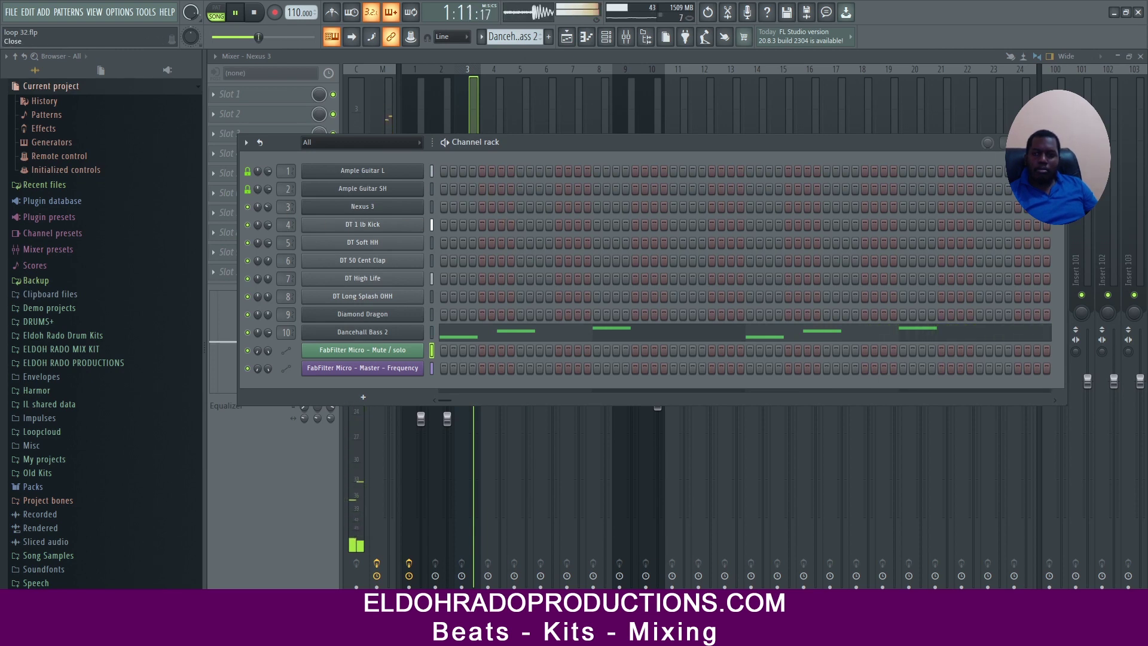
click(1056, 142)
drag(473, 381, 478, 441)
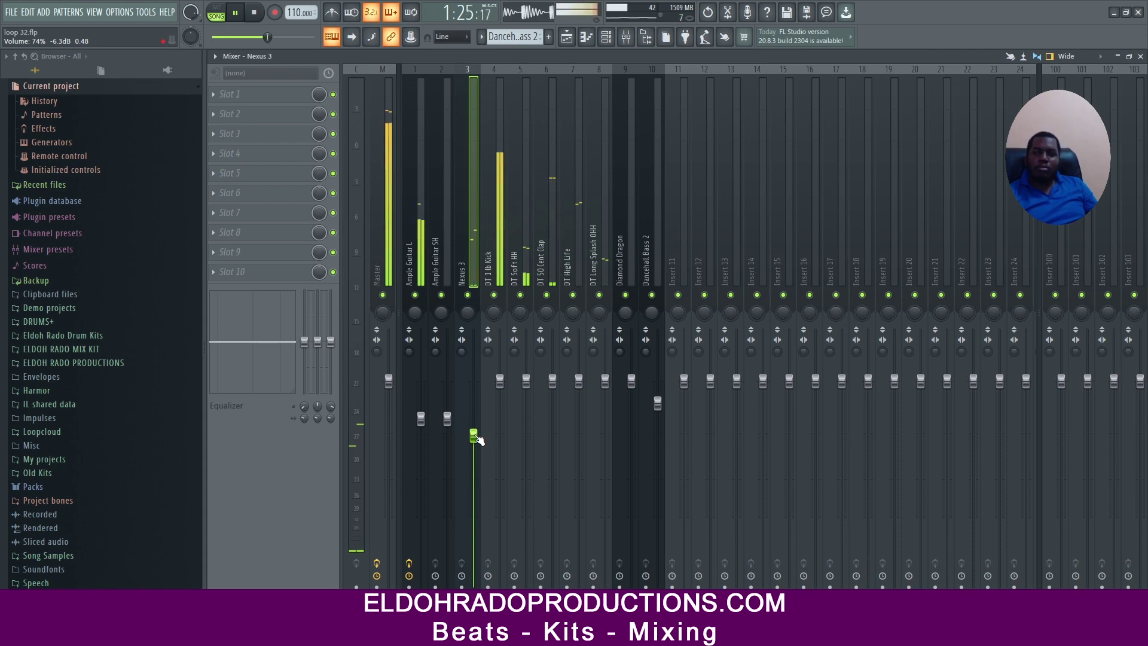
click(1140, 56)
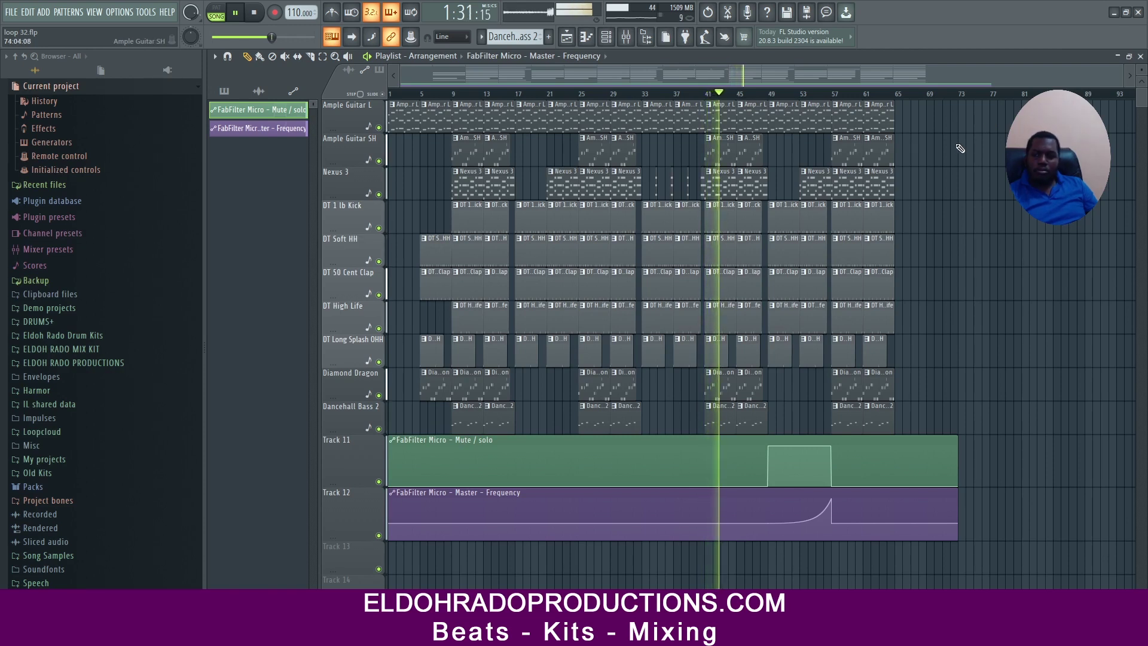
Step: Duplicate the bar 61 clips of both Ample Guitars, Nexus 3, Diamond Dragon and Dancehall Bass 2 to bar 65
drag(915, 191, 879, 122)
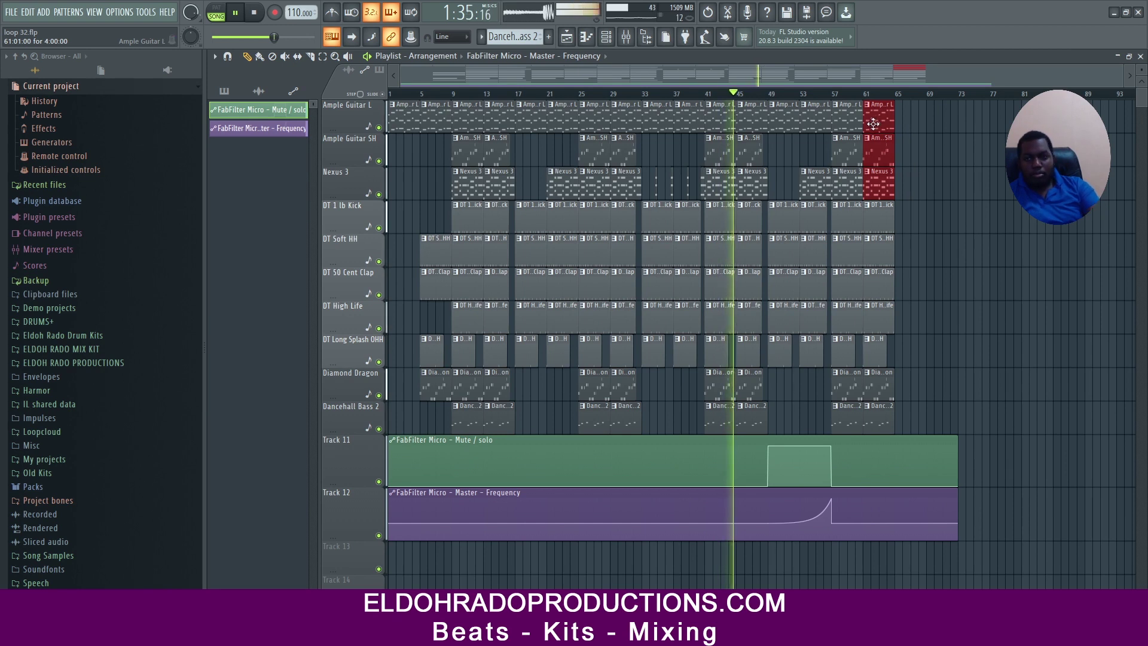
key(ctrl+b)
drag(916, 410, 886, 392)
key(ctrl+b)
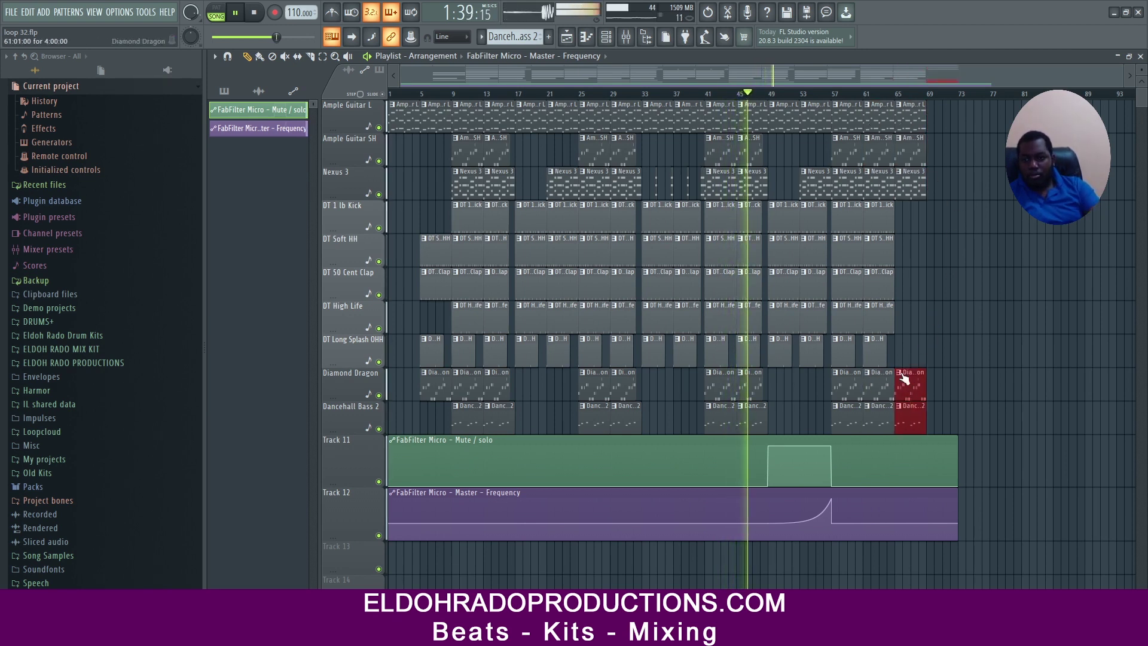
click(957, 262)
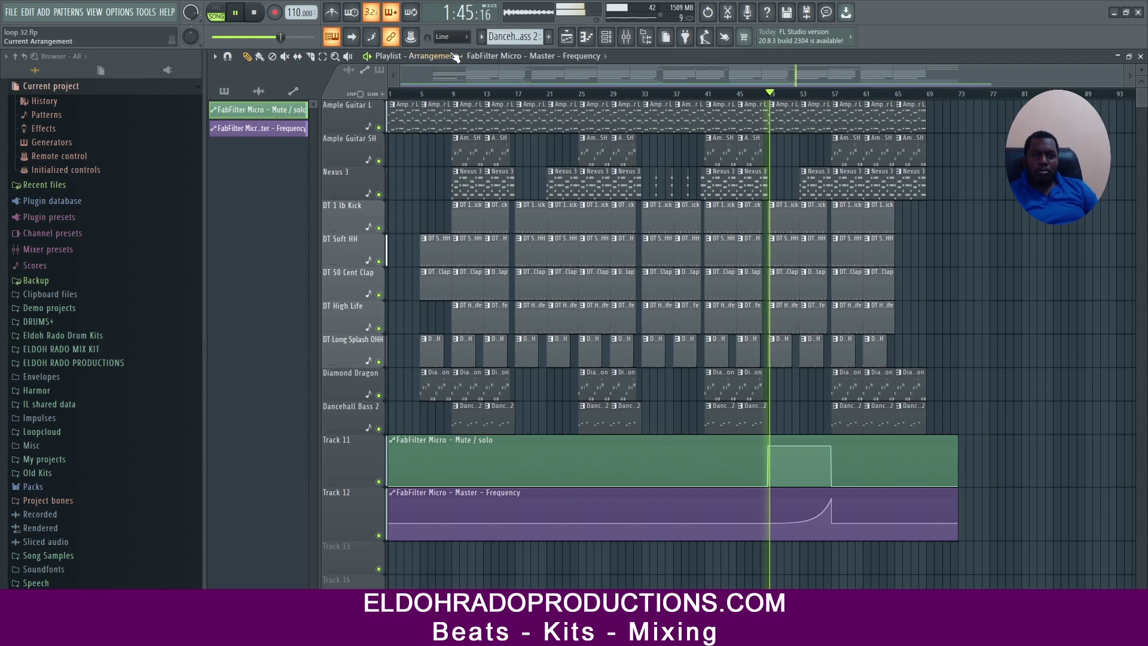
Step: Create a new empty pattern named End and give it a random color
click(480, 38)
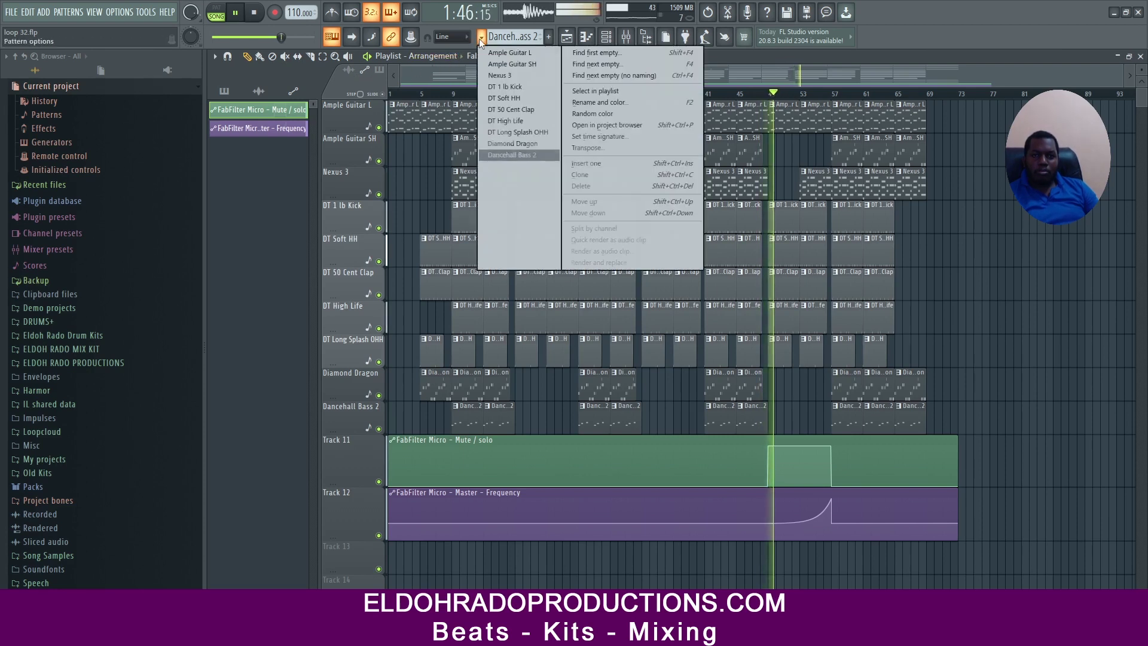
click(618, 65)
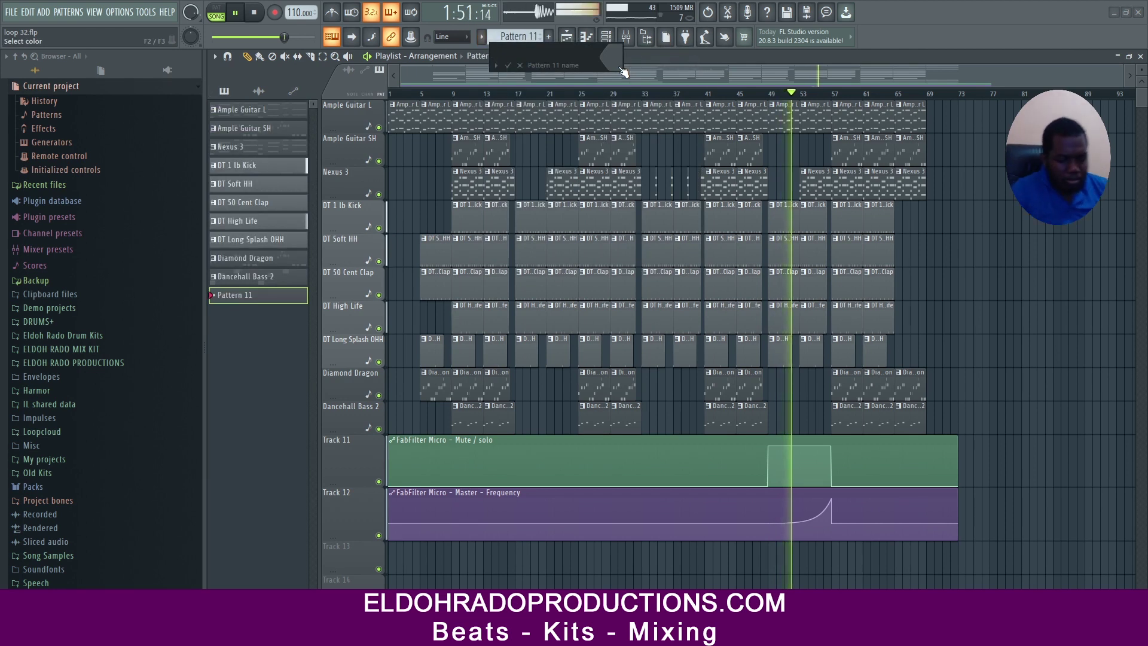
text(End)
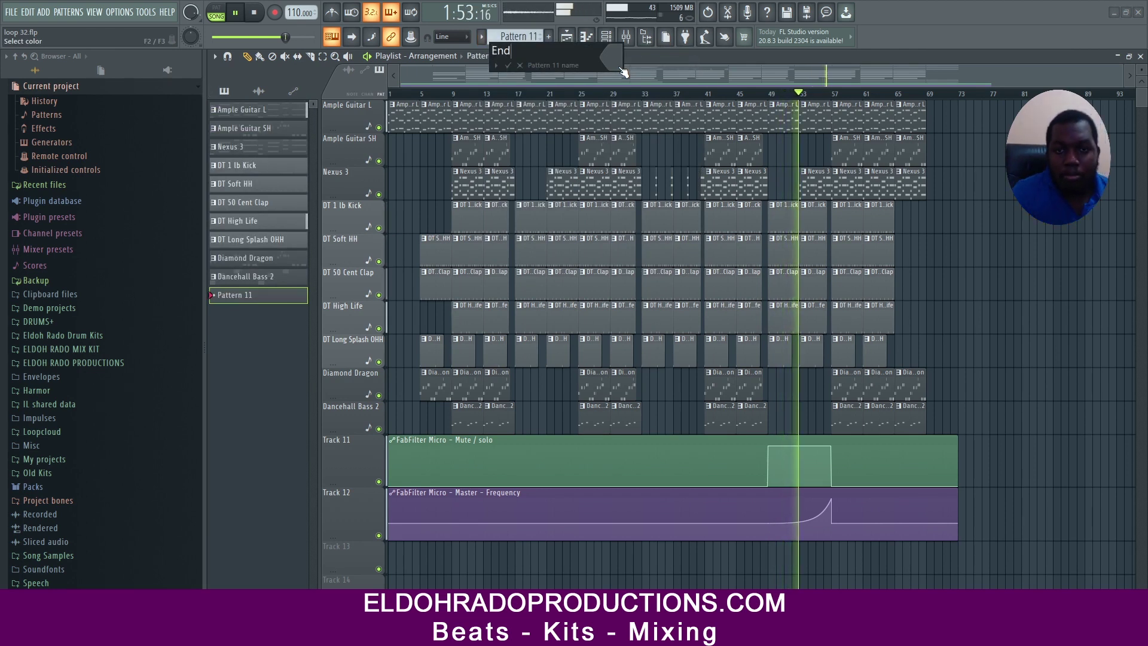
click(619, 65)
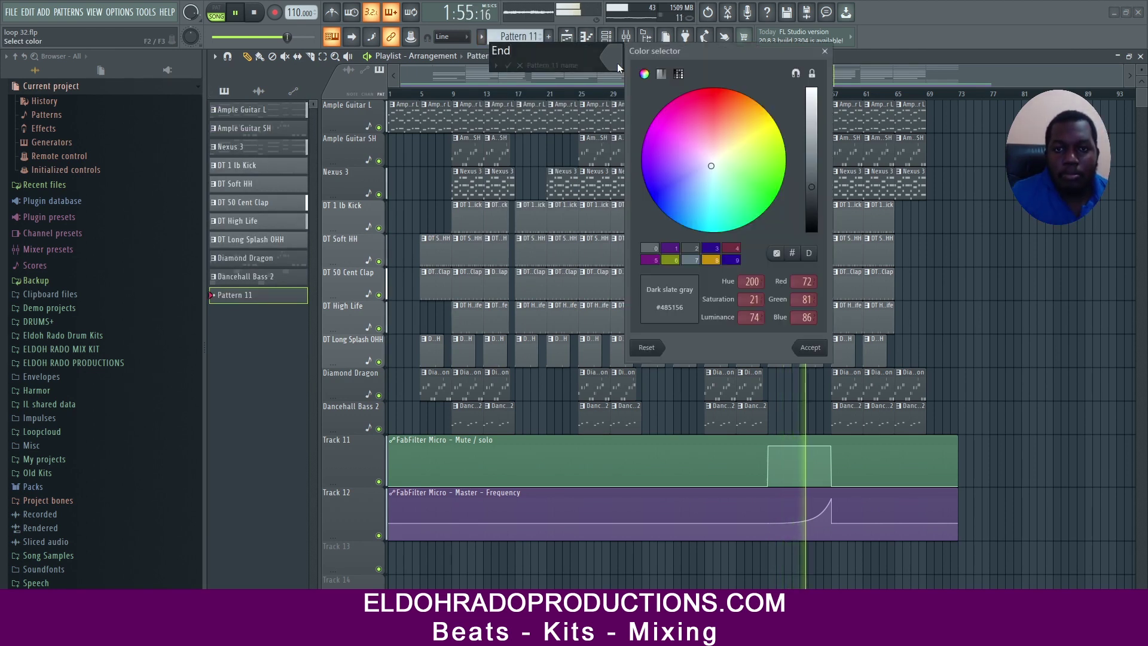
click(773, 256)
click(804, 344)
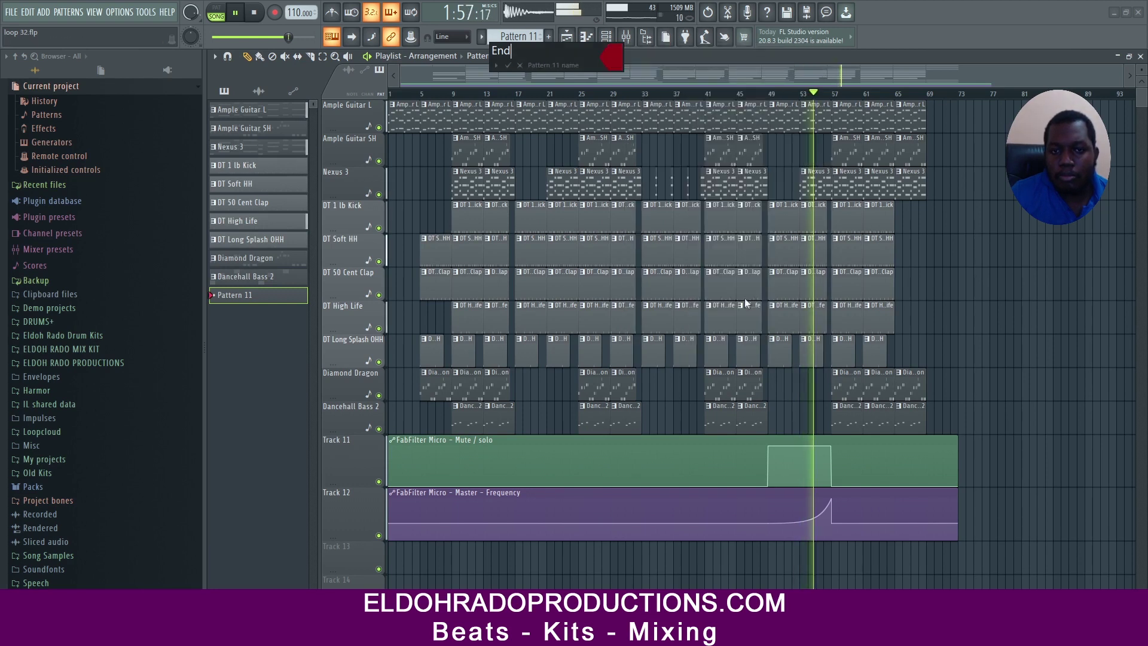
click(507, 65)
Step: Place an End pattern clip at bar 69 on the DT Soft HH track and lengthen it to 3 bars
click(932, 249)
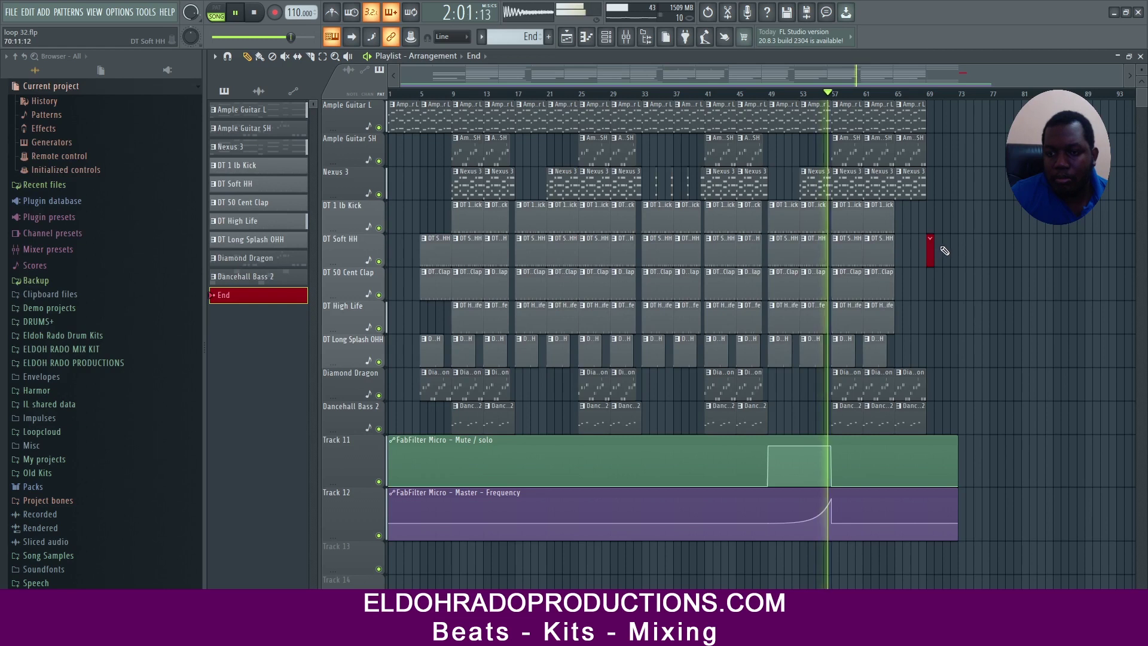
drag(938, 250, 958, 250)
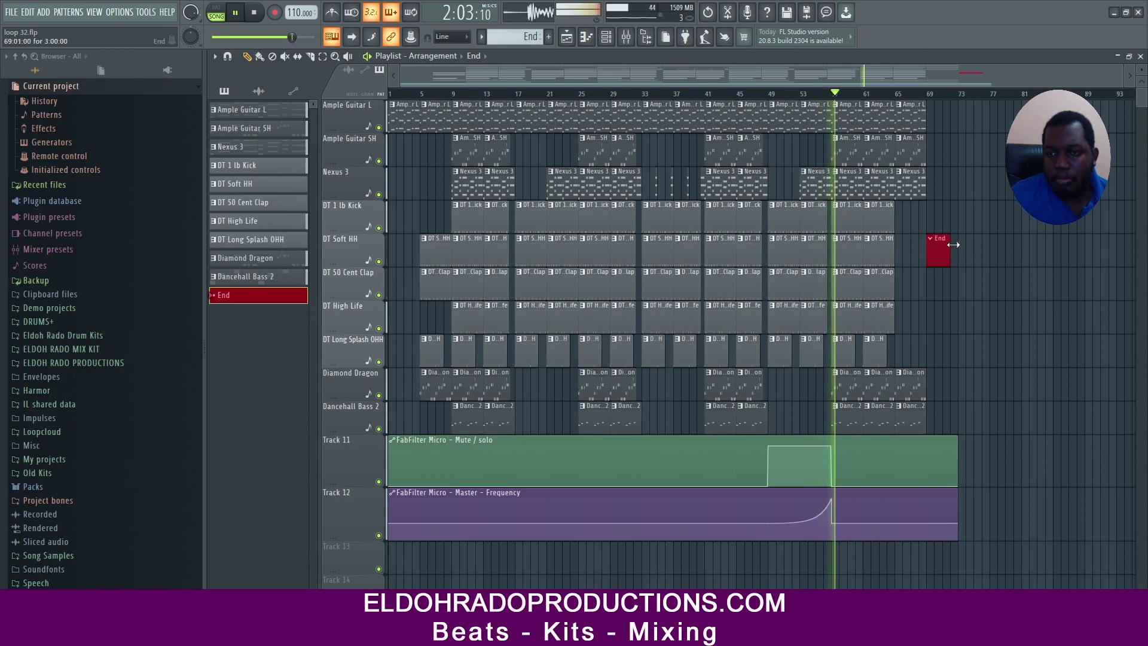